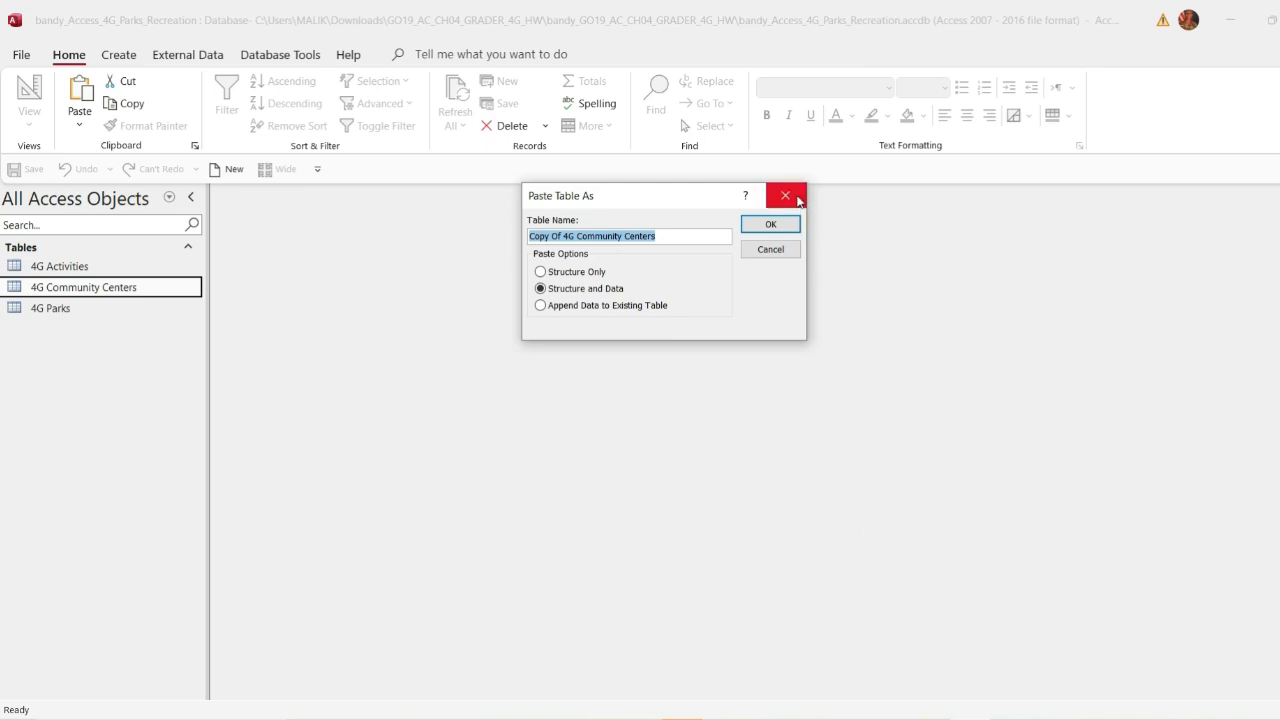
# Step: Copy the name 4G Facilities from the Word instructions and use it to save the 4G Community Centers copy with structure and data in Access
pyautogui.hotkey('alt', 'Tab')
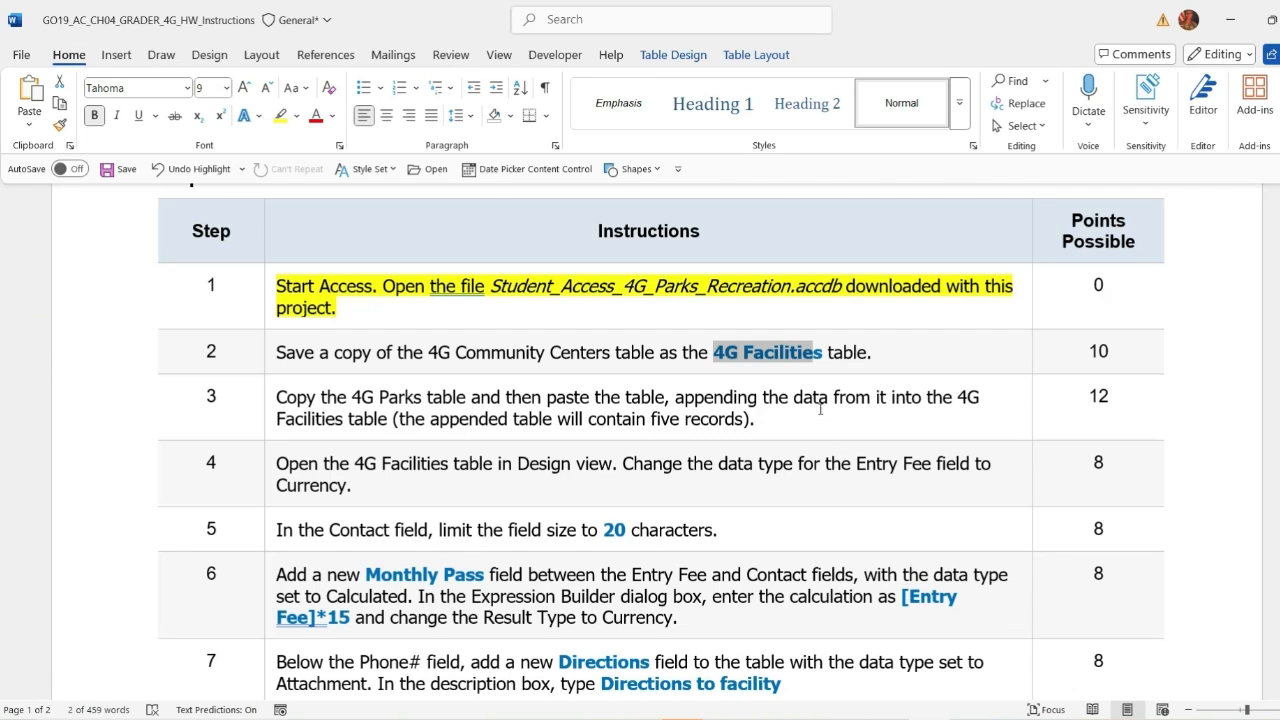
pyautogui.hotkey('ctrl', 'c')
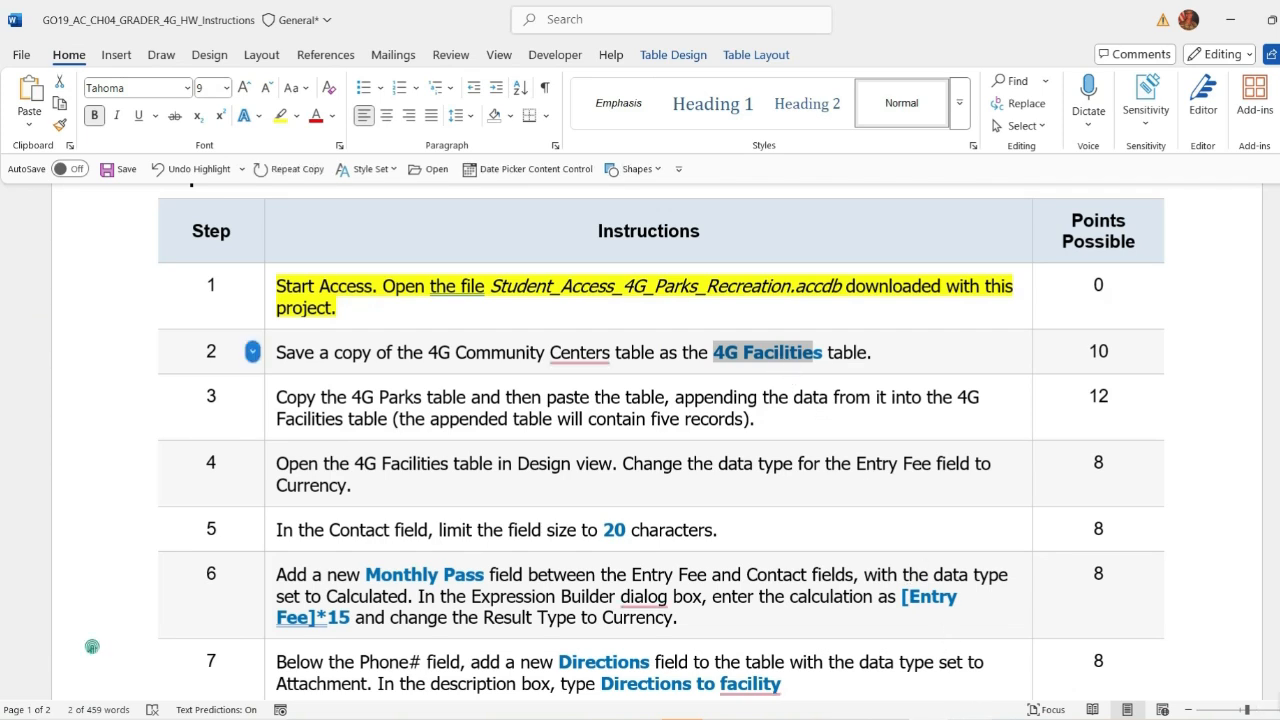
pyautogui.click(900, 660)
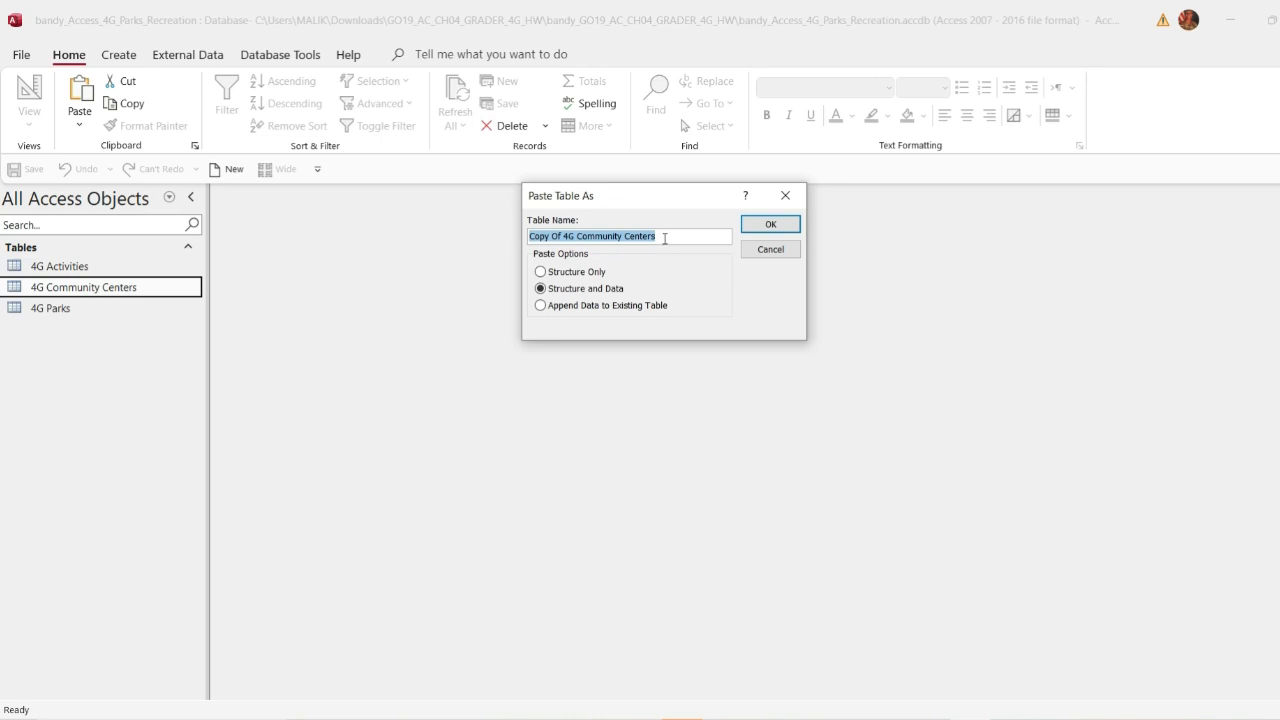
pyautogui.hotkey('ctrl', 'v')
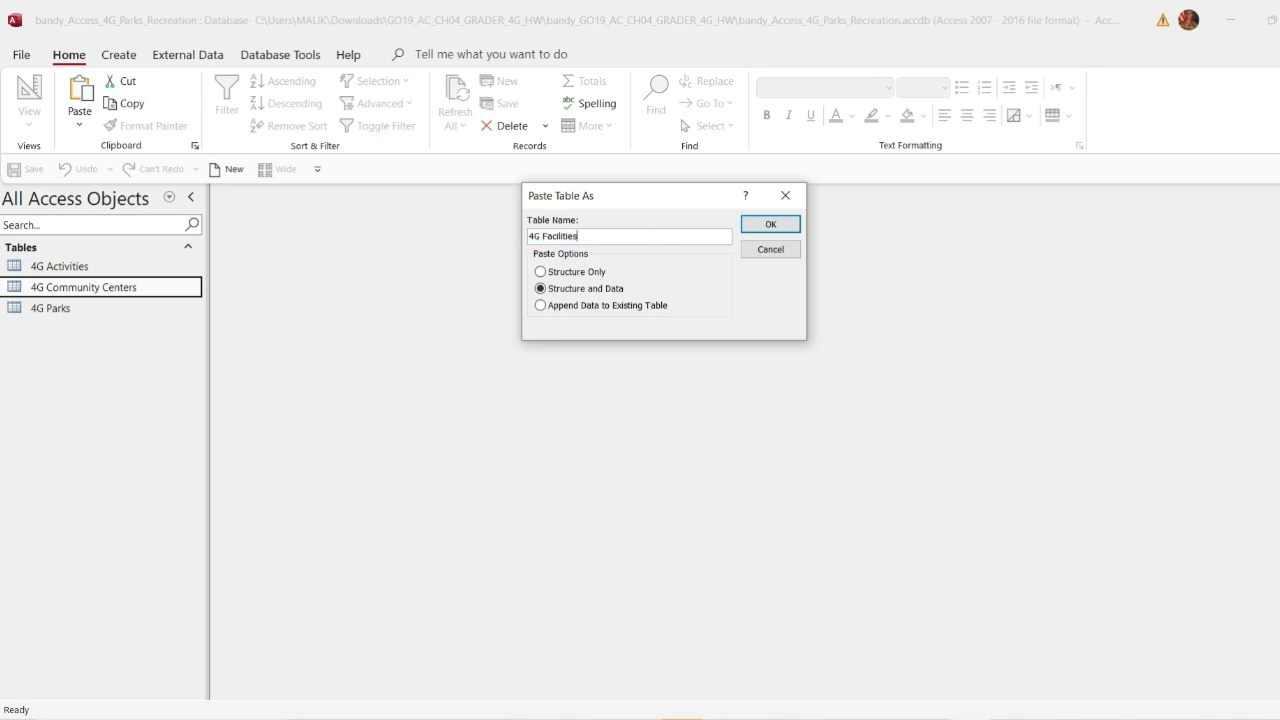
pyautogui.click(757, 224)
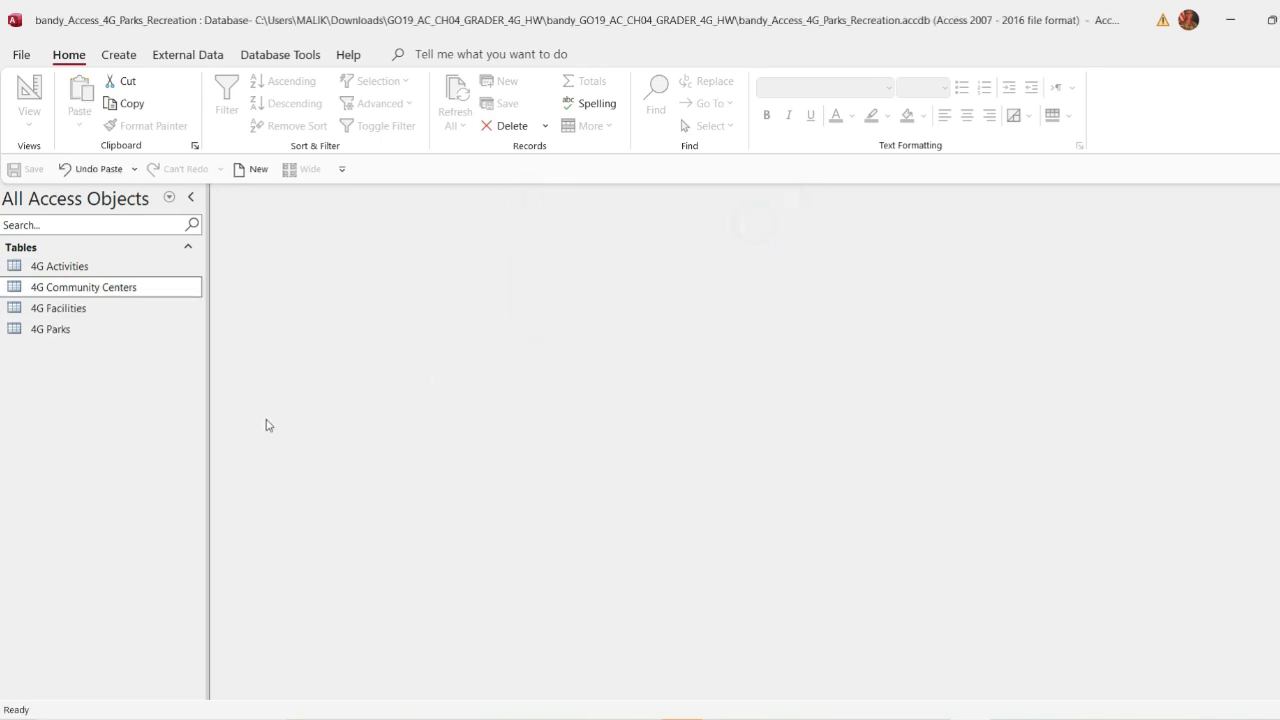
# Step: View the records of the 4G Facilities table and compare them with the original 4G Community Centers table, closing both
pyautogui.doubleClick(72, 316)
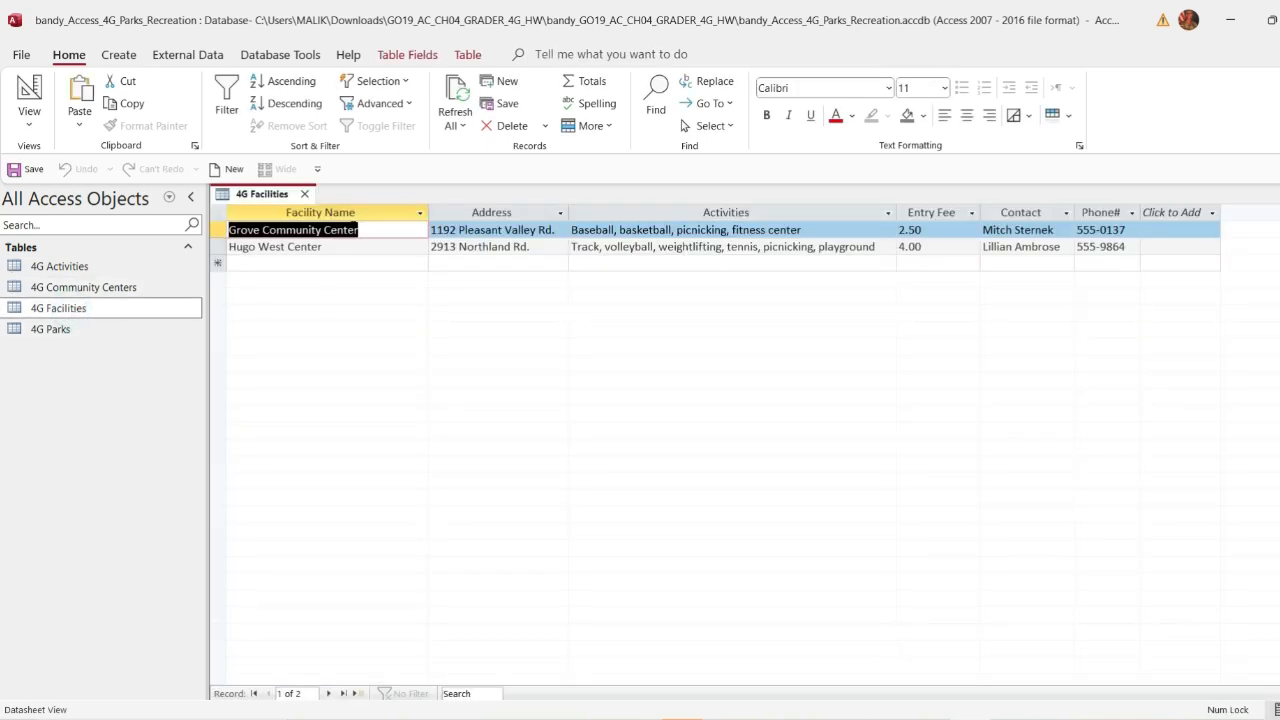
pyautogui.click(303, 194)
pyautogui.doubleClick(91, 290)
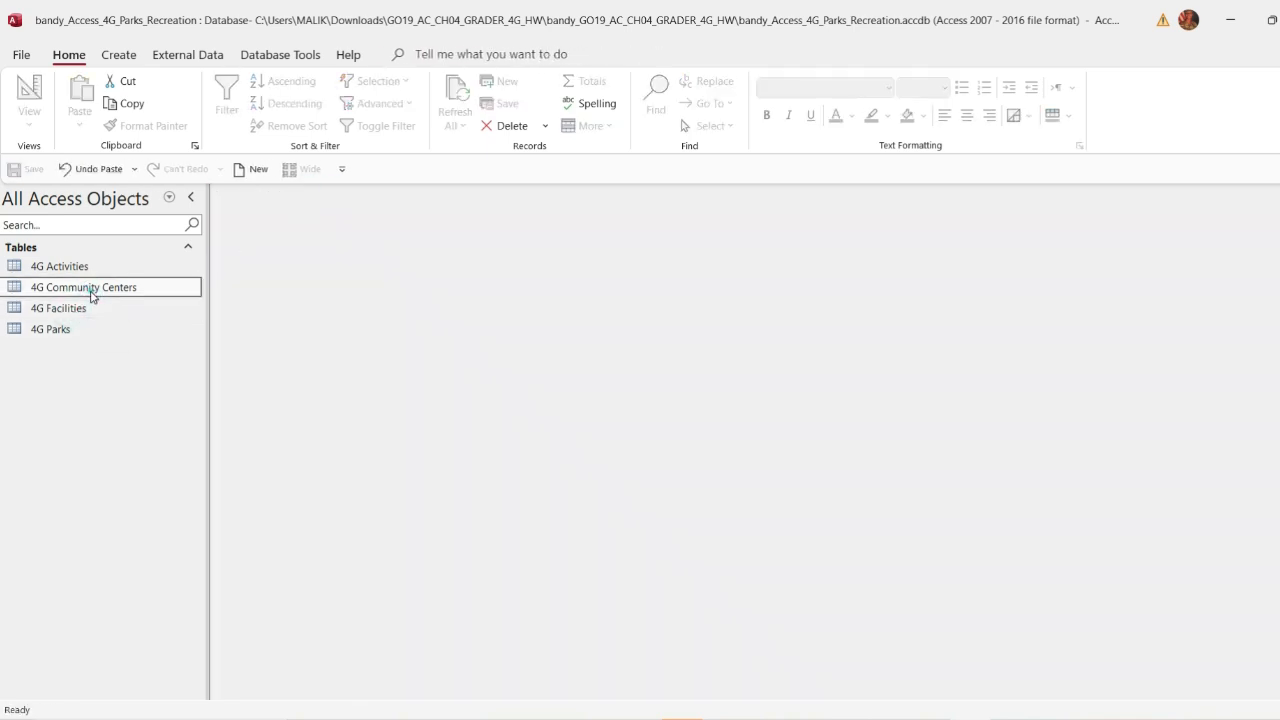
pyautogui.click(352, 194)
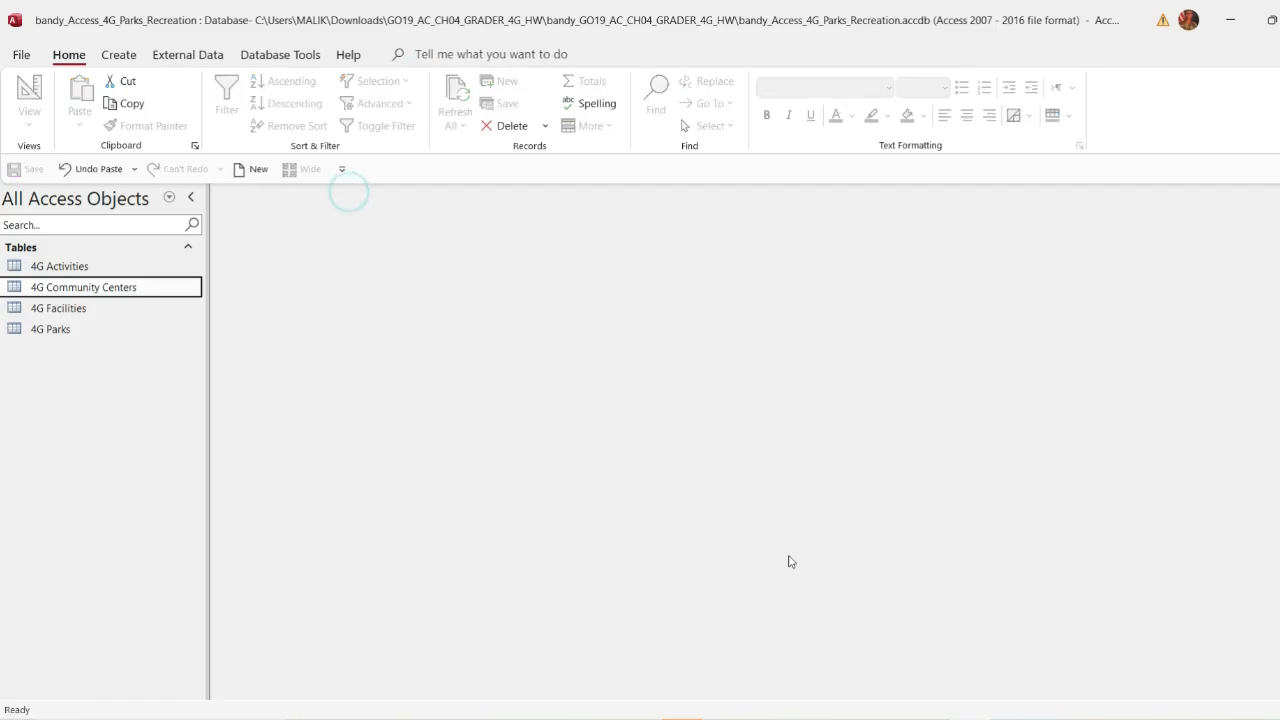
# Step: Switch to the Word instructions, highlight the step 3 instruction in yellow, and return to Access
pyautogui.hotkey('alt', 'Tab')
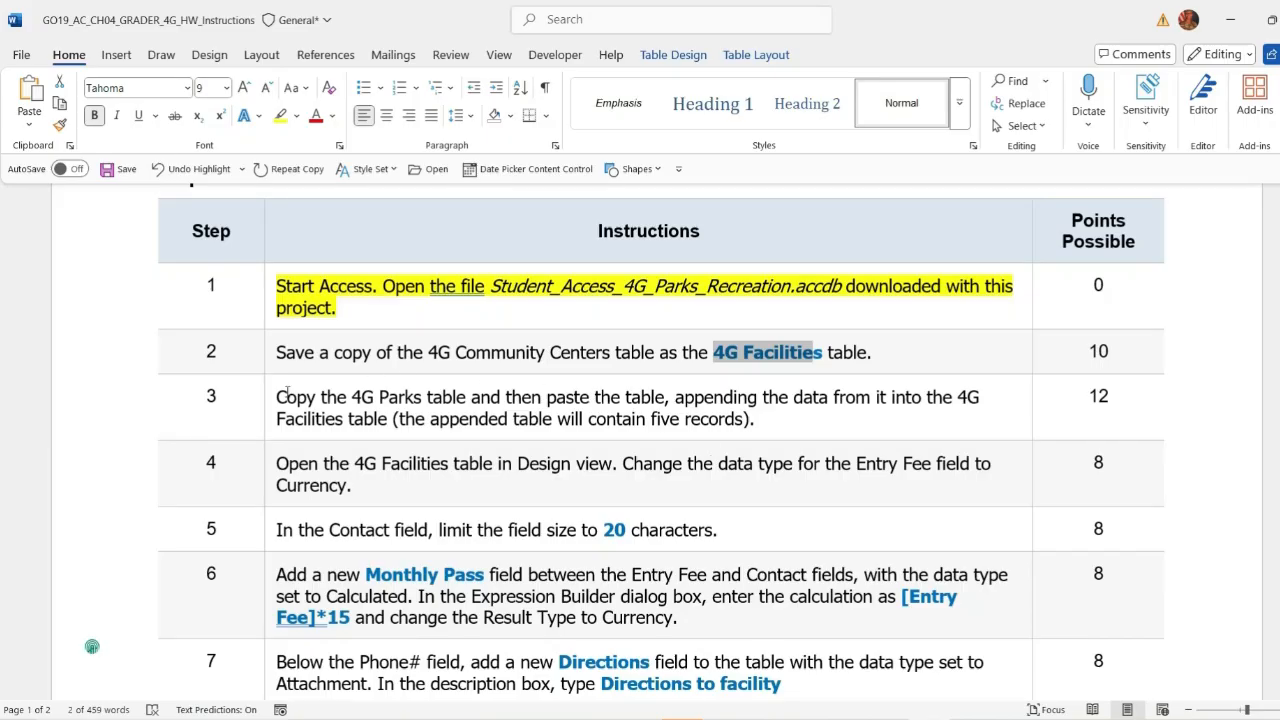
pyautogui.click(271, 410)
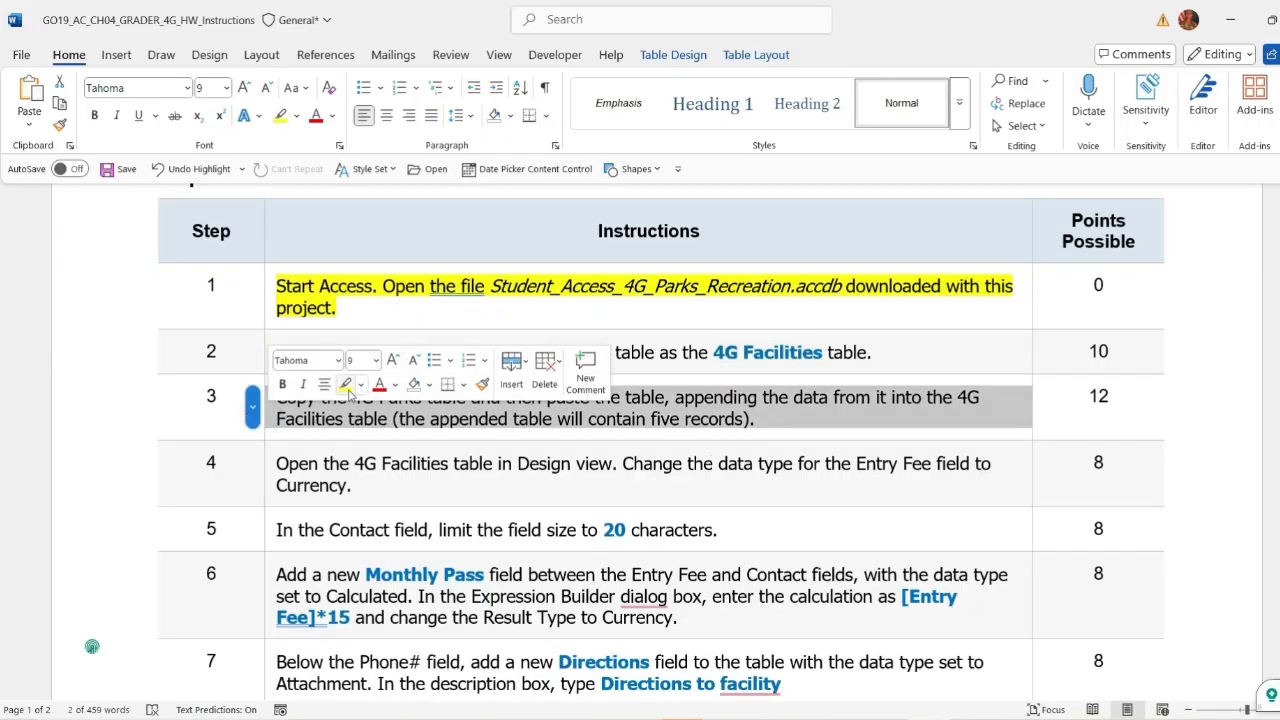
pyautogui.click(343, 386)
pyautogui.scroll(-1, 370, 395)
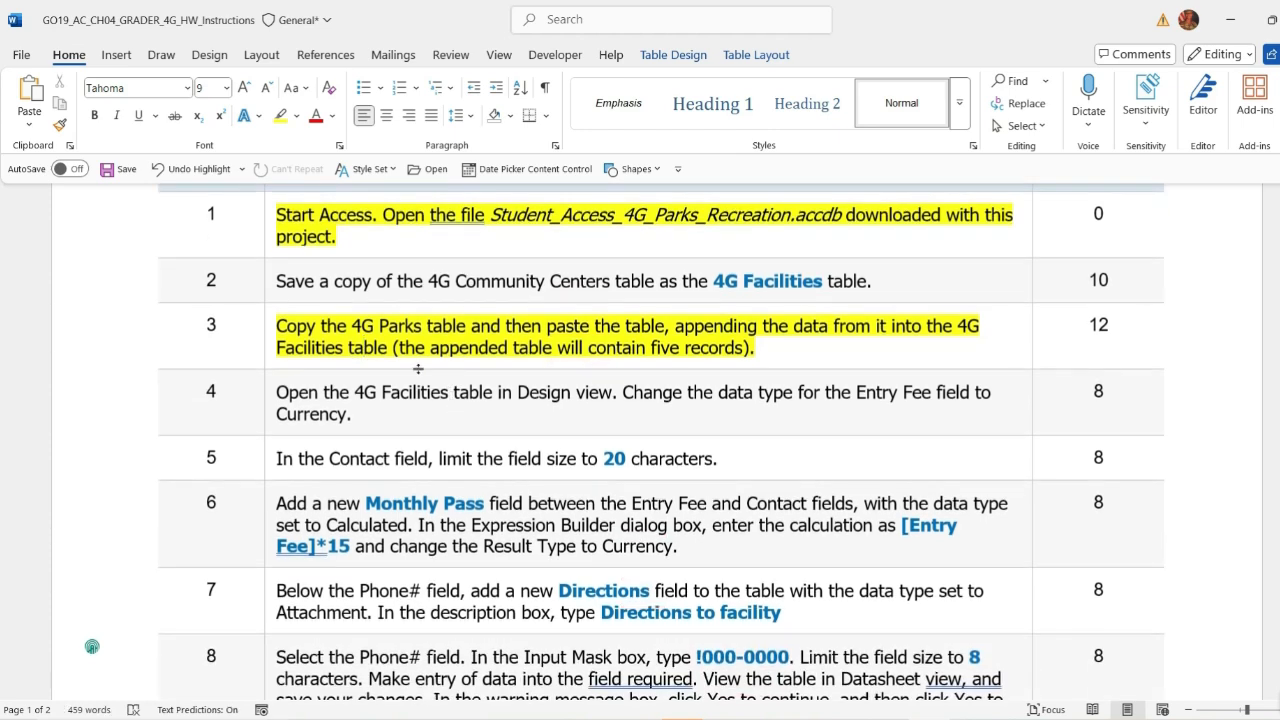
pyautogui.scroll(-1, 390, 354)
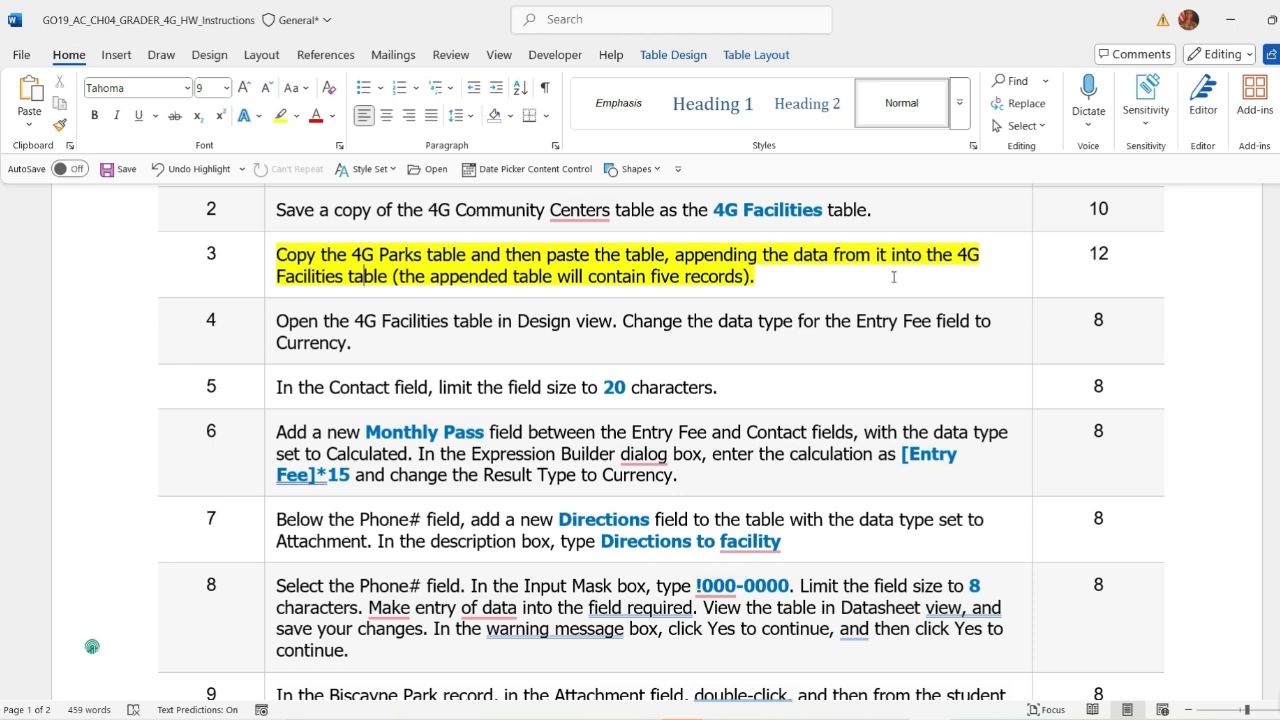
pyautogui.hotkey('alt', 'Tab')
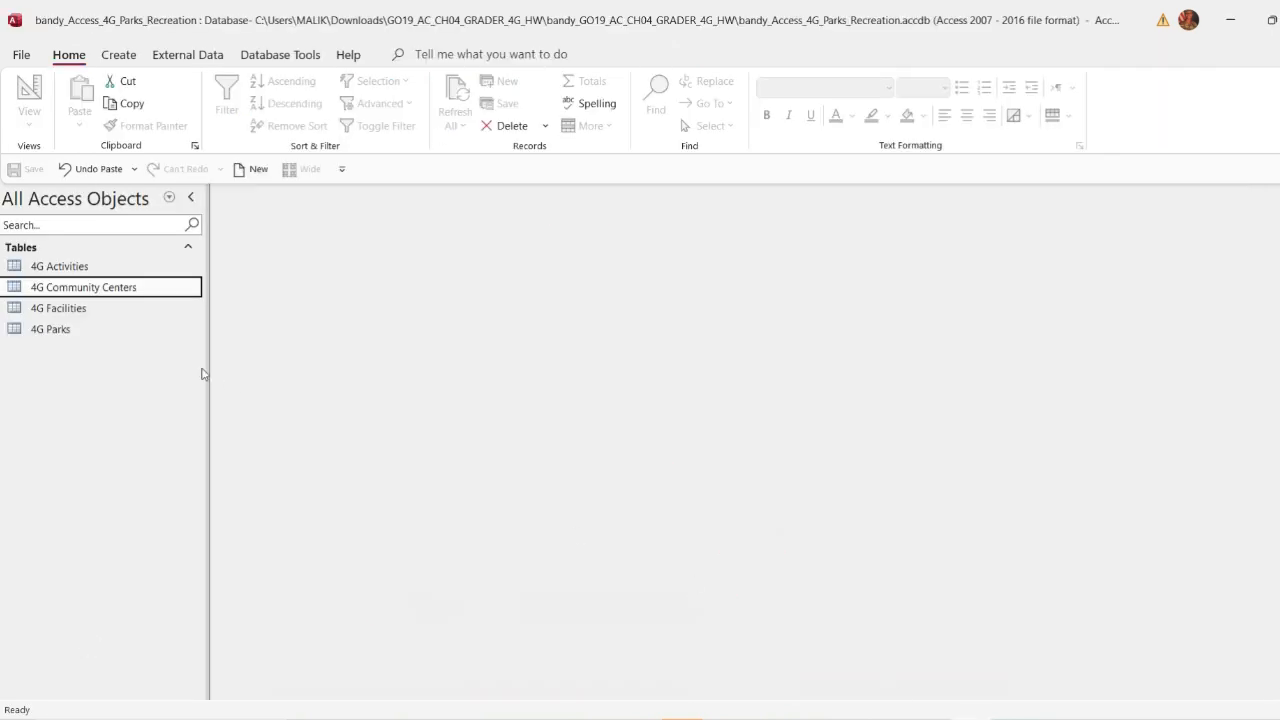
pyautogui.rightClick(65, 331)
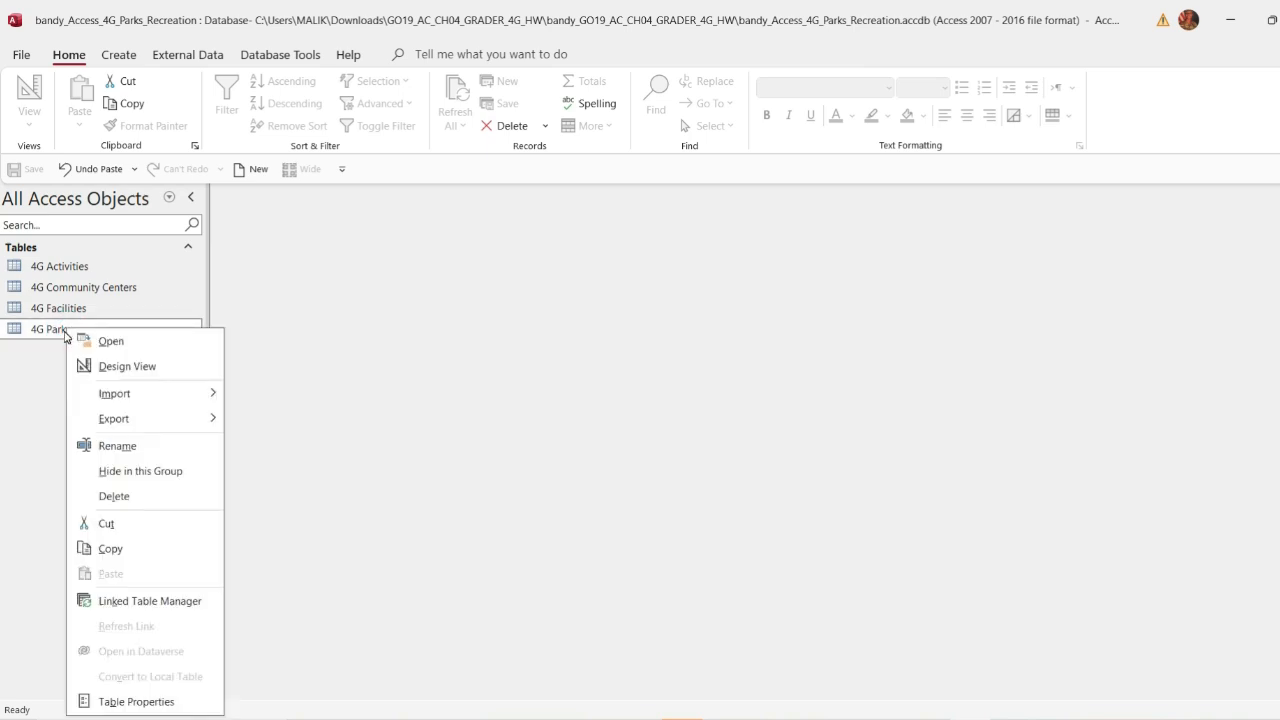
pyautogui.click(110, 548)
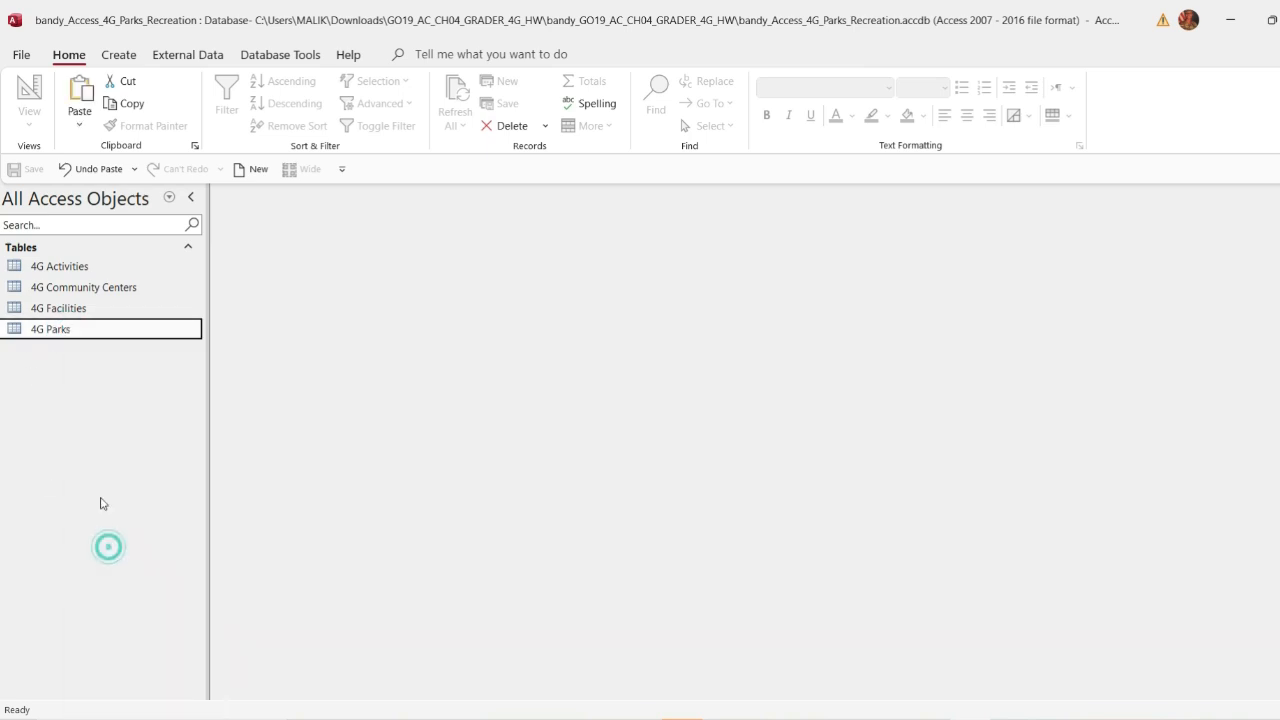
pyautogui.rightClick(61, 313)
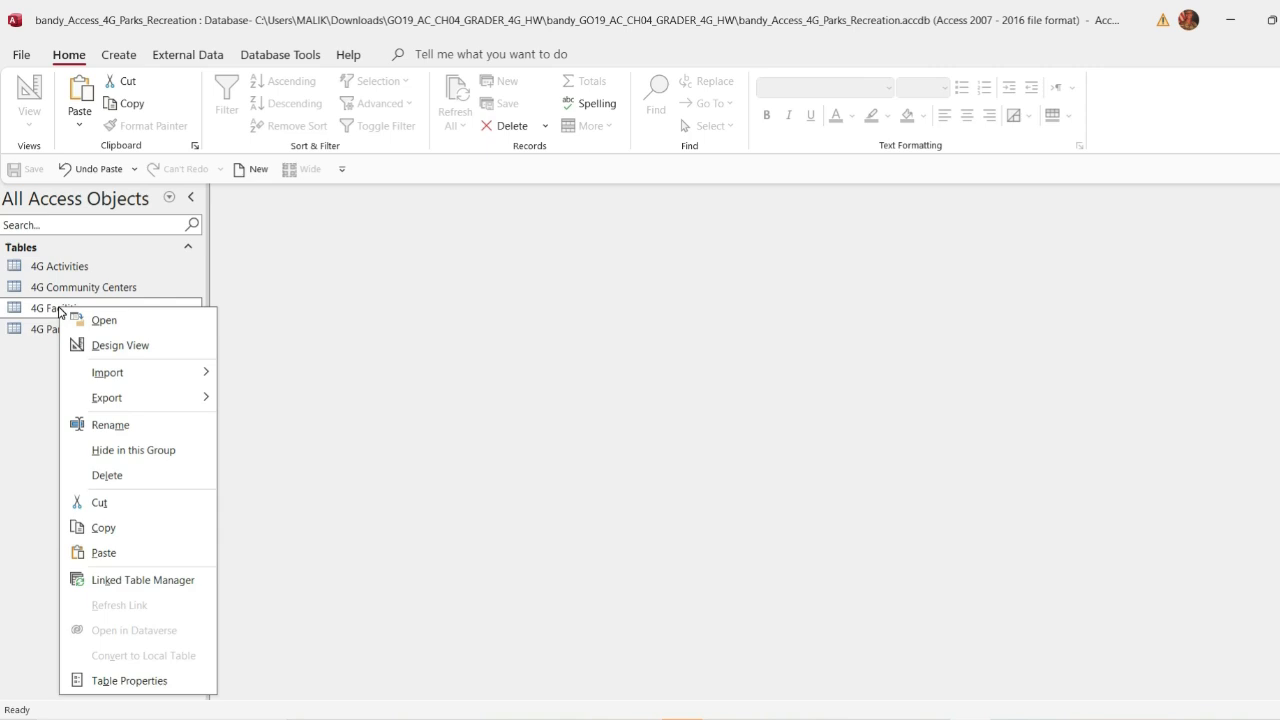
pyautogui.click(100, 552)
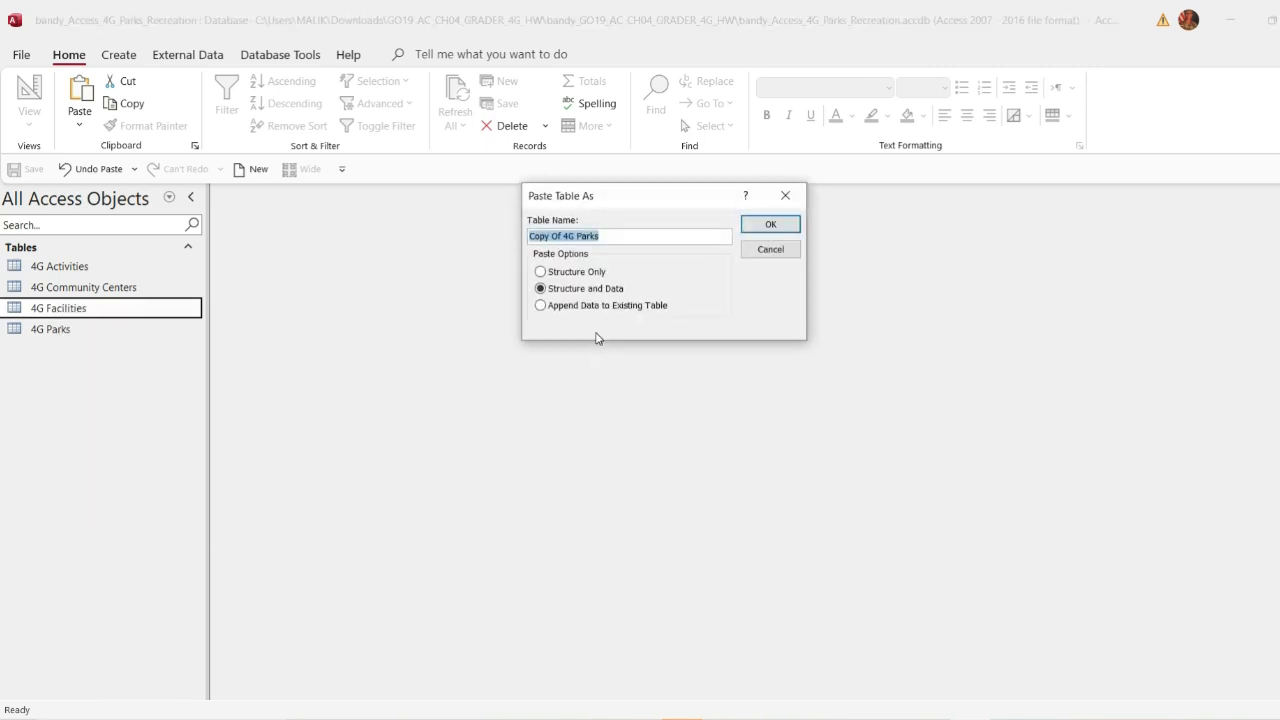
pyautogui.click(544, 306)
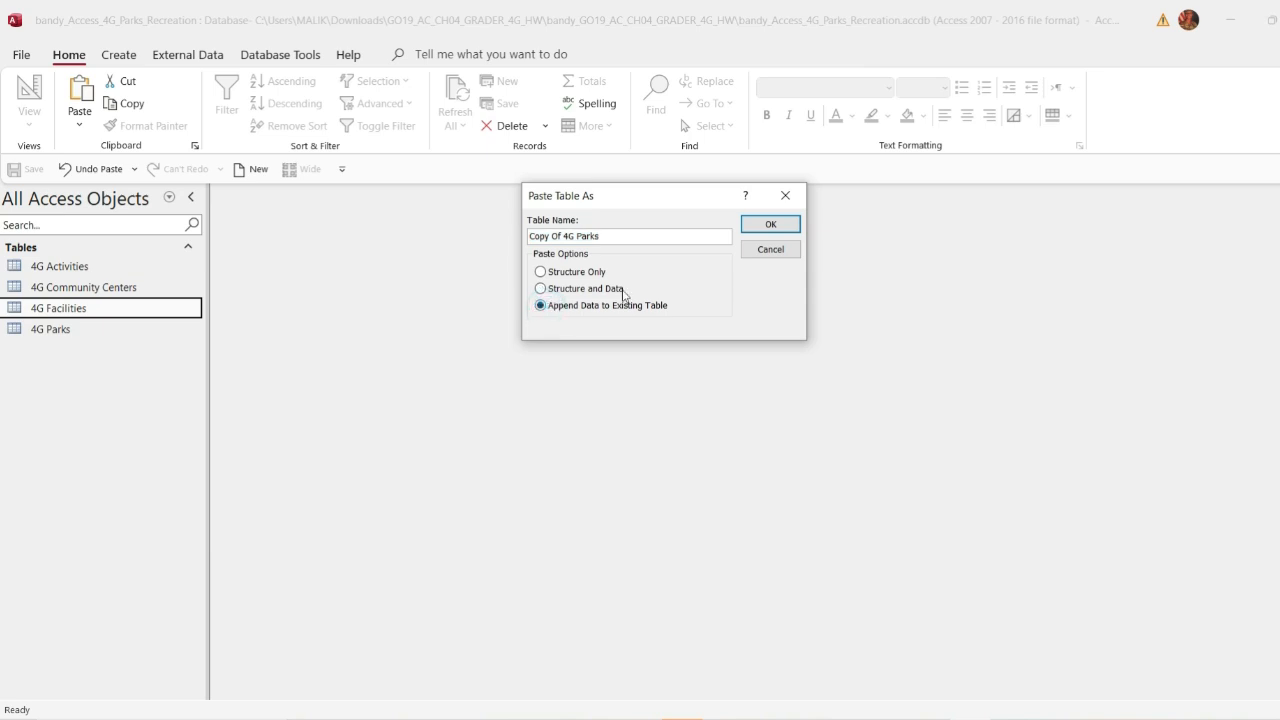
pyautogui.click(629, 237)
pyautogui.moveTo(630, 237); pyautogui.dragTo(533, 234)
pyautogui.click(787, 192)
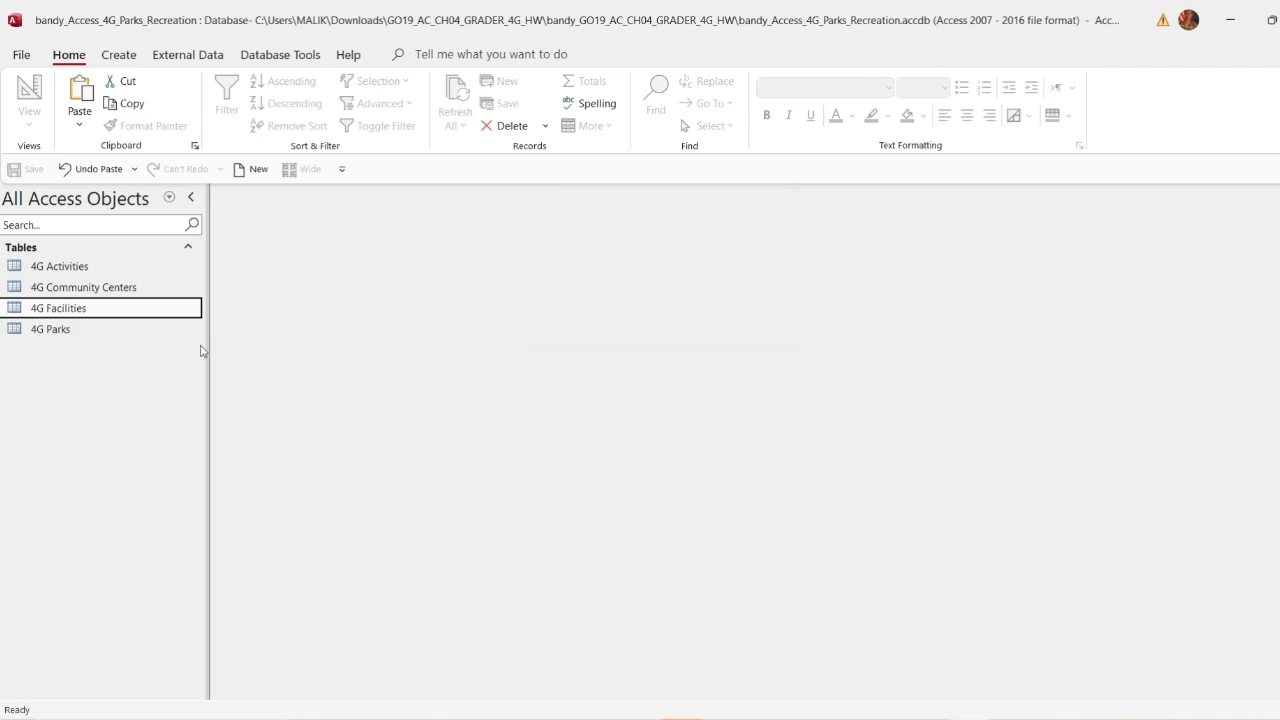
pyautogui.click(90, 331)
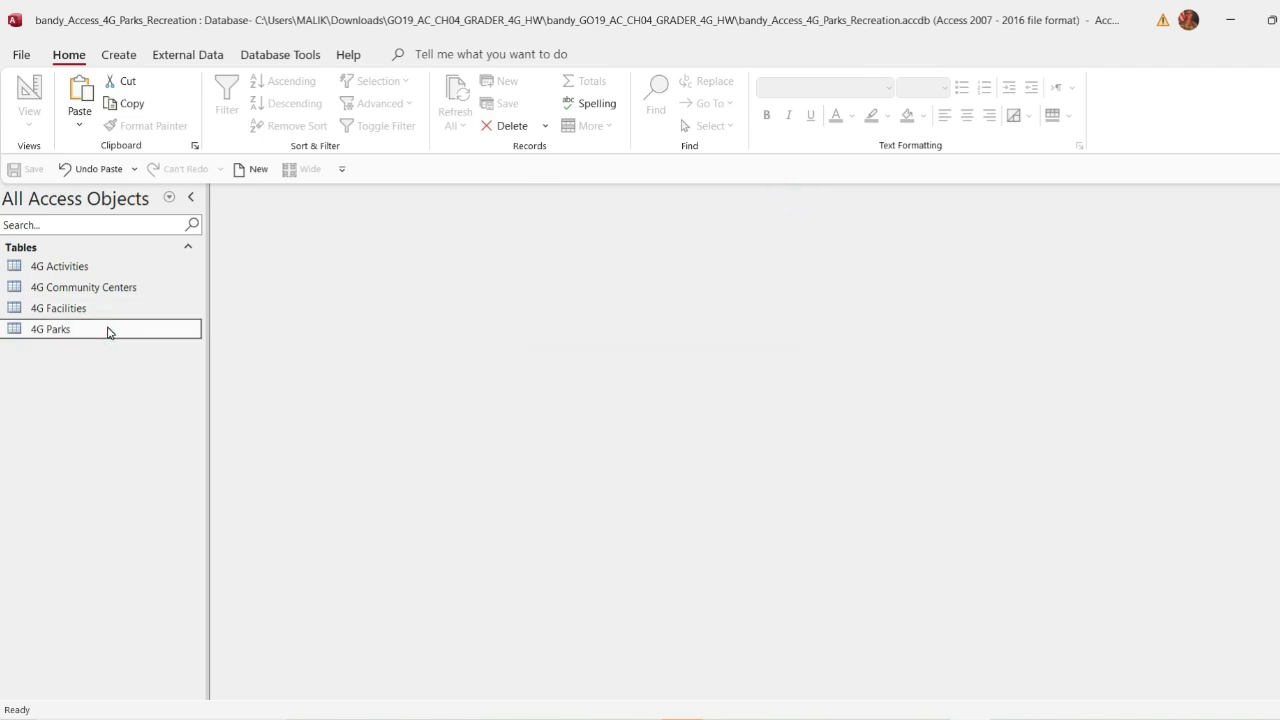
pyautogui.hotkey('alt', 'Tab')
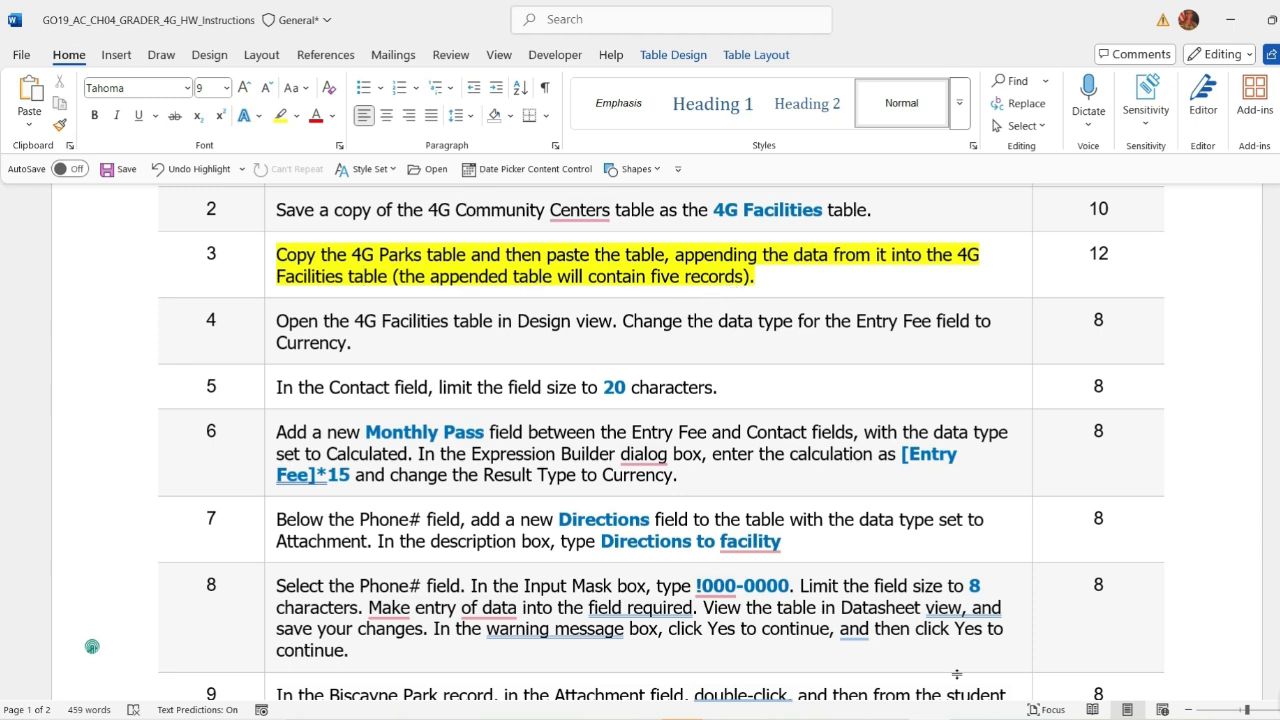
pyautogui.moveTo(966, 716)
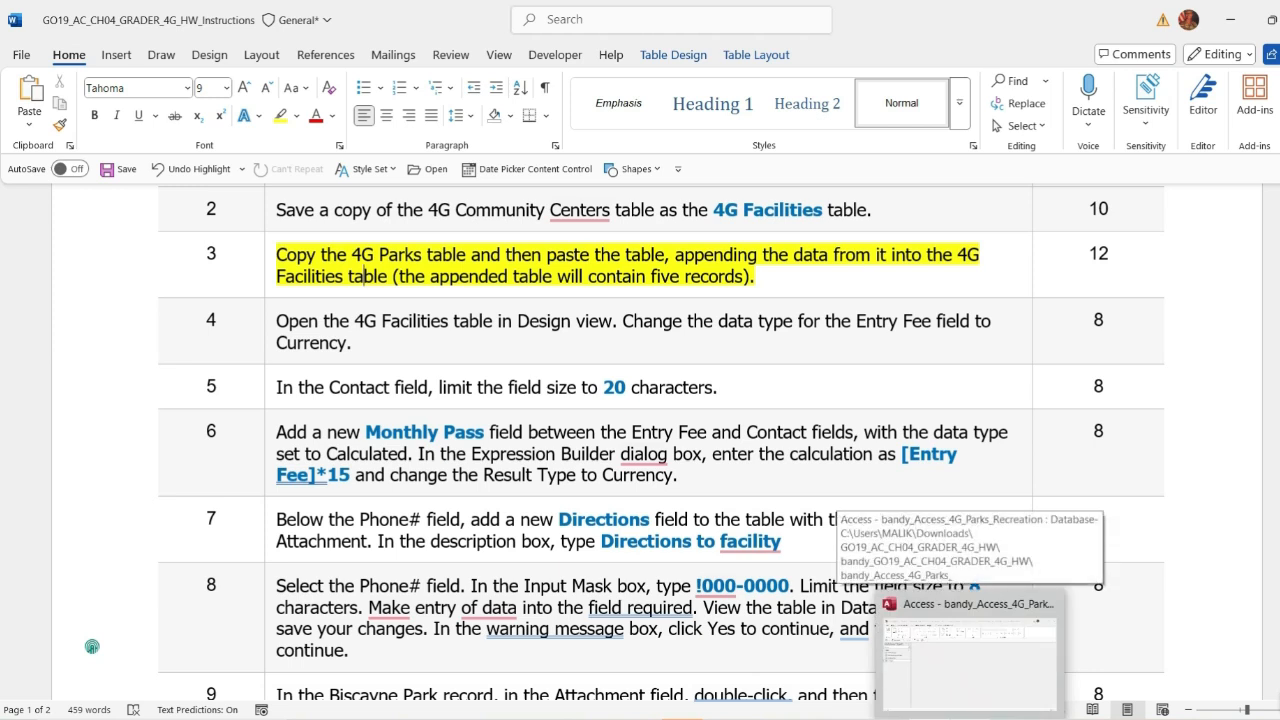
pyautogui.click(966, 655)
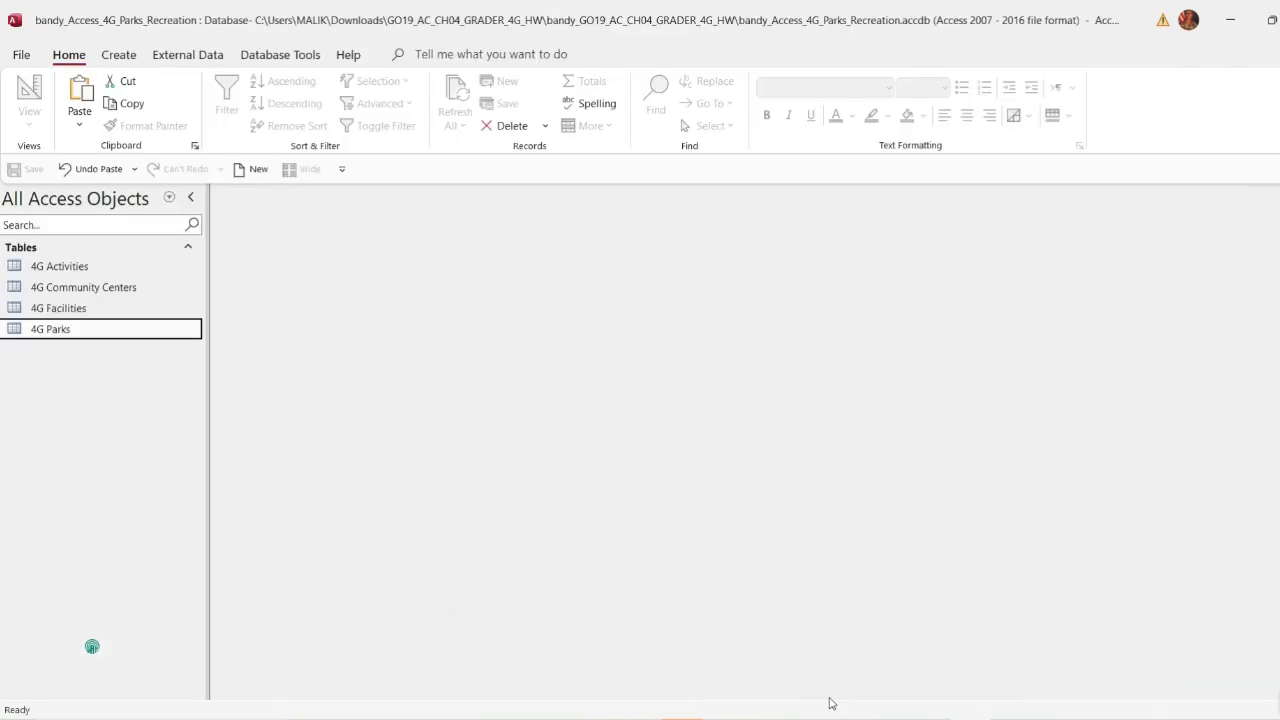
pyautogui.rightClick(88, 335)
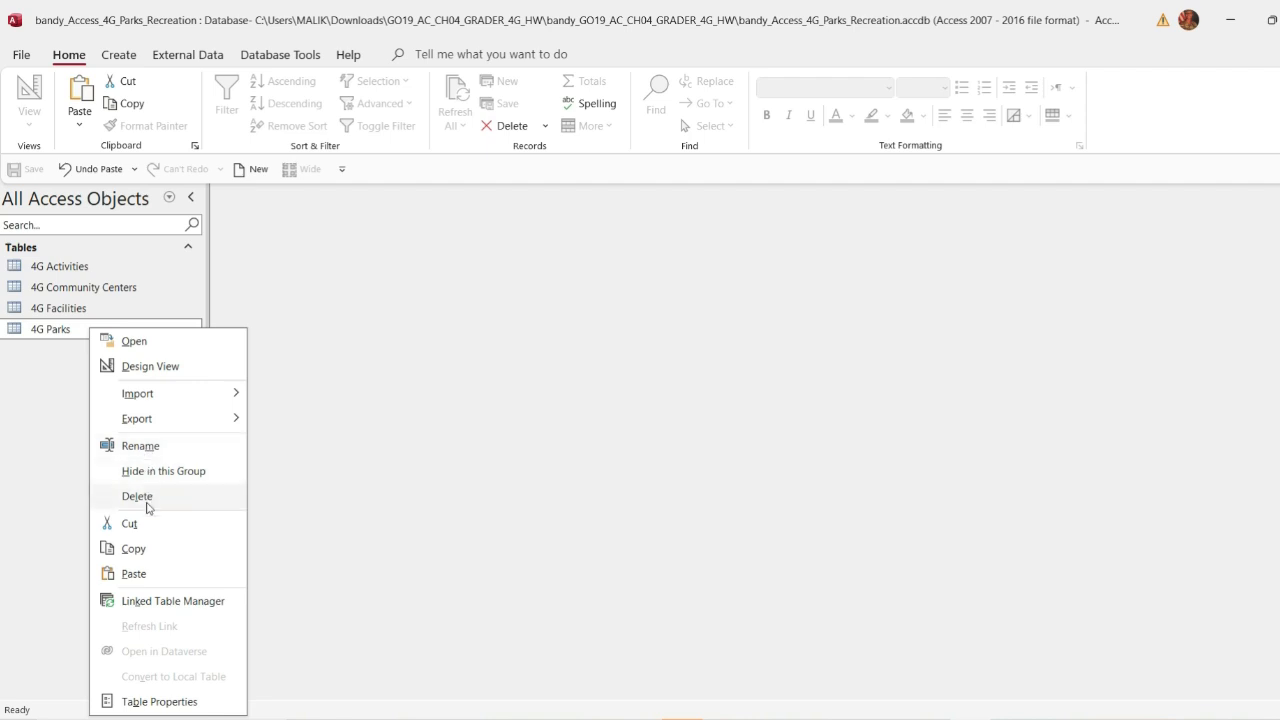
pyautogui.click(145, 548)
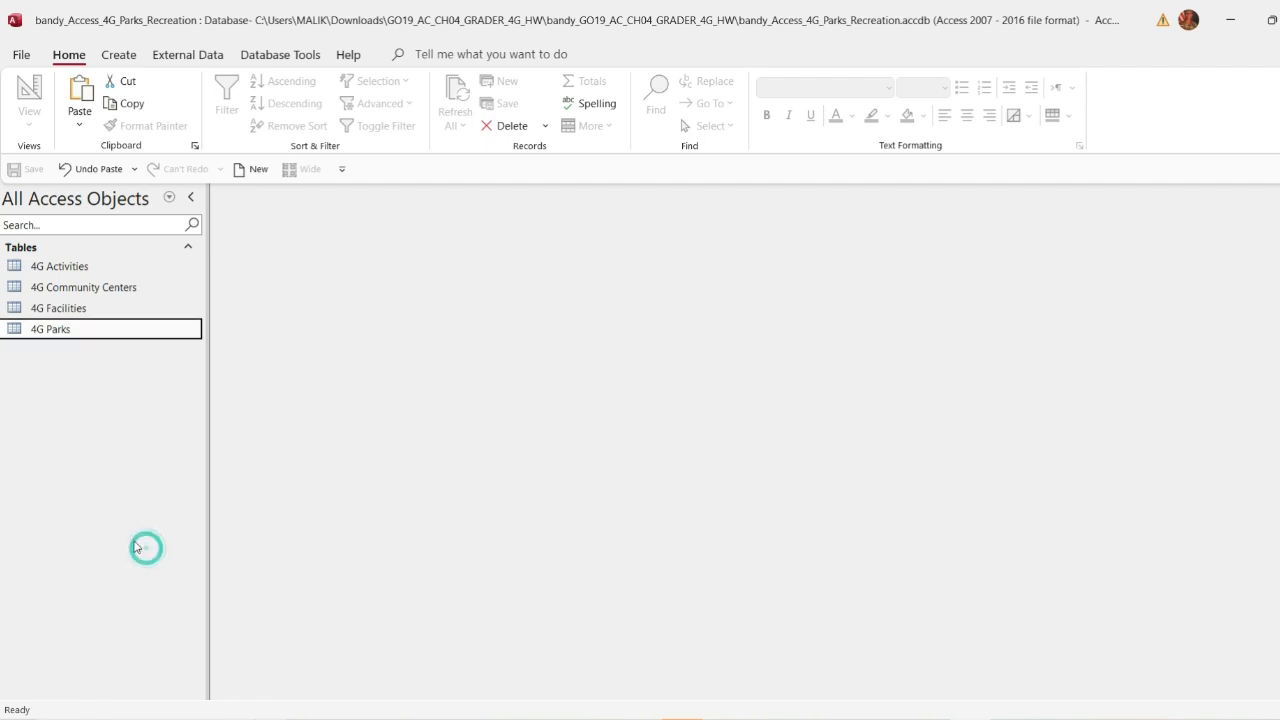
pyautogui.rightClick(25, 380)
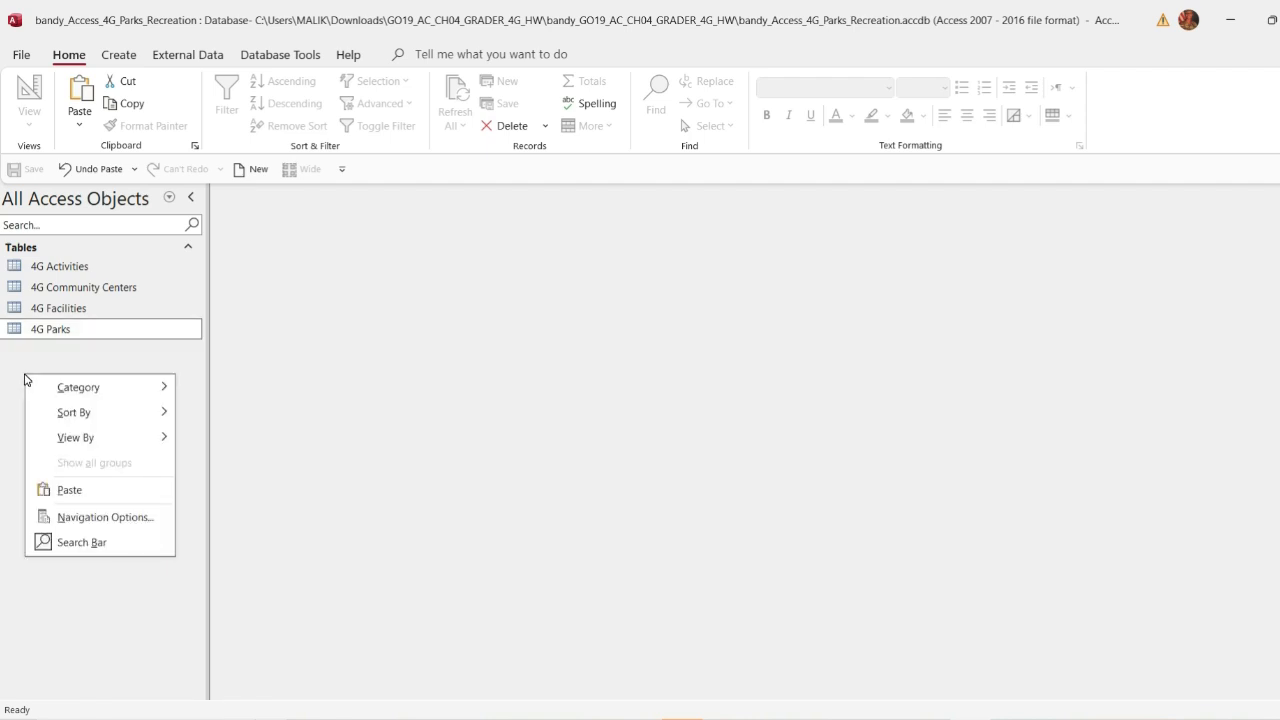
pyautogui.click(68, 490)
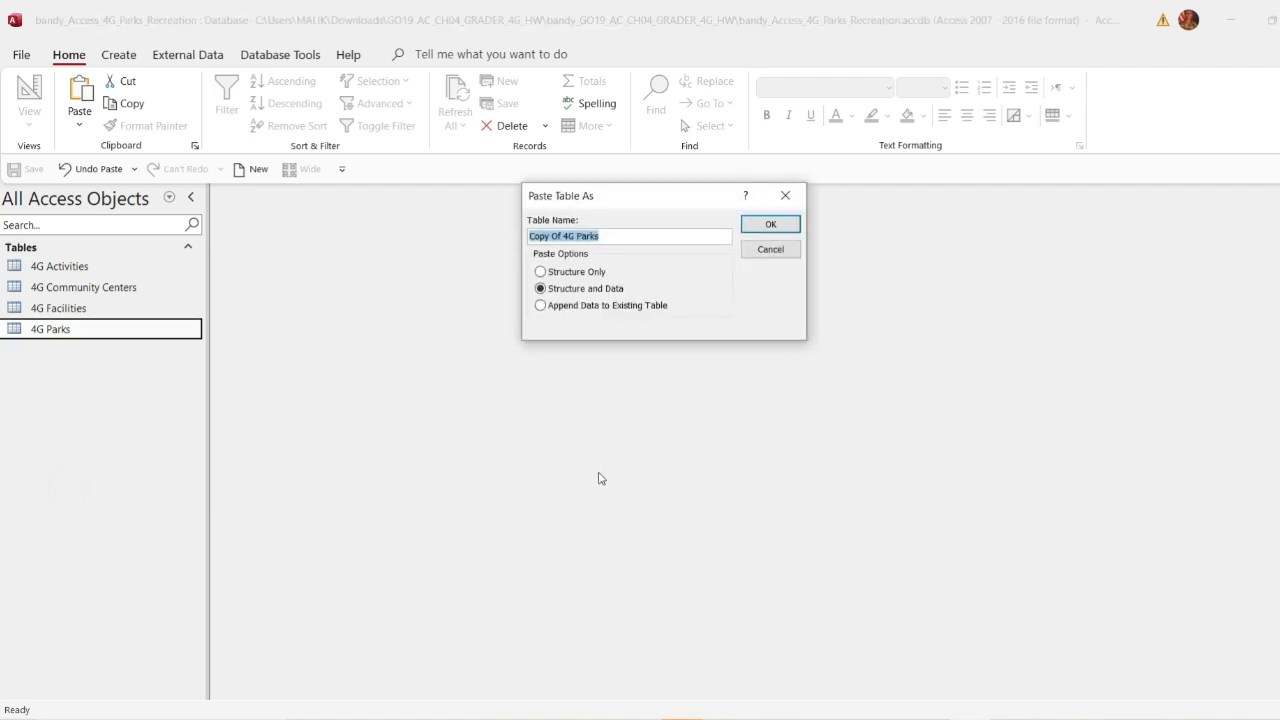
pyautogui.click(545, 312)
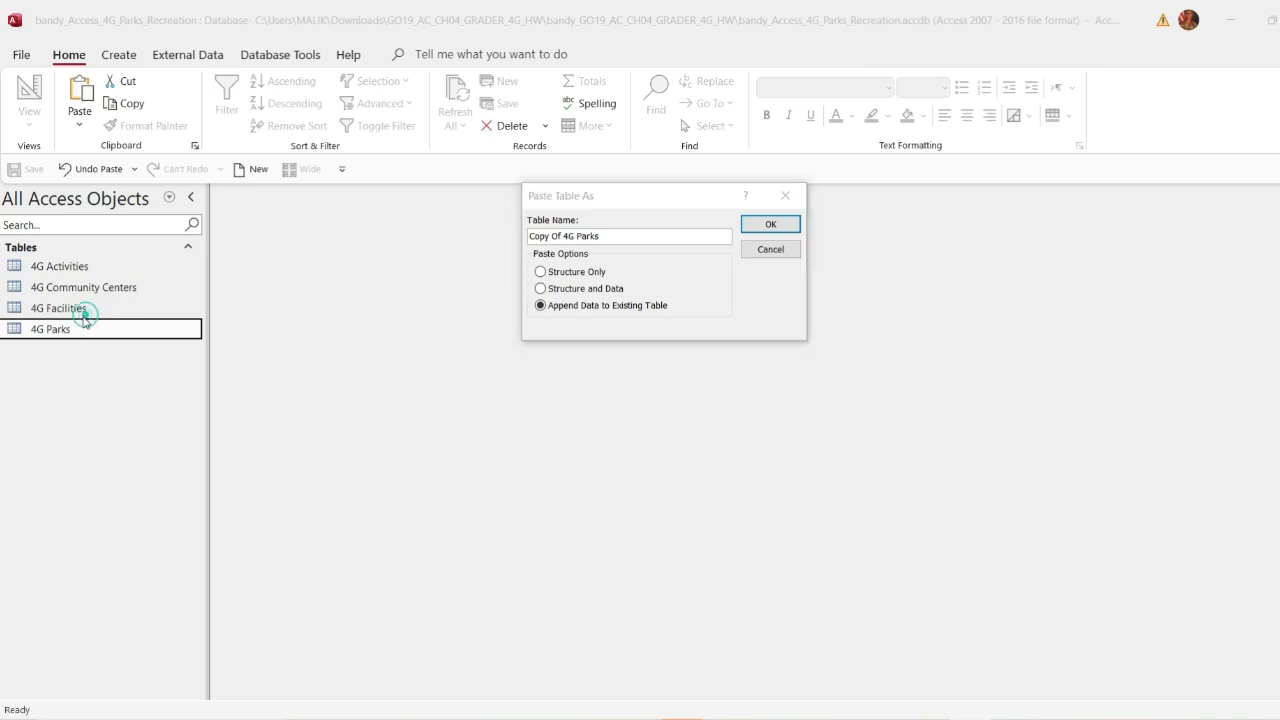
pyautogui.click(612, 235)
pyautogui.doubleClick(613, 235)
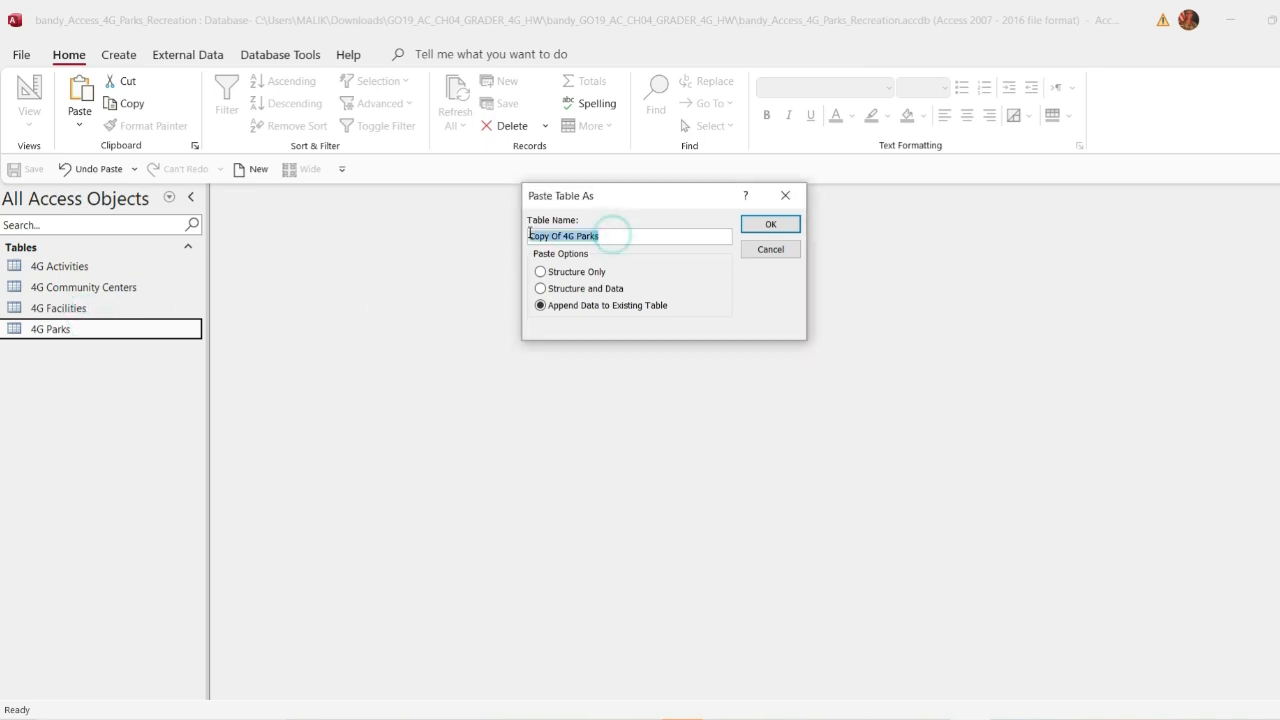
pyautogui.click(791, 196)
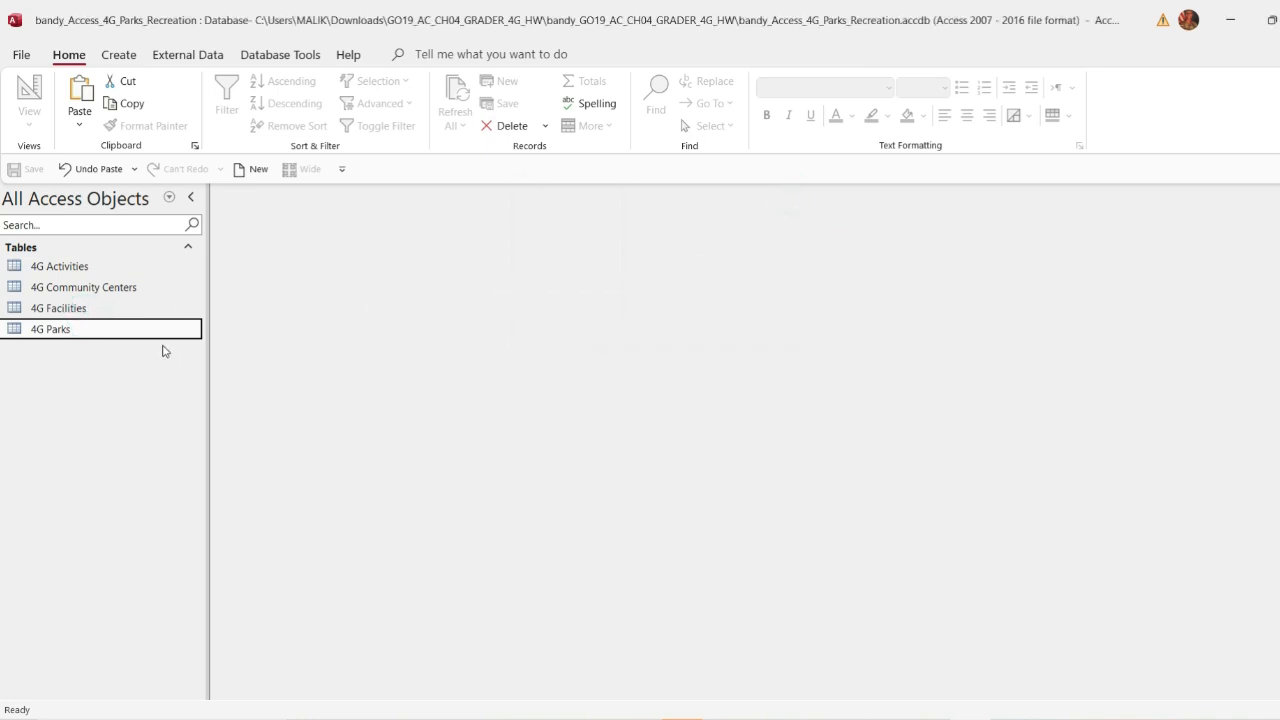
pyautogui.rightClick(93, 332)
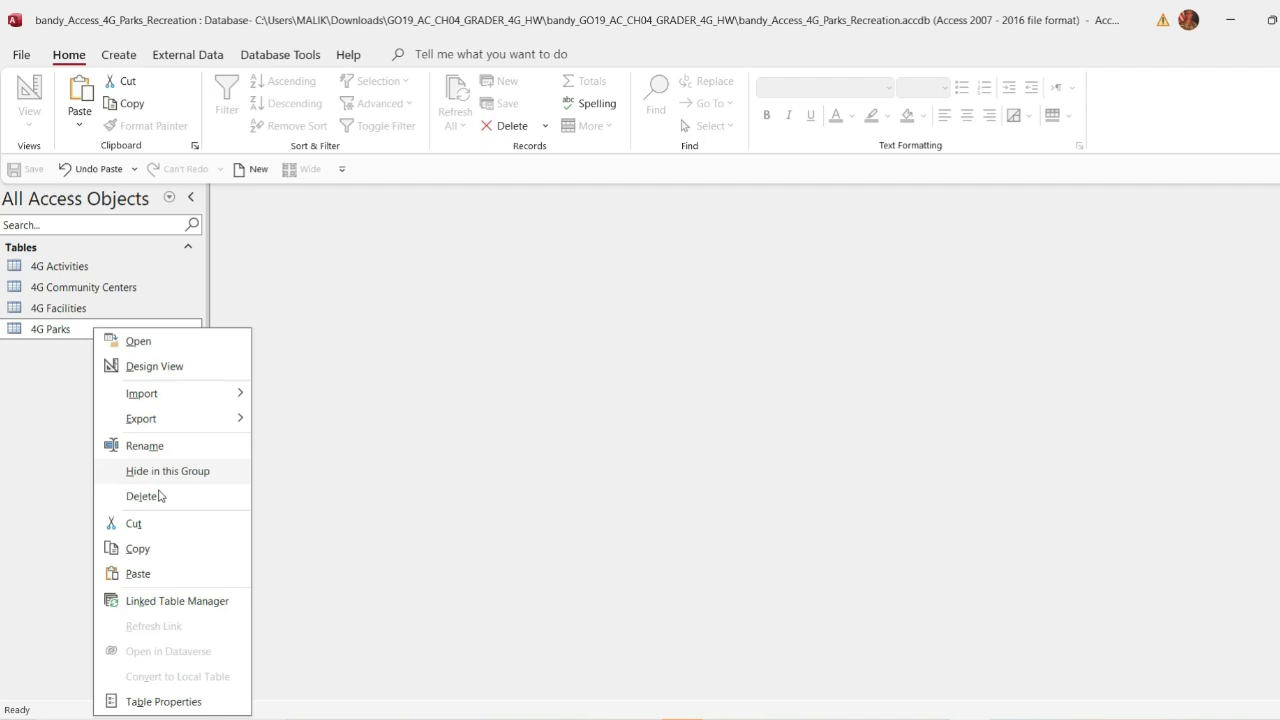
pyautogui.click(148, 549)
pyautogui.rightClick(79, 311)
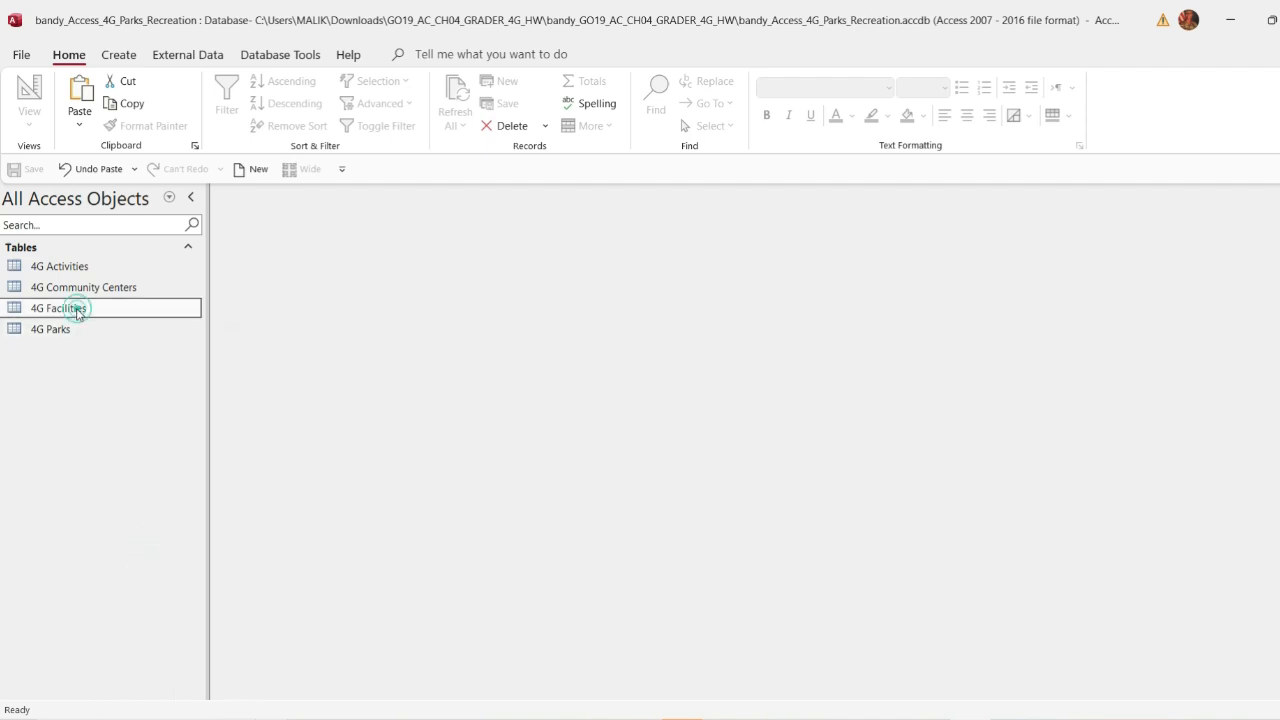
pyautogui.click(137, 557)
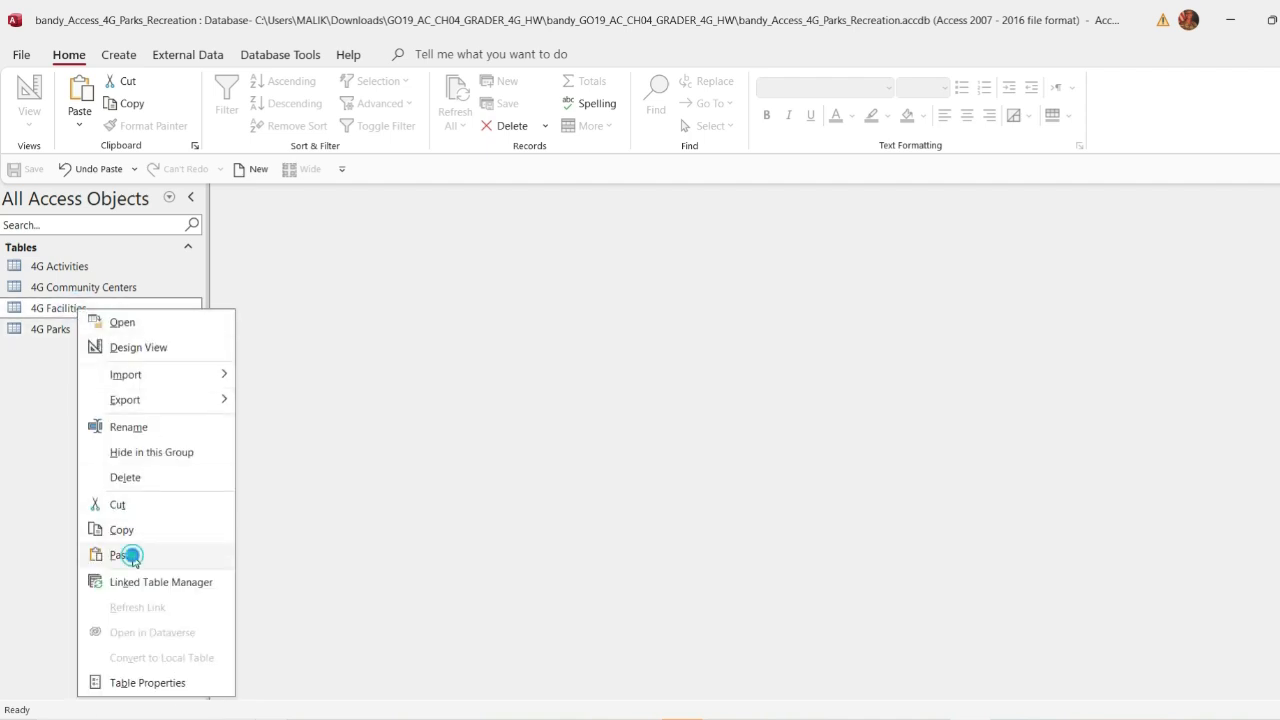
pyautogui.click(546, 307)
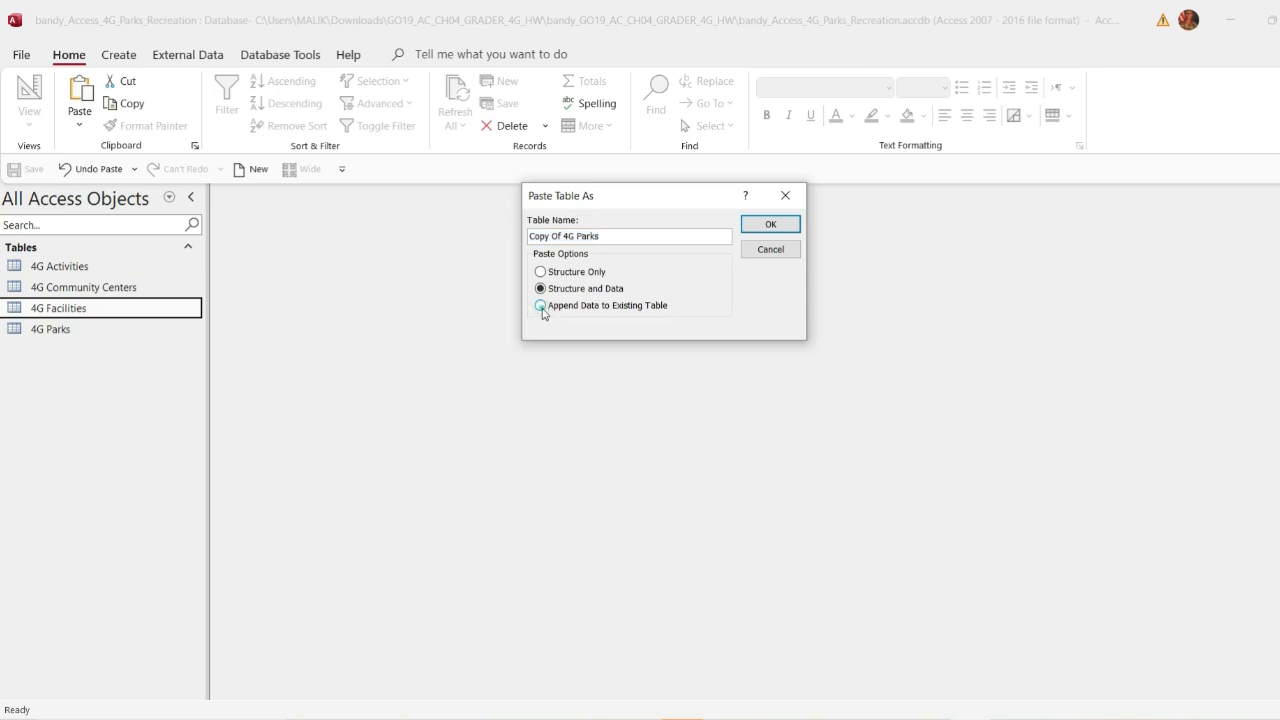
pyautogui.click(778, 229)
pyautogui.click(634, 415)
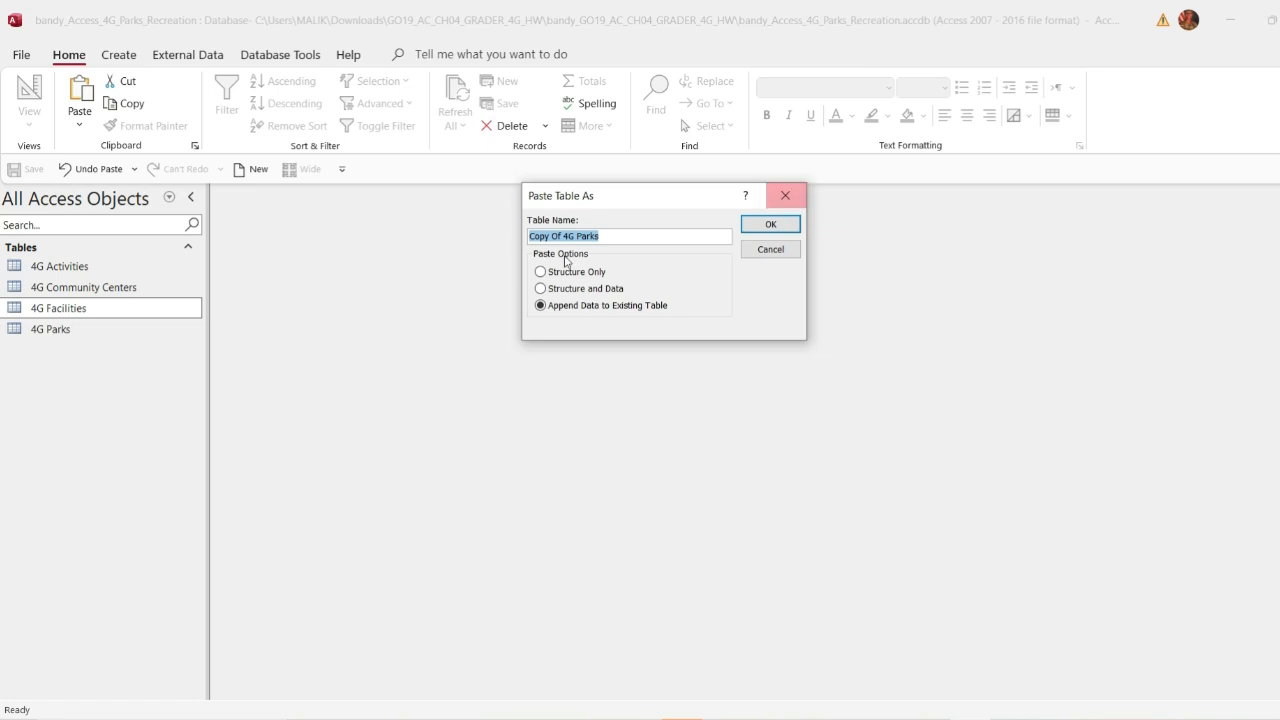
pyautogui.click(774, 254)
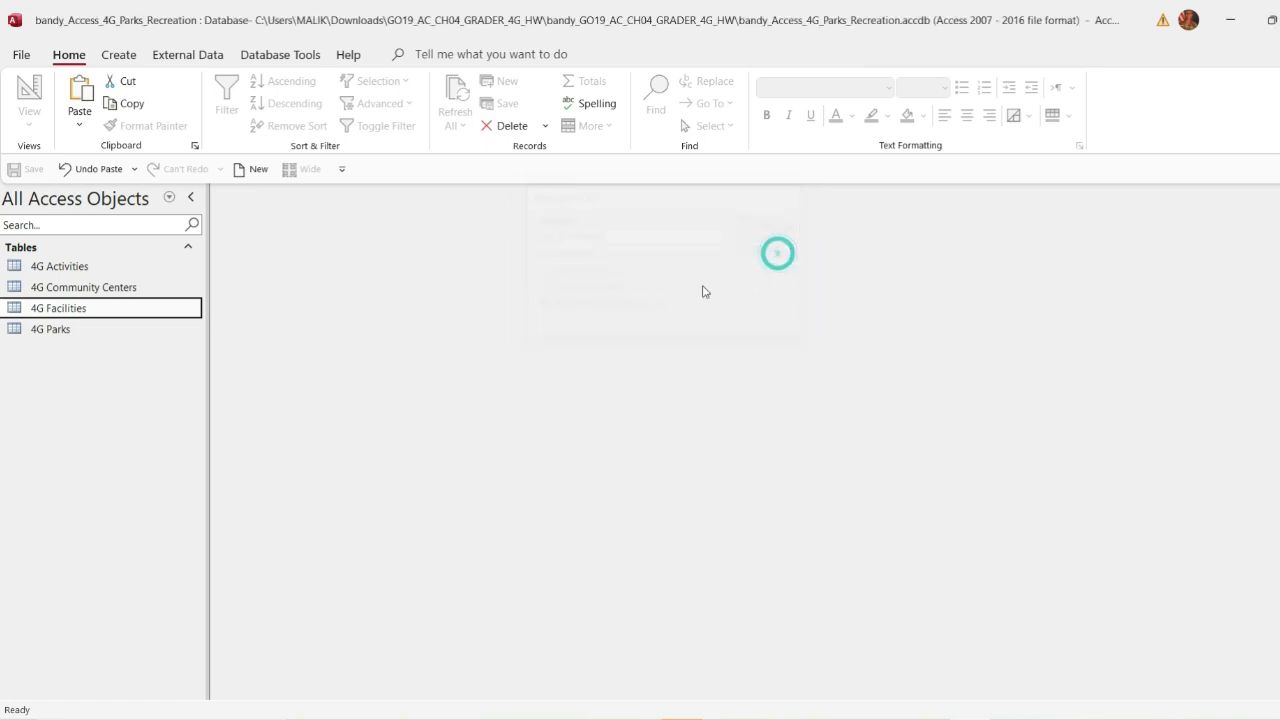
# Step: Open the 4G Parks table and copy all of its records
pyautogui.click(84, 339)
pyautogui.doubleClick(80, 334)
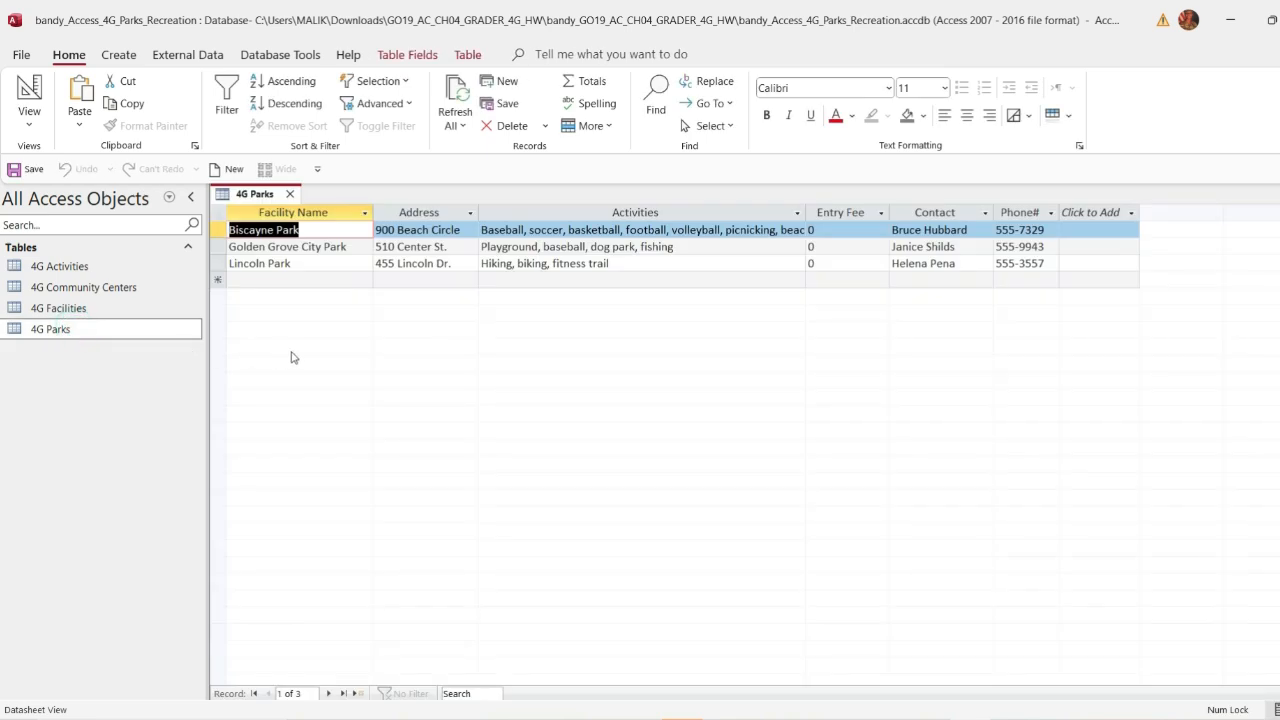
pyautogui.click(218, 212)
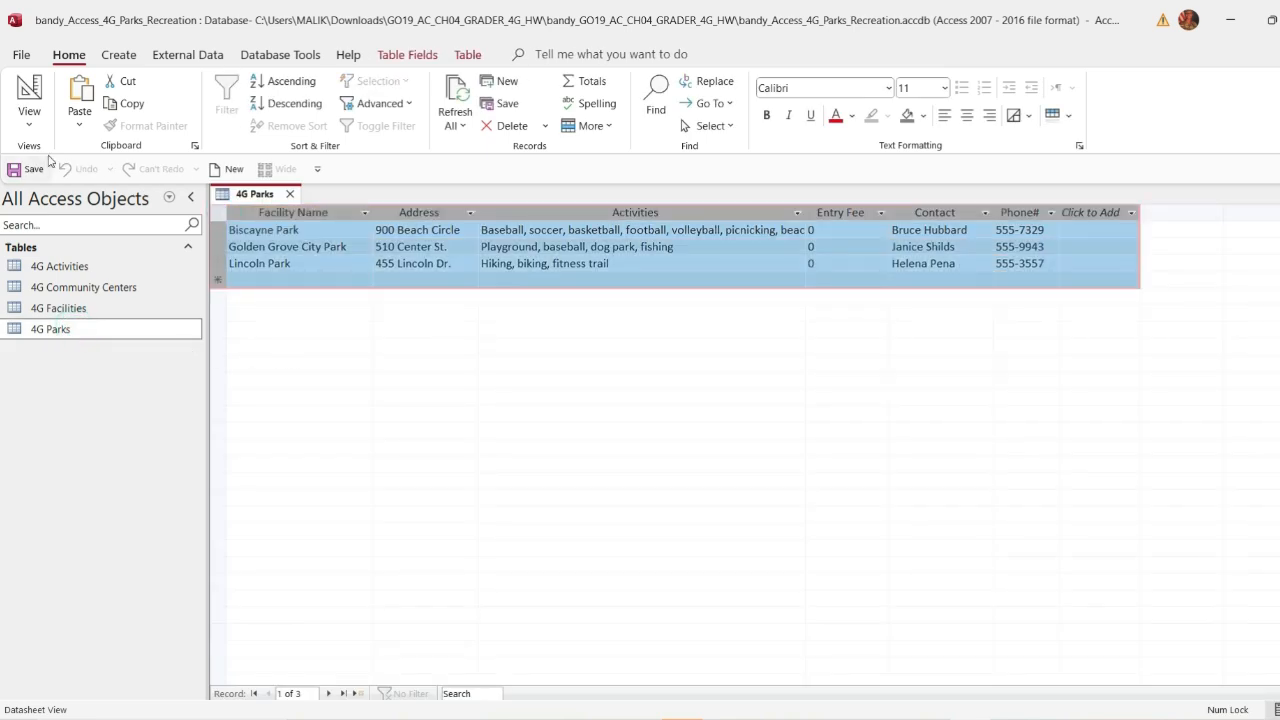
pyautogui.click(125, 104)
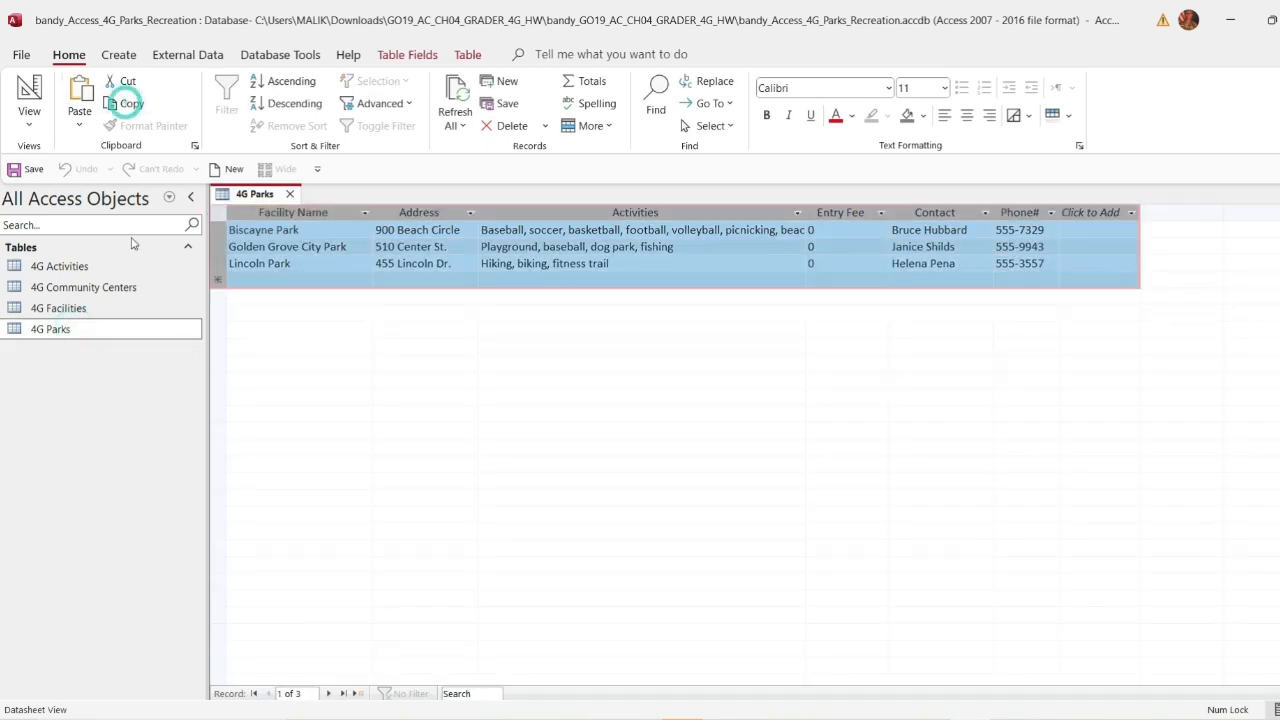
# Step: Open the 4G Facilities table, append the copied parks records after the existing ones with Paste Append, and save the table
pyautogui.click(48, 318)
pyautogui.doubleClick(48, 316)
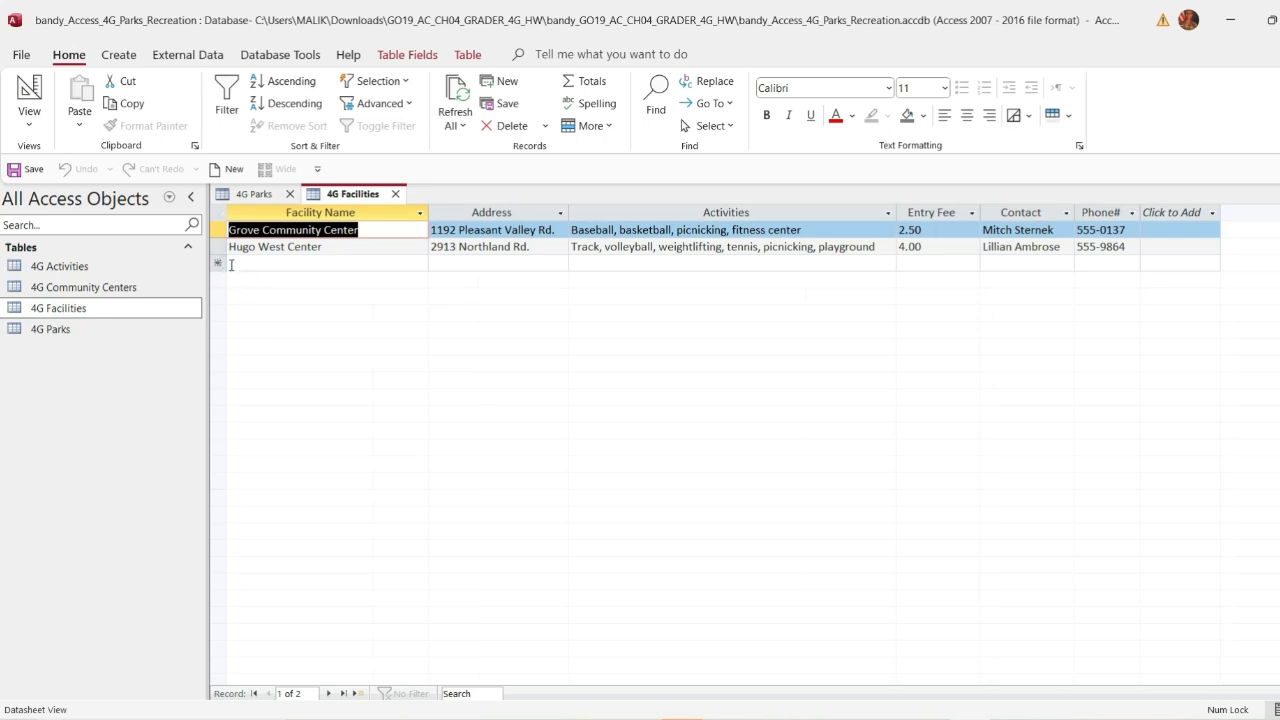
pyautogui.click(230, 263)
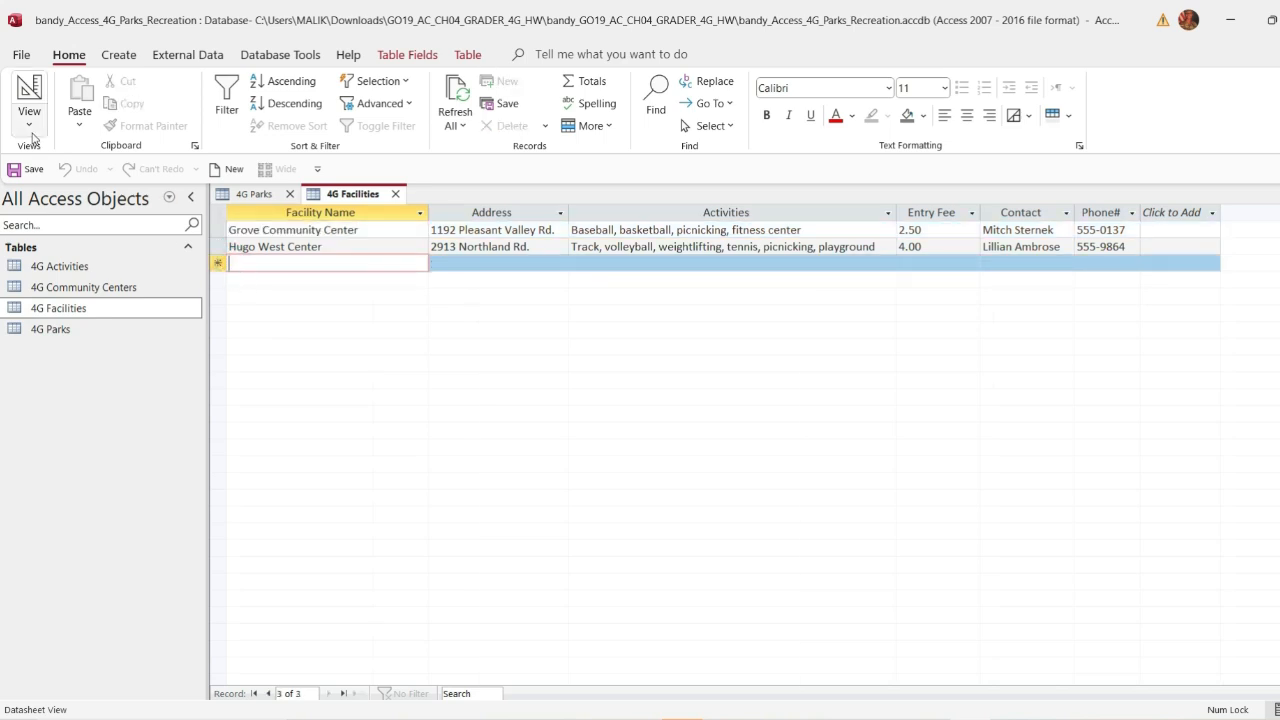
pyautogui.click(73, 134)
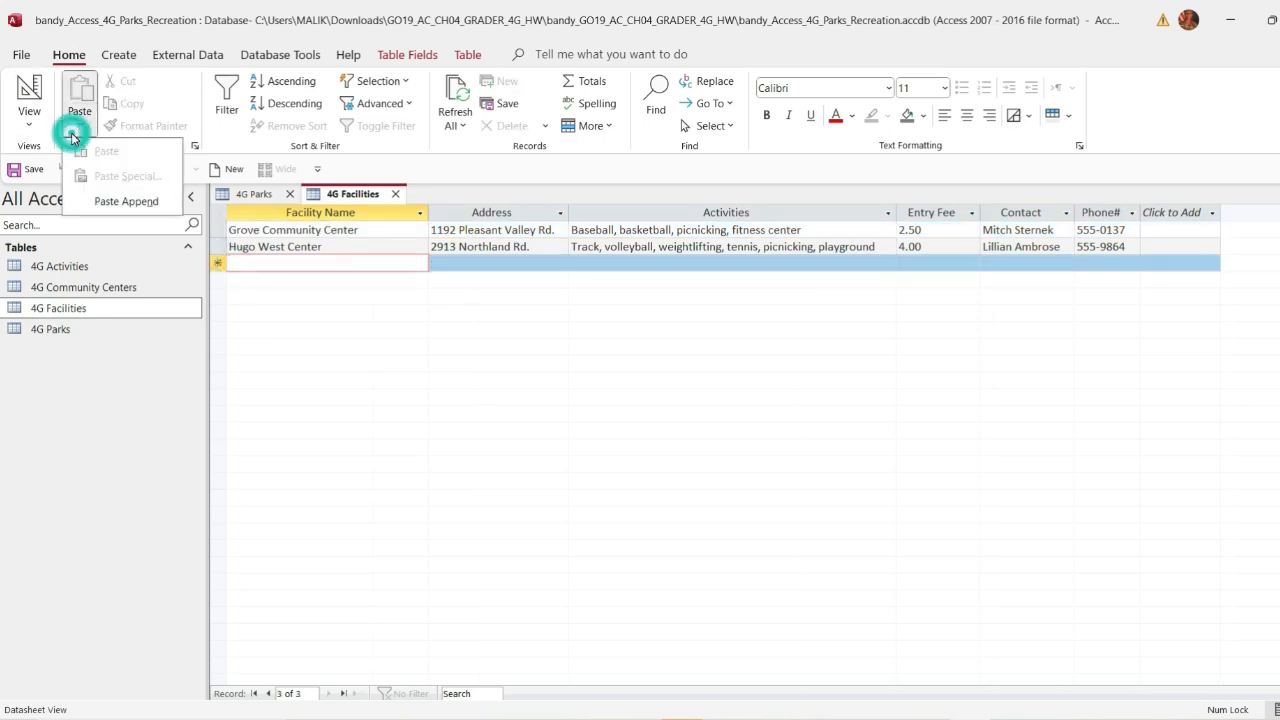
pyautogui.click(115, 197)
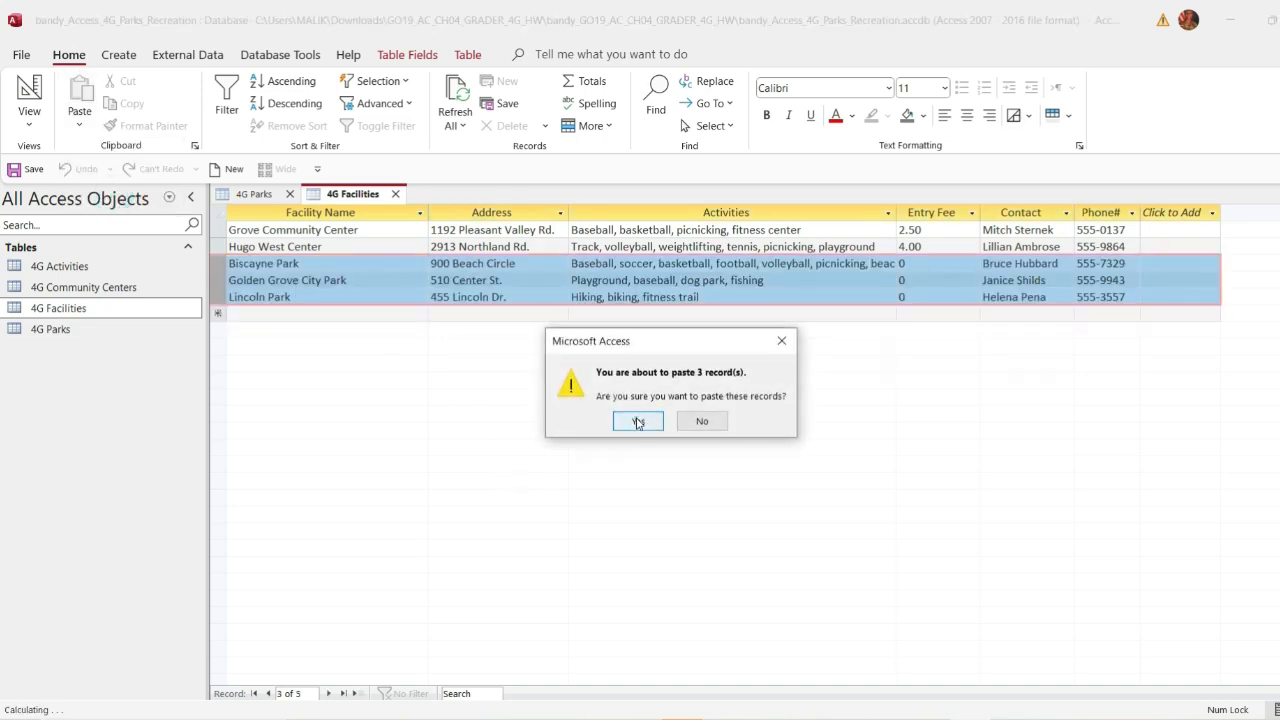
pyautogui.click(637, 421)
pyautogui.click(380, 298)
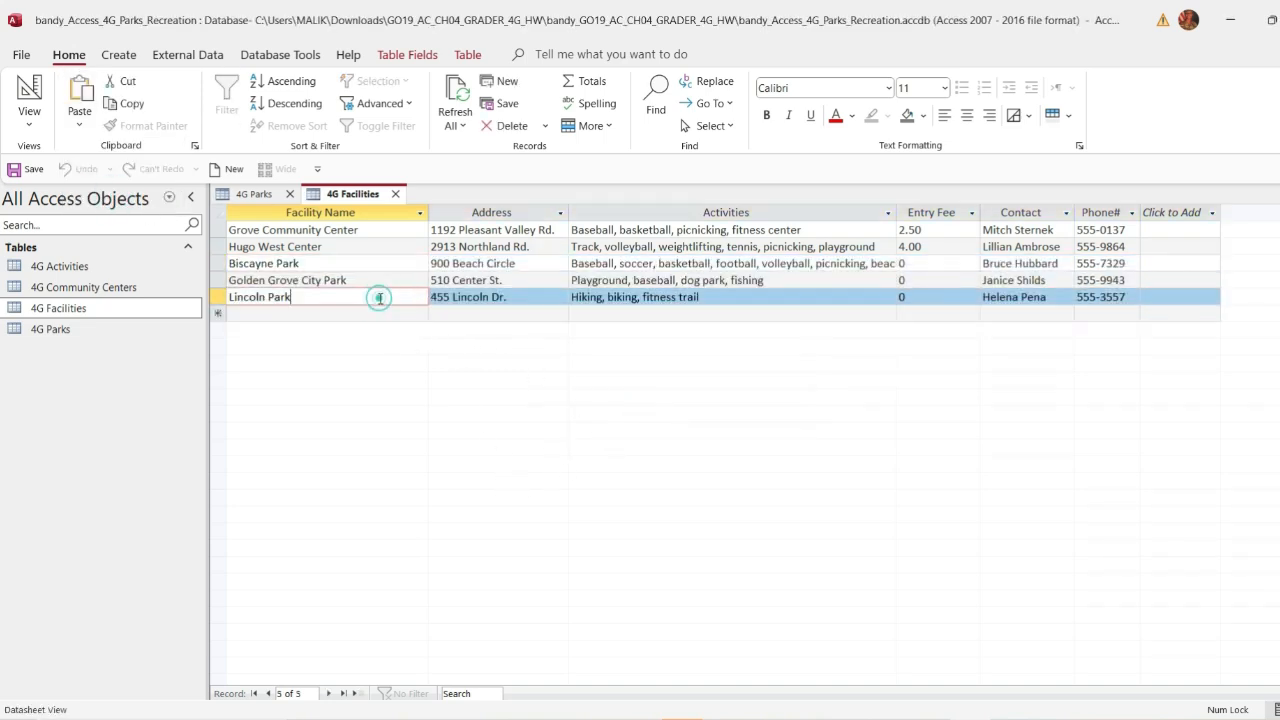
pyautogui.click(22, 170)
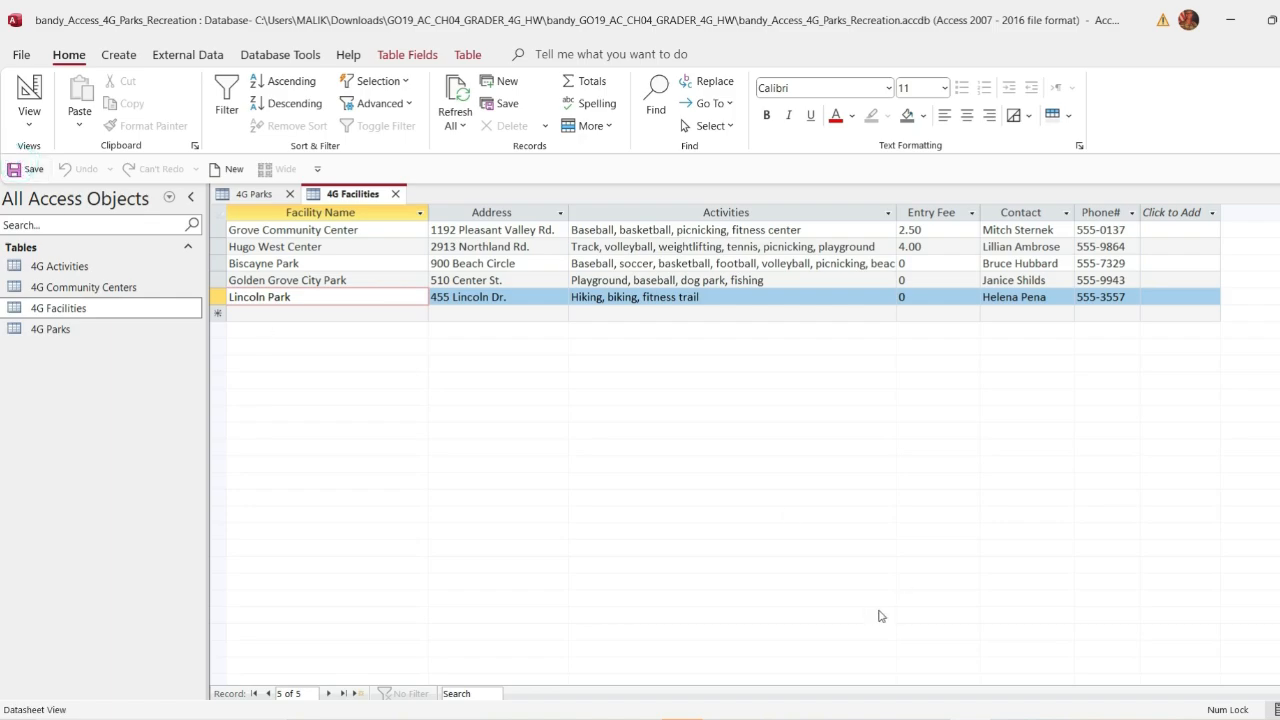
# Step: Switch to the Word instructions, clear the highlight from the step 3 instruction and highlight the step 4 instruction in yellow
pyautogui.hotkey('alt', 'Tab')
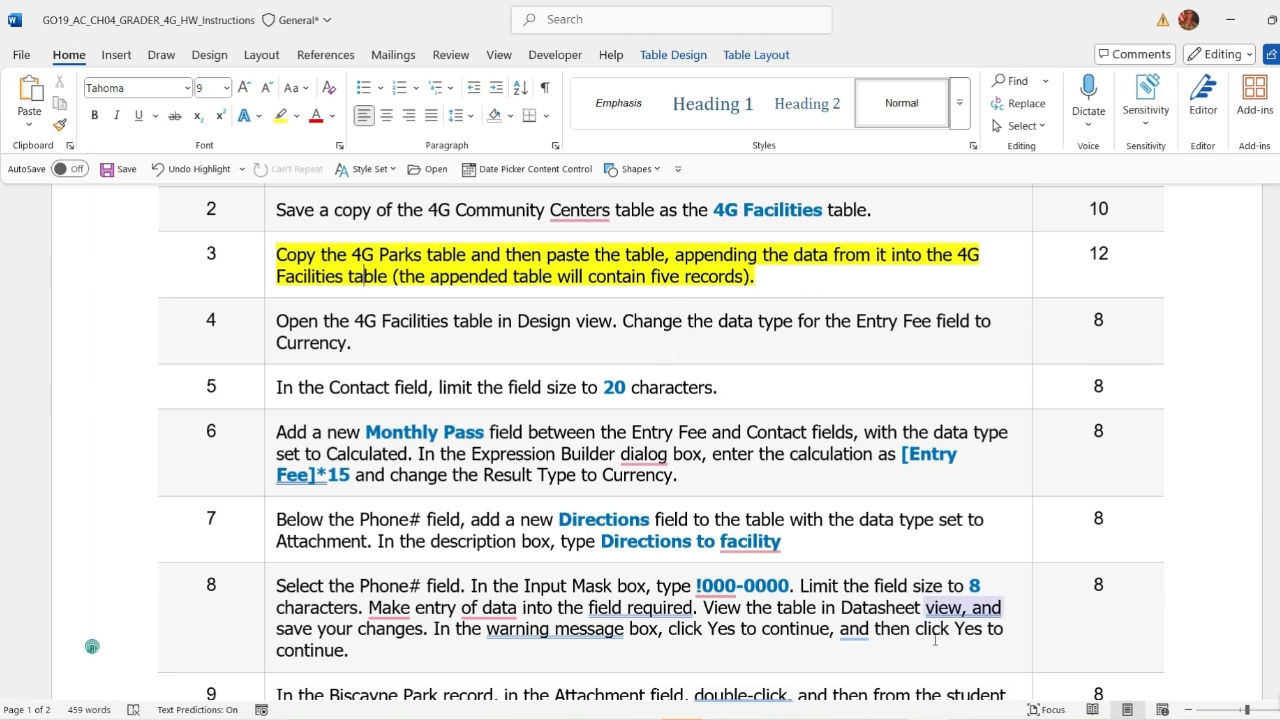
pyautogui.hotkey('alt', 'Tab')
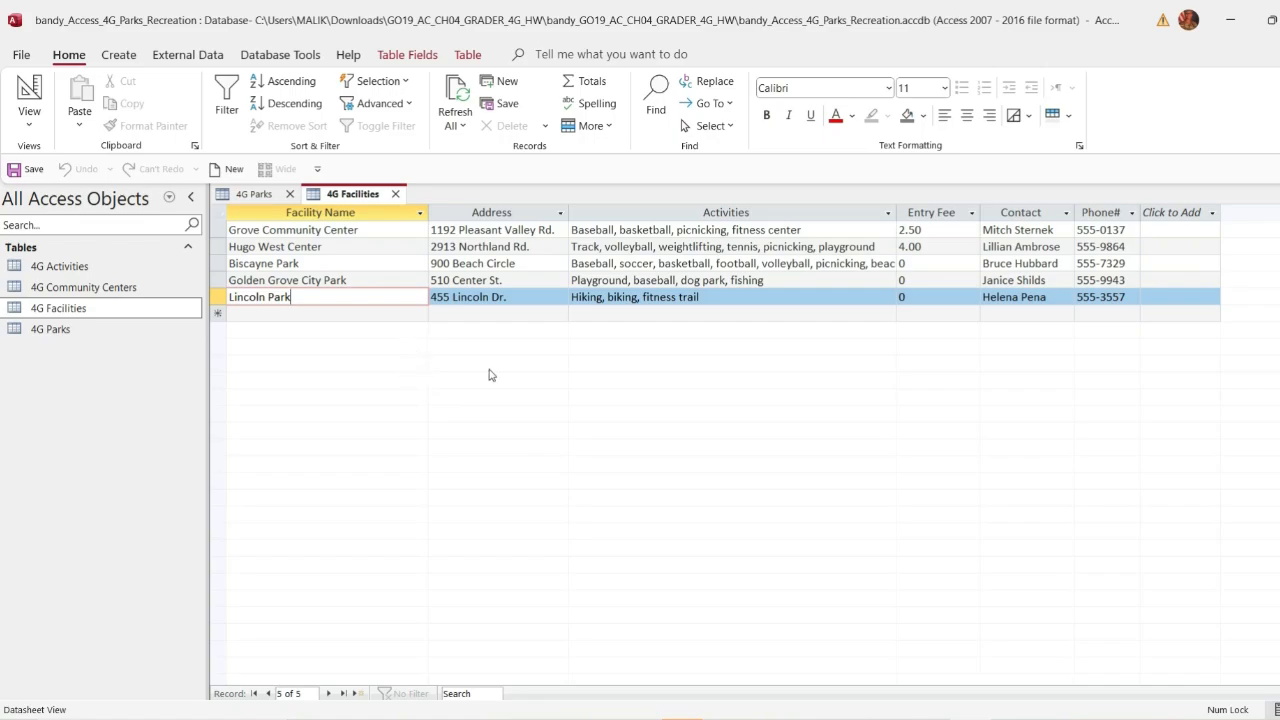
pyautogui.hotkey('alt', 'Tab')
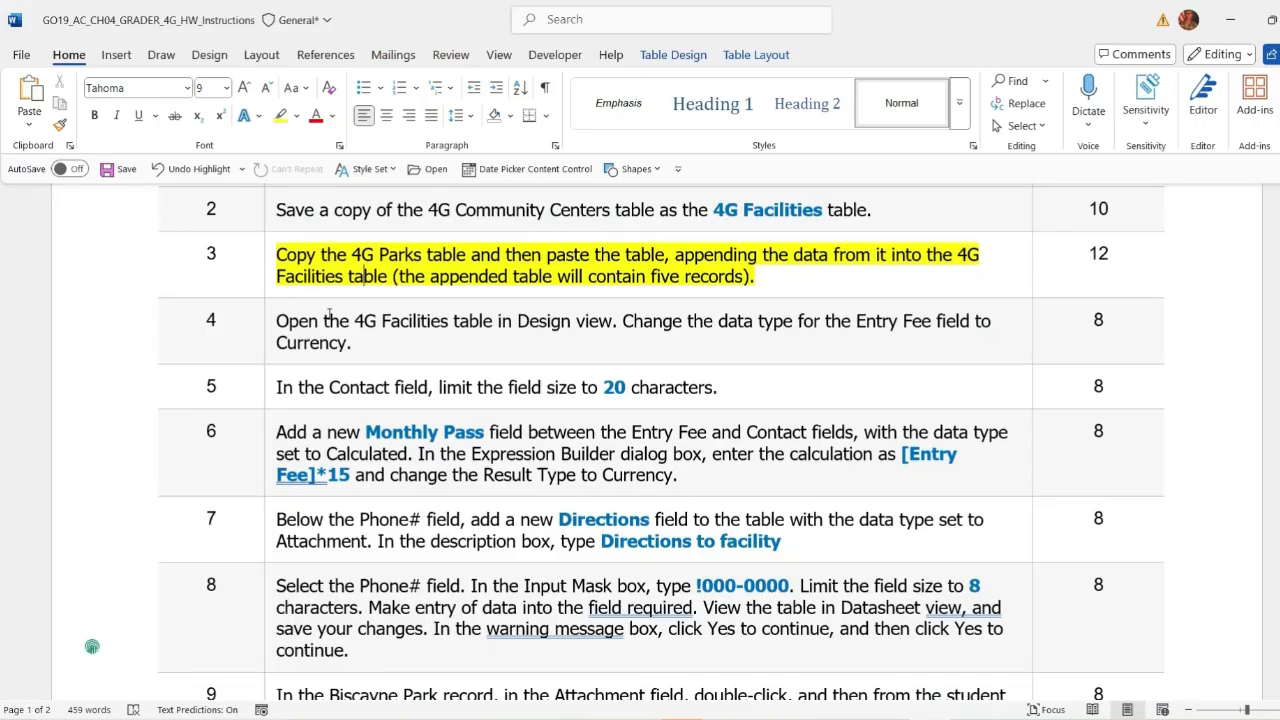
pyautogui.click(270, 288)
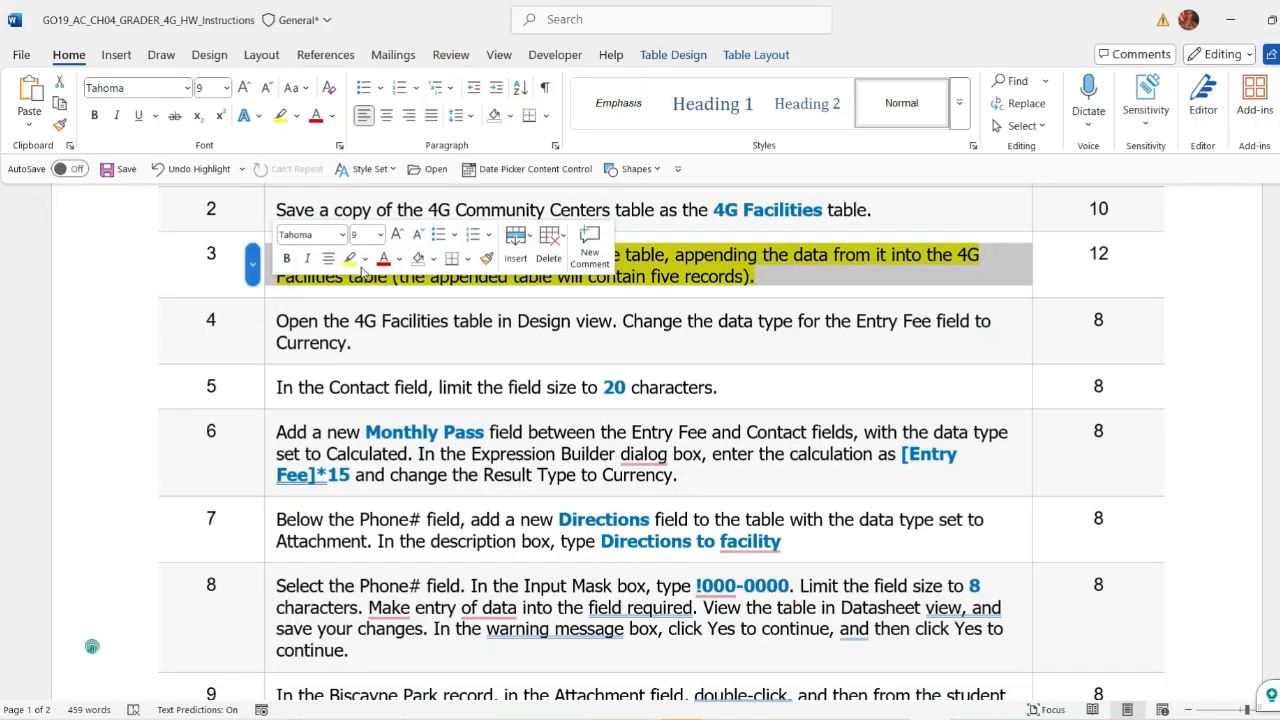
pyautogui.click(365, 258)
pyautogui.click(368, 399)
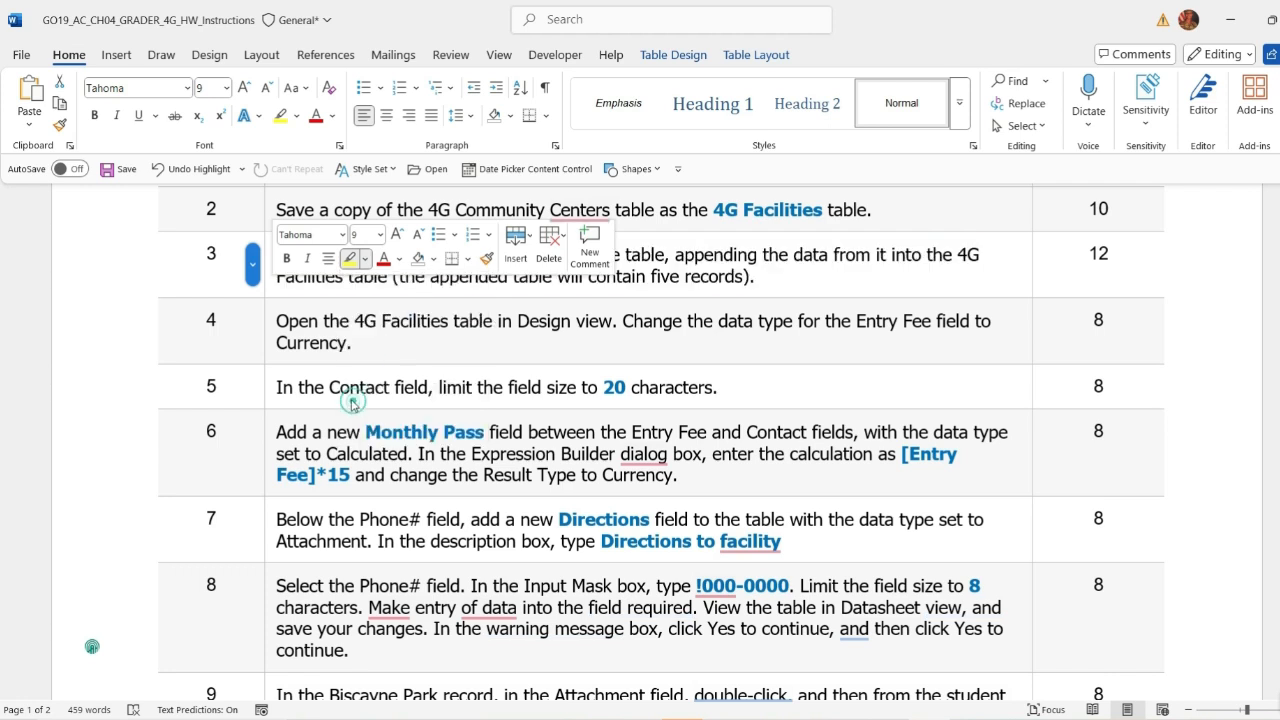
pyautogui.click(270, 343)
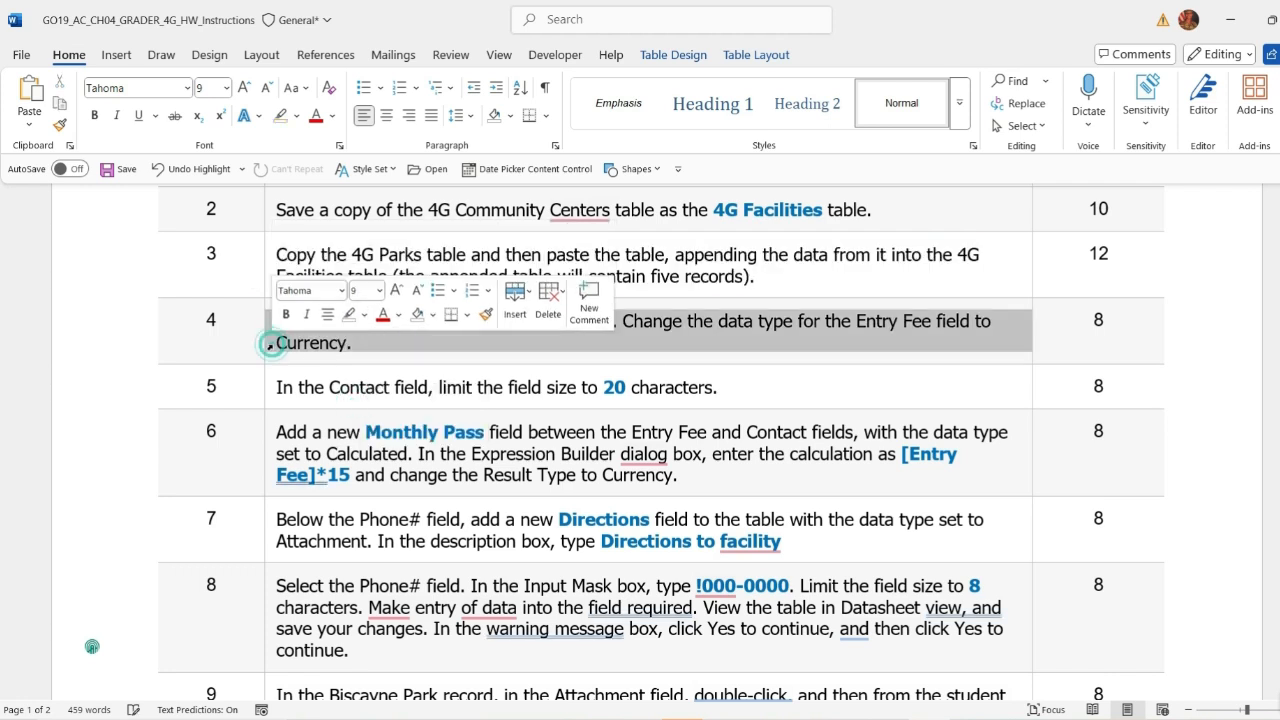
pyautogui.click(364, 314)
pyautogui.click(352, 377)
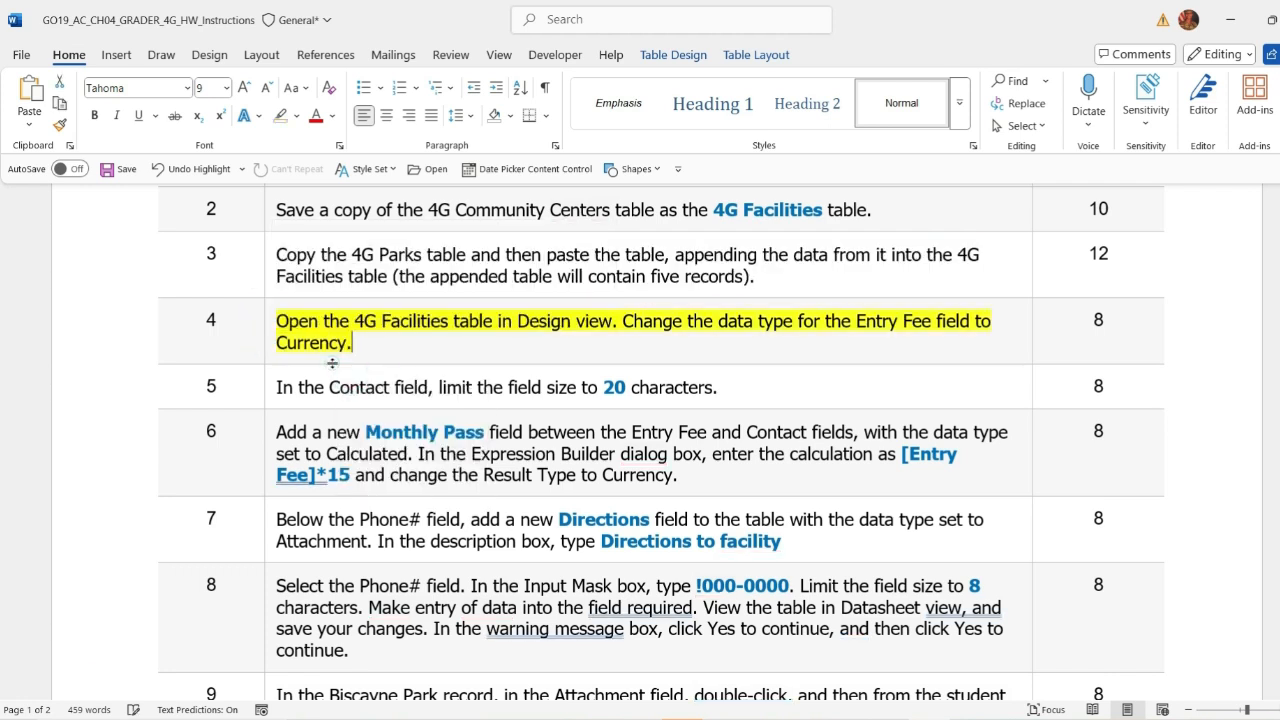
pyautogui.scroll(-2, 475, 308)
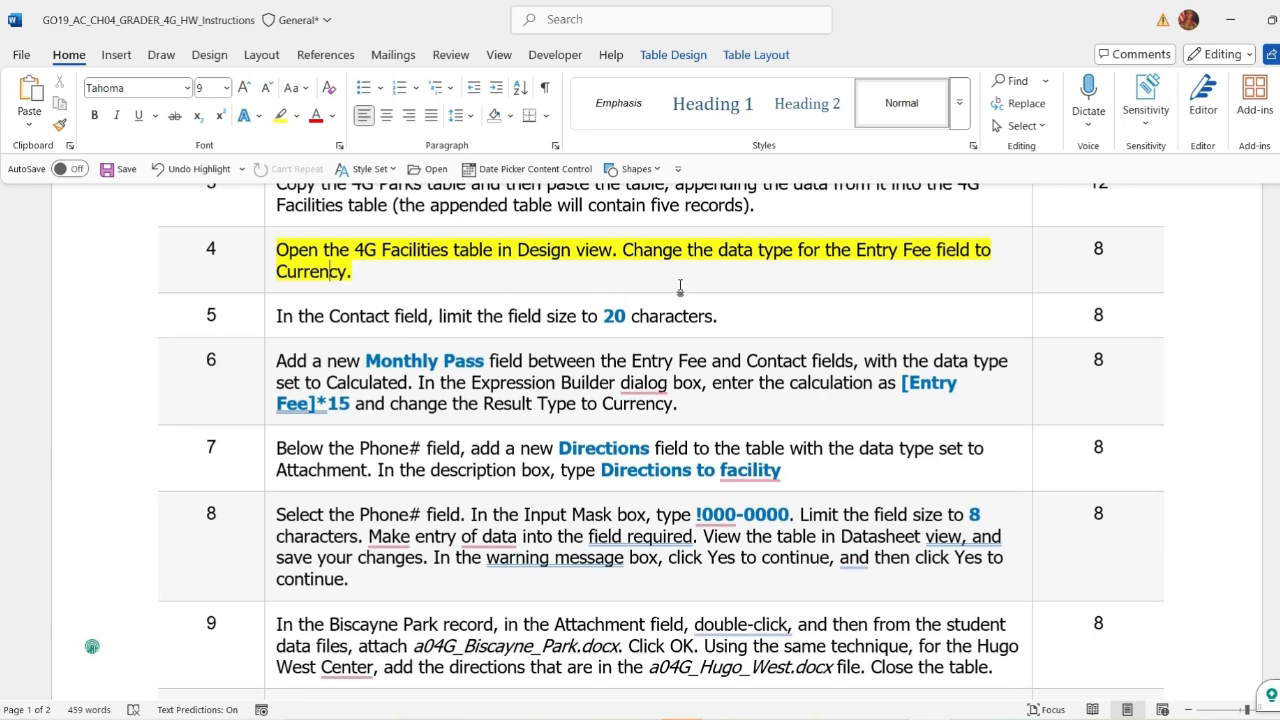
# Step: Return to Access, close the 4G Parks table and show the 4G Facilities table in Design view
pyautogui.click(982, 718)
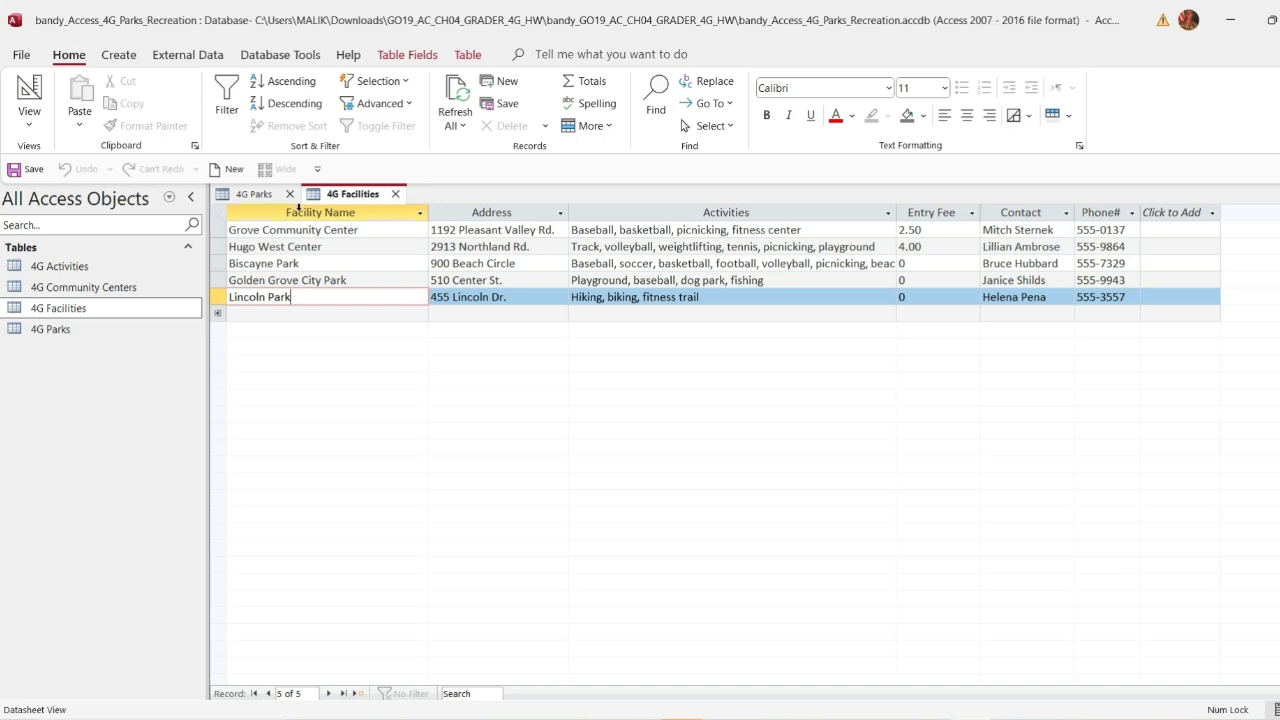
pyautogui.click(290, 194)
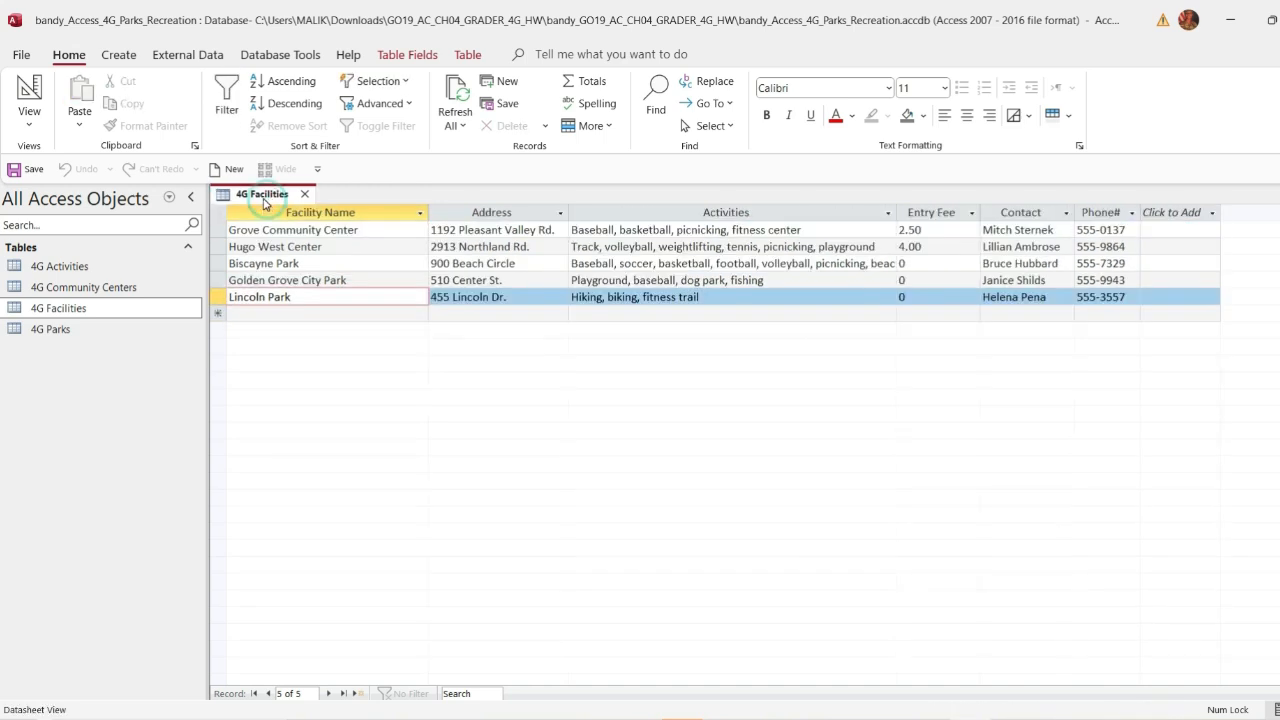
pyautogui.rightClick(268, 204)
pyautogui.click(305, 291)
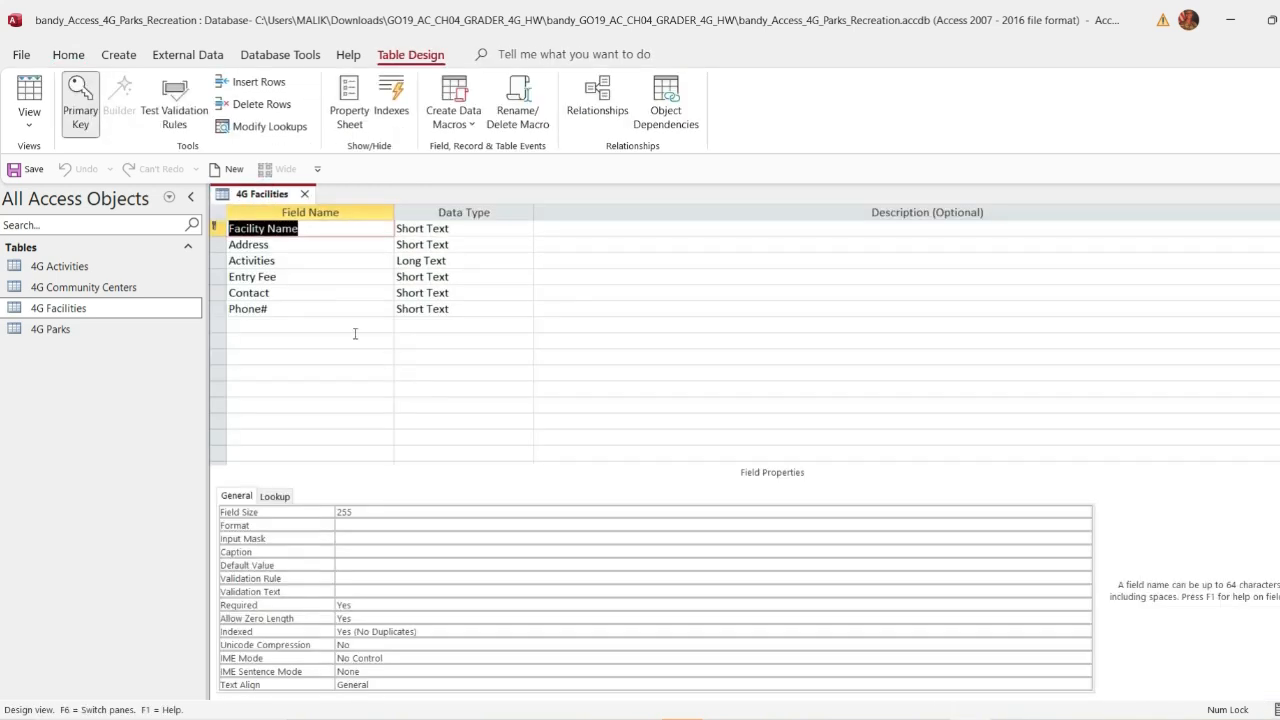
# Step: Set the data type of the Entry Fee field to Currency and save the table, accepting the possible data loss
pyautogui.click(307, 278)
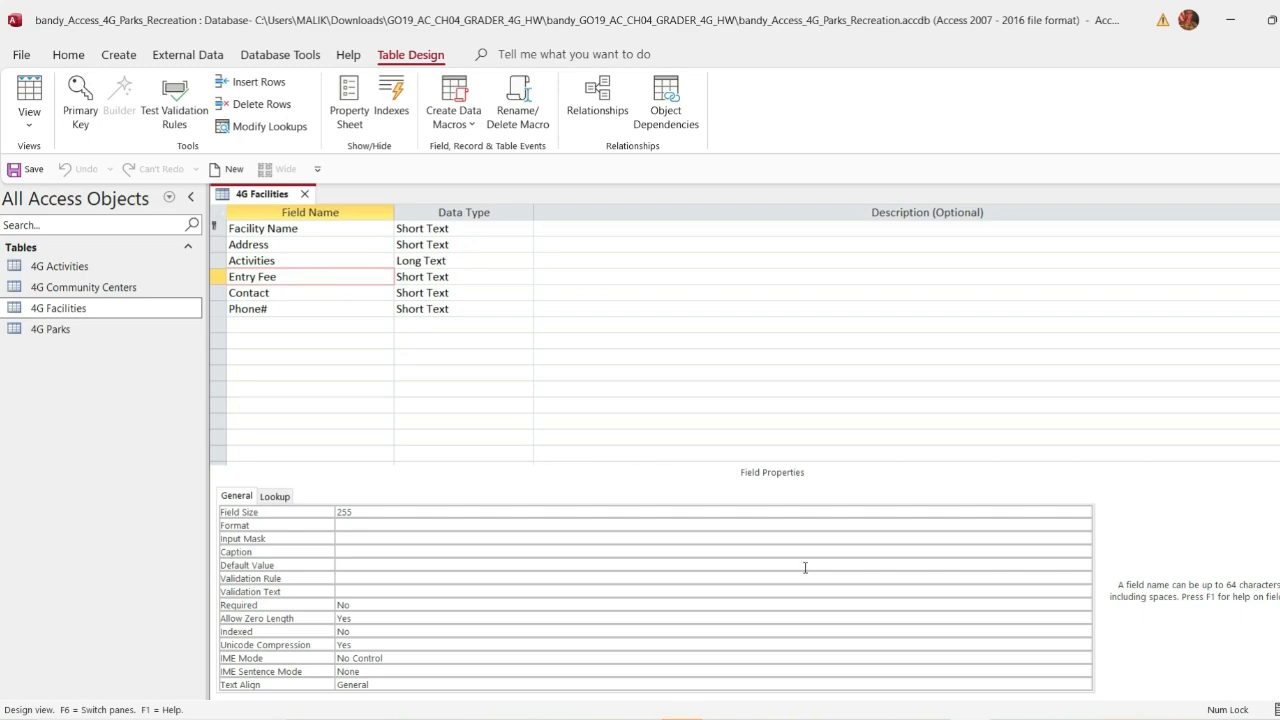
pyautogui.click(938, 718)
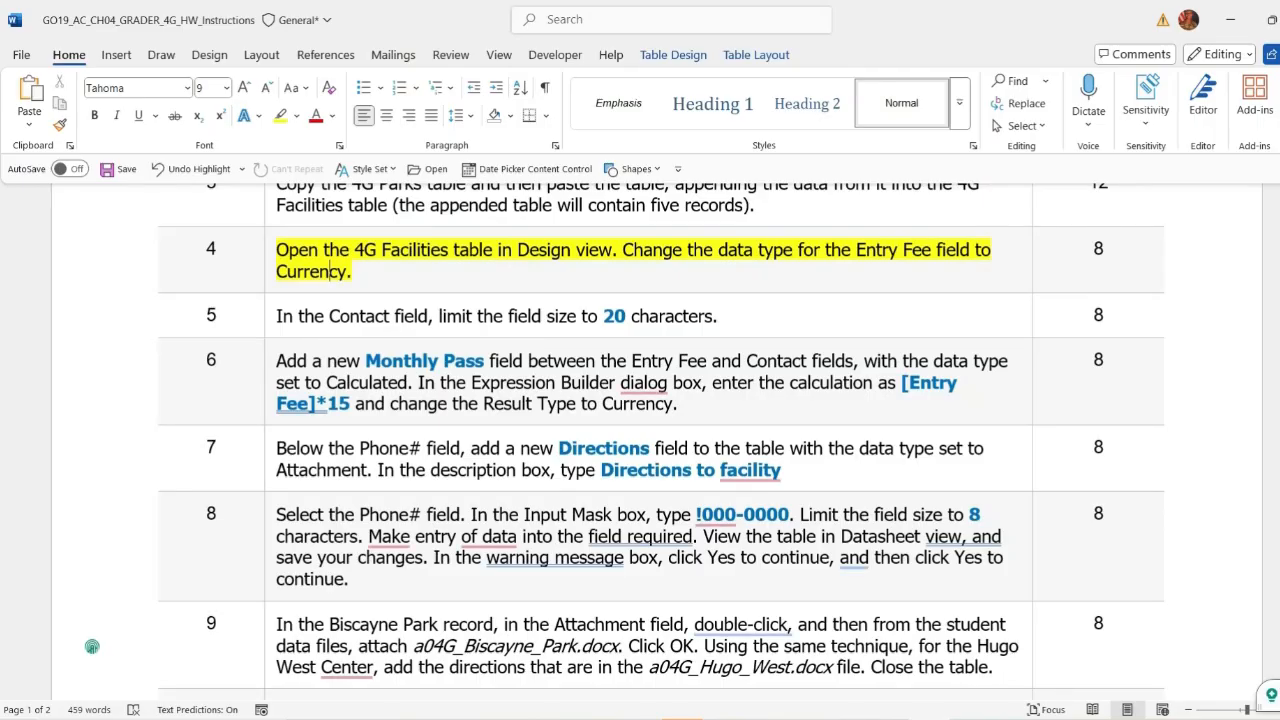
pyautogui.hotkey('alt', 'Tab')
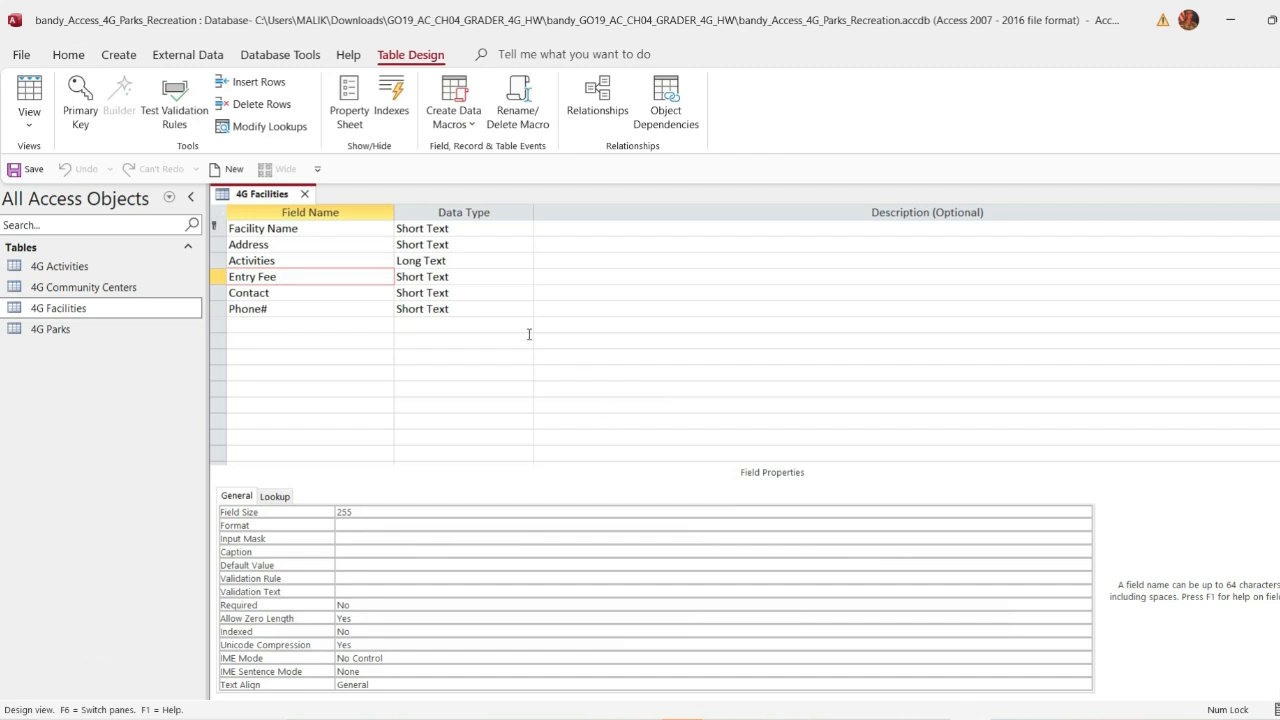
pyautogui.click(478, 277)
pyautogui.click(525, 276)
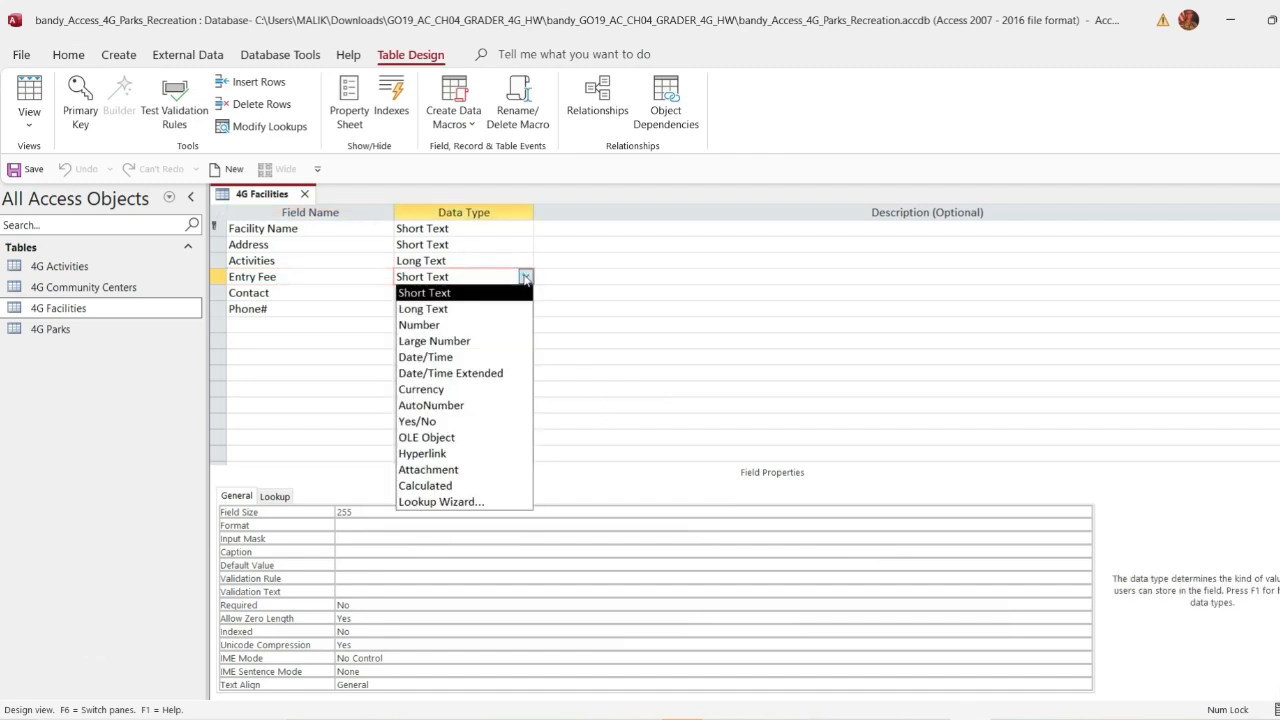
pyautogui.click(438, 388)
pyautogui.click(312, 278)
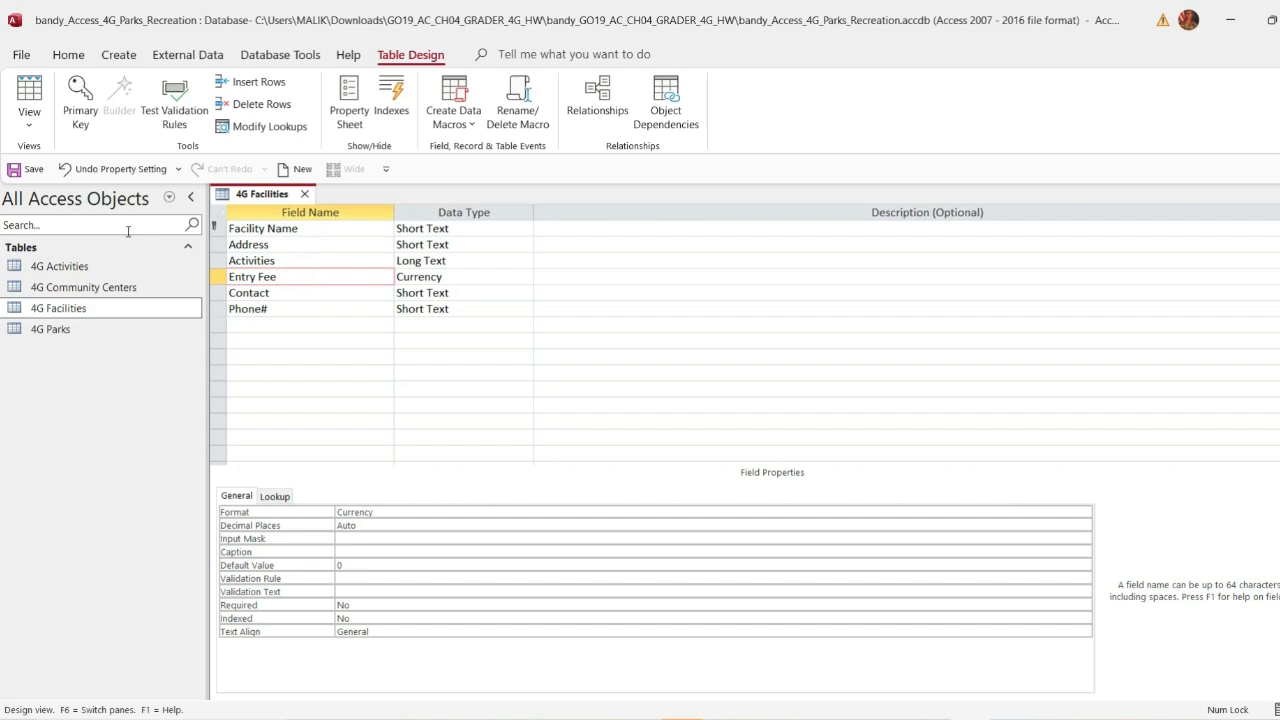
pyautogui.click(20, 172)
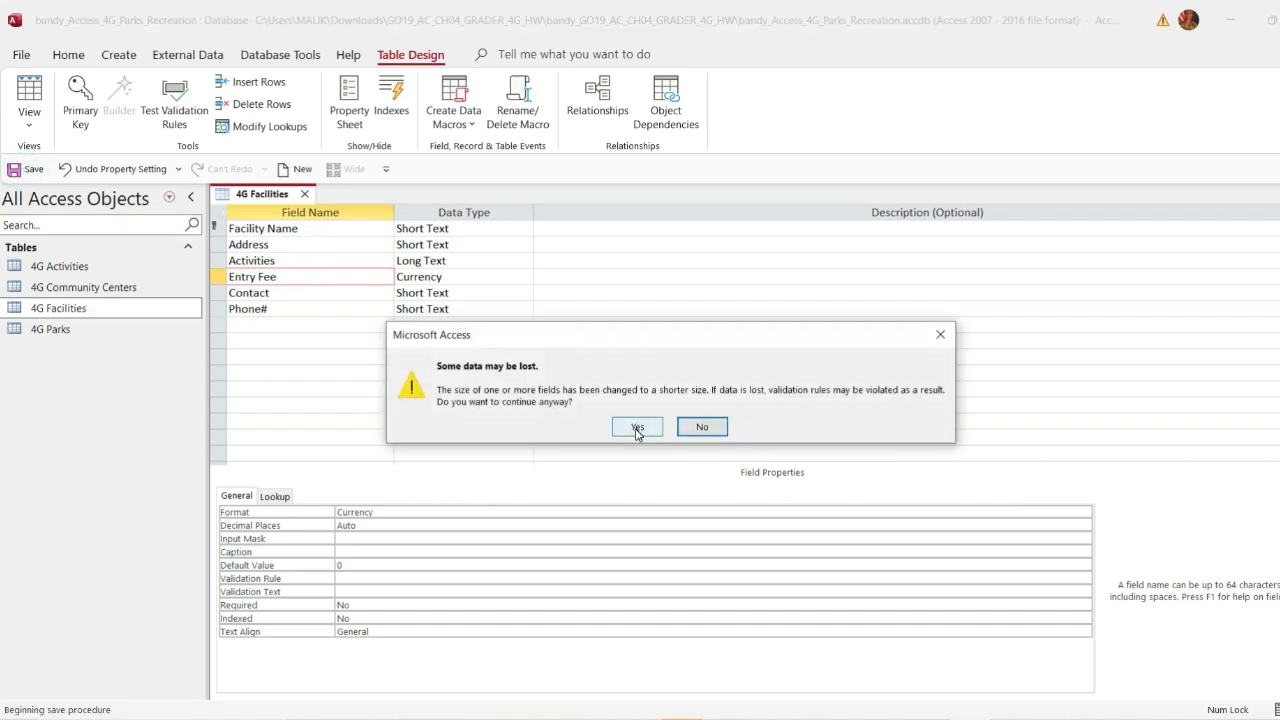
pyautogui.click(637, 427)
# Step: Switch to the Word instructions, highlight the step 5 instruction in yellow and clear the highlight from the step 4 instruction
pyautogui.hotkey('alt', 'Tab')
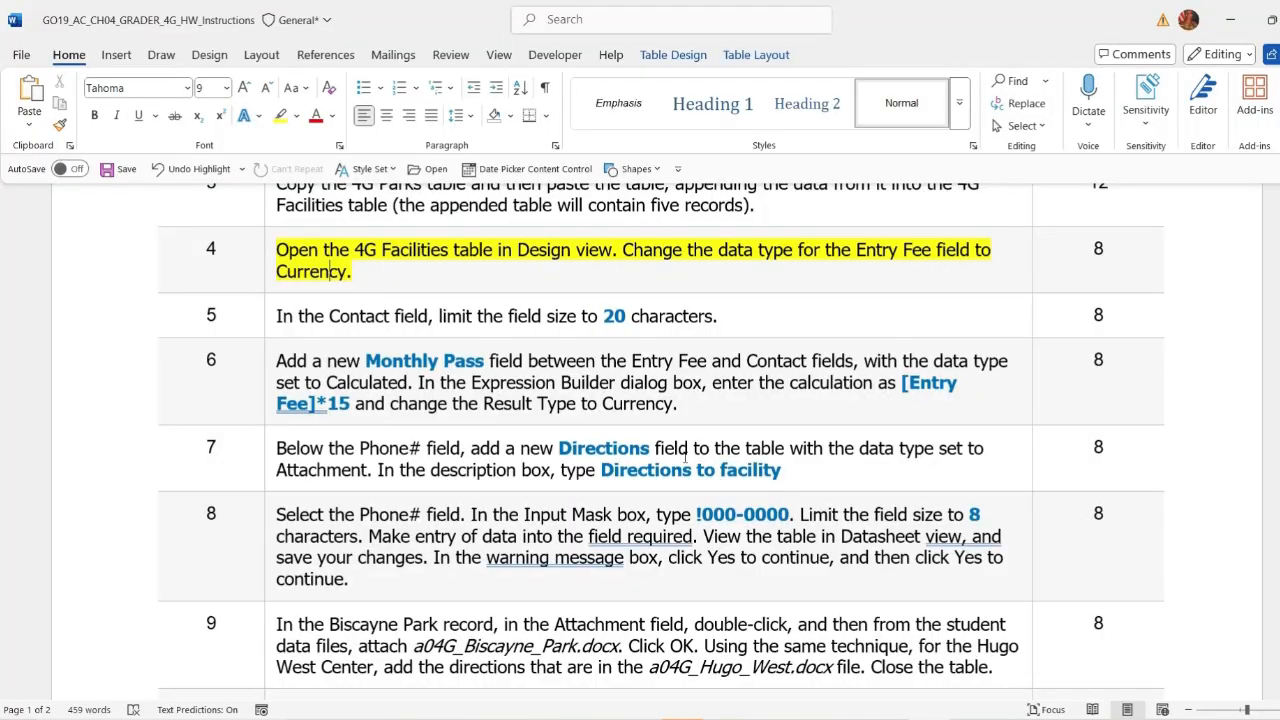
pyautogui.click(268, 320)
pyautogui.click(345, 296)
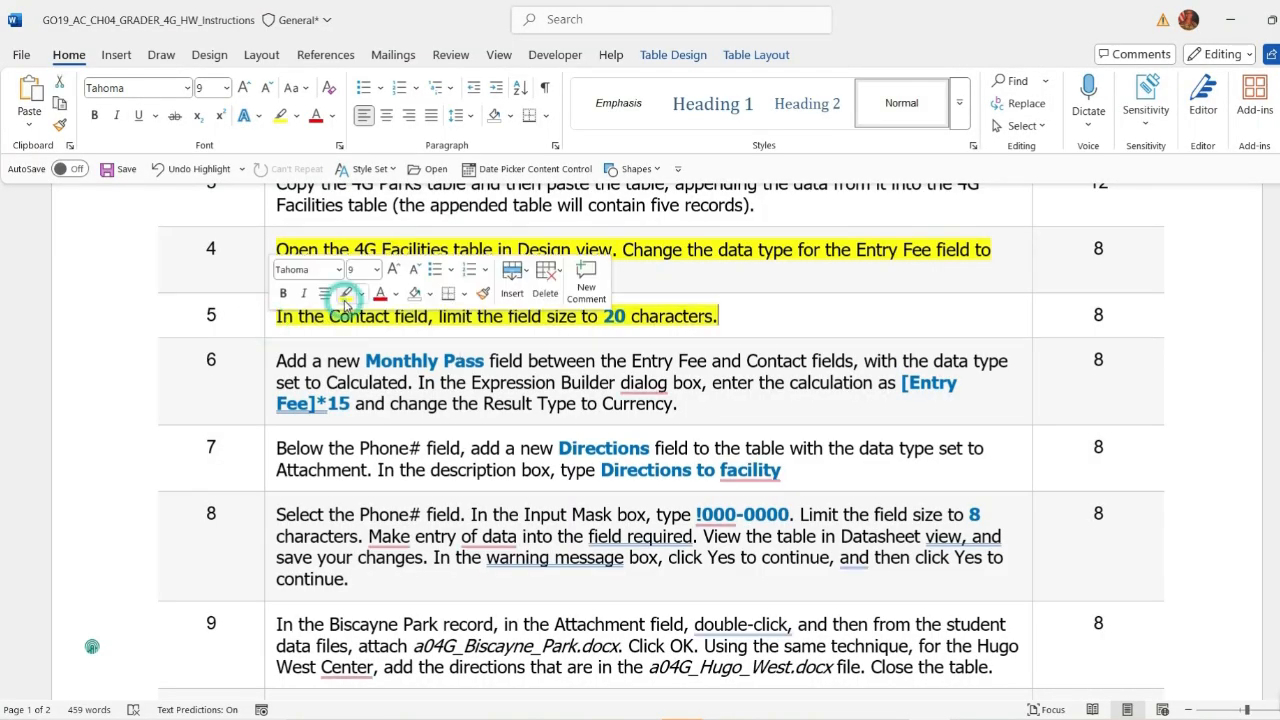
pyautogui.click(267, 252)
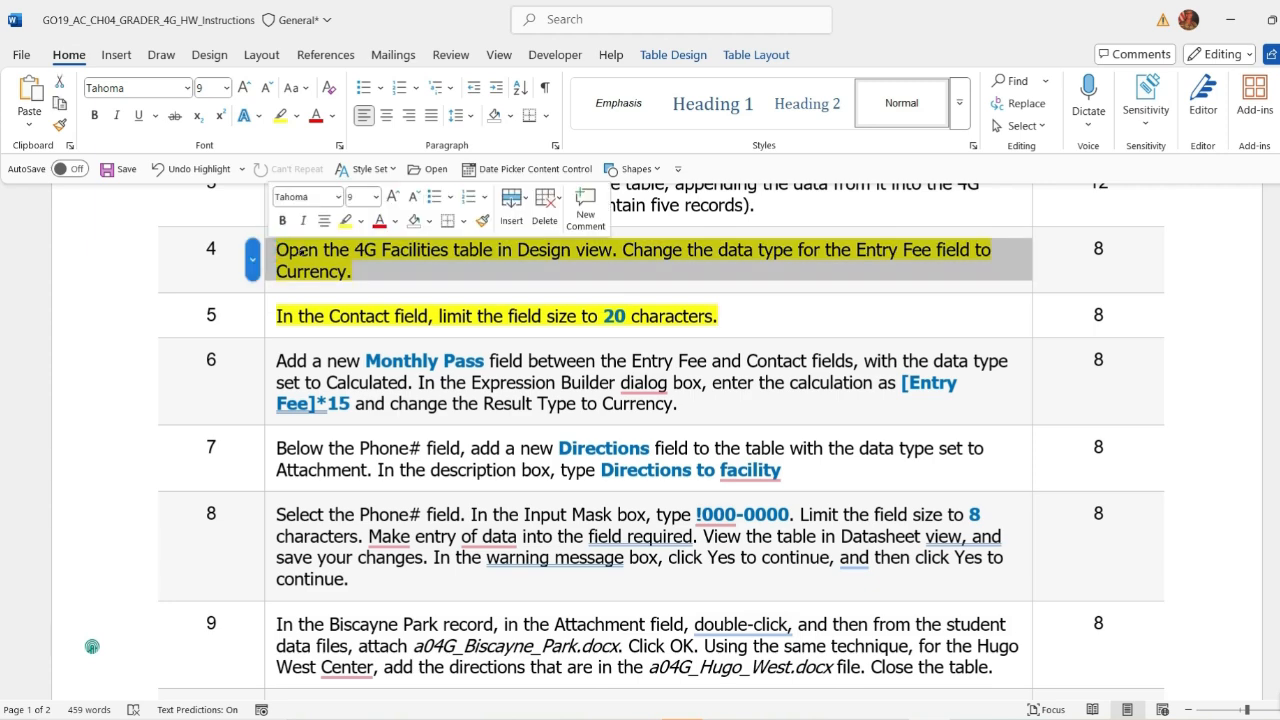
pyautogui.click(358, 226)
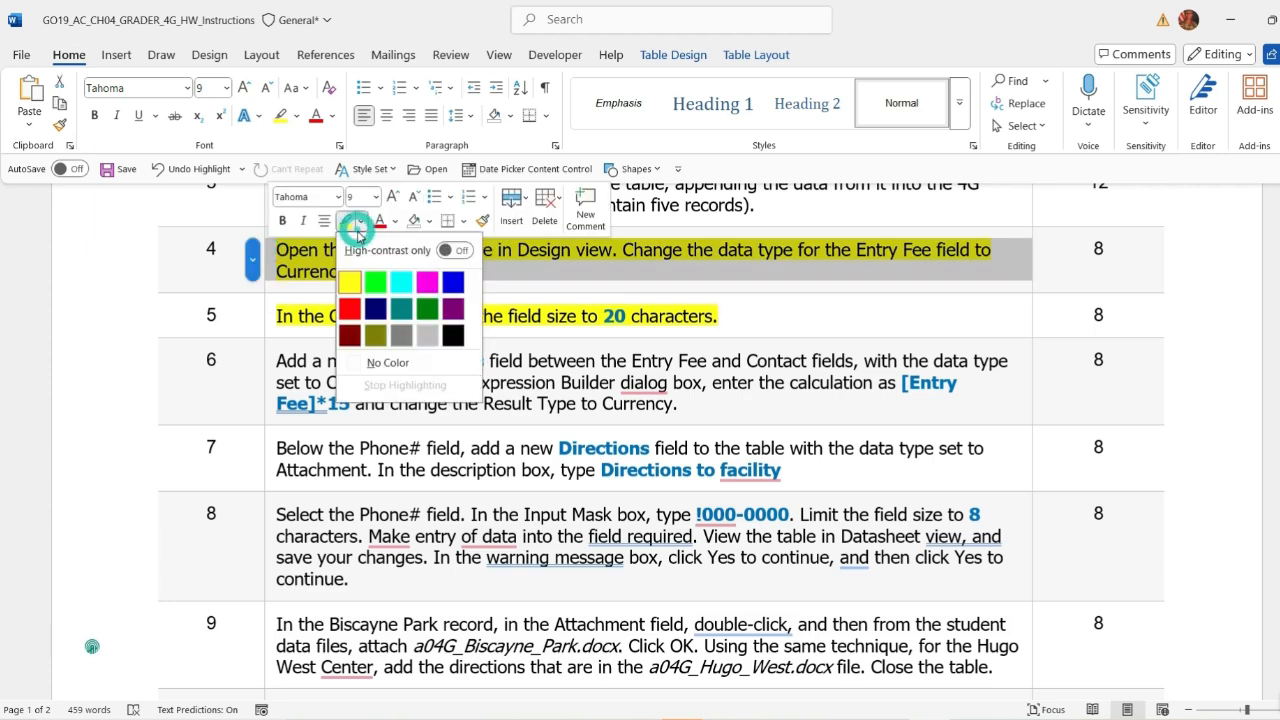
pyautogui.click(370, 362)
pyautogui.scroll(-3, 659, 347)
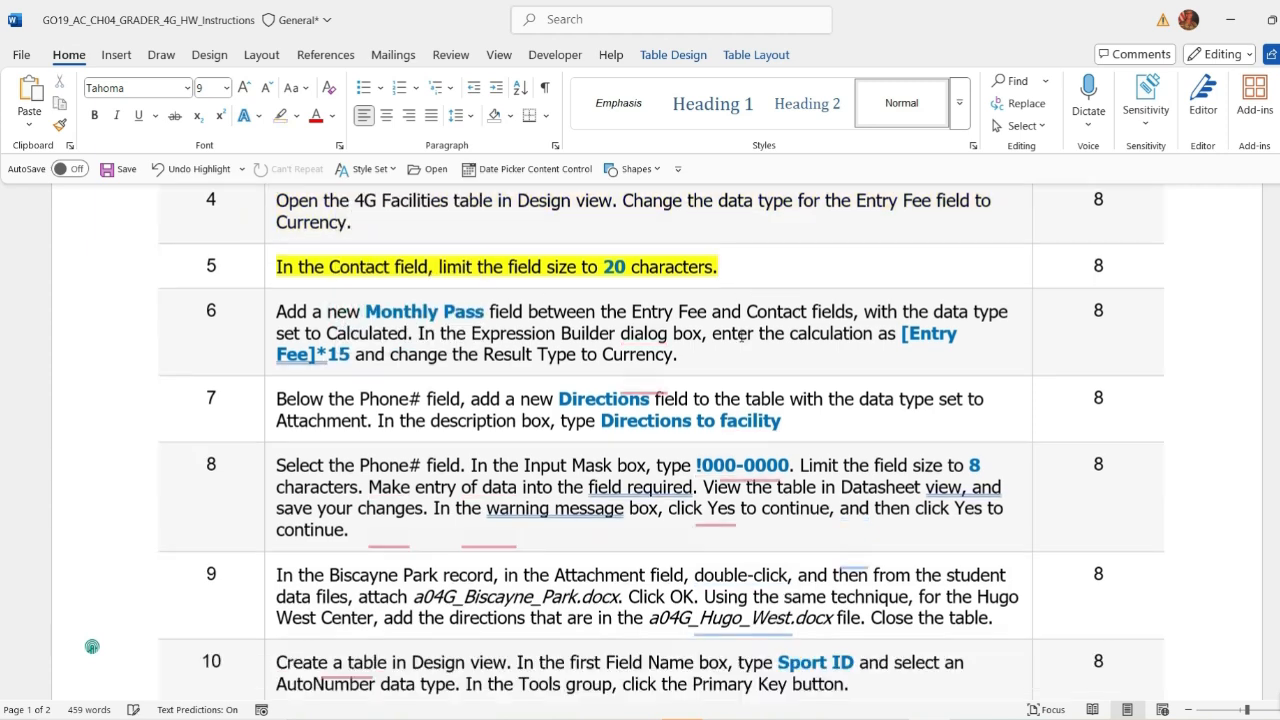
pyautogui.scroll(3, 447, 358)
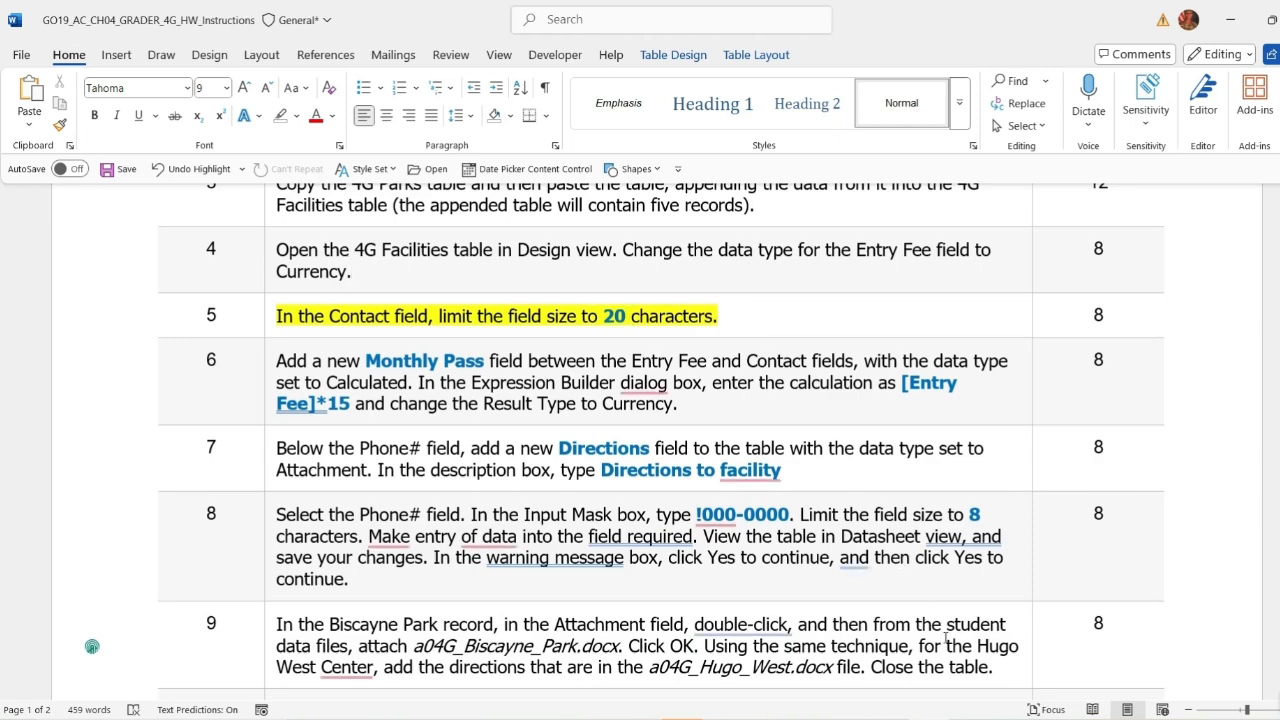
# Step: Return to Access and set the field size of the Contact field in the 4G Facilities table to 20
pyautogui.hotkey('alt', 'Tab')
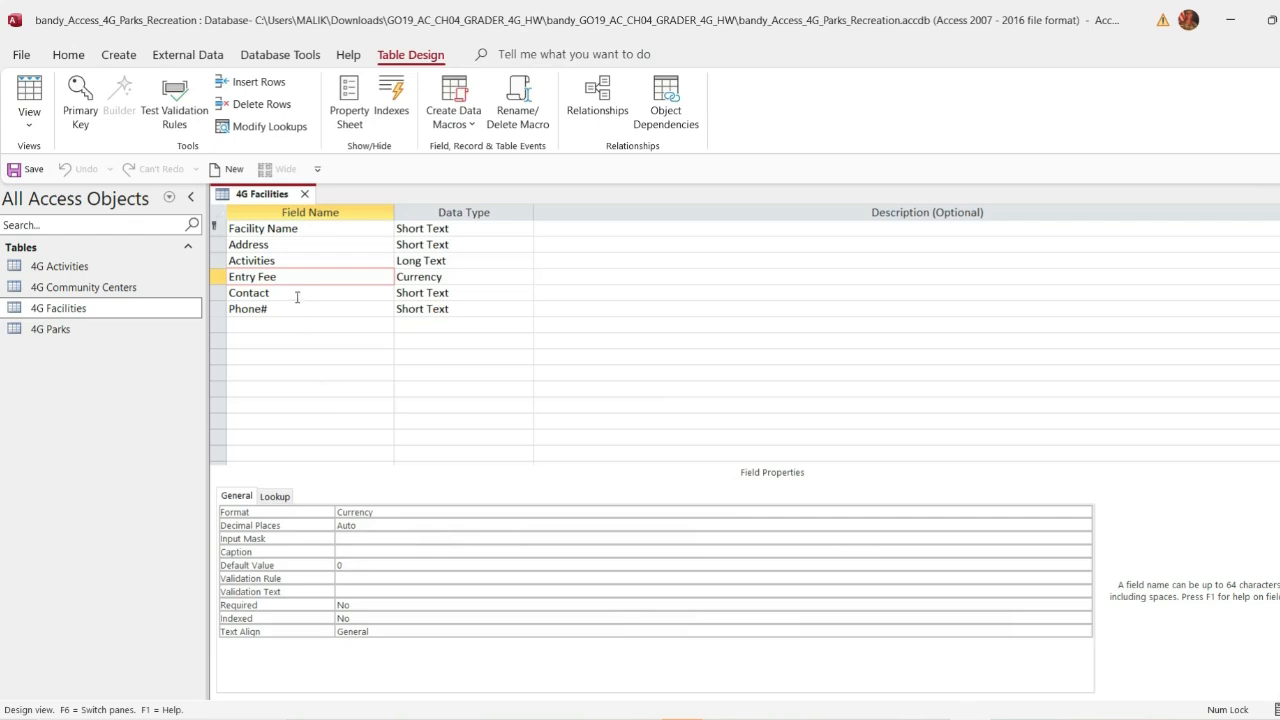
pyautogui.click(294, 292)
pyautogui.doubleClick(346, 511)
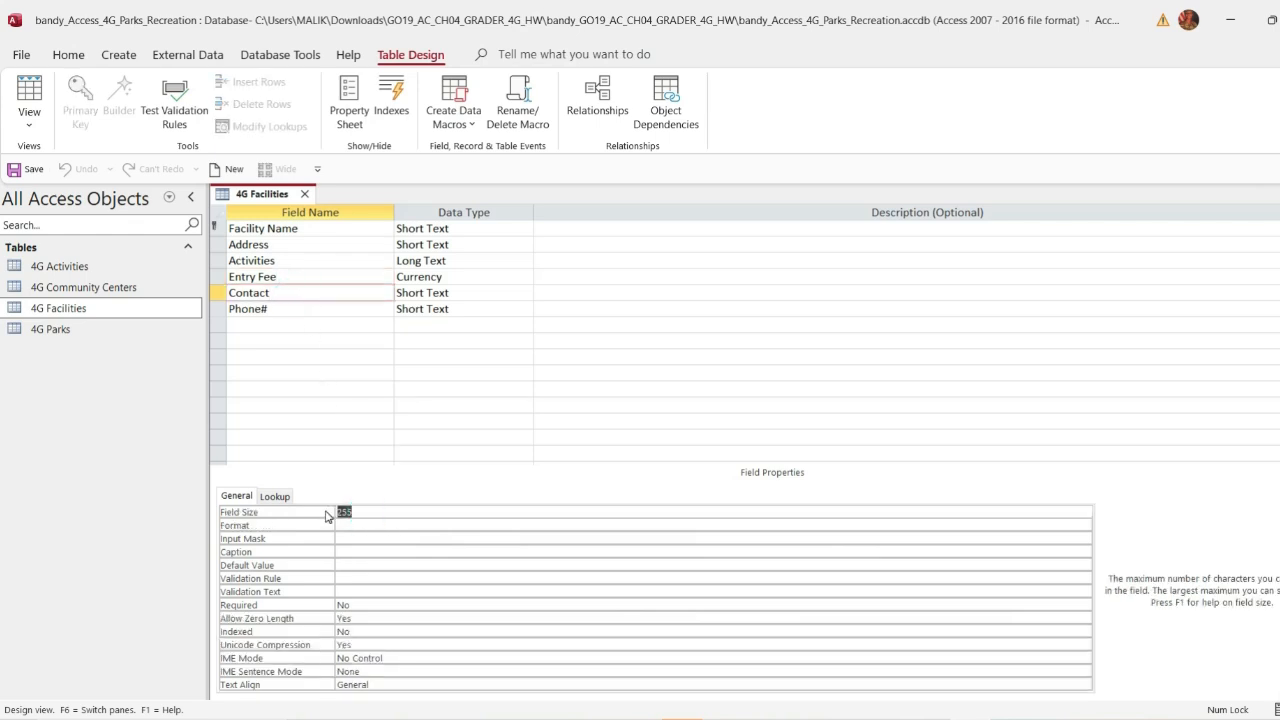
pyautogui.write('20')
pyautogui.press('Return')
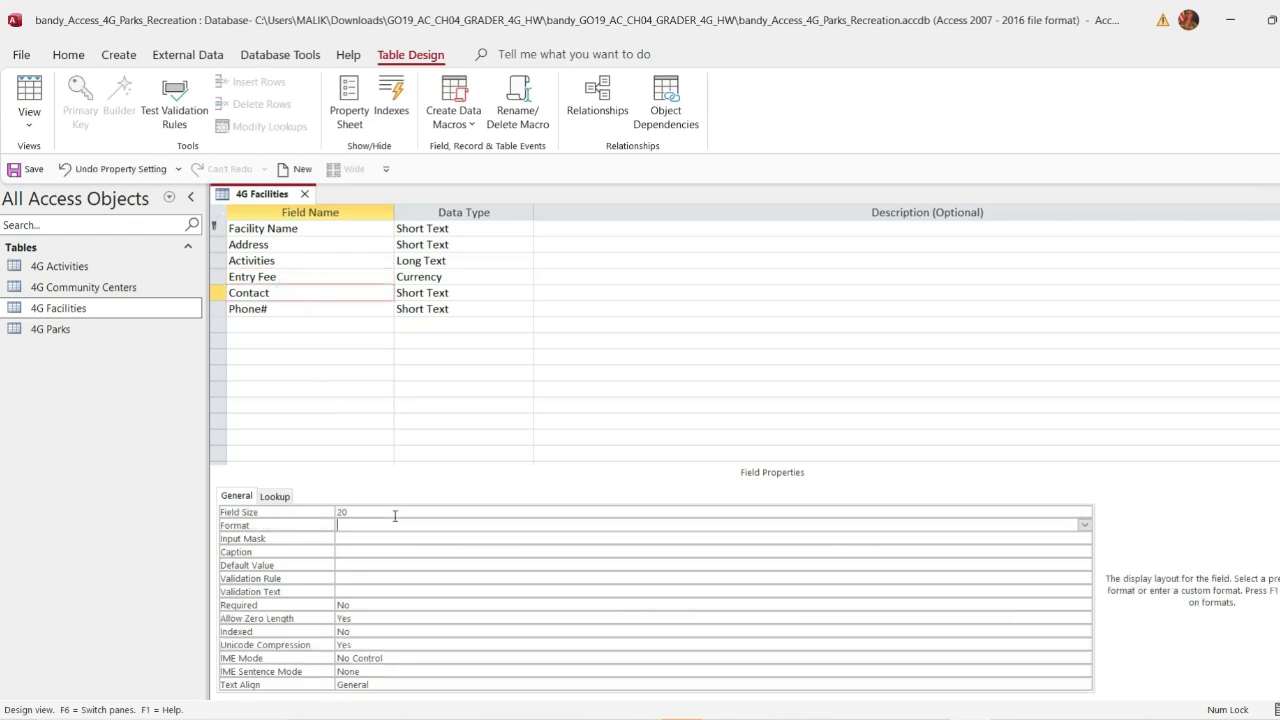
# Step: Switch to the Word instructions, clear the highlight from the step 5 instruction and highlight the step 6 instruction in yellow
pyautogui.hotkey('alt', 'Tab')
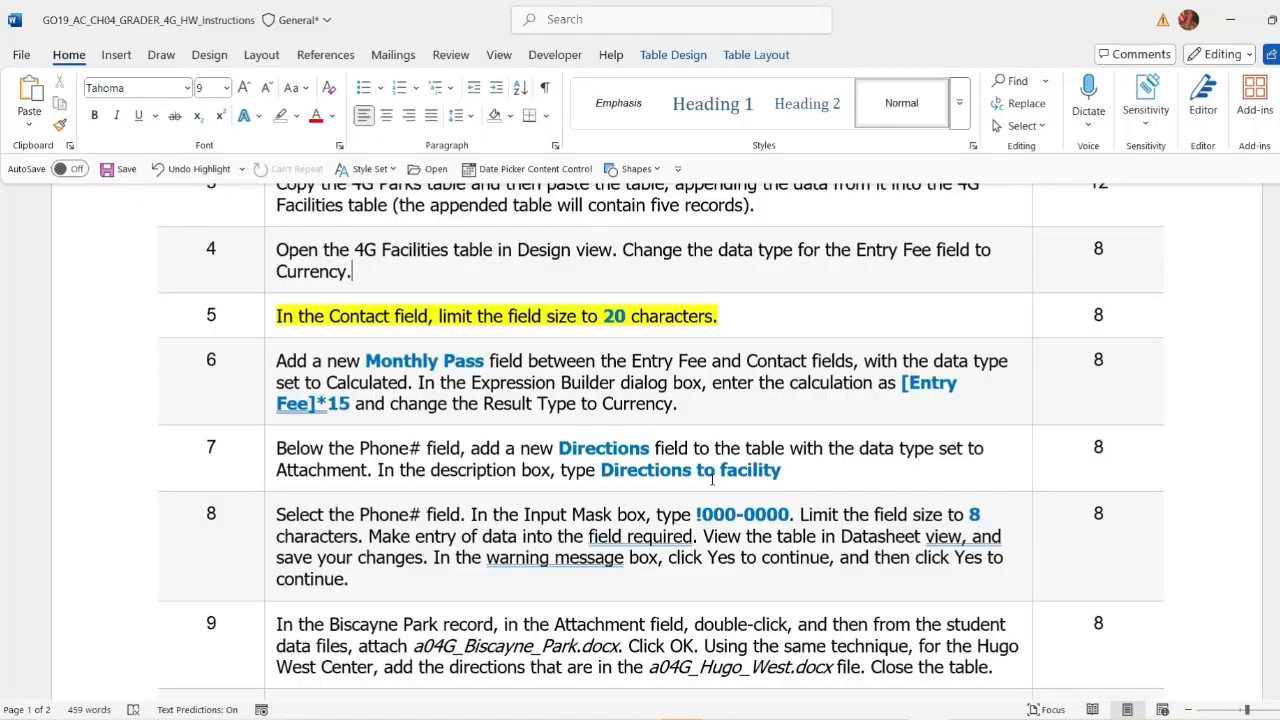
pyautogui.click(272, 318)
pyautogui.click(348, 302)
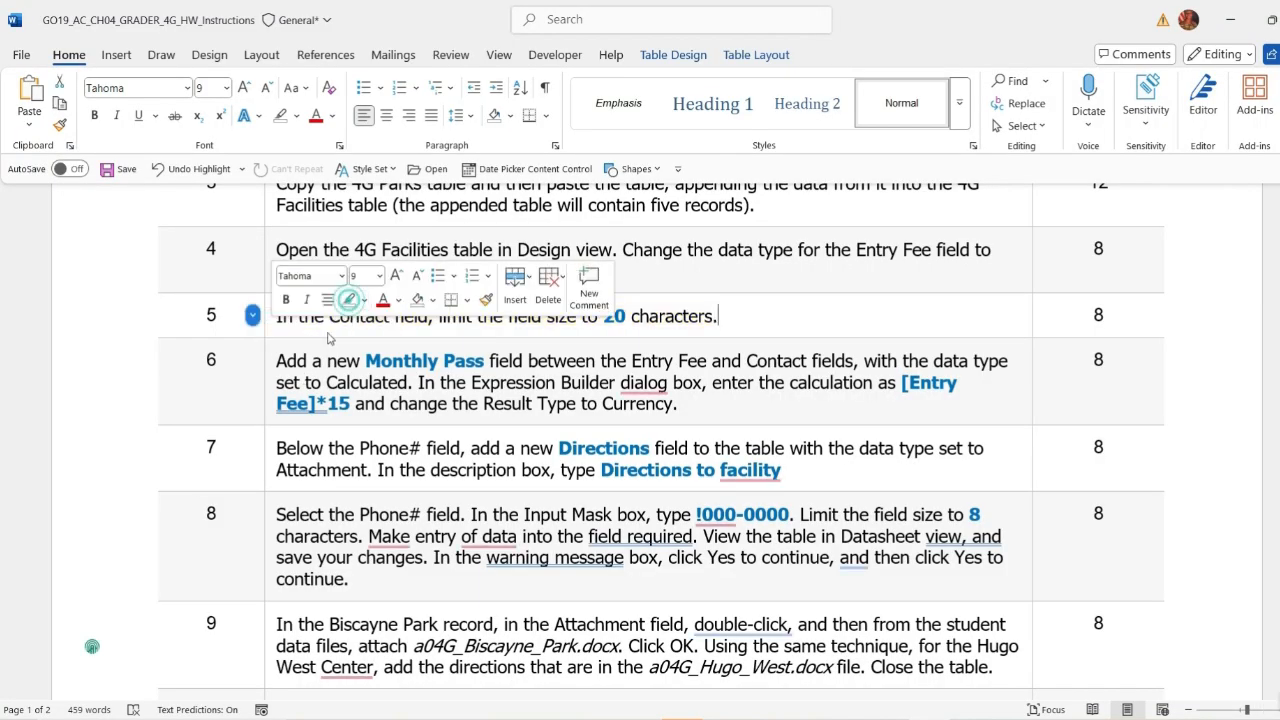
pyautogui.click(266, 397)
pyautogui.click(360, 363)
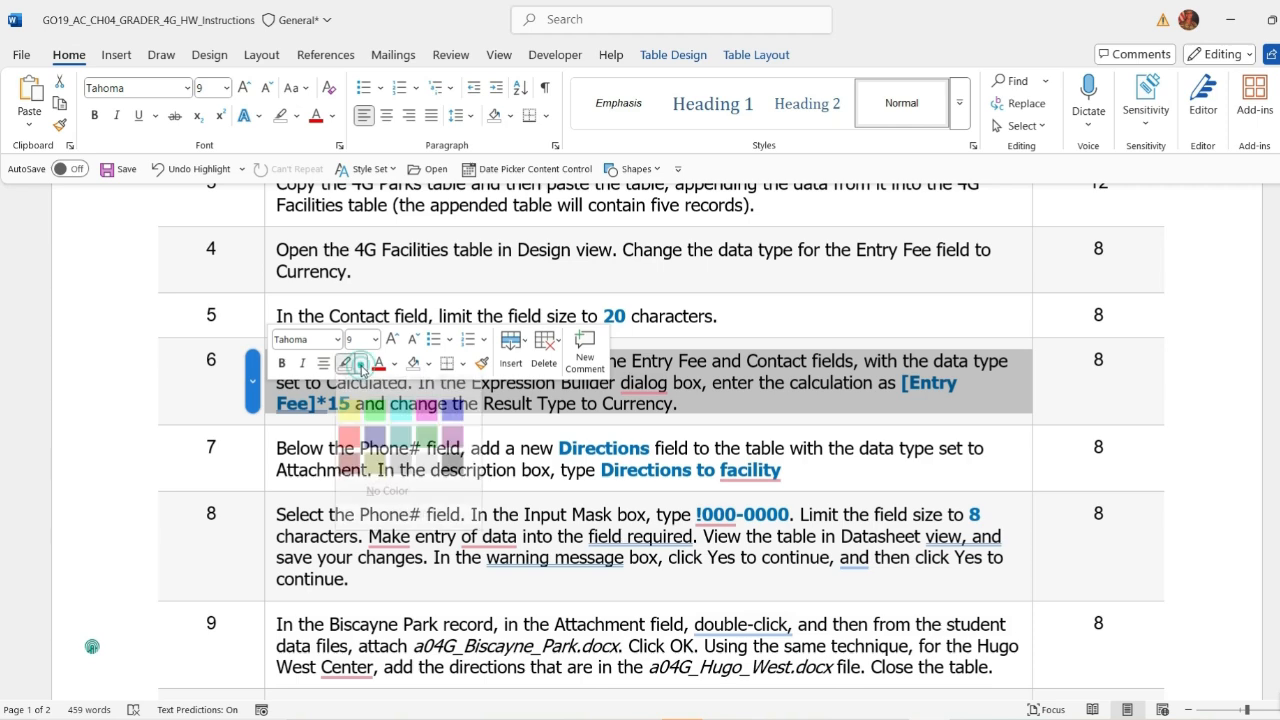
pyautogui.click(356, 427)
pyautogui.click(400, 410)
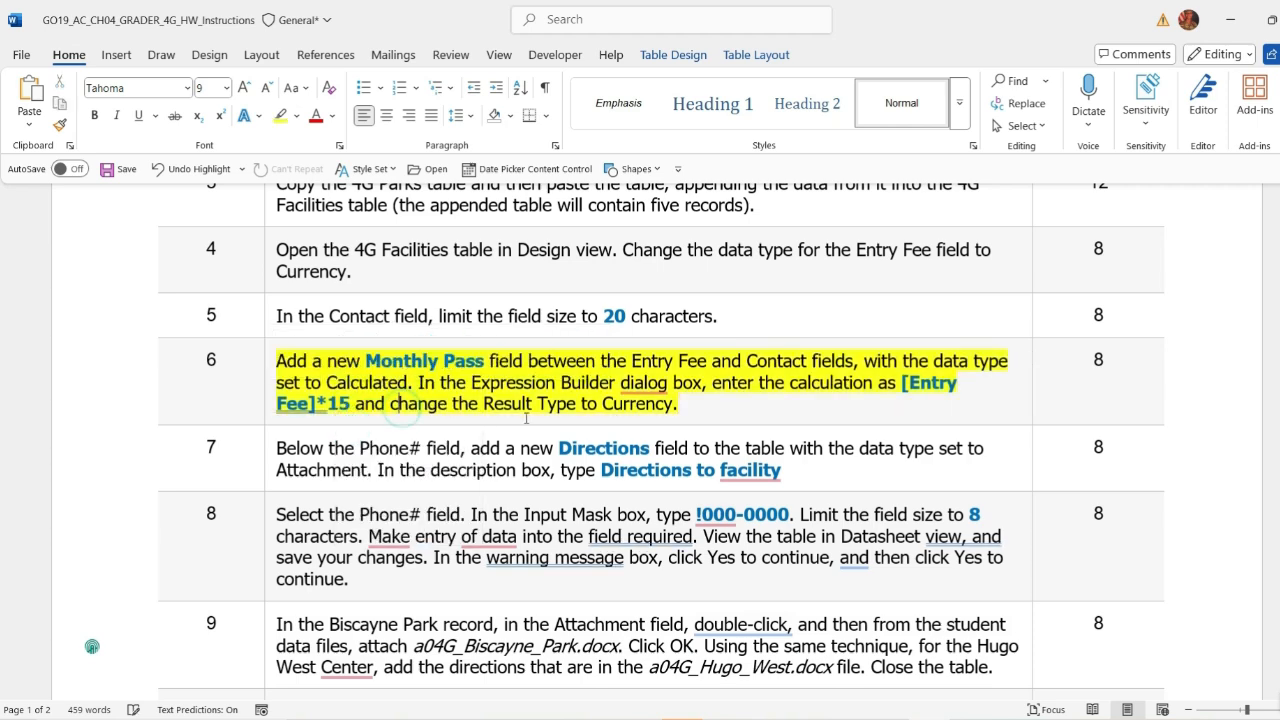
pyautogui.scroll(-3, 494, 404)
pyautogui.scroll(1, 494, 404)
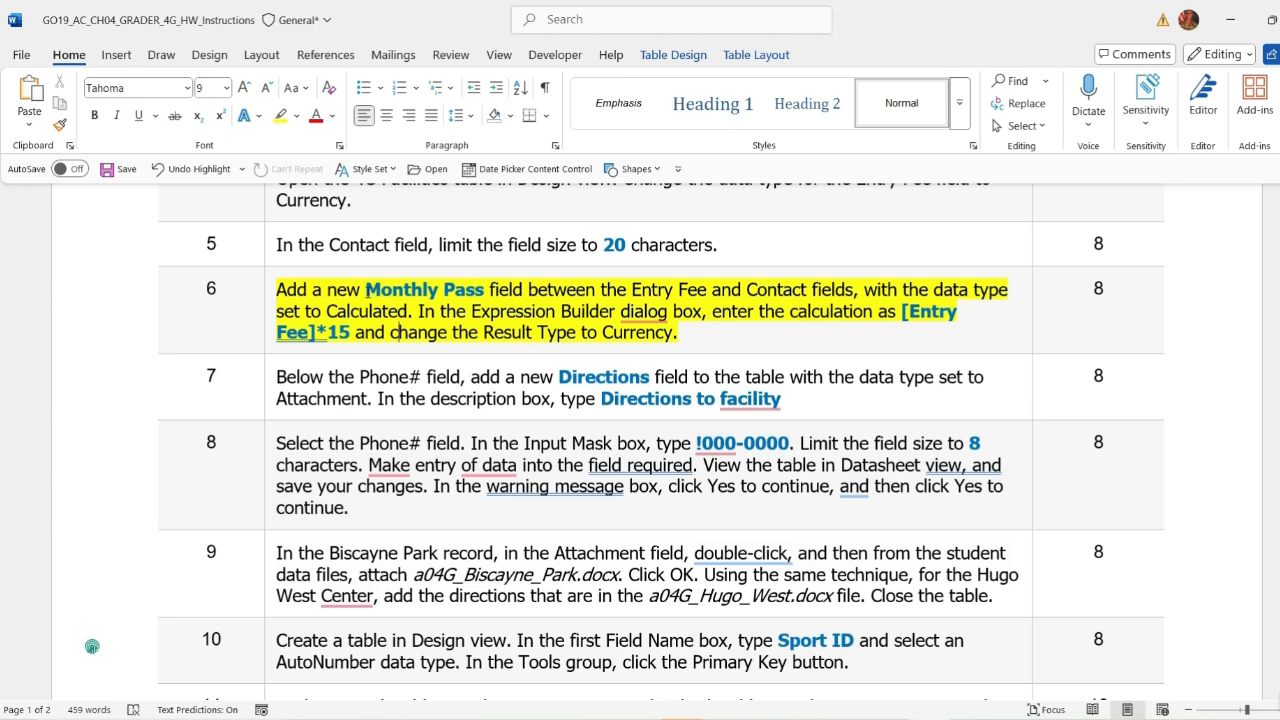
# Step: Copy the name Monthly Pass from step 6 and, in Access, paste it as a new field below Phone# in the 4G Facilities table
pyautogui.moveTo(366, 289); pyautogui.dragTo(485, 289)
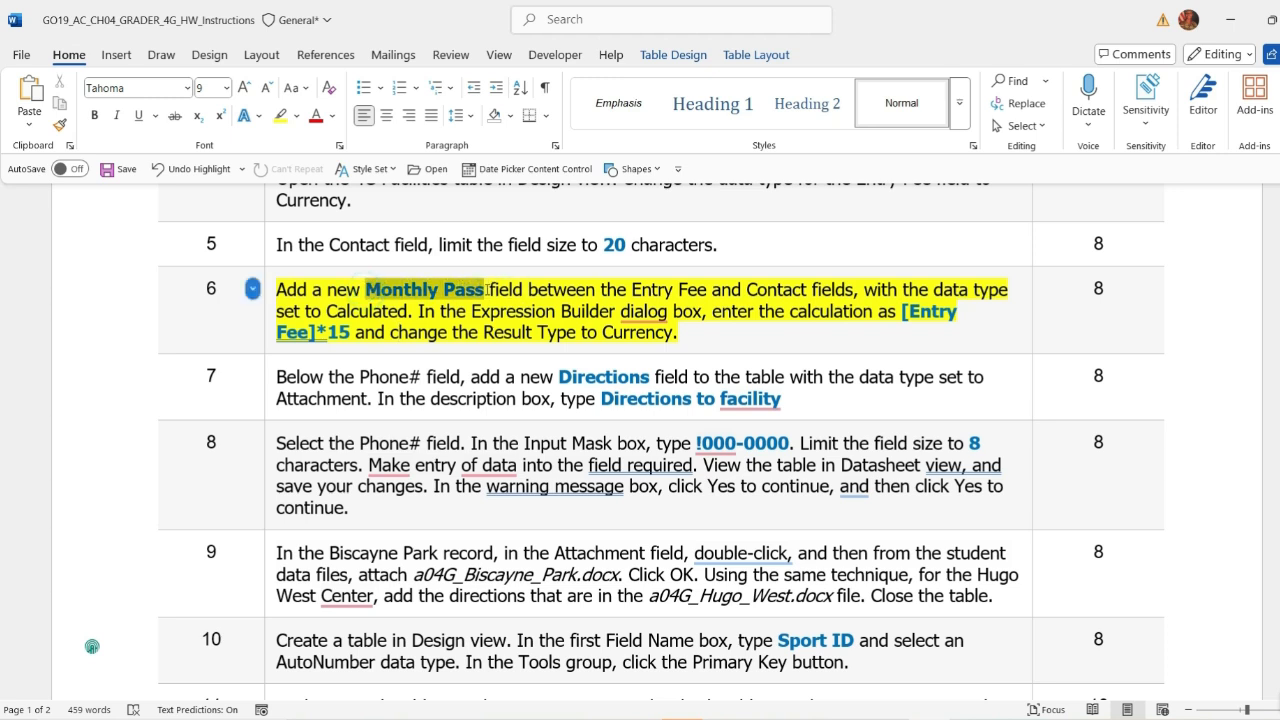
pyautogui.hotkey('ctrl', 'c')
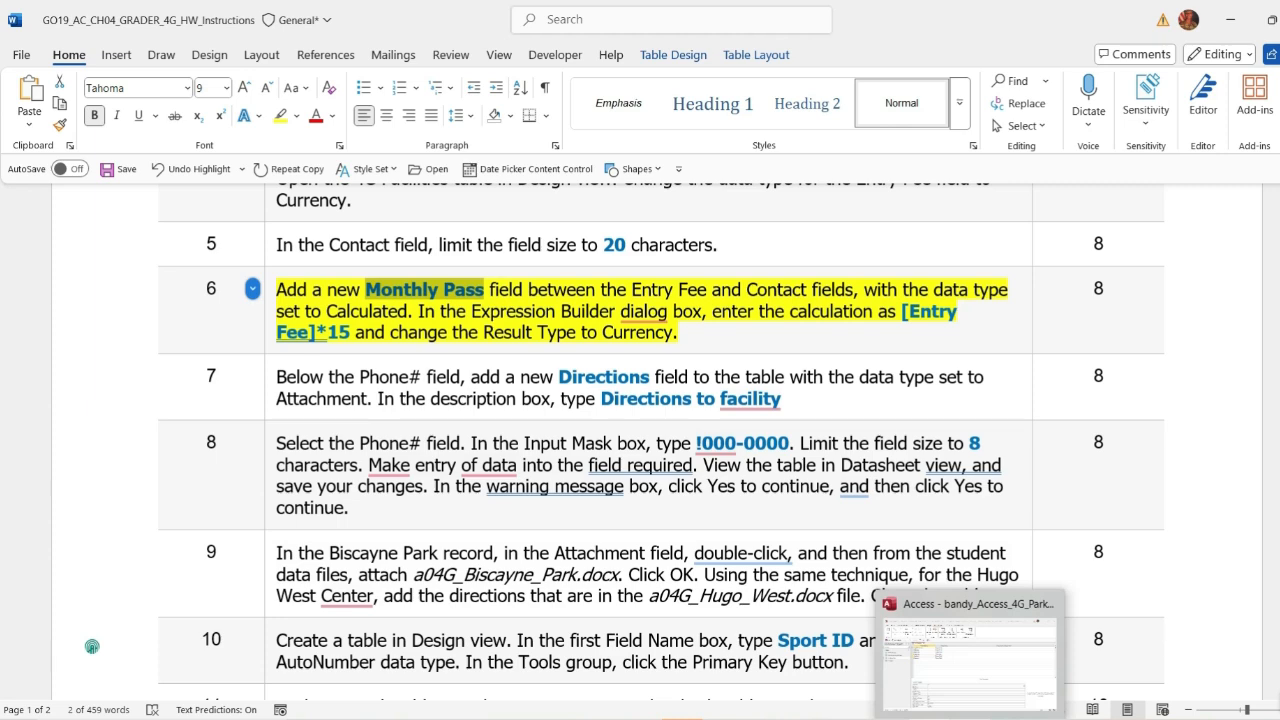
pyautogui.click(970, 718)
pyautogui.click(263, 320)
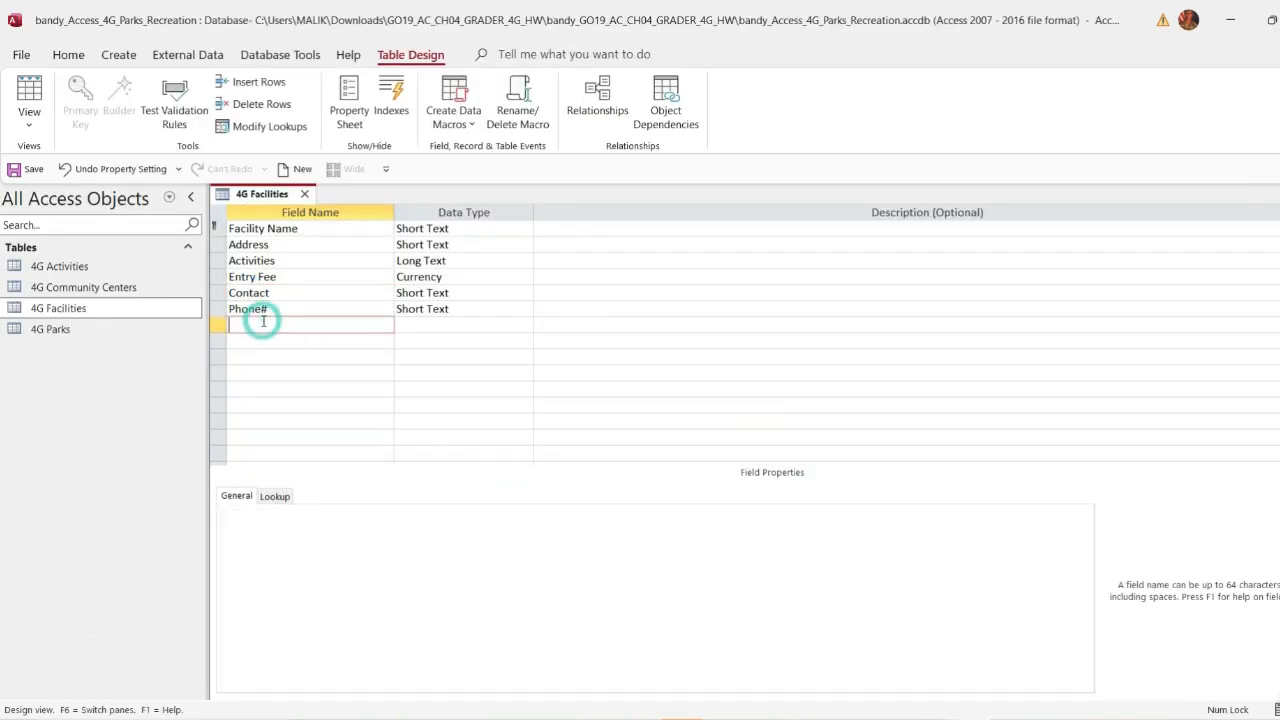
pyautogui.hotkey('ctrl', 'v')
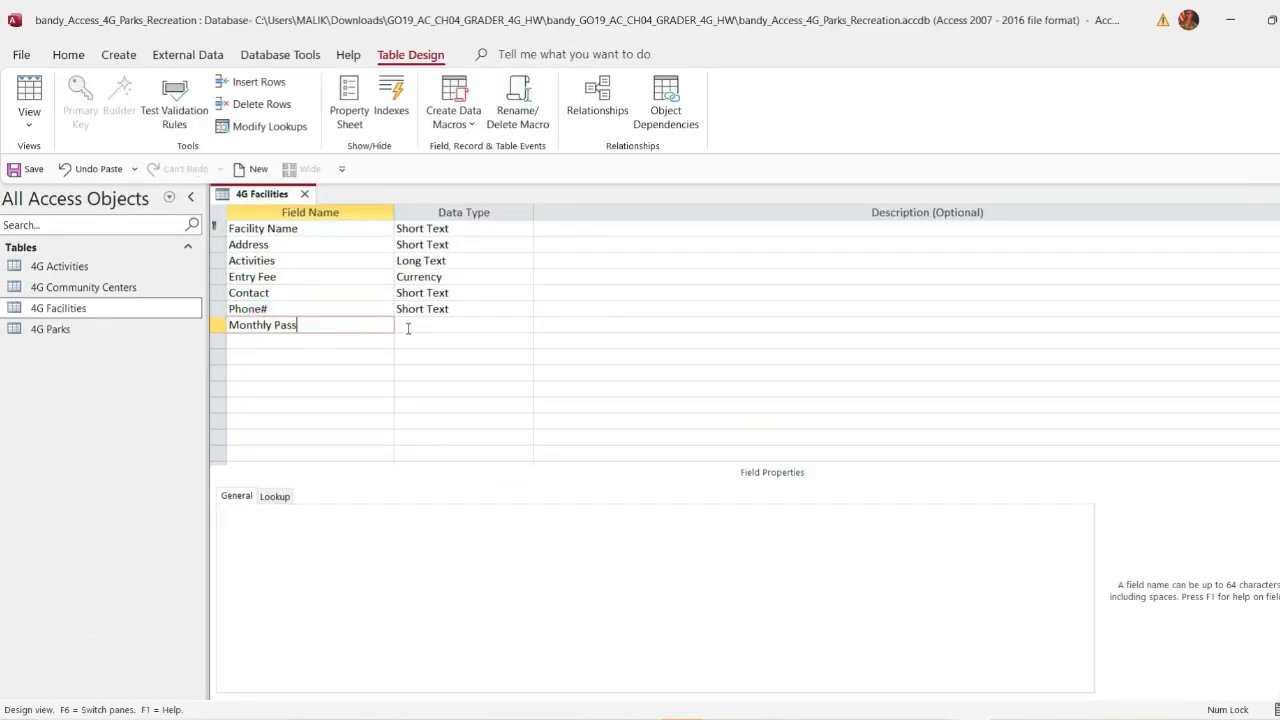
pyautogui.click(408, 328)
# Step: Move the Monthly Pass field between the Entry Fee and Contact fields, undoing any accidental row height change
pyautogui.click(350, 324)
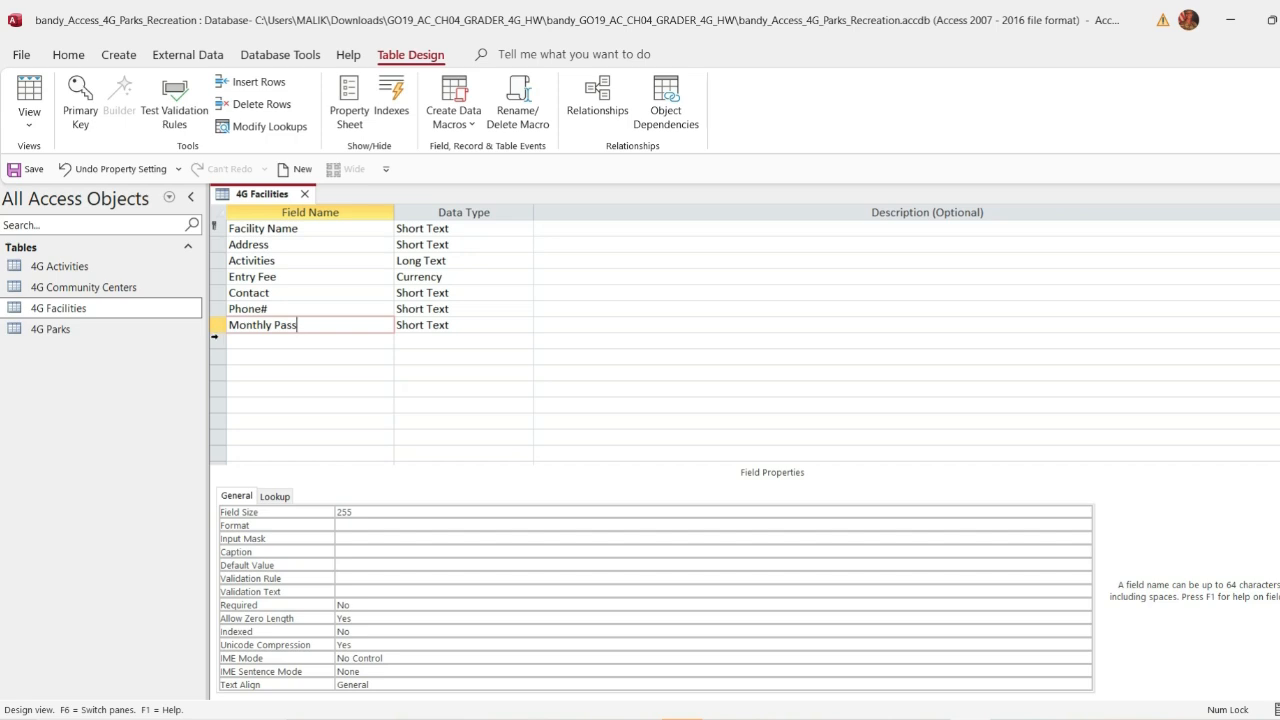
pyautogui.moveTo(216, 332); pyautogui.dragTo(214, 338)
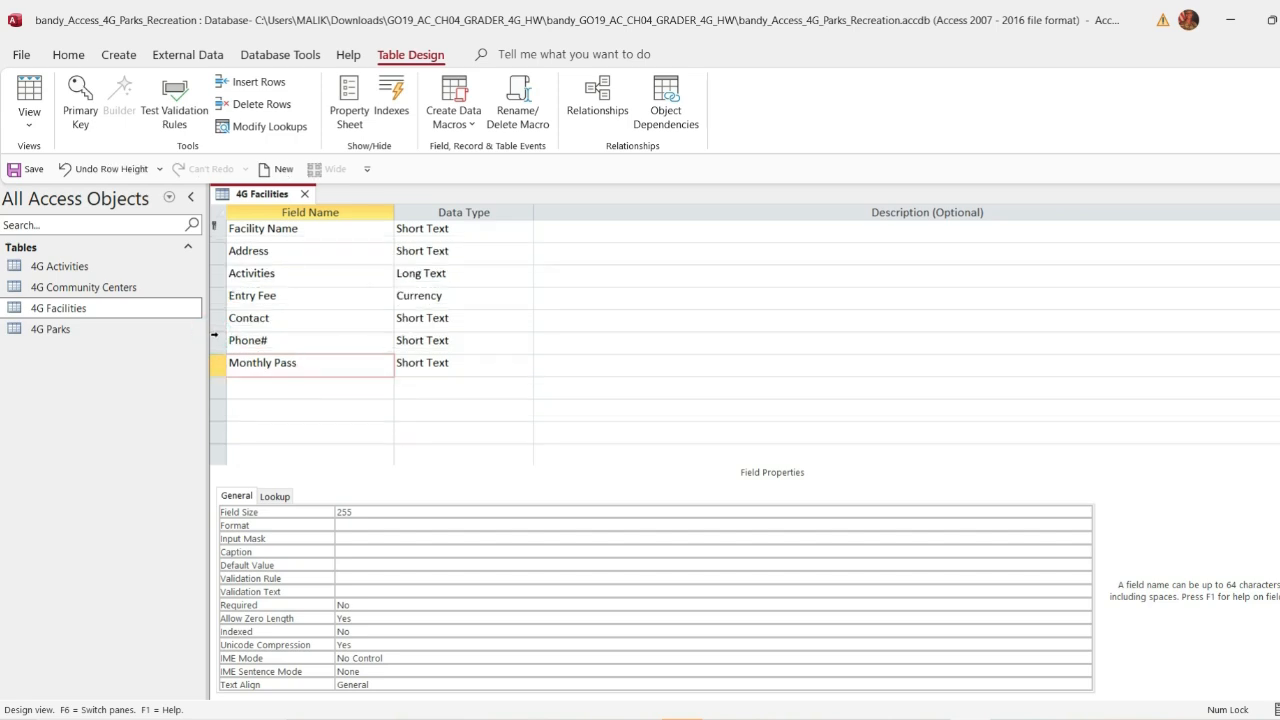
pyautogui.hotkey('ctrl', 'z')
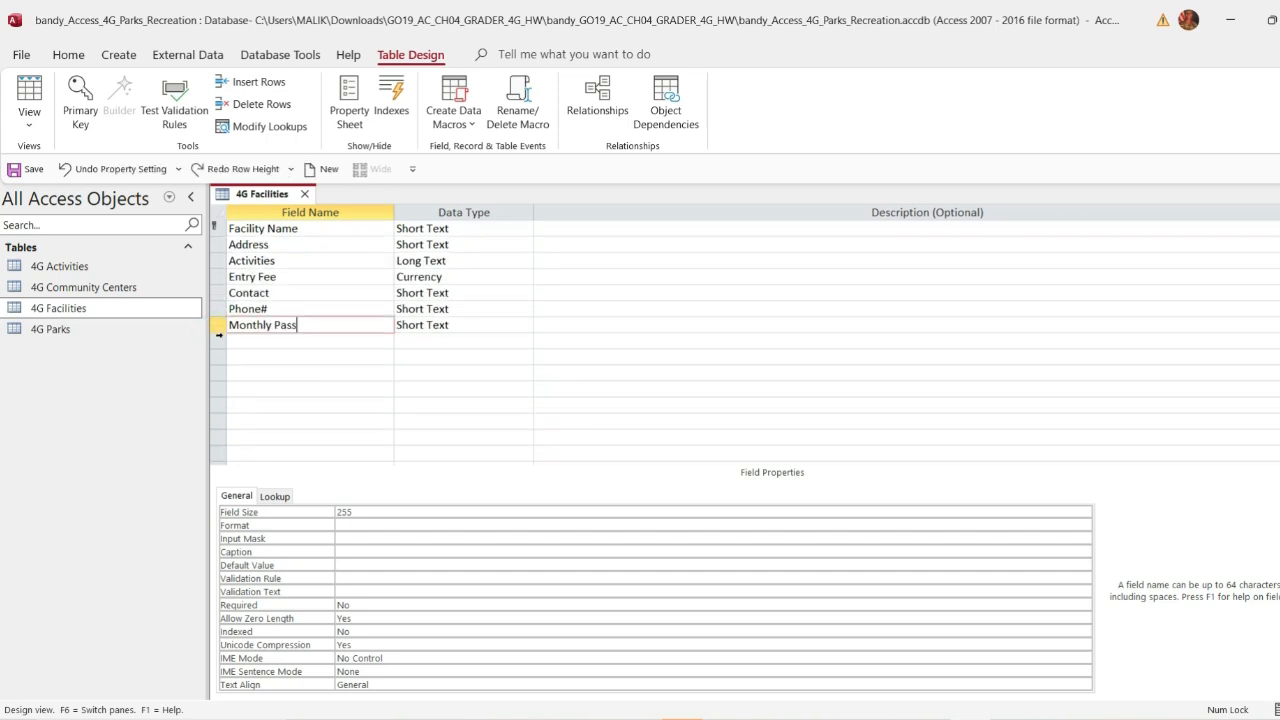
pyautogui.click(219, 327)
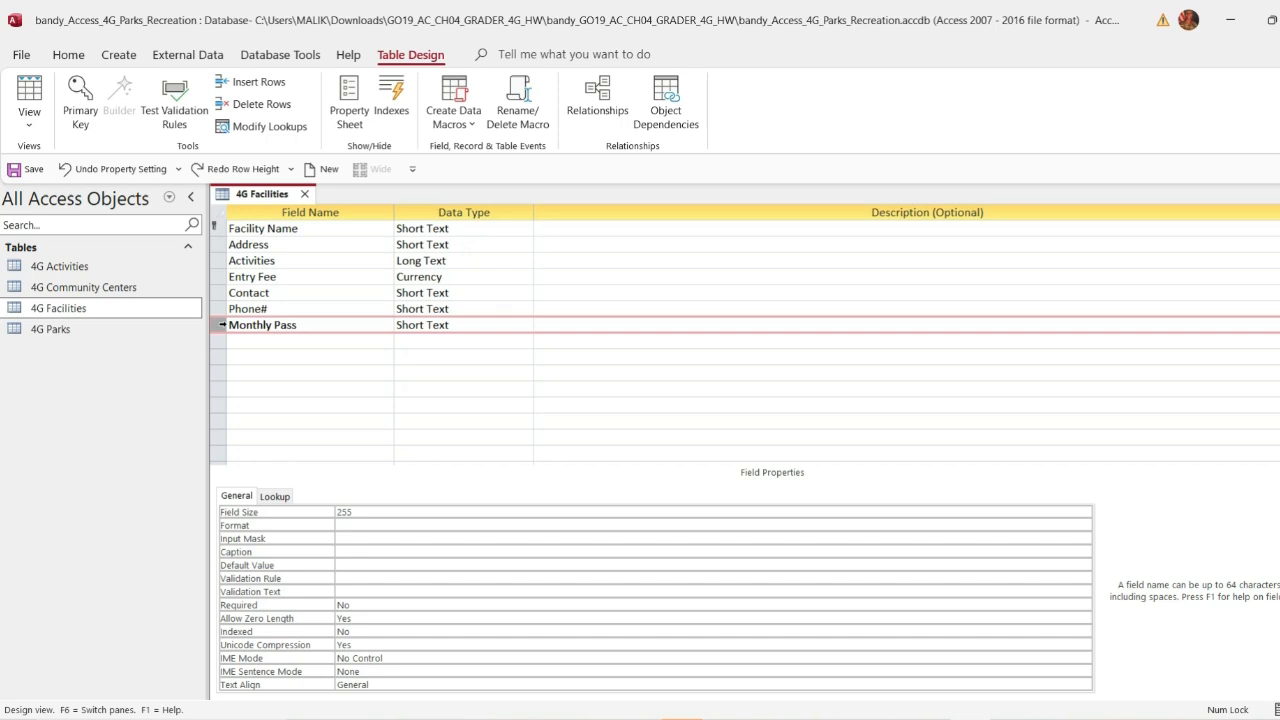
pyautogui.rightClick(223, 330)
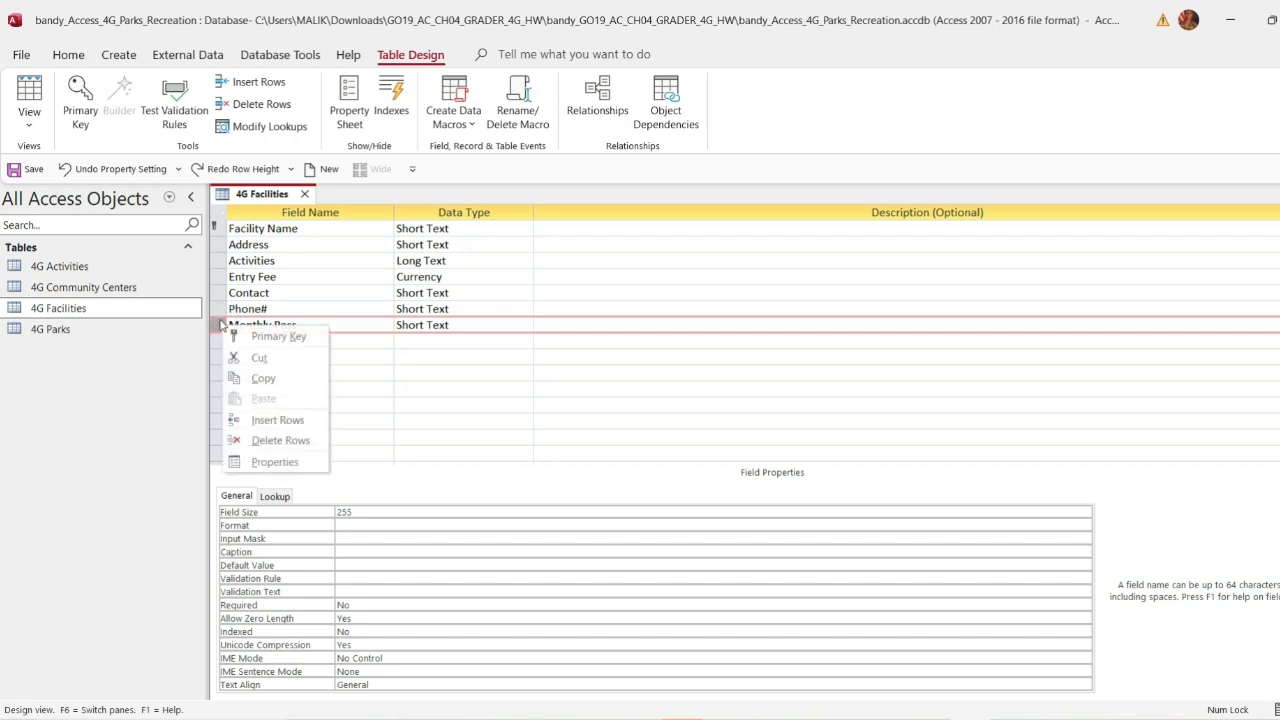
pyautogui.moveTo(222, 330); pyautogui.dragTo(221, 292)
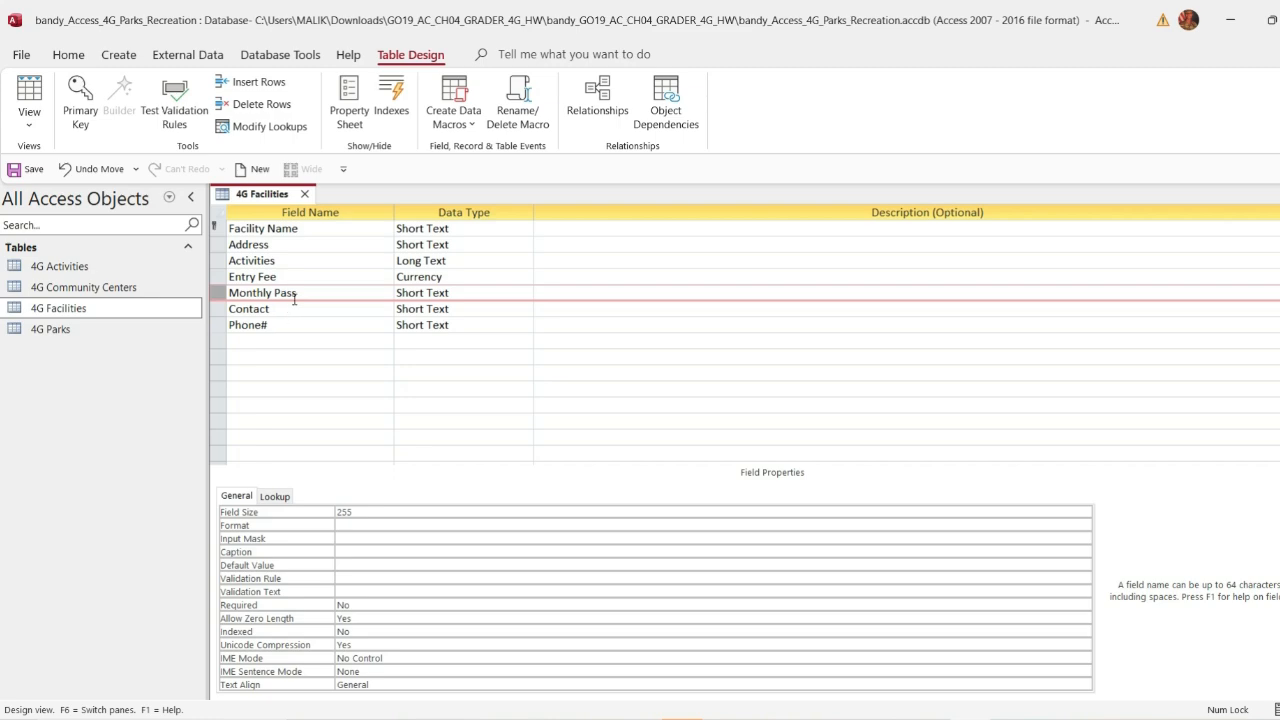
pyautogui.click(294, 297)
# Step: Switch to the Word instructions and copy the expression [Entry Fee]*15 from the step 6 instruction
pyautogui.hotkey('alt', 'Tab')
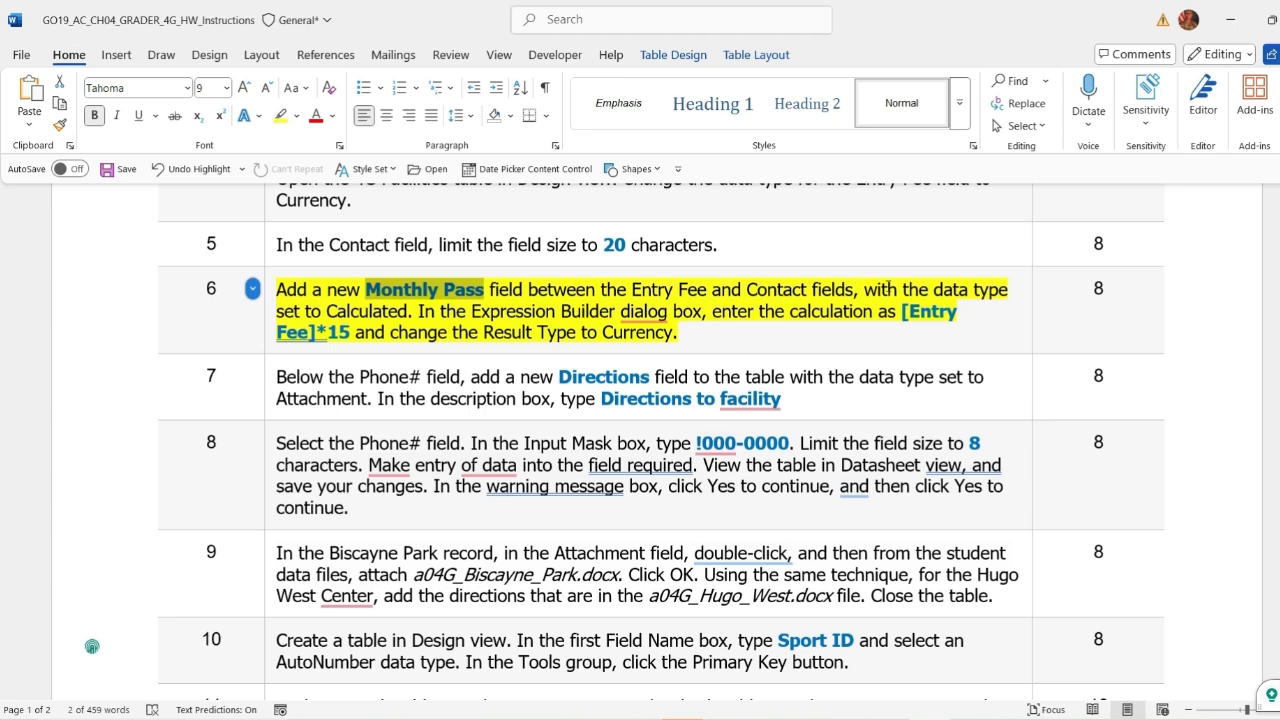
pyautogui.click(536, 310)
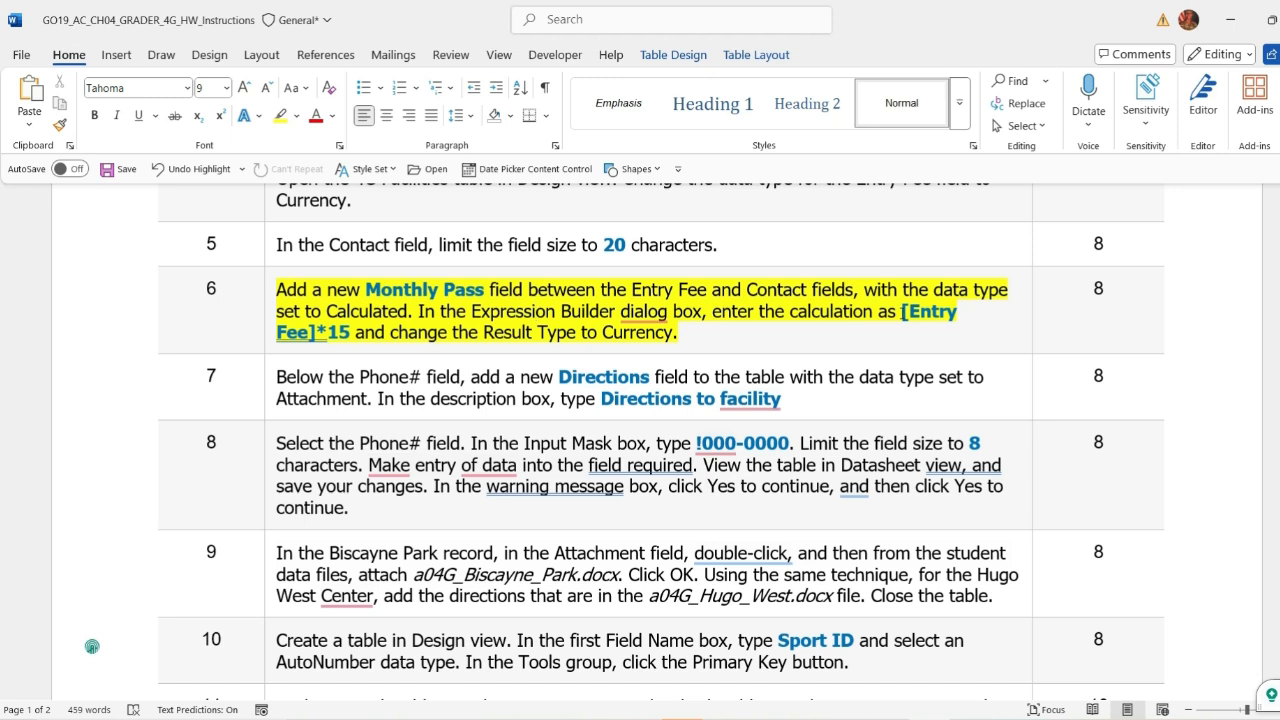
pyautogui.moveTo(902, 312)
pyautogui.mouseDown()
pyautogui.moveTo(590, 312)
pyautogui.moveTo(337, 343)
pyautogui.moveTo(348, 340)
pyautogui.mouseUp()
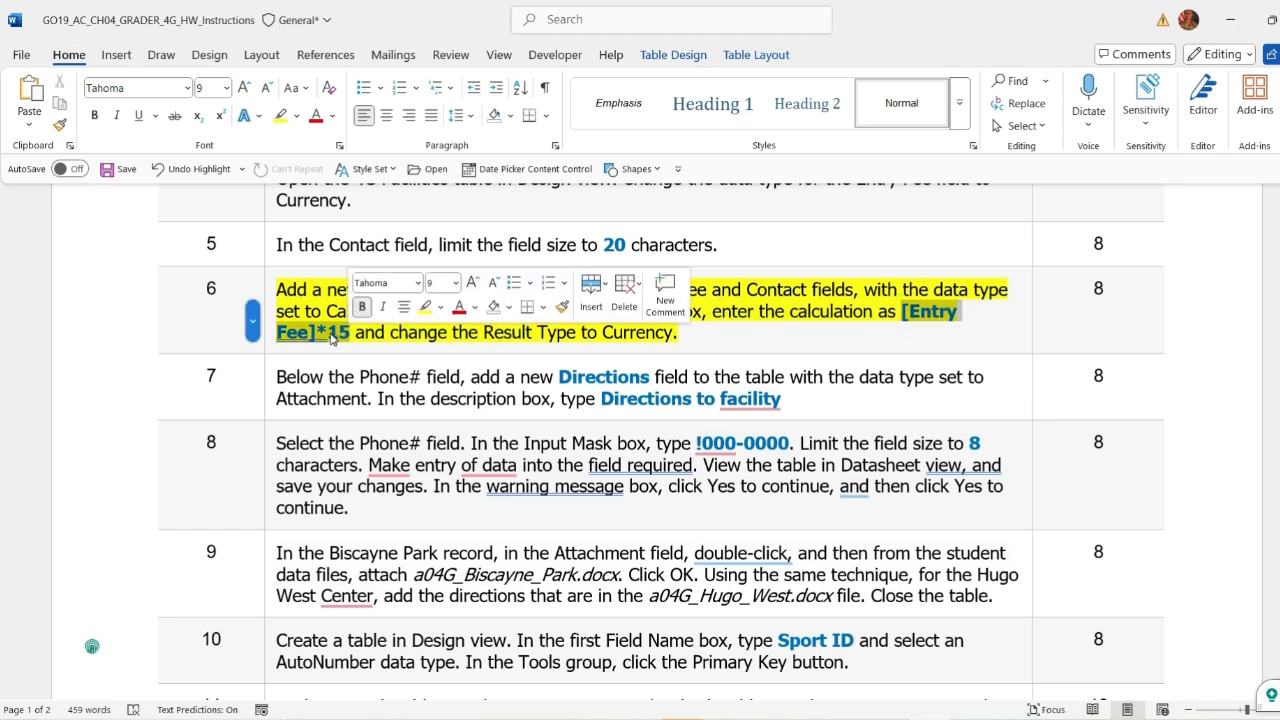
pyautogui.hotkey('ctrl', 'c')
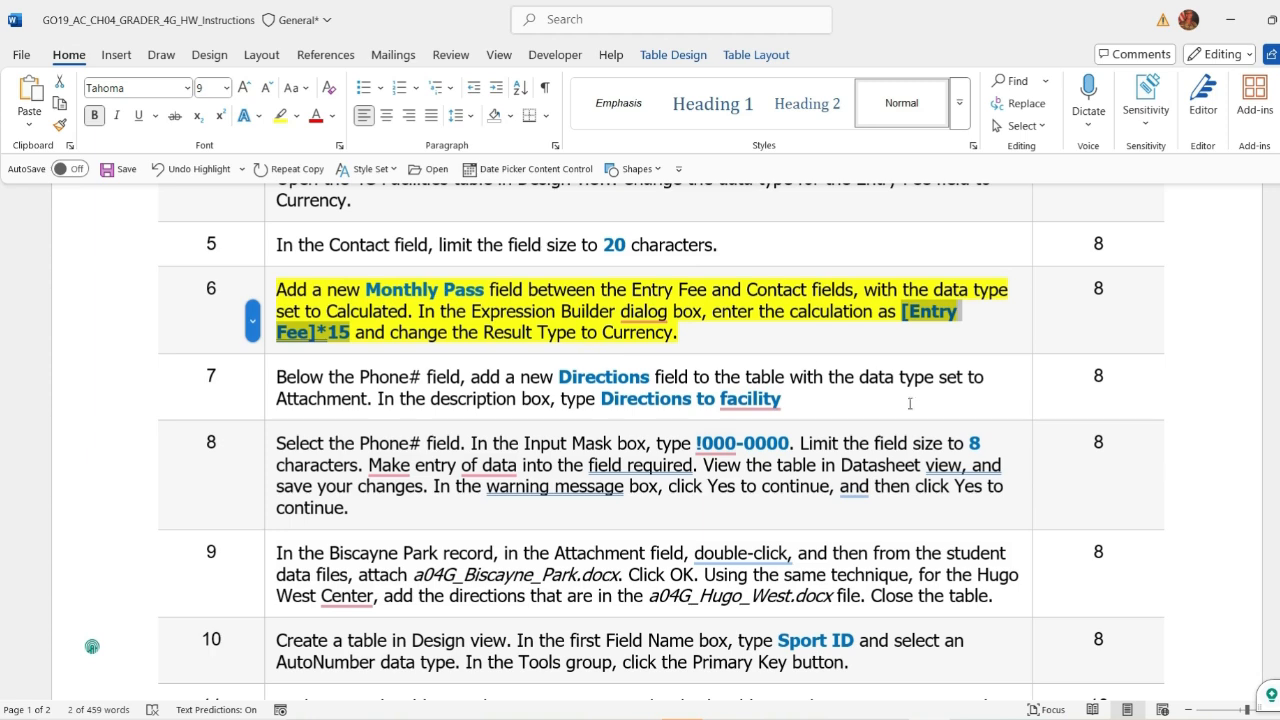
pyautogui.hotkey('alt', 'Tab')
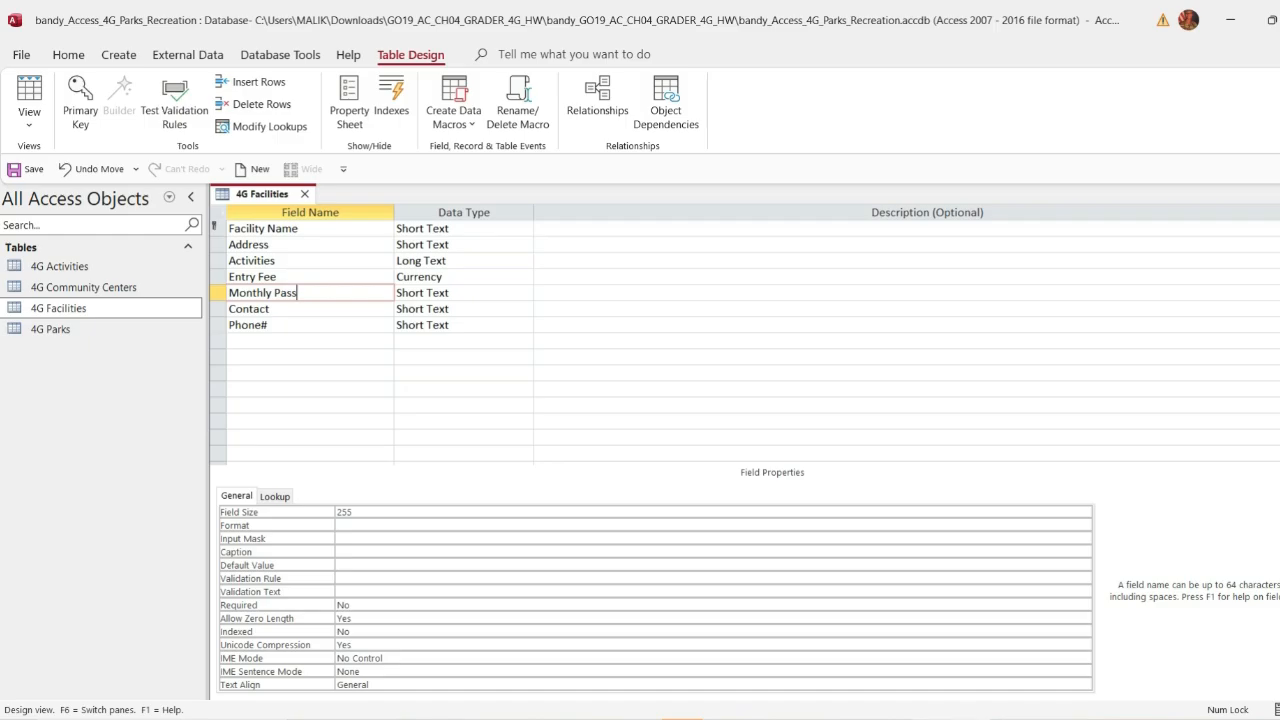
pyautogui.hotkey('alt', 'Tab')
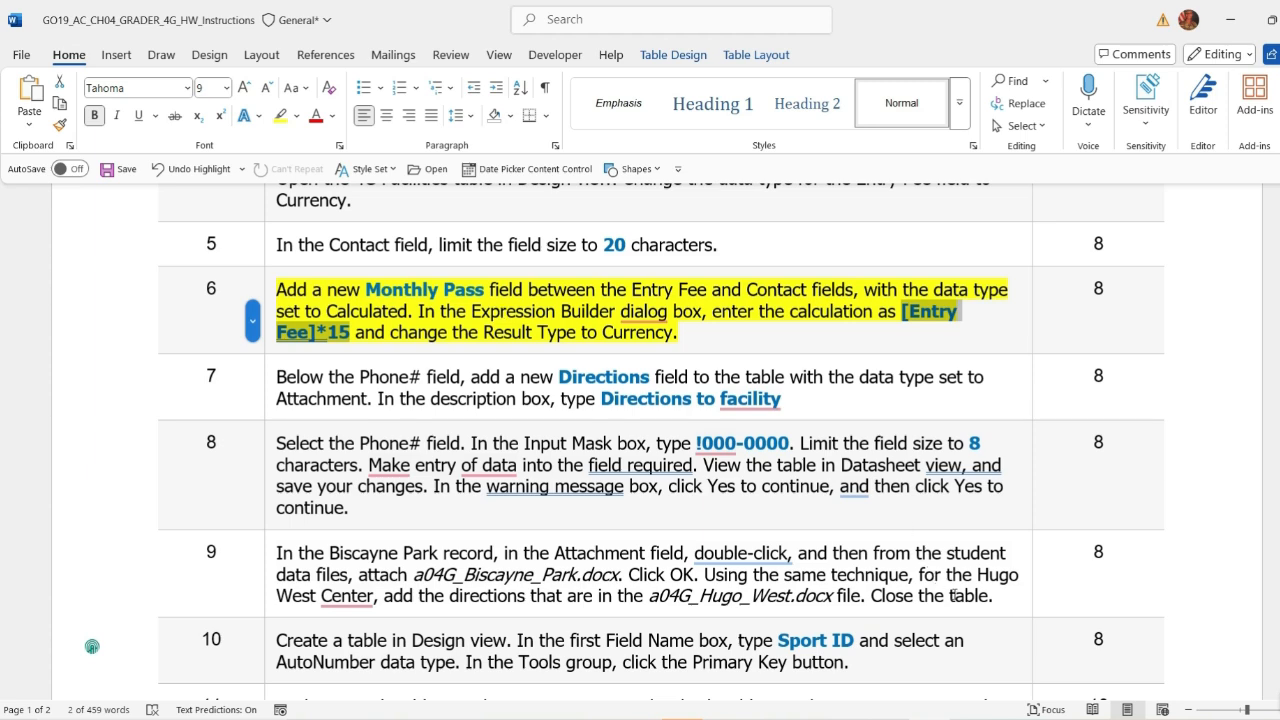
# Step: In Access, set the Monthly Pass data type to Calculated with the expression [Entry Fee]*15, save the table and return to the Word instructions
pyautogui.hotkey('alt', 'Tab')
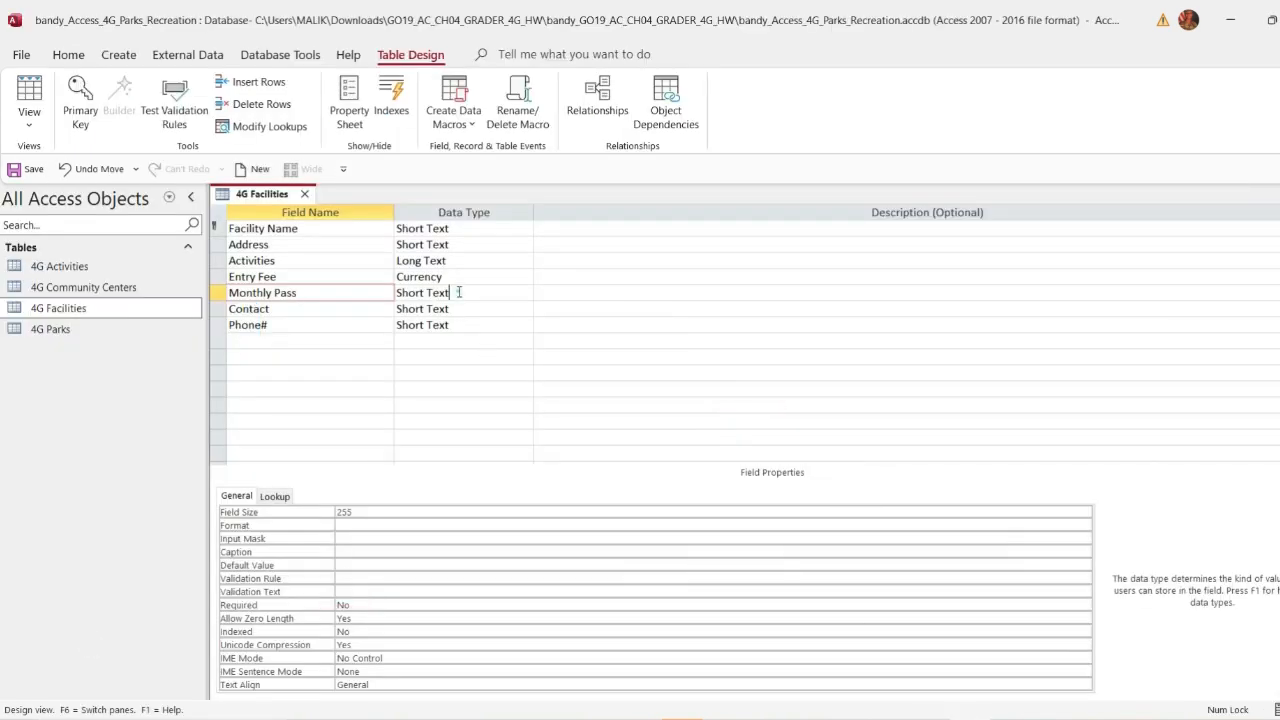
pyautogui.click(514, 294)
pyautogui.click(525, 292)
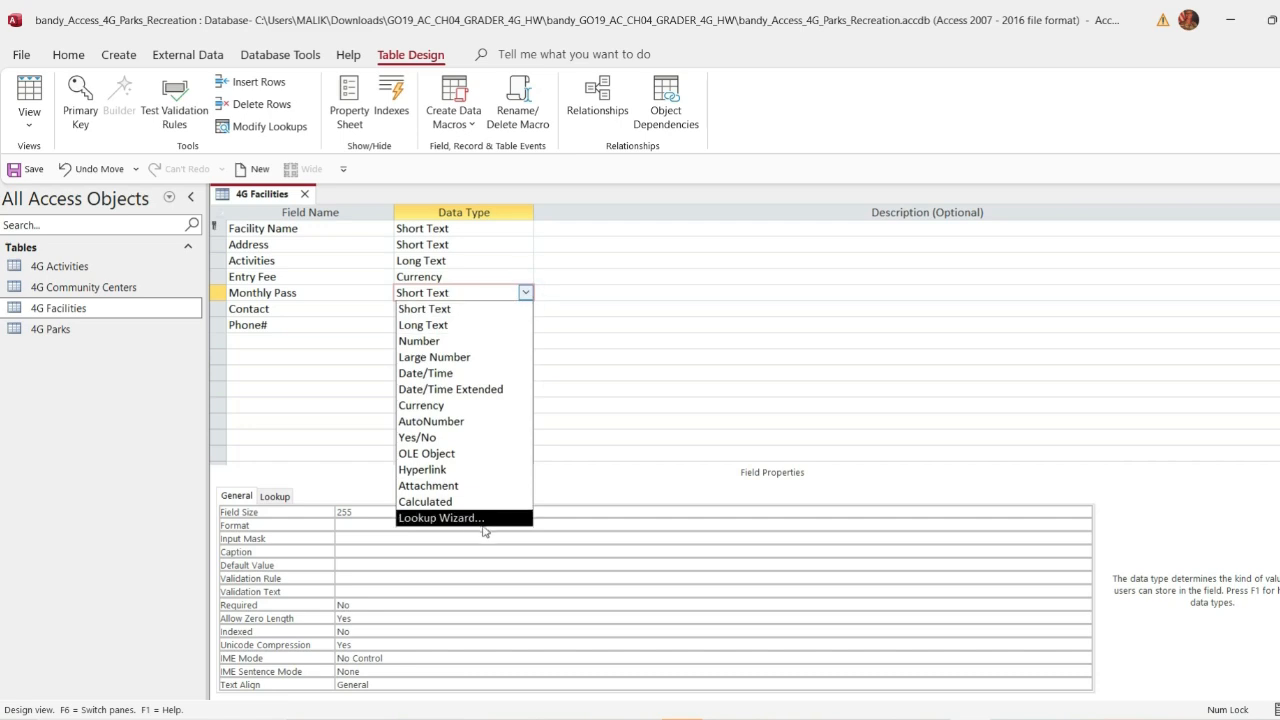
pyautogui.click(446, 502)
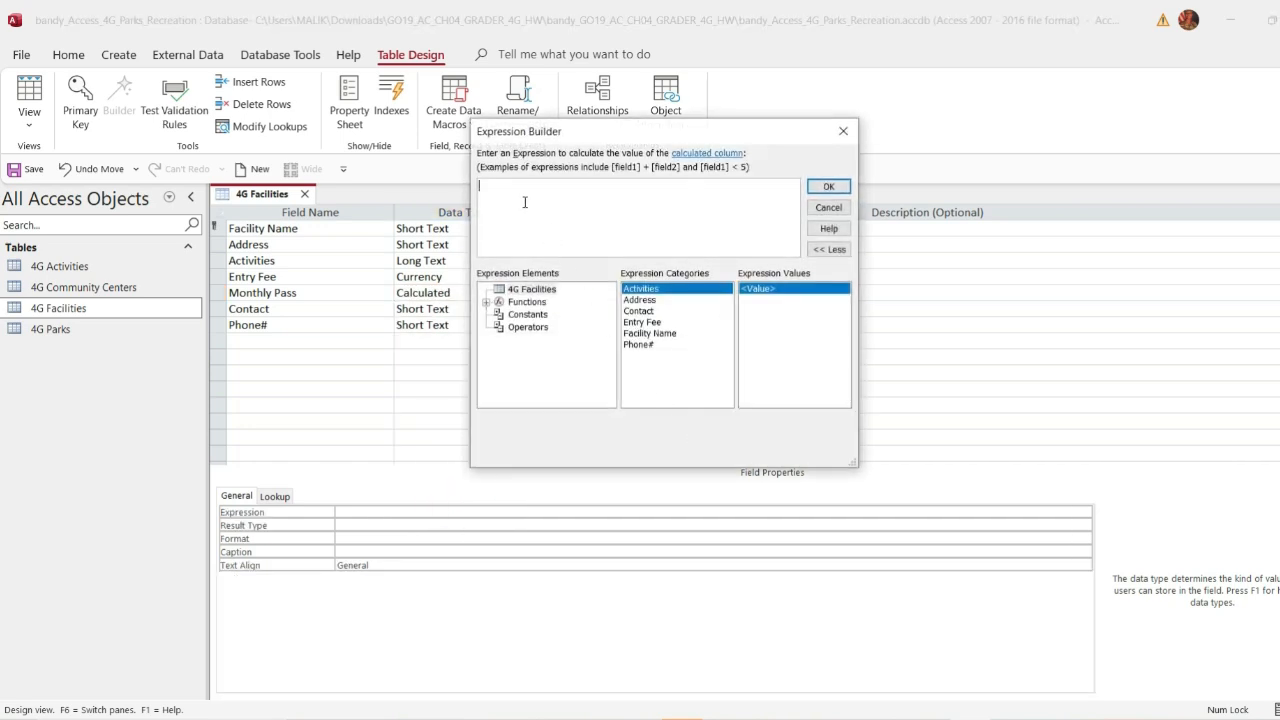
pyautogui.hotkey('ctrl', 'v')
pyautogui.click(828, 186)
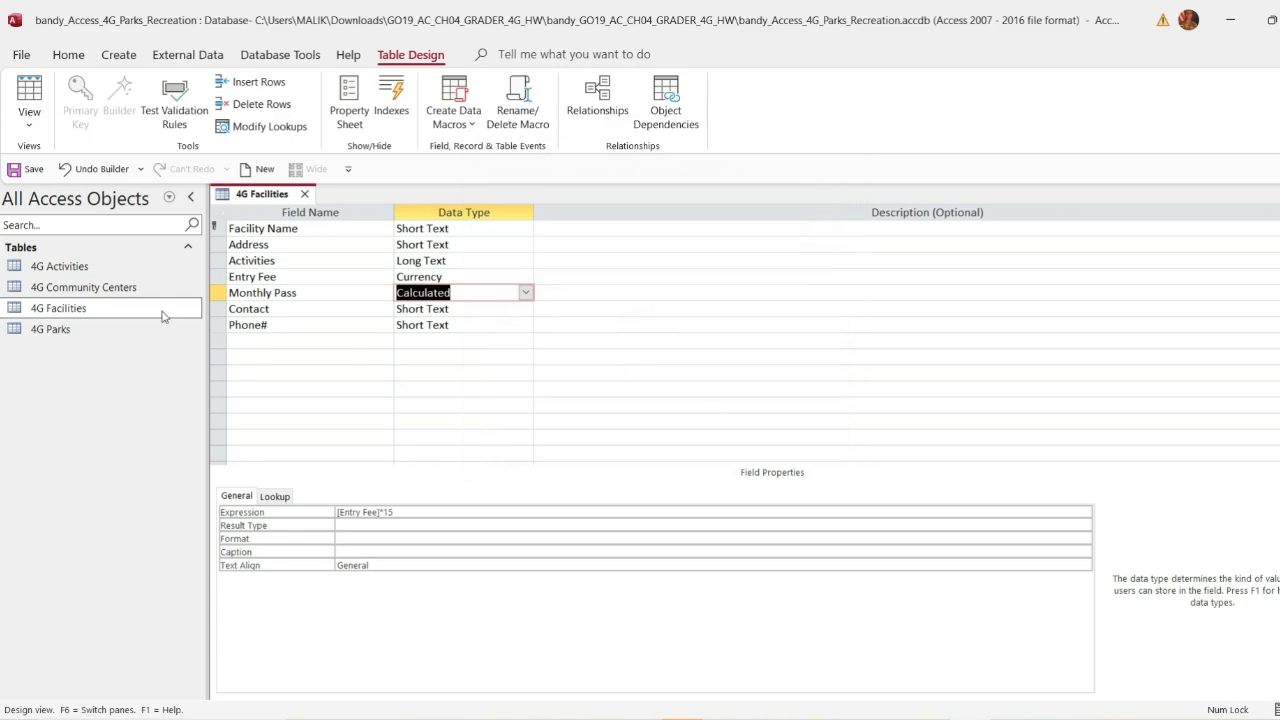
pyautogui.click(26, 168)
pyautogui.hotkey('alt', 'Tab')
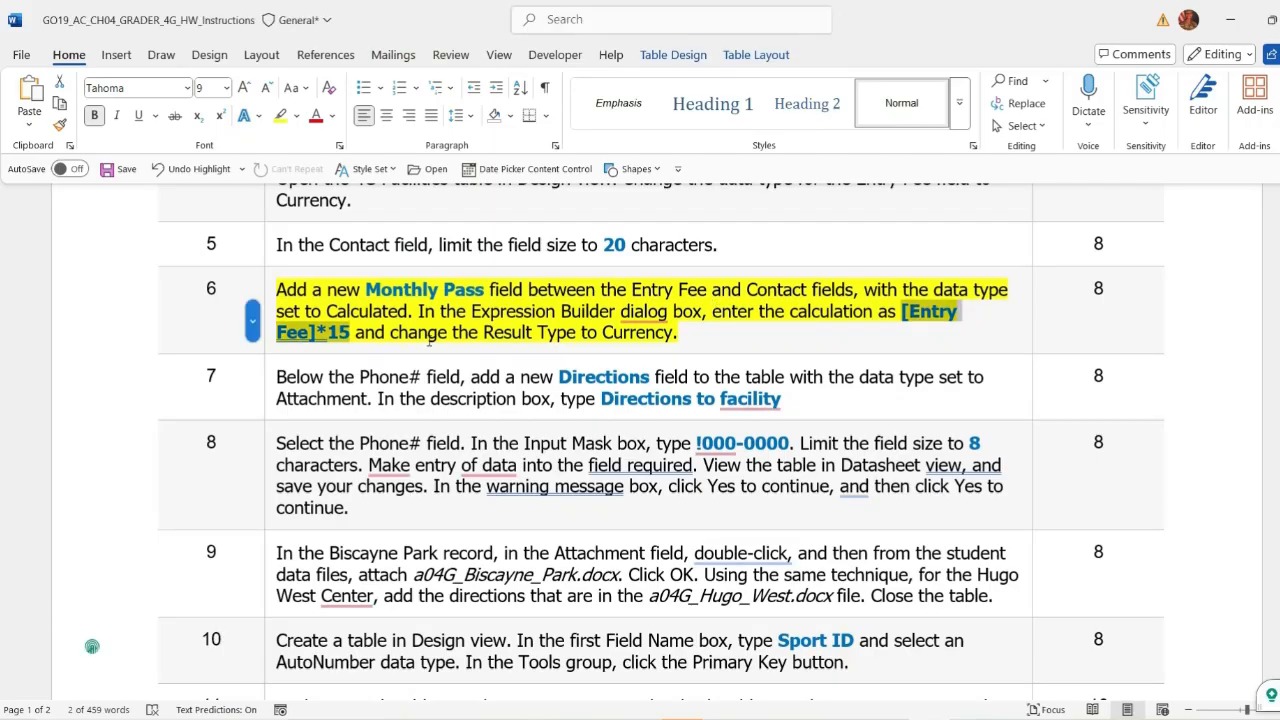
# Step: Switch to Access, finish saving the 4G Facilities table despite possible data loss, and show it in Datasheet view
pyautogui.click(711, 338)
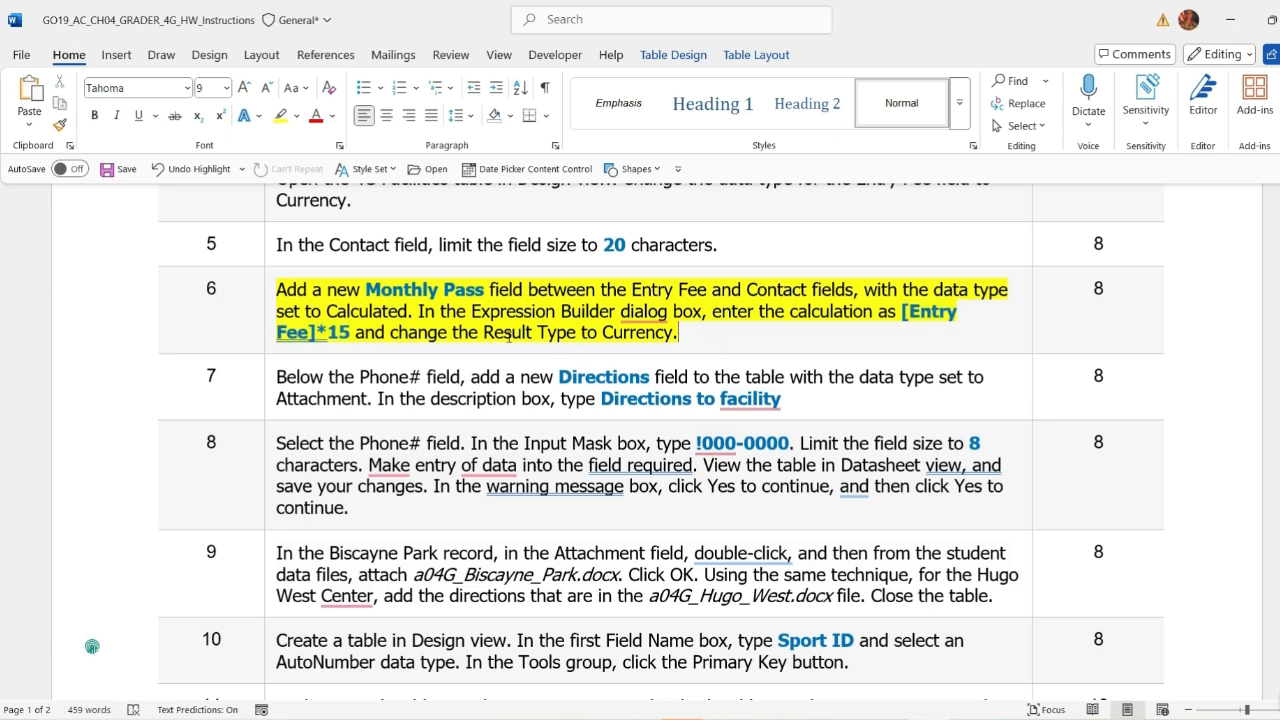
pyautogui.click(960, 718)
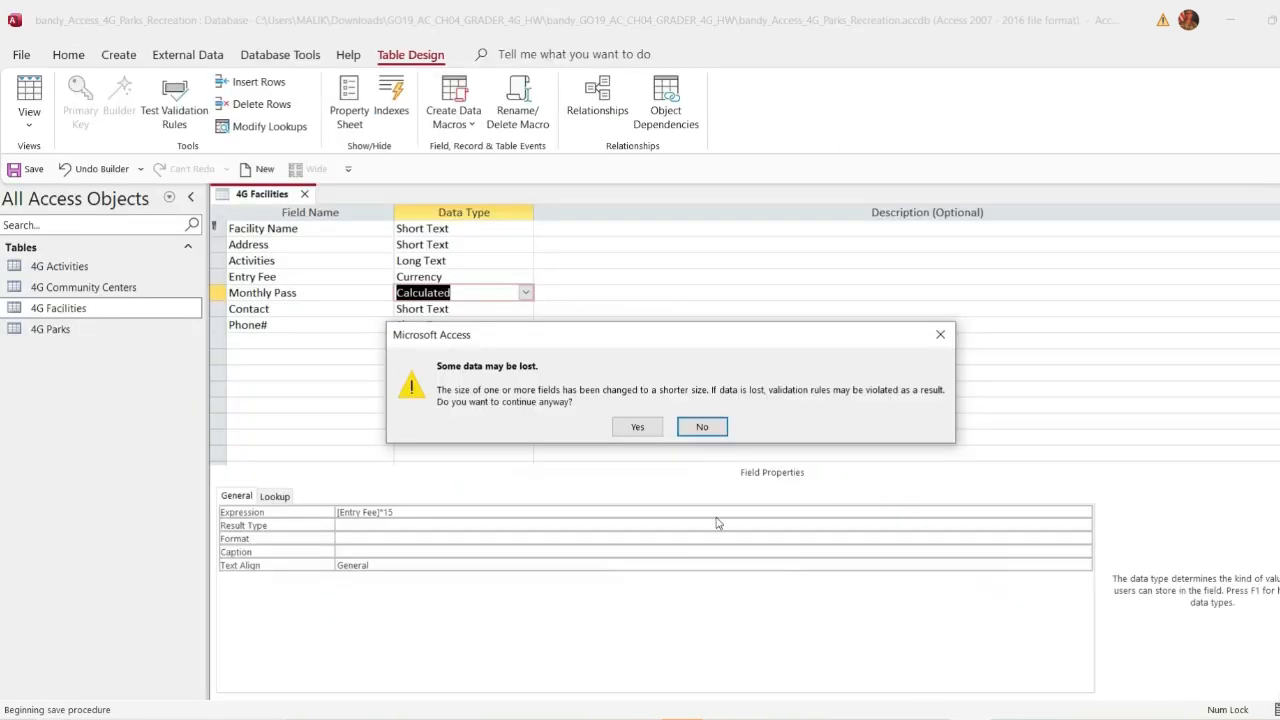
pyautogui.click(634, 428)
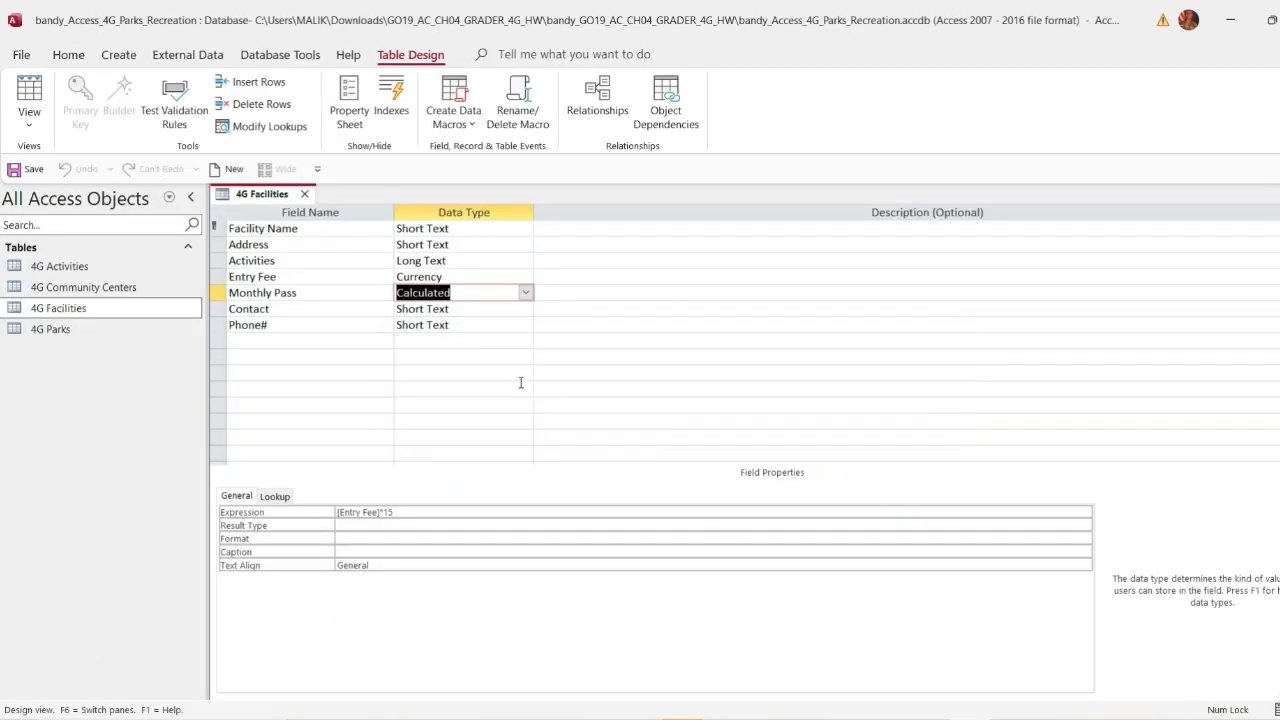
pyautogui.click(35, 126)
pyautogui.click(69, 158)
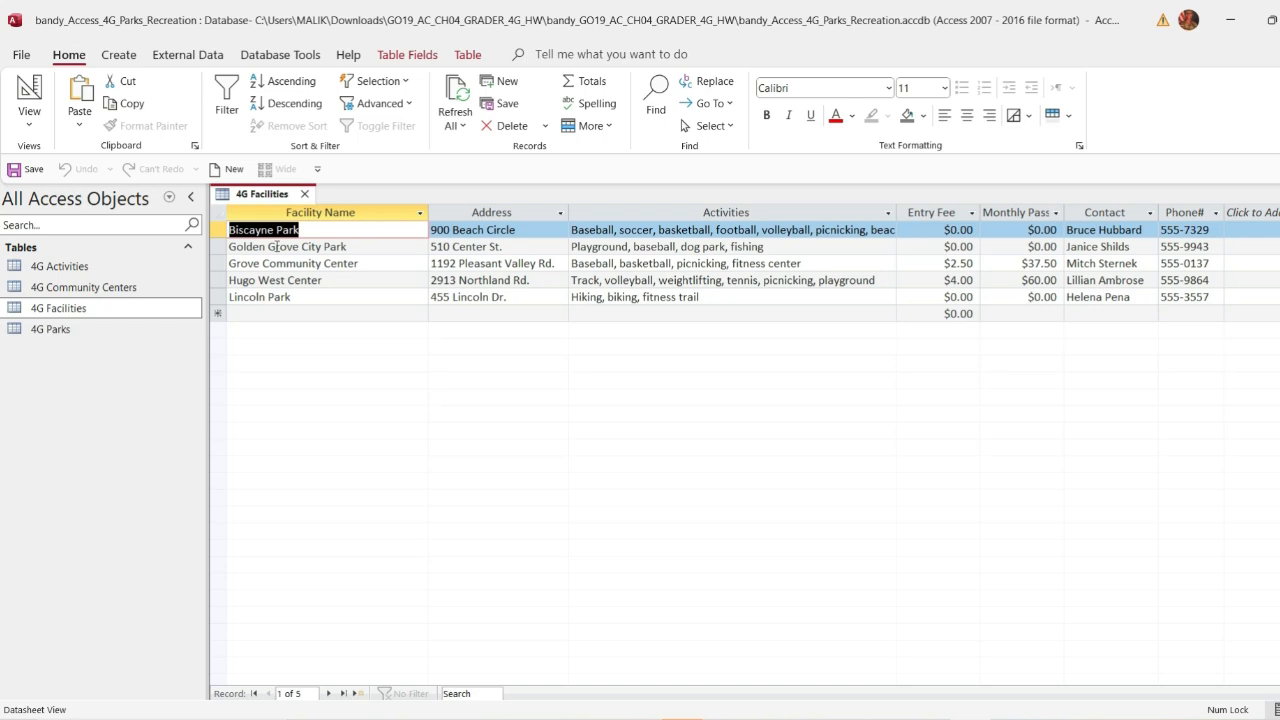
# Step: Return the 4G Facilities table to Design view
pyautogui.rightClick(260, 193)
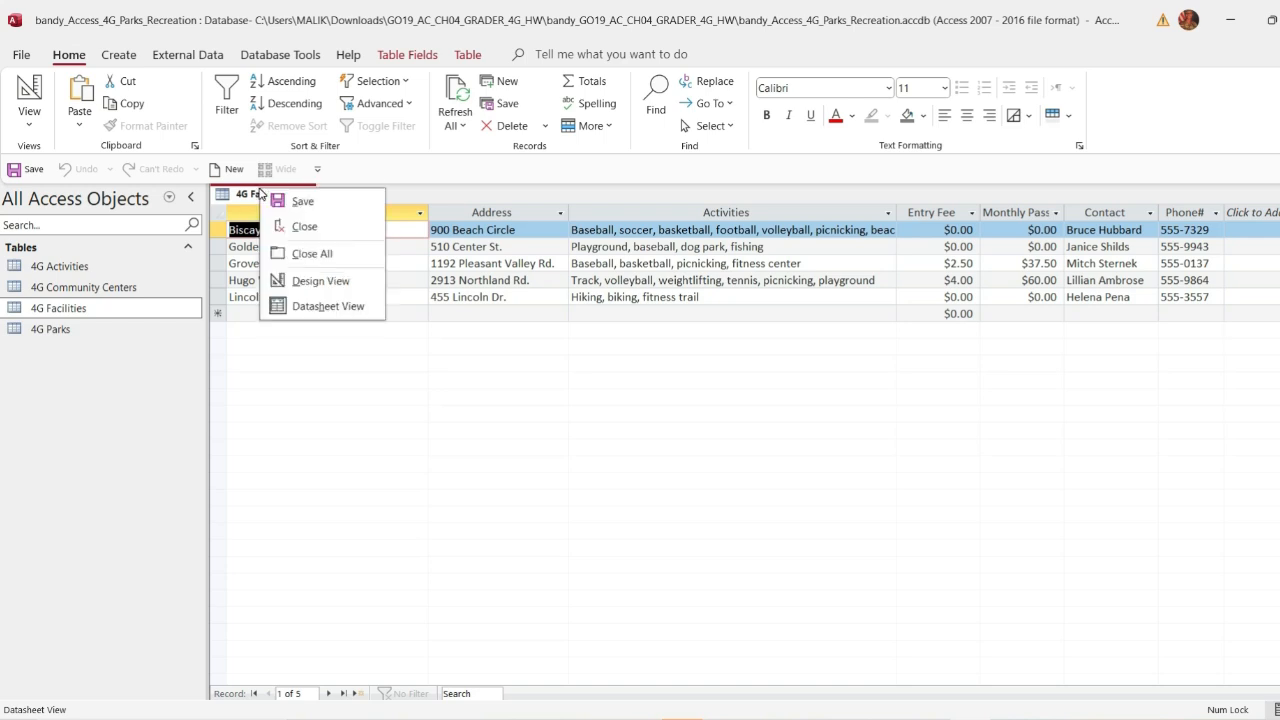
pyautogui.click(323, 304)
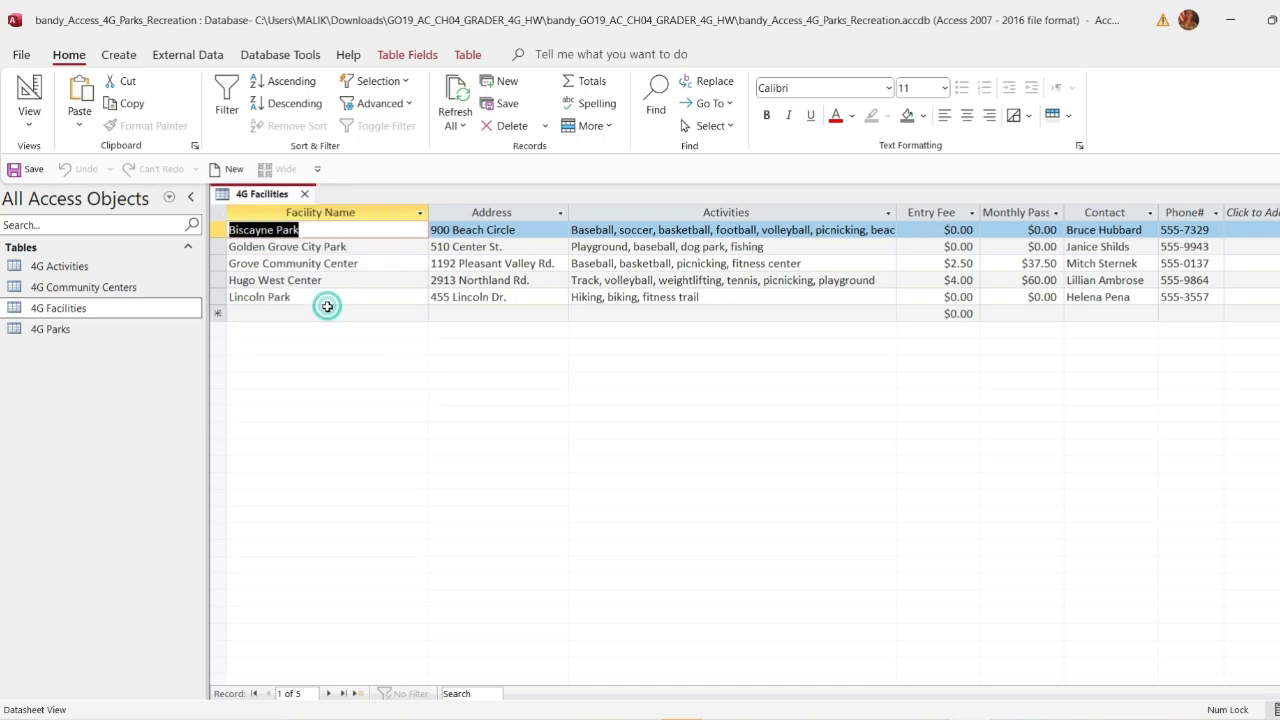
pyautogui.rightClick(253, 197)
pyautogui.click(318, 288)
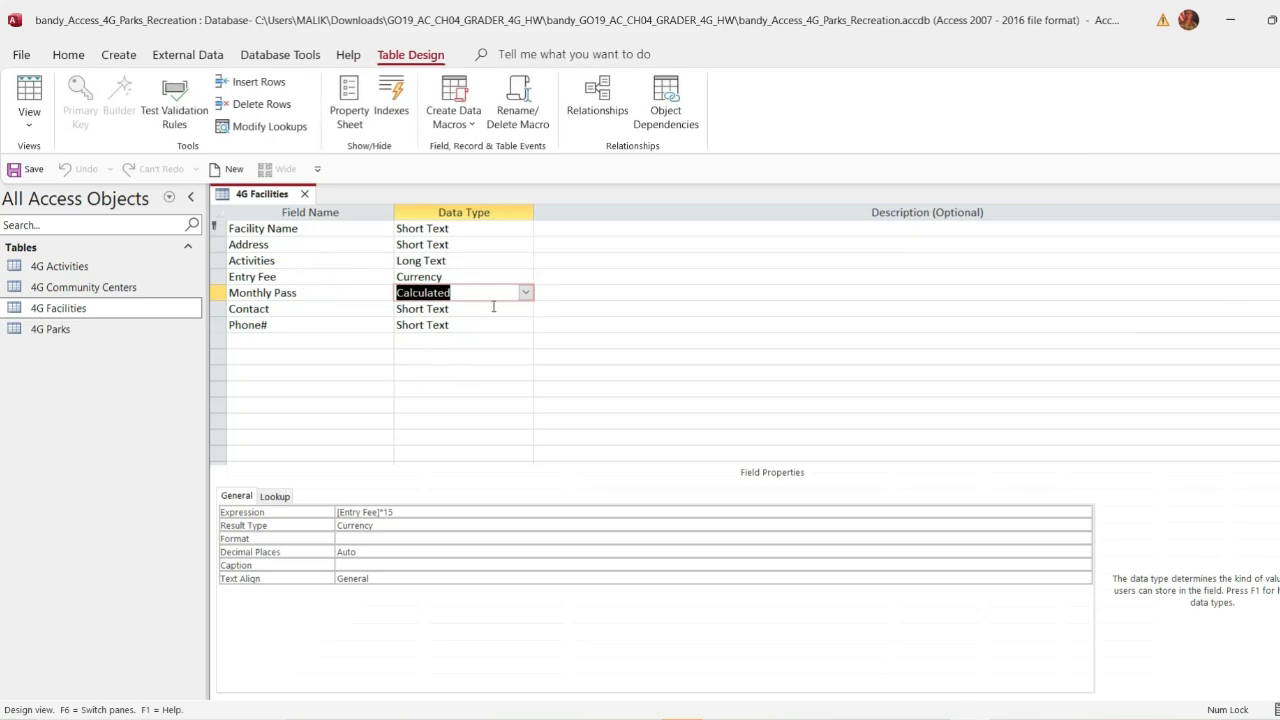
# Step: Try to change the Monthly Pass field's data type to Currency
pyautogui.click(526, 293)
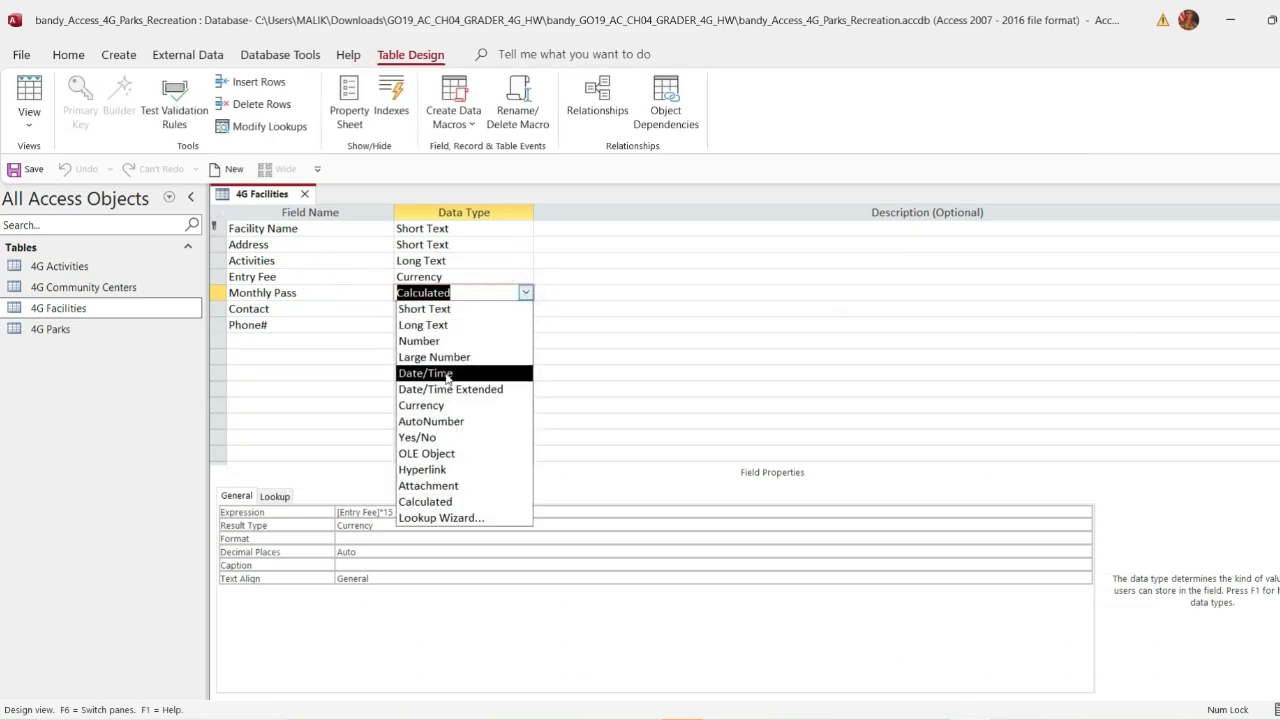
pyautogui.click(438, 406)
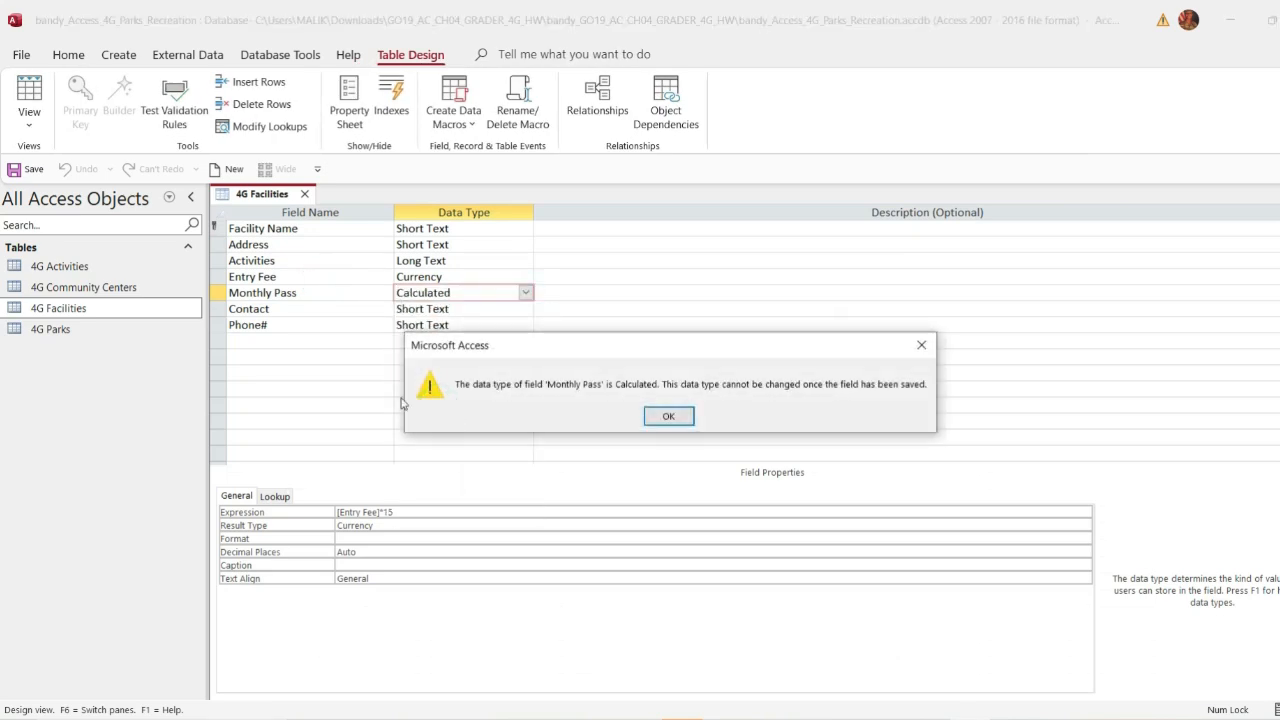
pyautogui.click(667, 422)
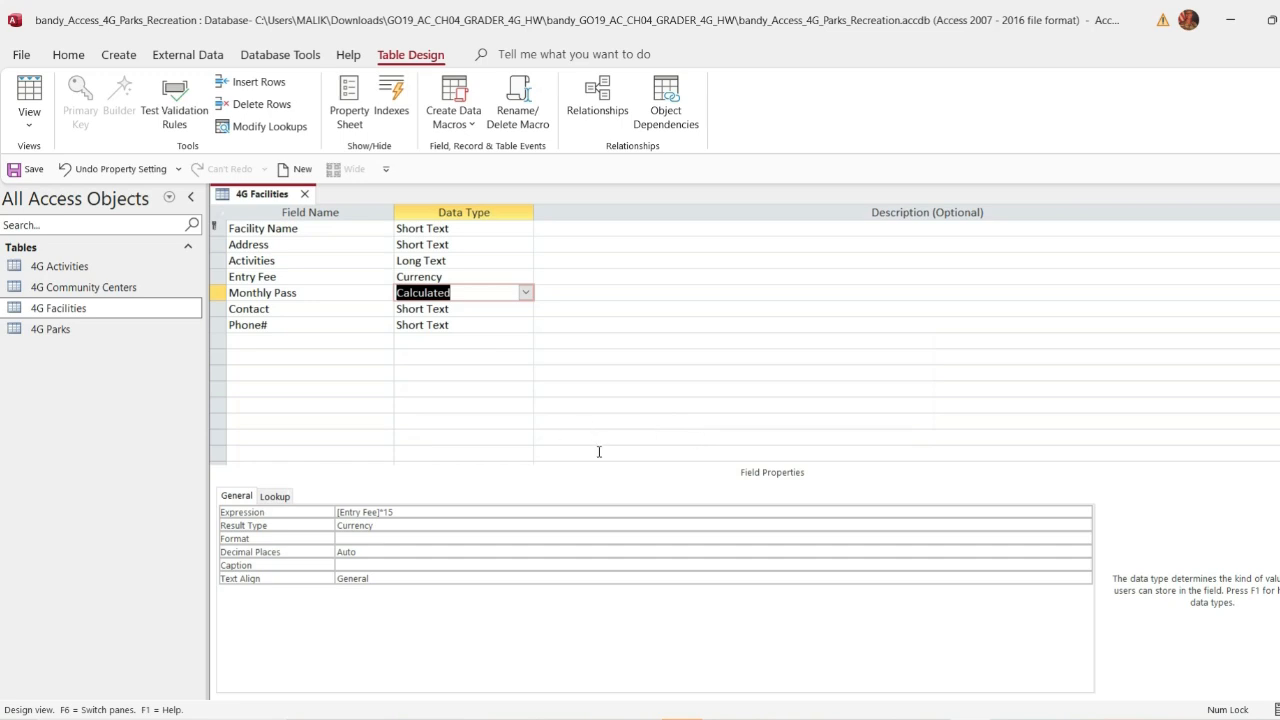
# Step: Save the 4G Facilities table and check the Result Type of the Monthly Pass field
pyautogui.hotkey('ctrl', 's')
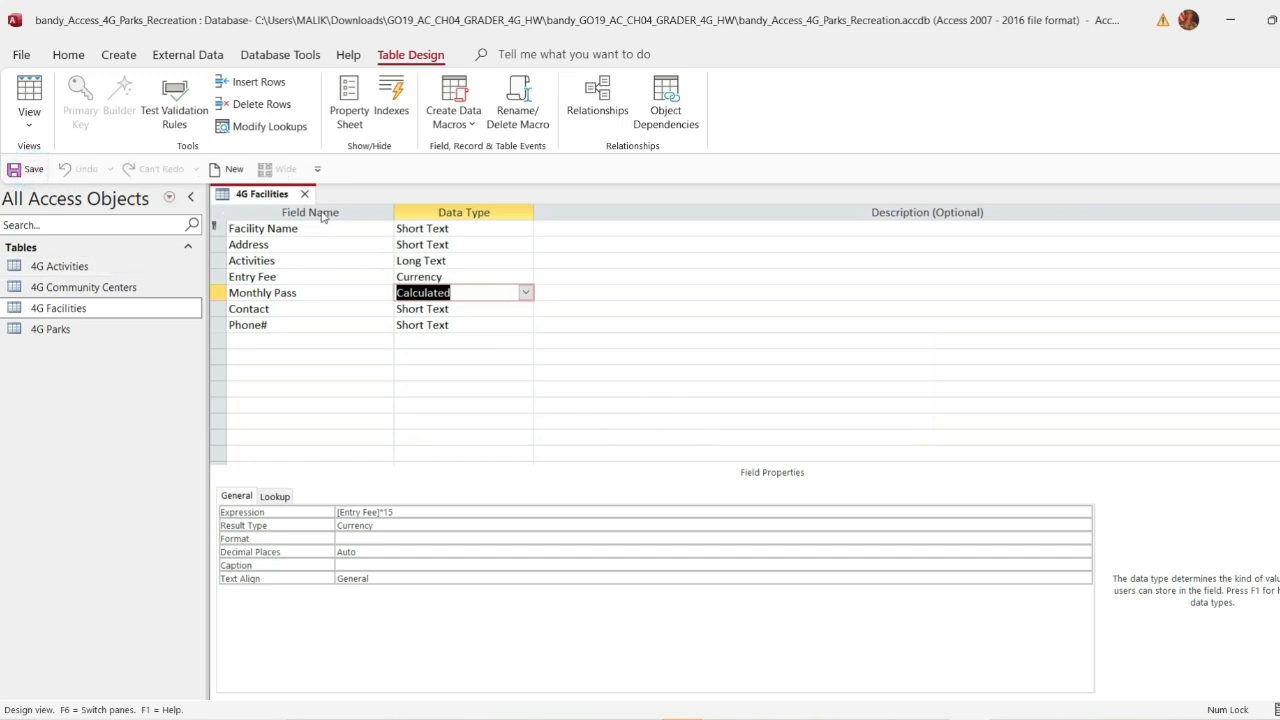
pyautogui.click(395, 524)
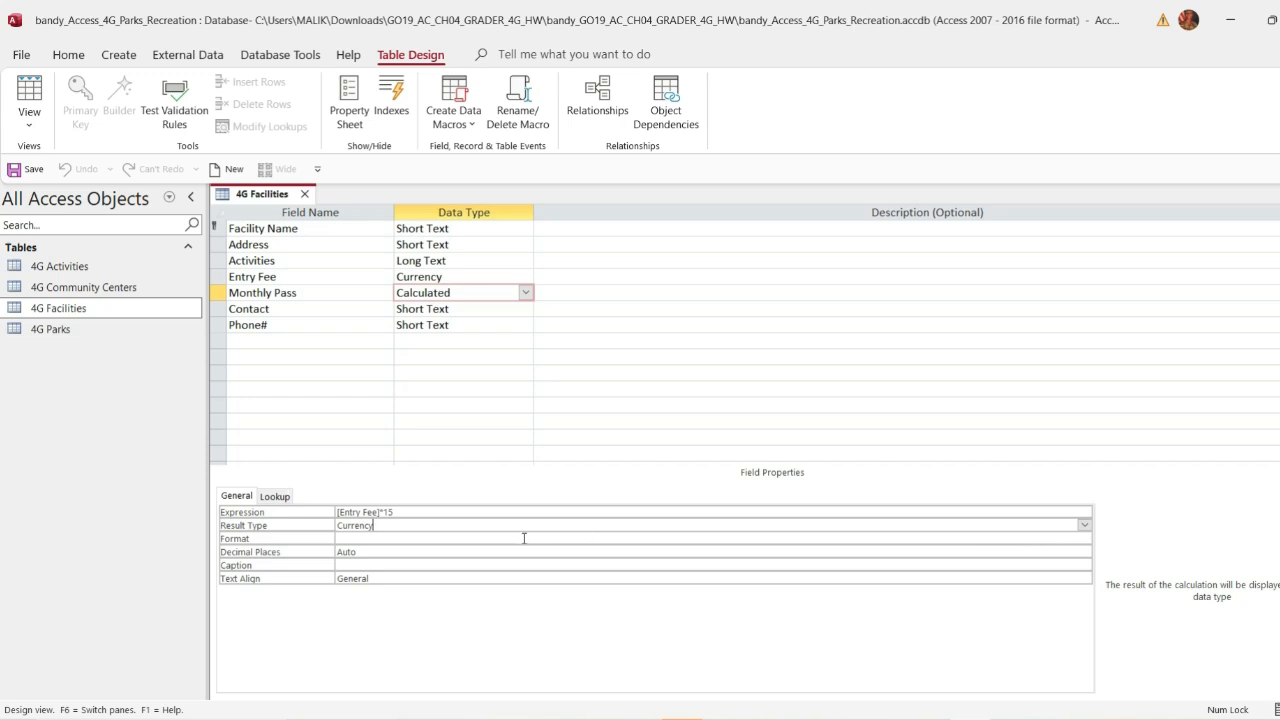
pyautogui.click(30, 170)
# Step: Switch to the Word instructions and move the yellow highlight from step 6 to step 7
pyautogui.click(934, 718)
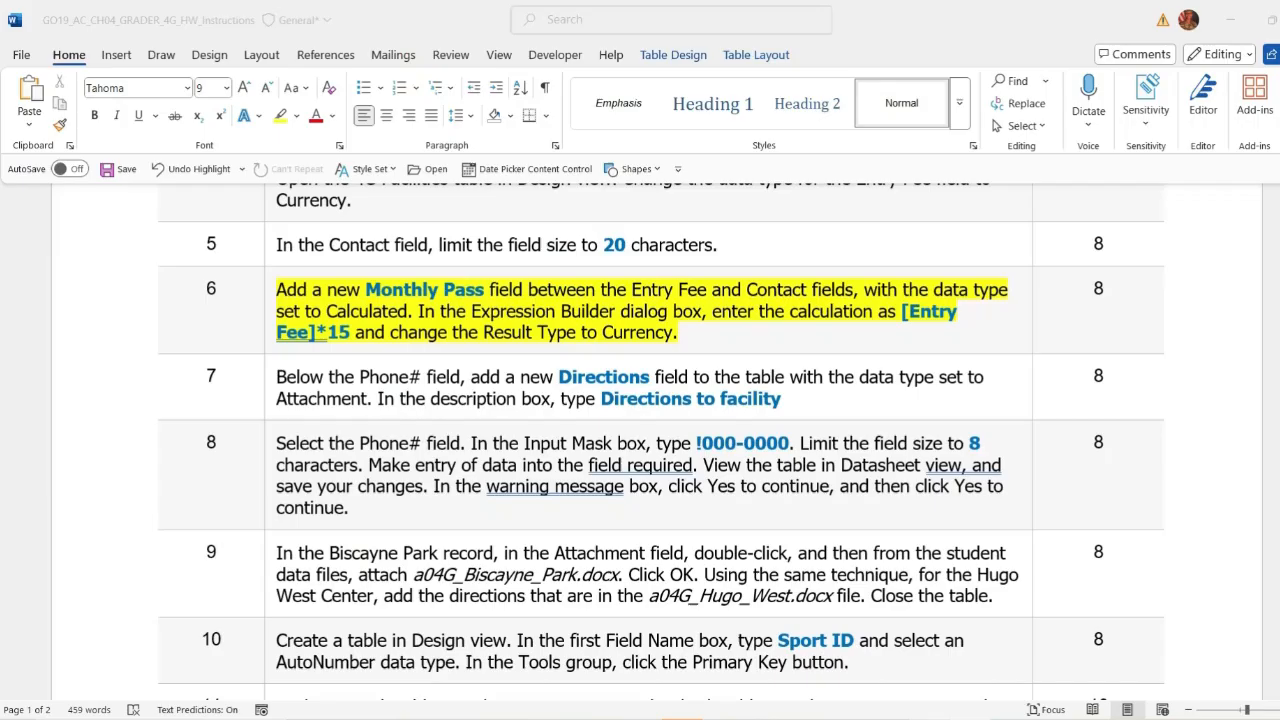
pyautogui.click(277, 344)
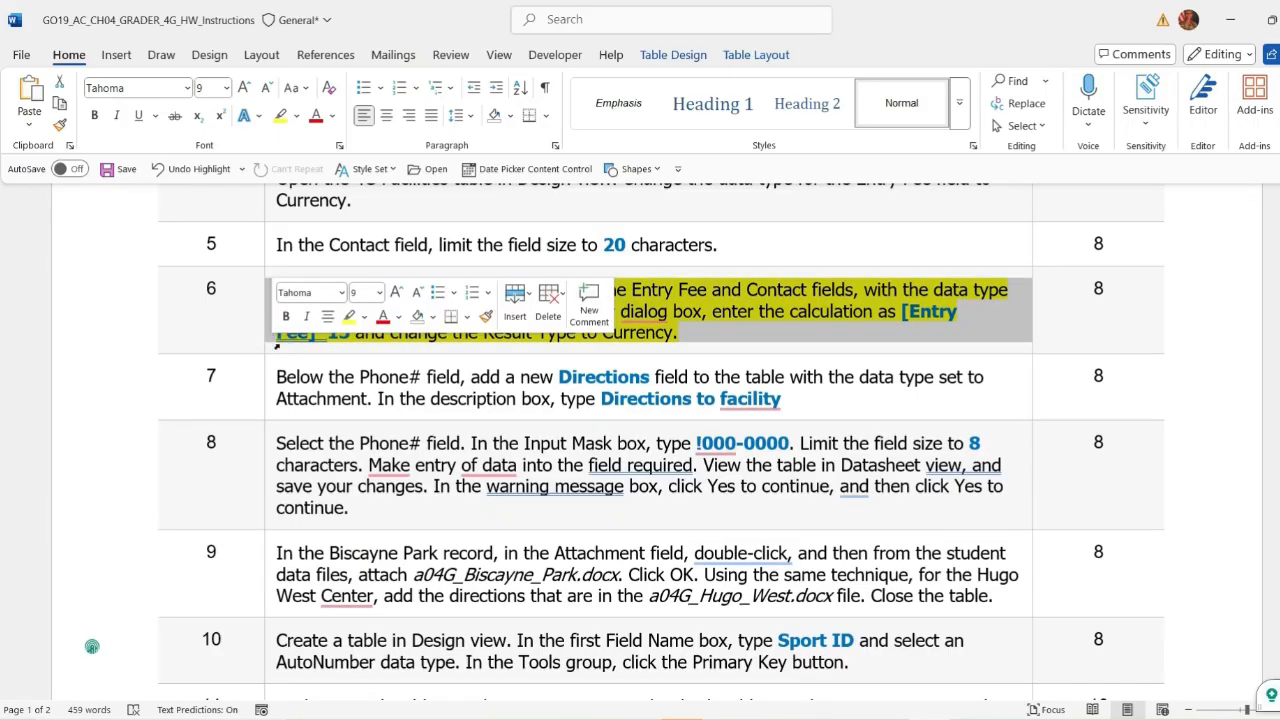
pyautogui.click(364, 316)
pyautogui.click(362, 458)
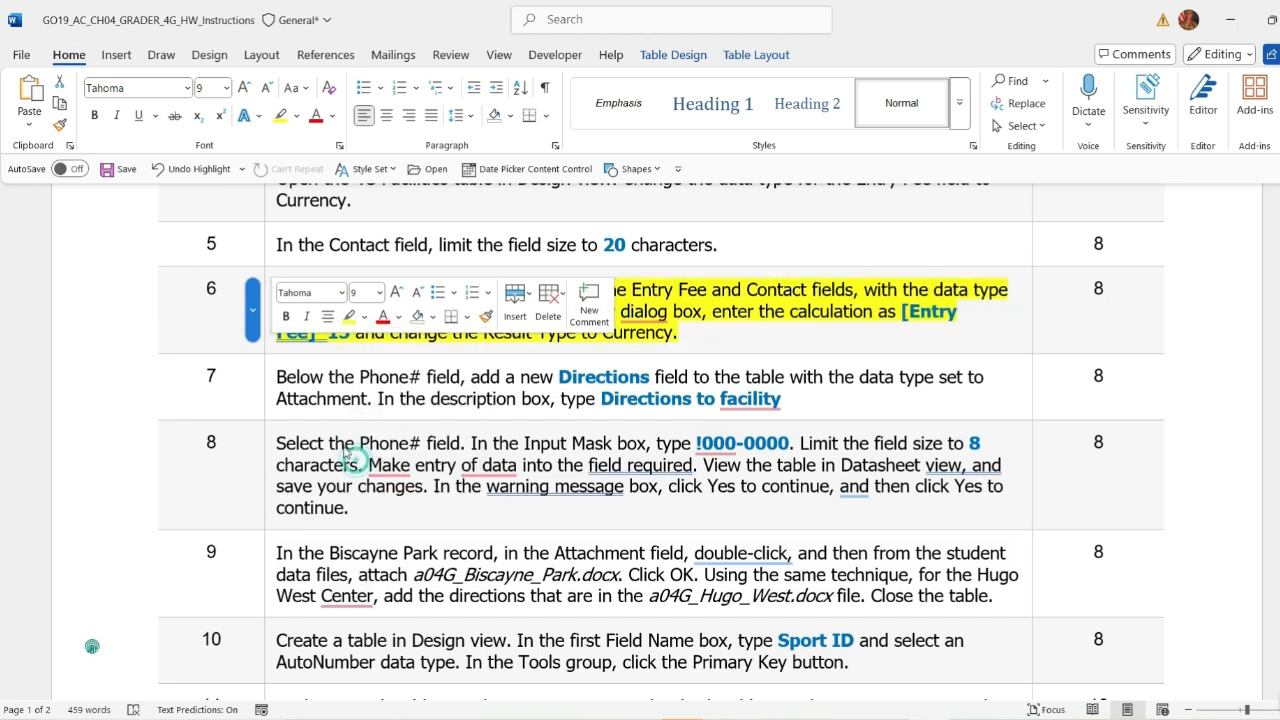
pyautogui.click(271, 412)
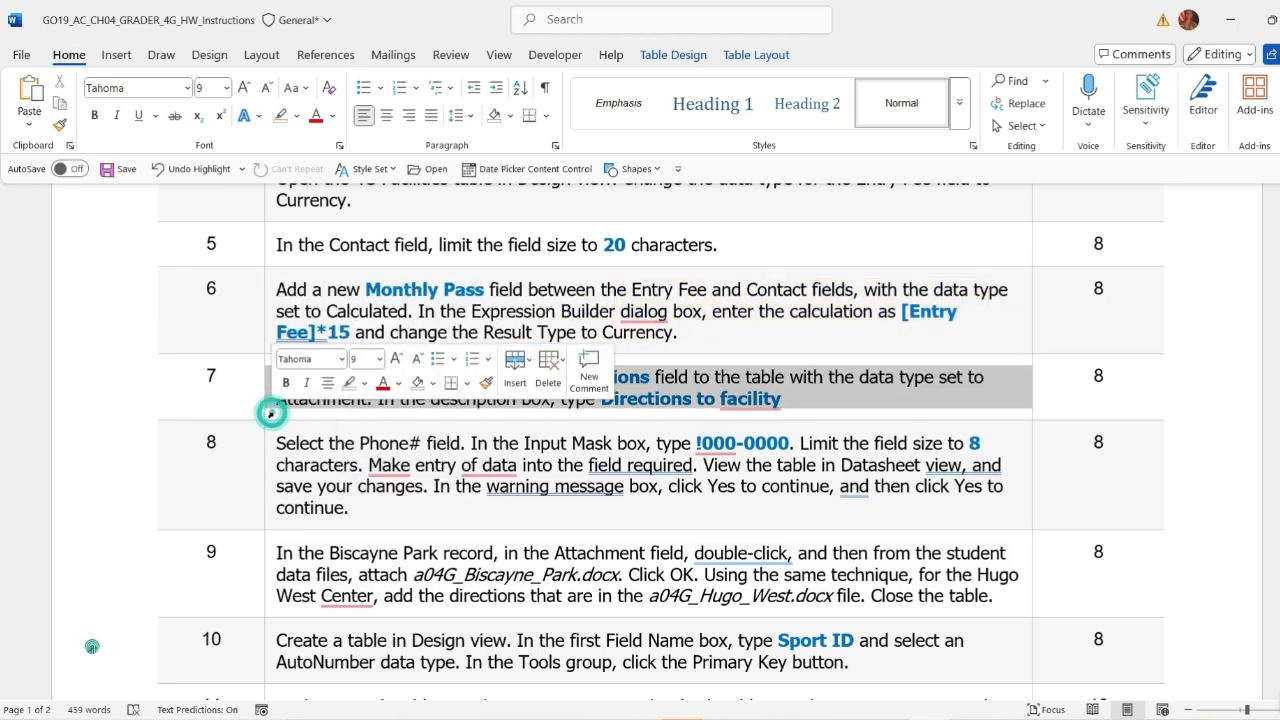
pyautogui.click(364, 383)
pyautogui.click(345, 441)
pyautogui.click(340, 400)
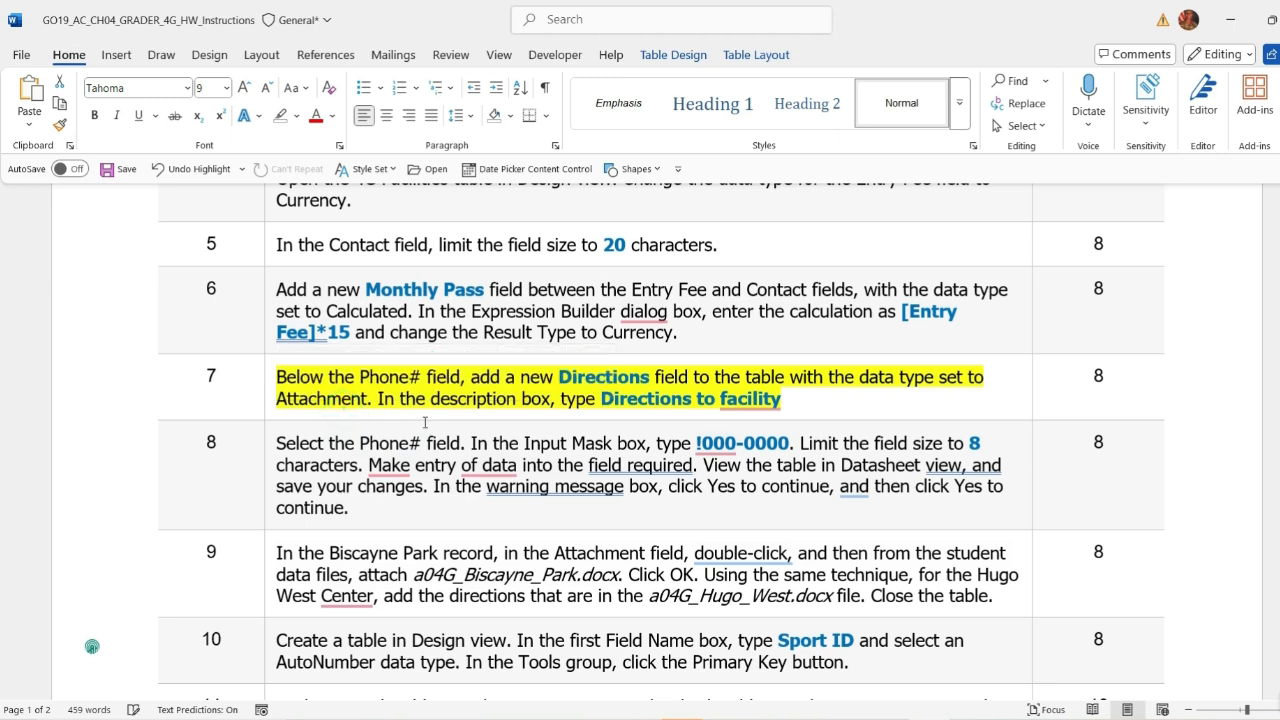
# Step: Copy the name Directions from step 7 and, in Access, paste it as a new field below Phone# in the 4G Facilities table
pyautogui.scroll(-1, 360, 380)
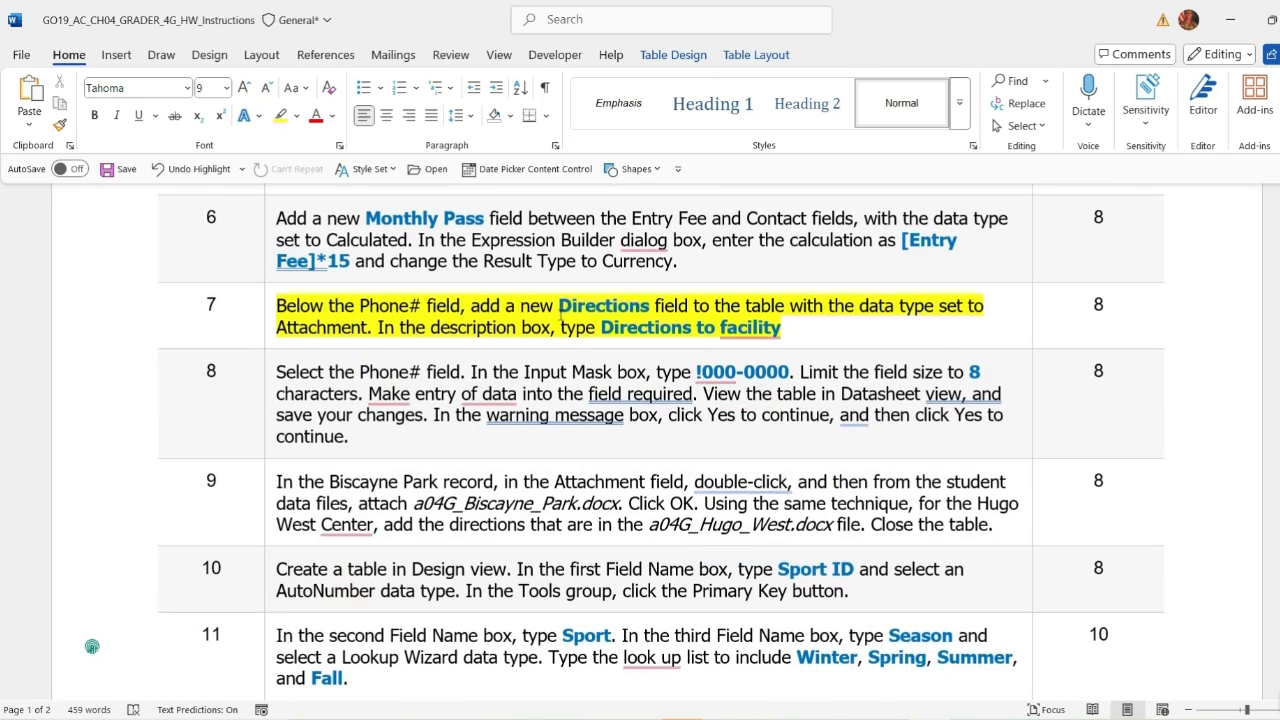
pyautogui.moveTo(558, 305); pyautogui.dragTo(650, 305)
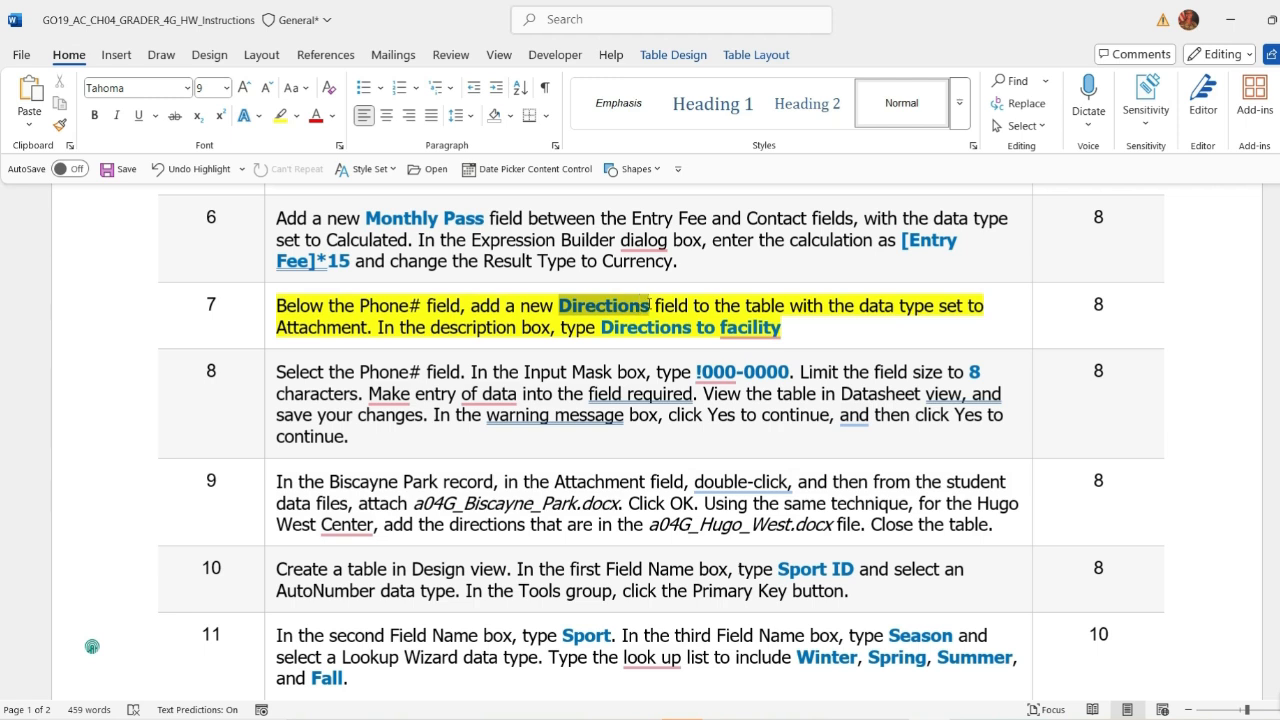
pyautogui.hotkey('ctrl', 'c')
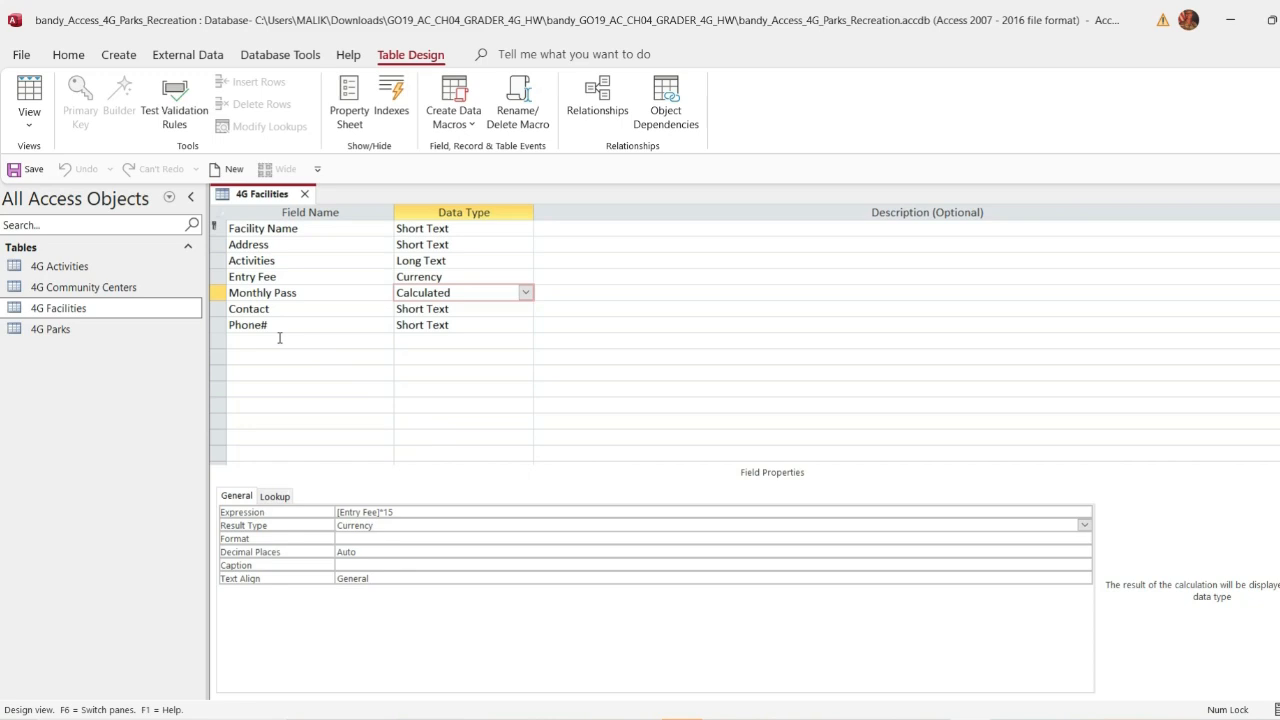
pyautogui.click(279, 338)
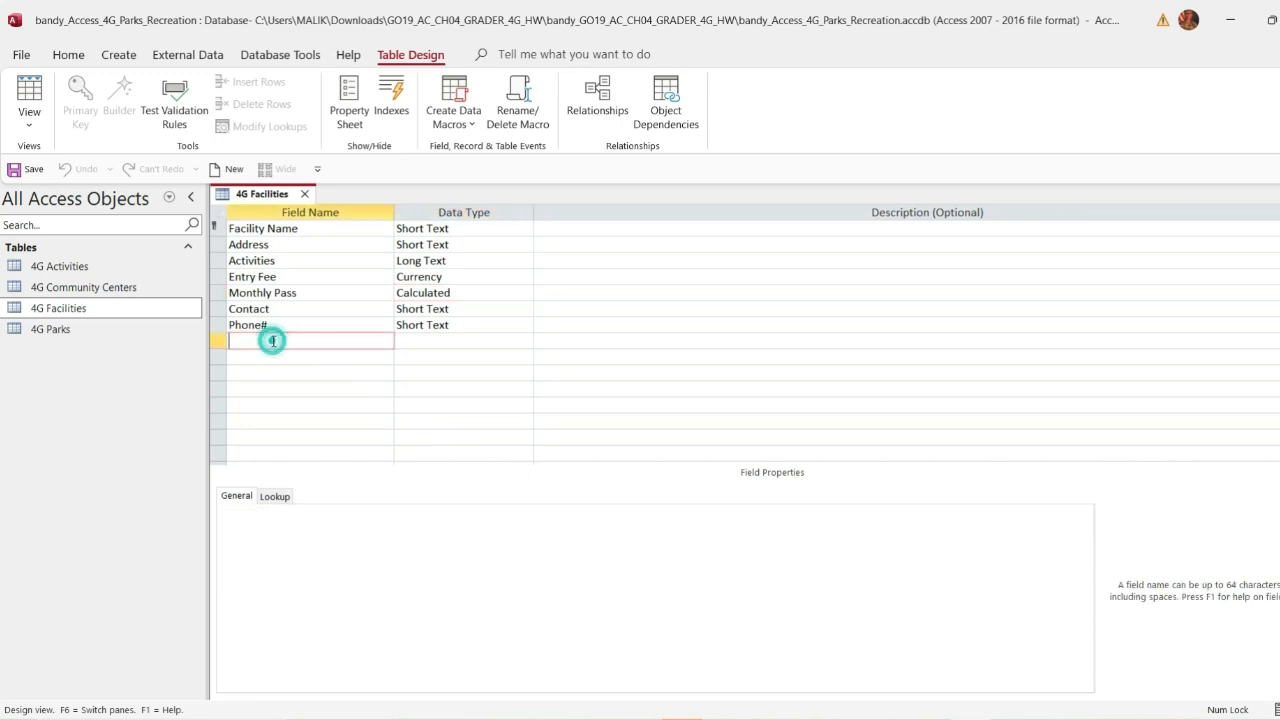
pyautogui.hotkey('ctrl', 'v')
# Step: Set the data type of the Directions field to Attachment
pyautogui.click(424, 338)
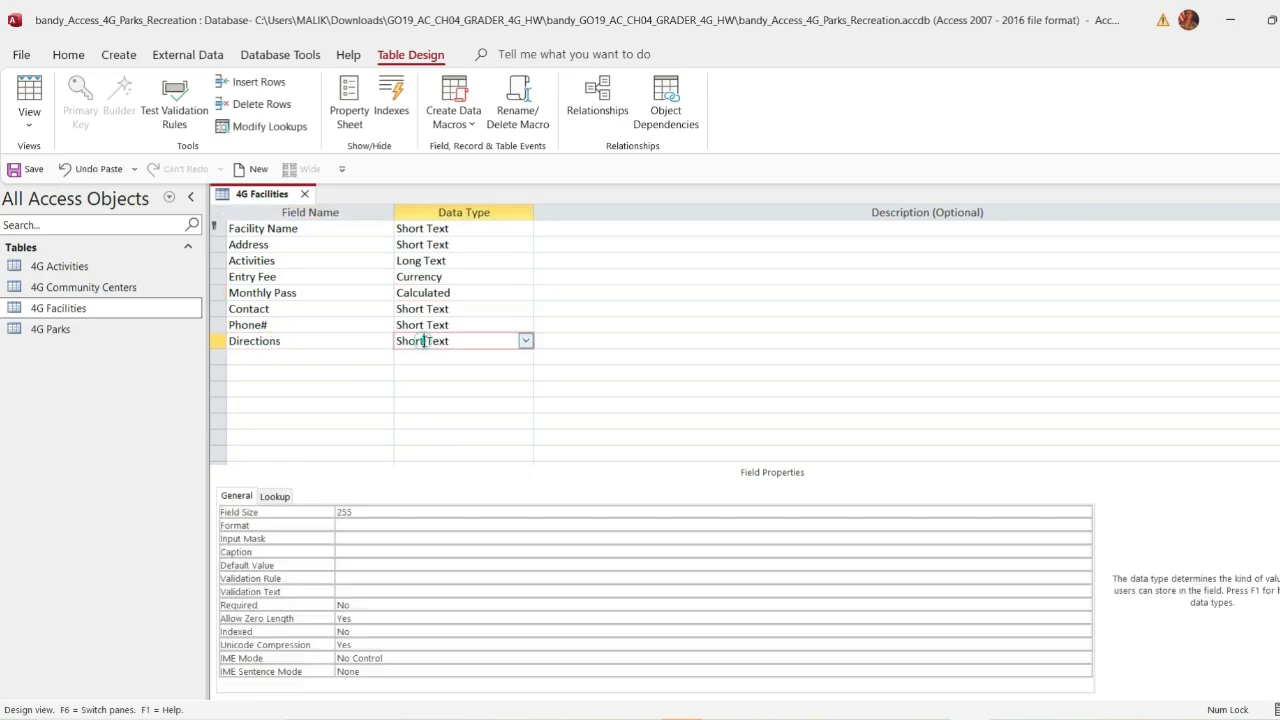
pyautogui.click(524, 341)
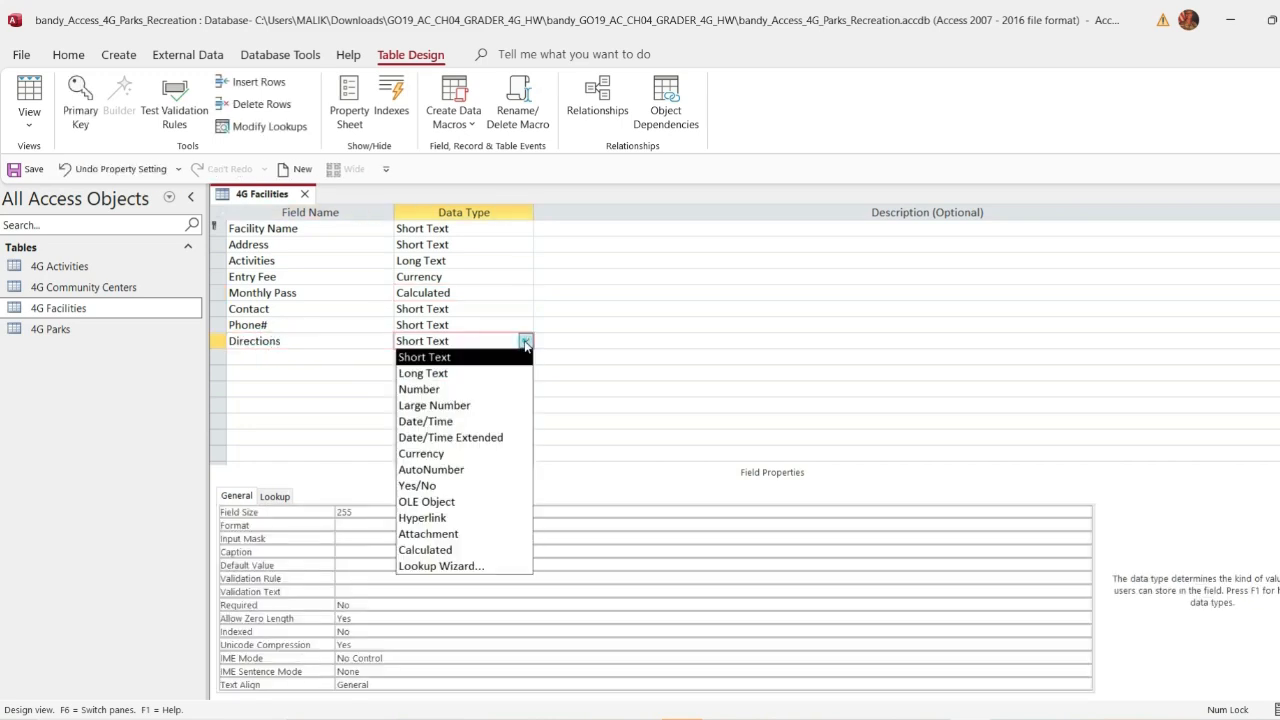
pyautogui.click(436, 536)
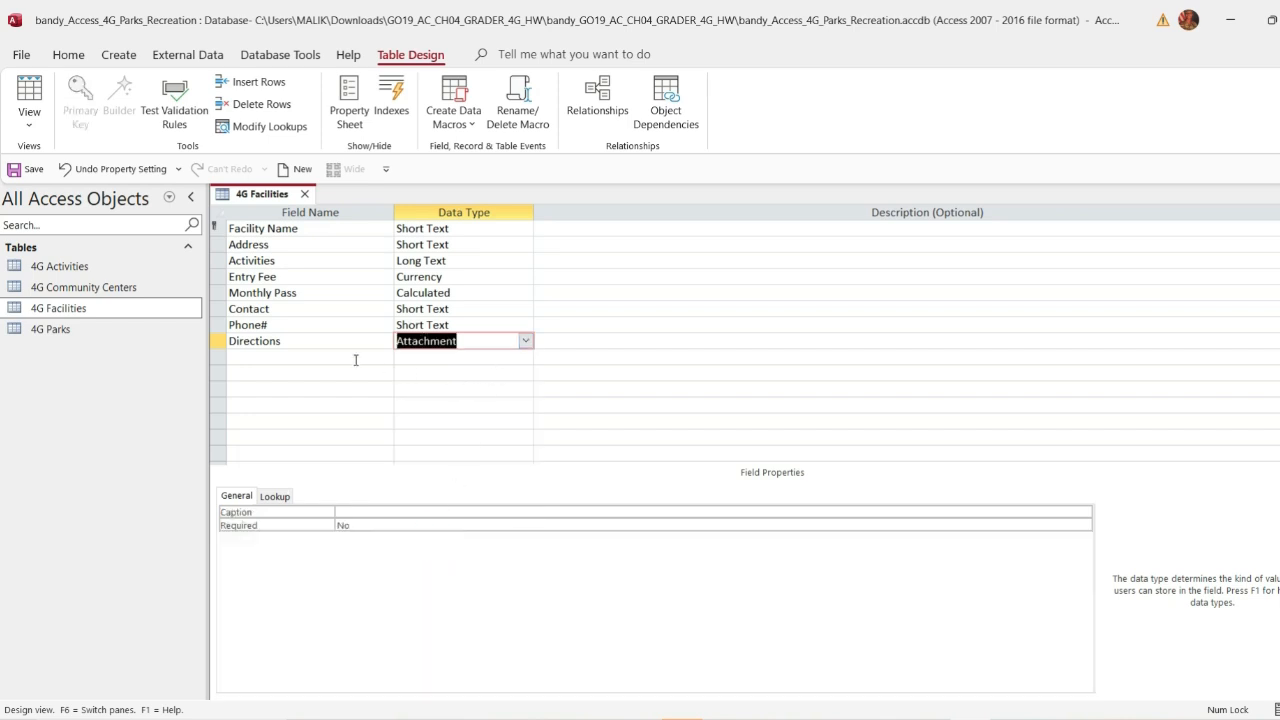
pyautogui.click(299, 341)
# Step: Copy Directions to facility from step 7 in Word and paste it in Access as the Directions field's description
pyautogui.click(895, 718)
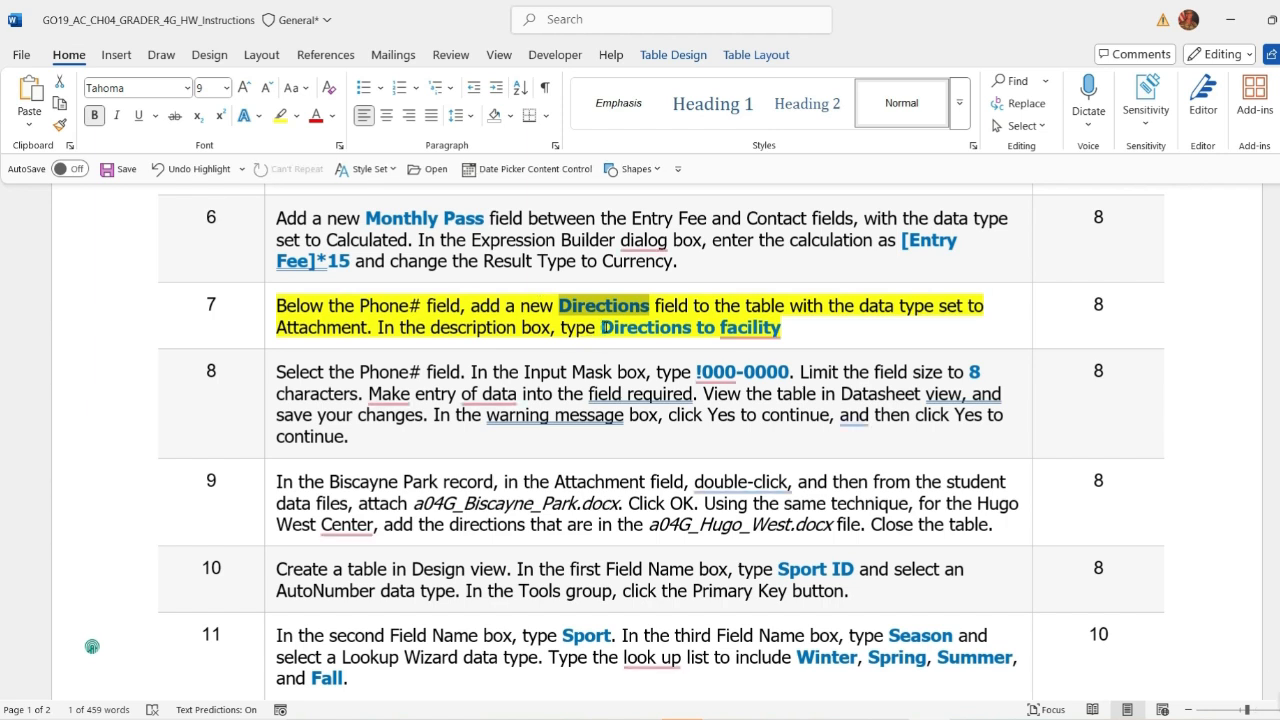
pyautogui.moveTo(604, 328); pyautogui.dragTo(750, 327)
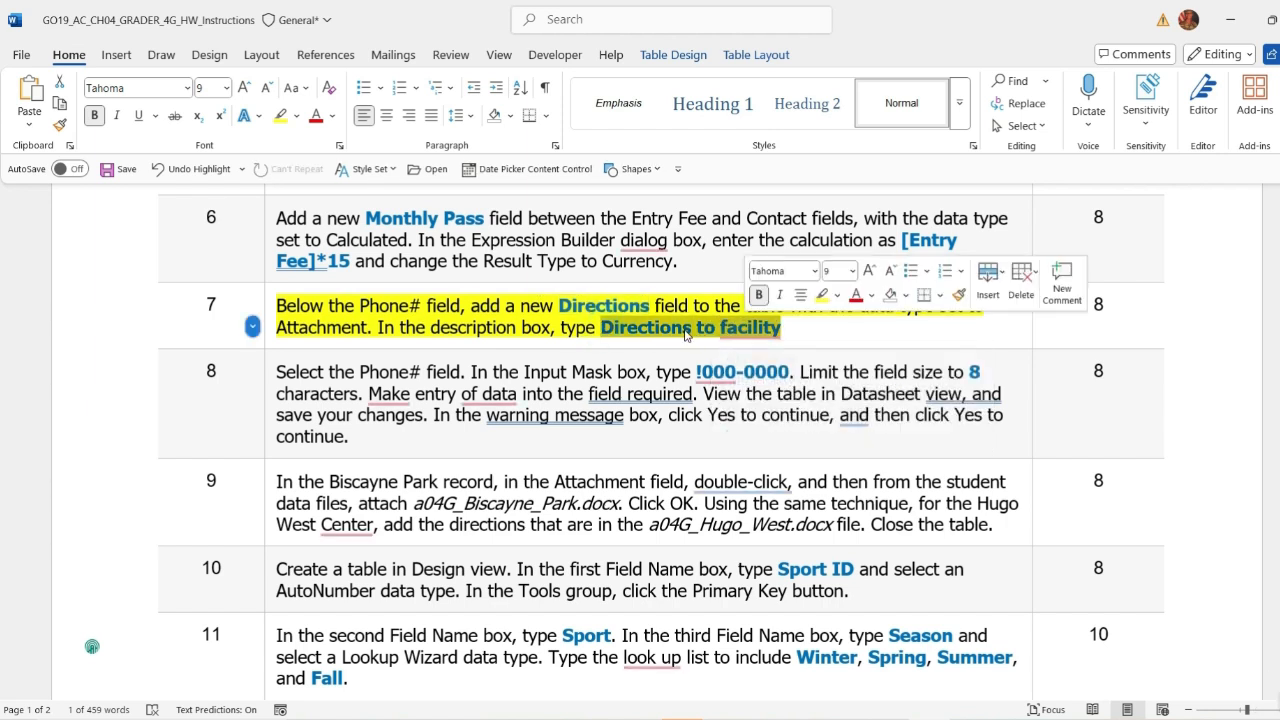
pyautogui.hotkey('ctrl', 'c')
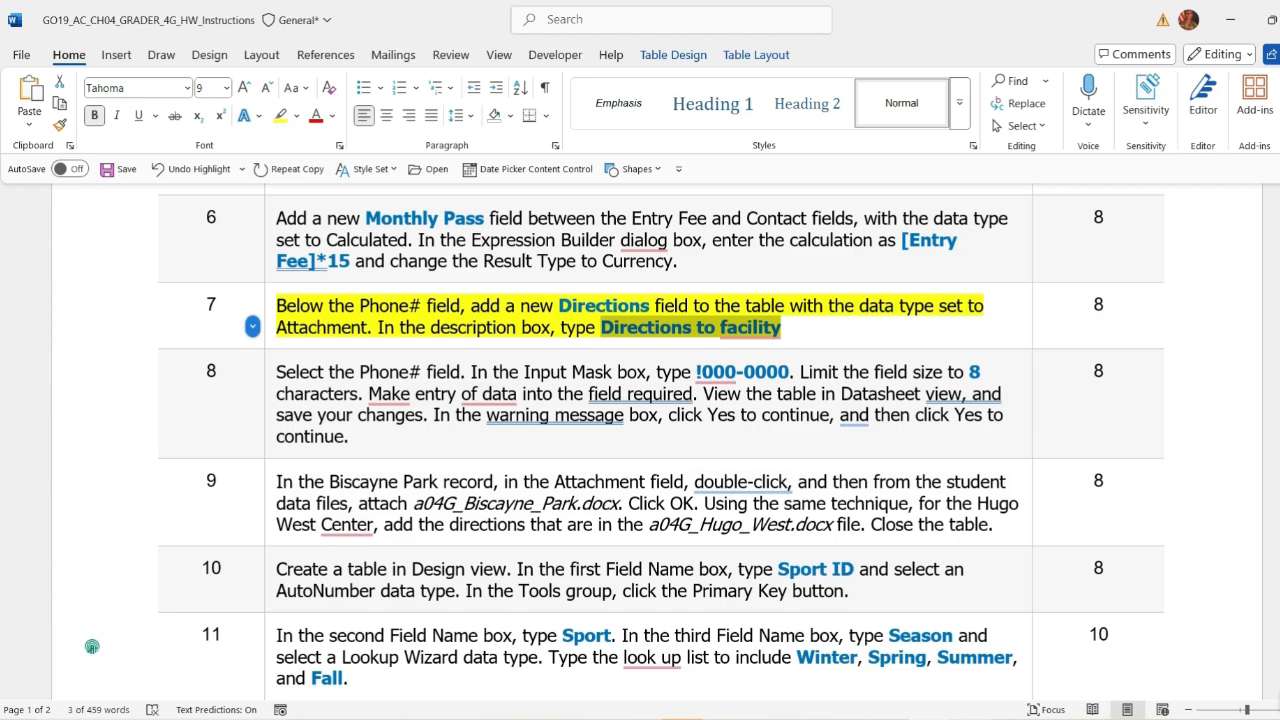
pyautogui.hotkey('alt', 'Tab')
pyautogui.click(556, 344)
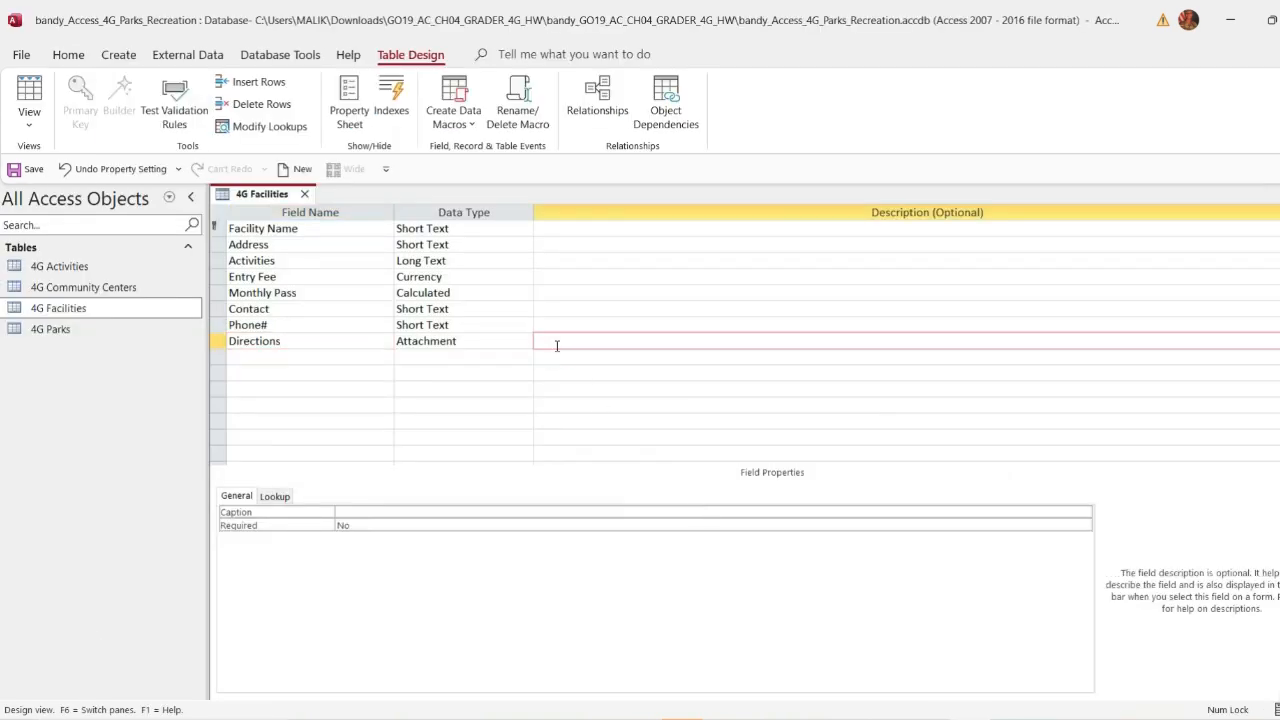
pyautogui.hotkey('ctrl', 'v')
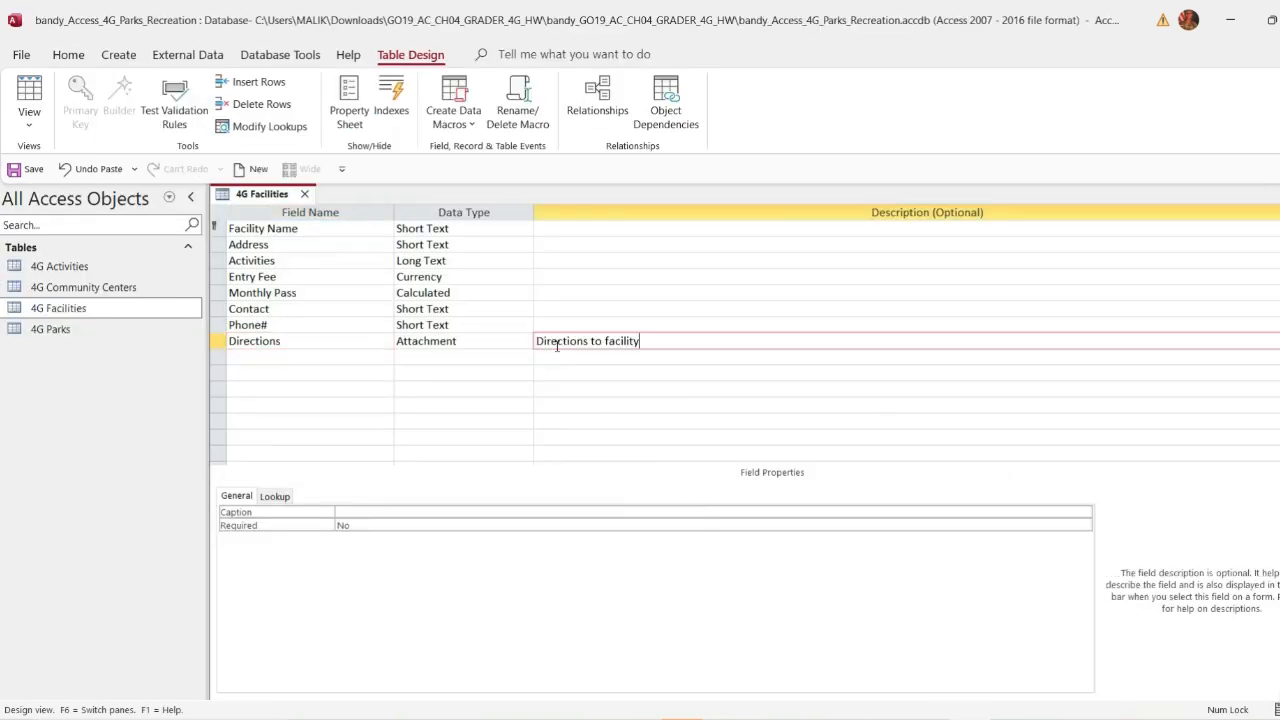
# Step: Save the 4G Facilities table and switch it to Datasheet view
pyautogui.click(330, 341)
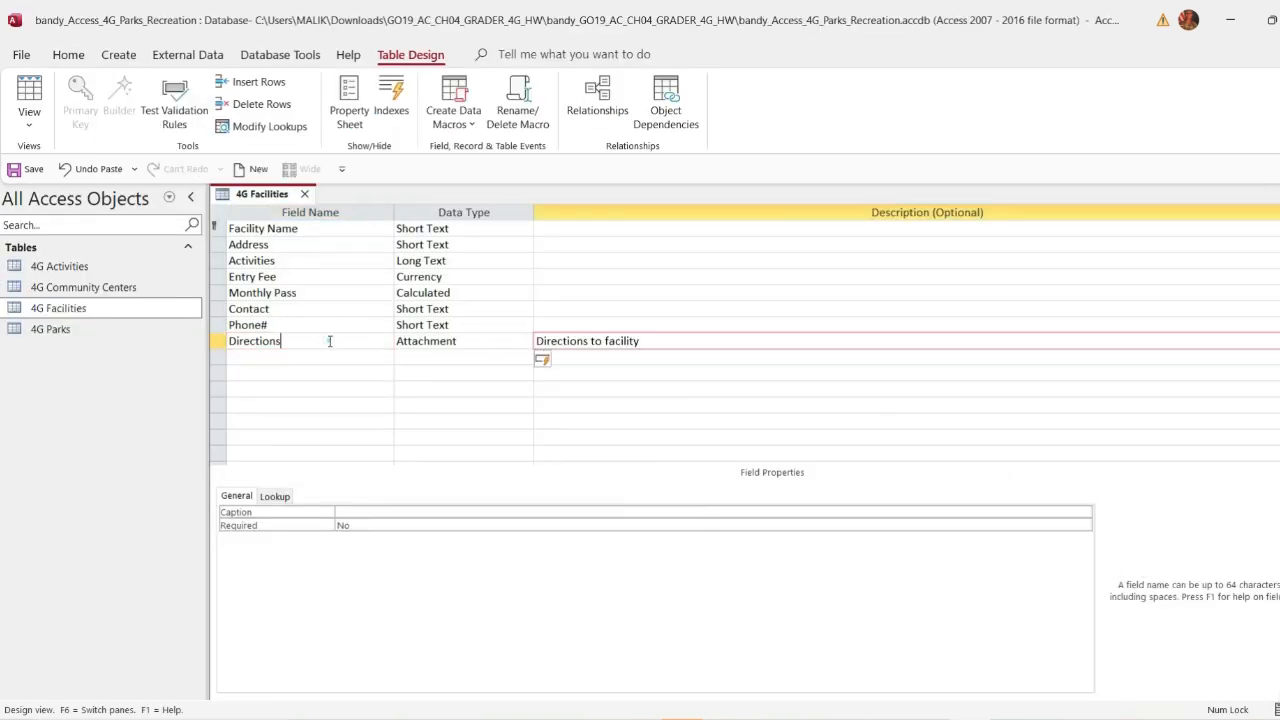
pyautogui.click(12, 172)
pyautogui.rightClick(267, 196)
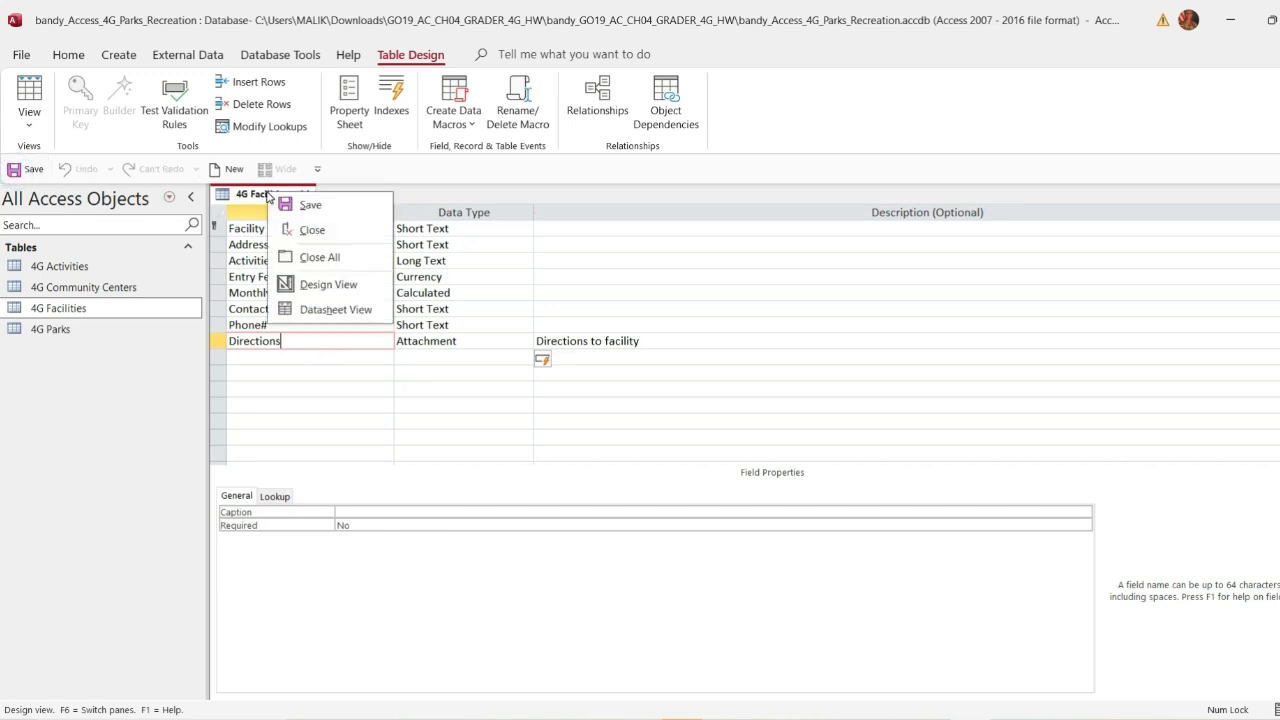
pyautogui.click(333, 310)
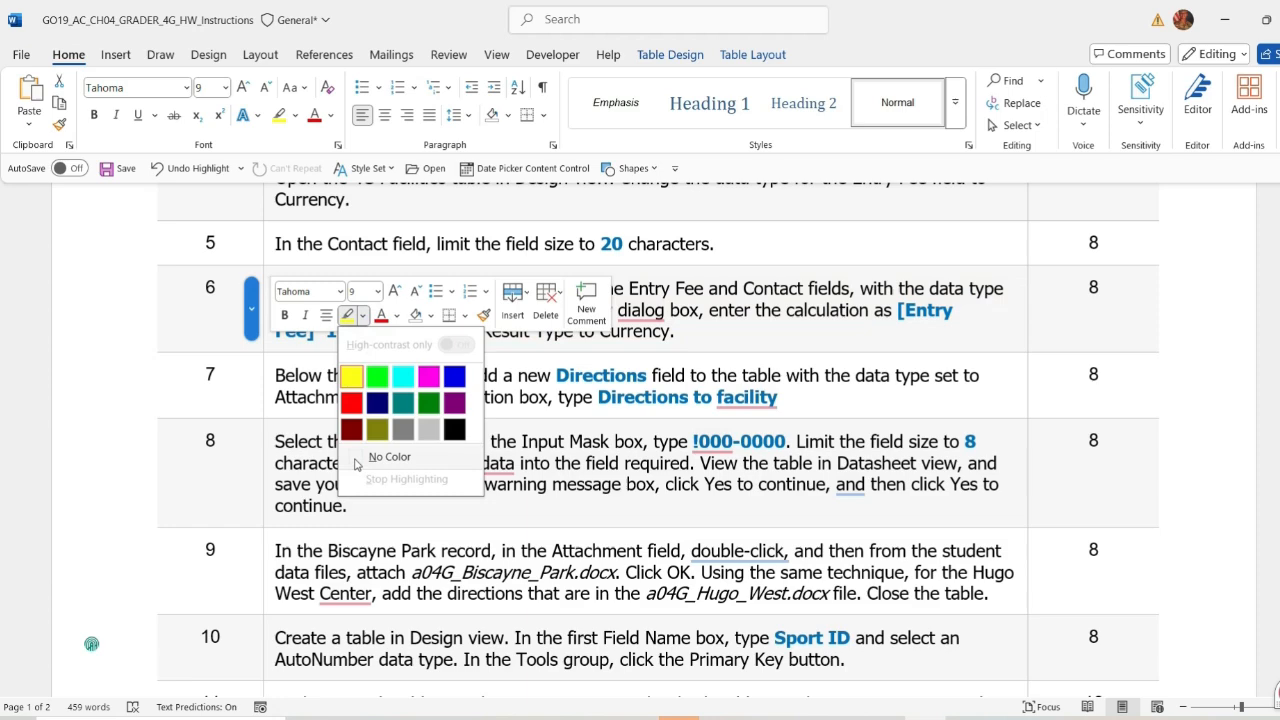
# Step: In the Word instructions, clear the highlight from step 6 and highlight step 7 in yellow
pyautogui.click(357, 457)
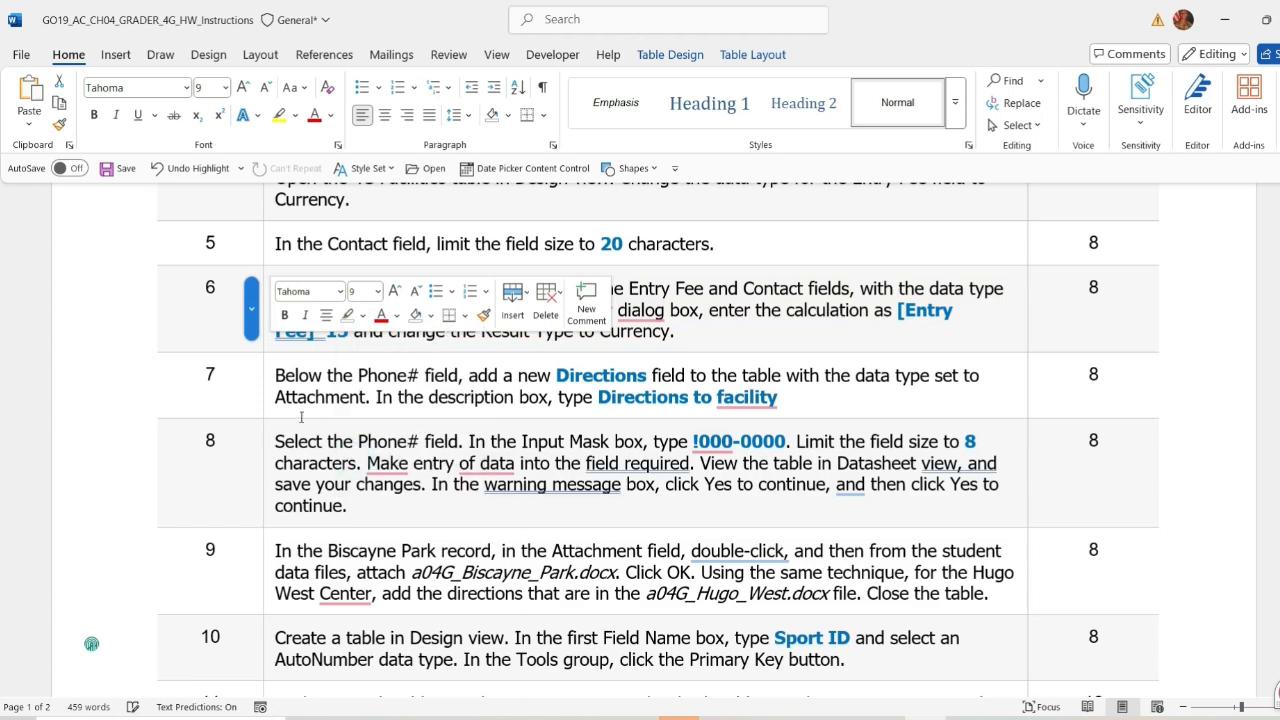
pyautogui.click(278, 413)
pyautogui.click(268, 413)
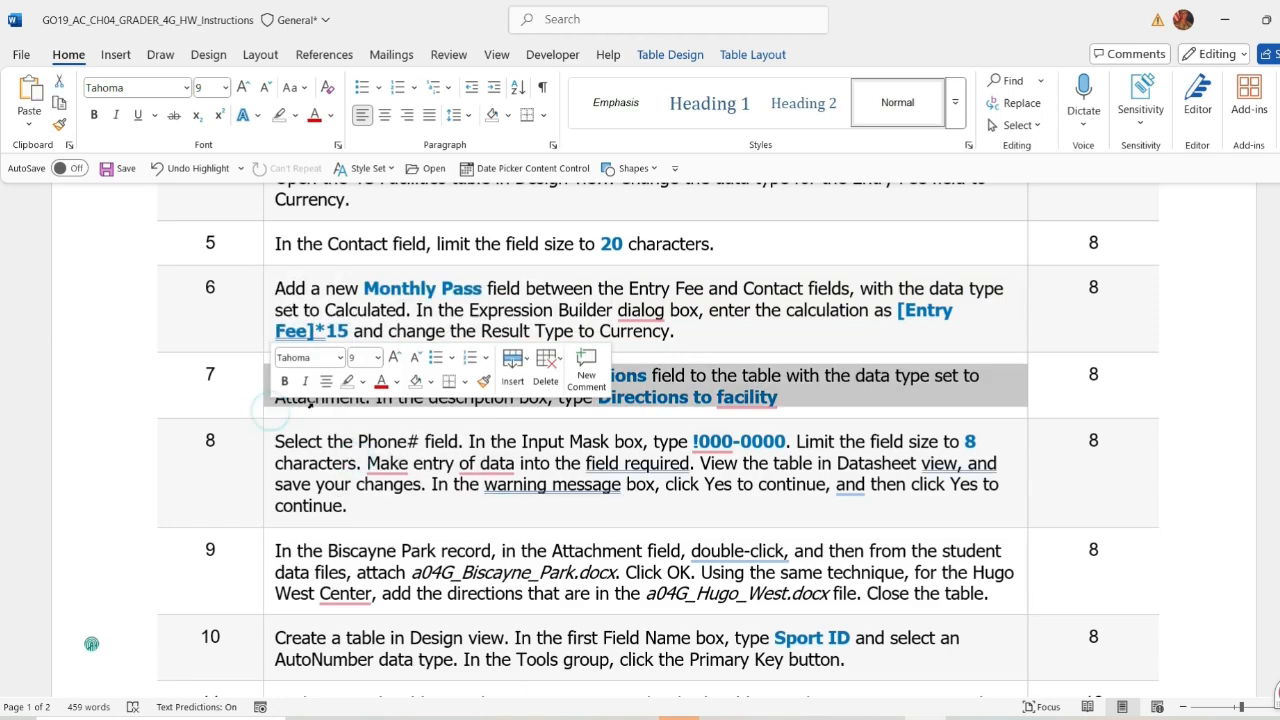
pyautogui.click(362, 381)
pyautogui.click(349, 442)
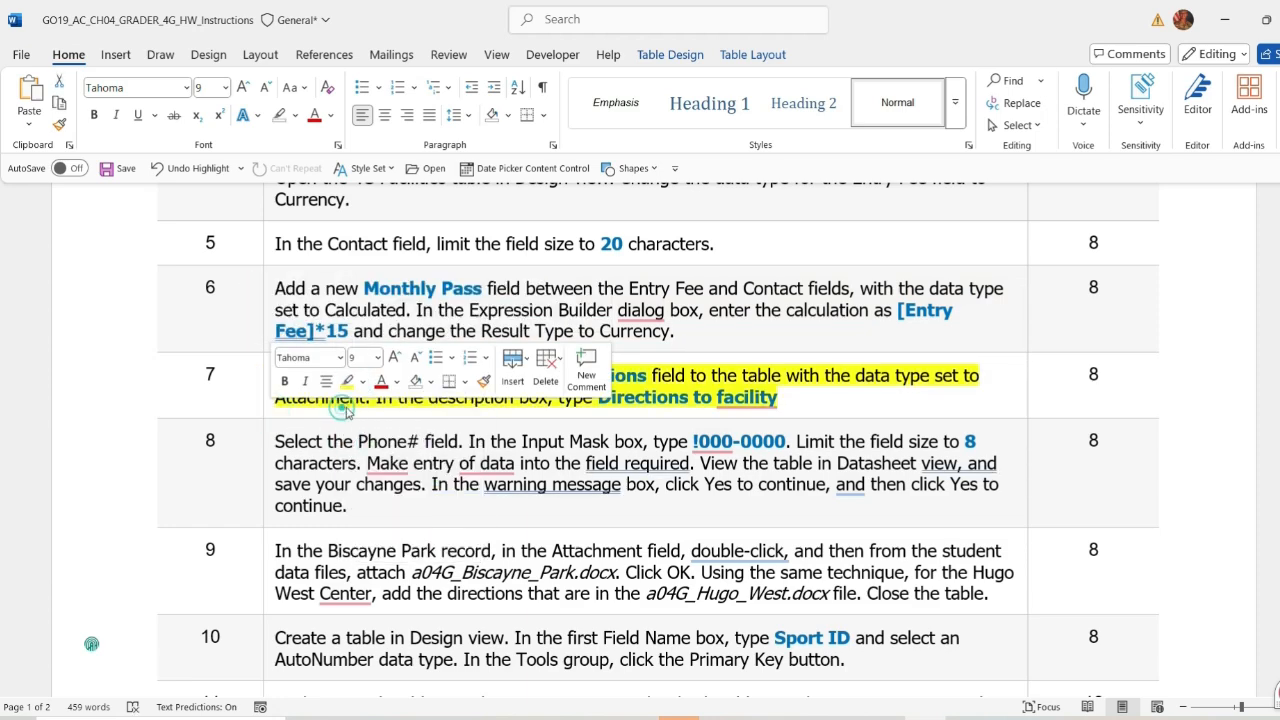
# Step: Copy Directions from step 7 in Word and paste it in Access as a new field name below Phone#
pyautogui.click(340, 410)
pyautogui.scroll(-2, 370, 340)
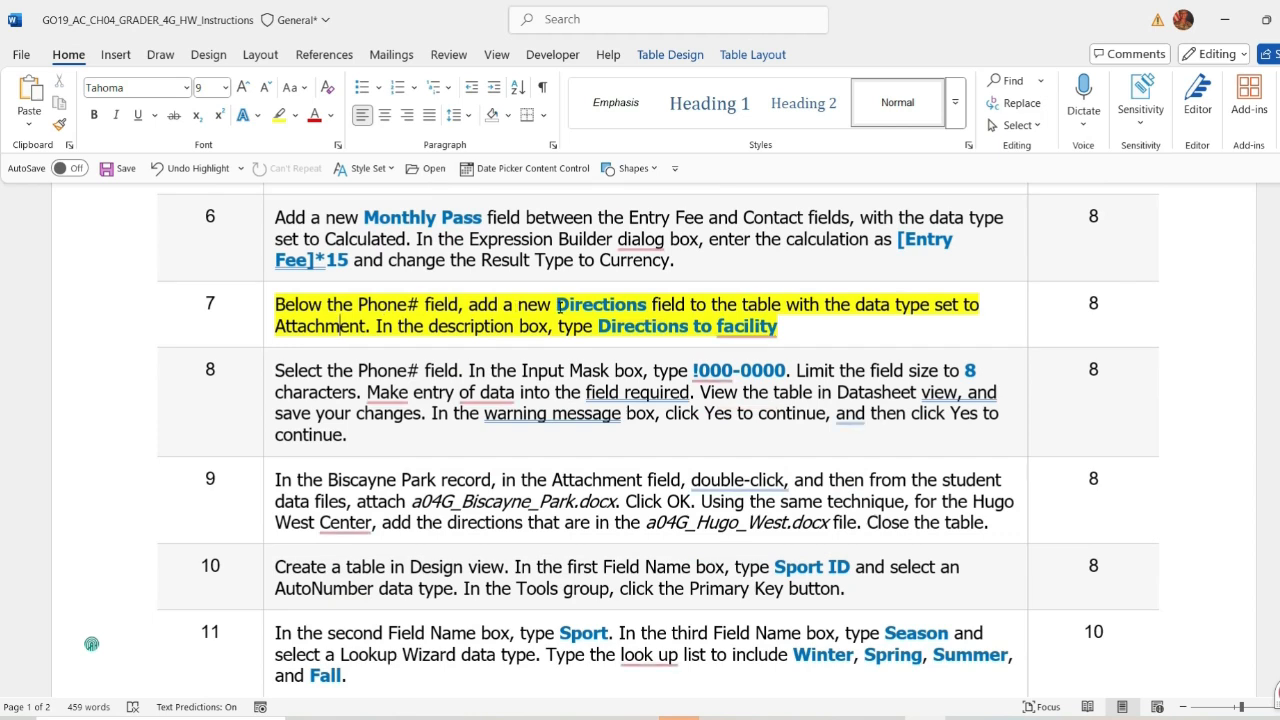
pyautogui.moveTo(558, 305); pyautogui.dragTo(648, 311)
pyautogui.hotkey('ctrl', 'c')
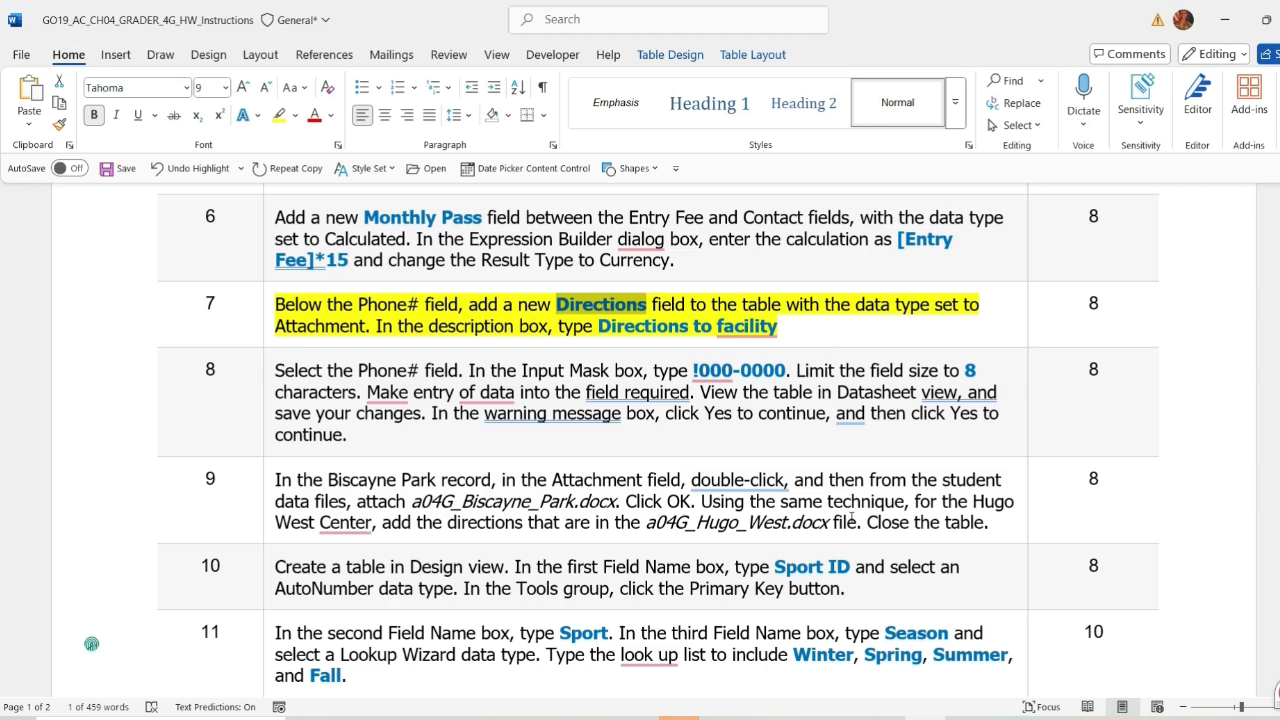
pyautogui.click(966, 718)
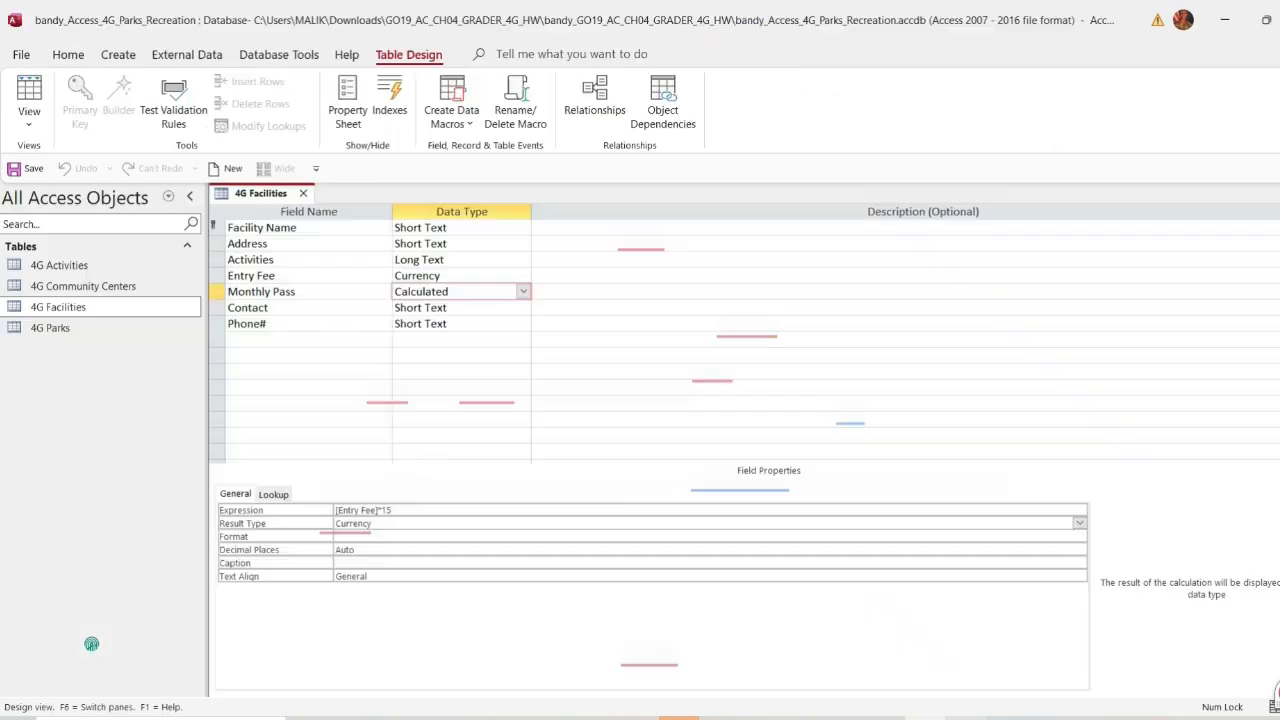
pyautogui.click(271, 340)
pyautogui.hotkey('ctrl', 'v')
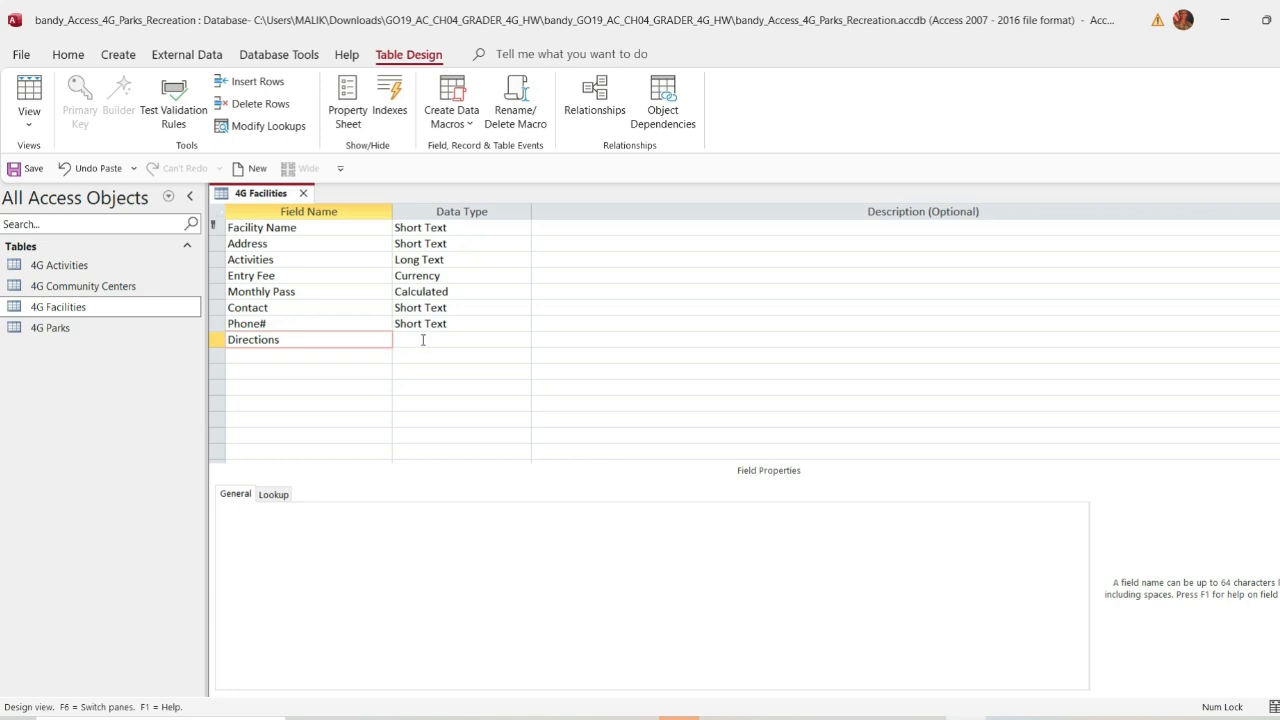
# Step: Set the new Directions field's data type to Attachment
pyautogui.click(422, 340)
pyautogui.click(523, 340)
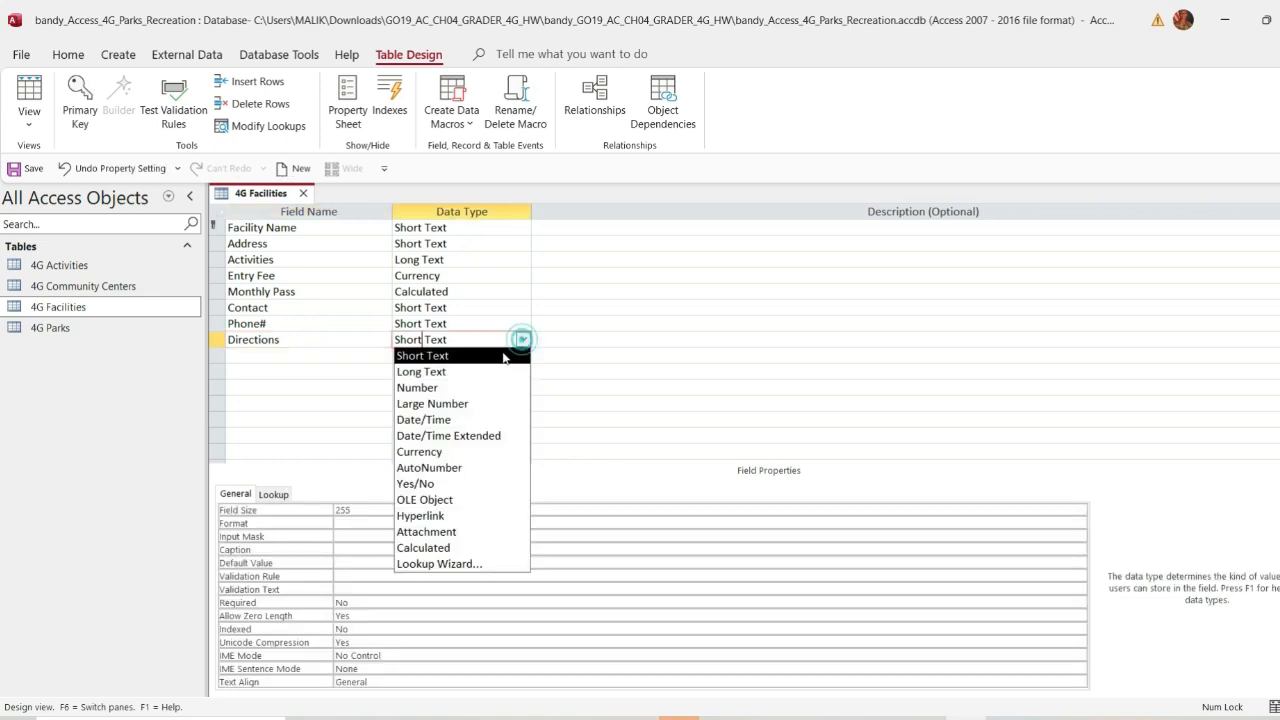
pyautogui.click(434, 531)
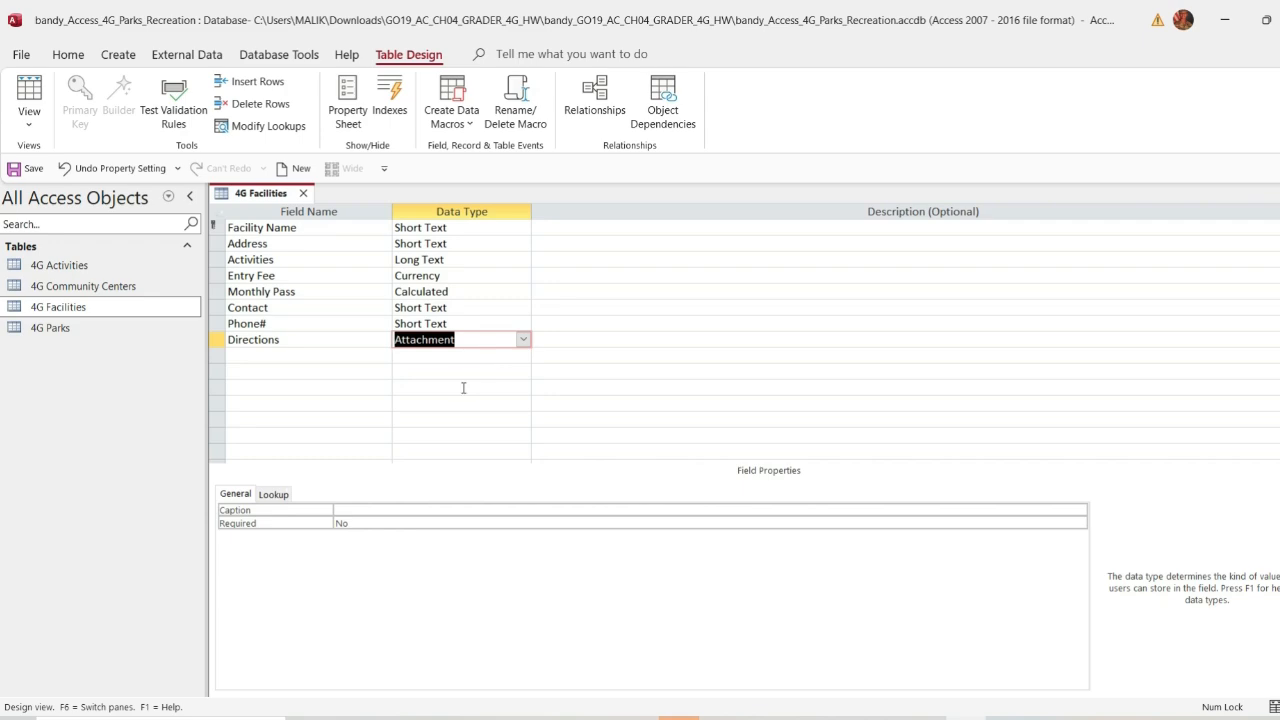
pyautogui.click(299, 339)
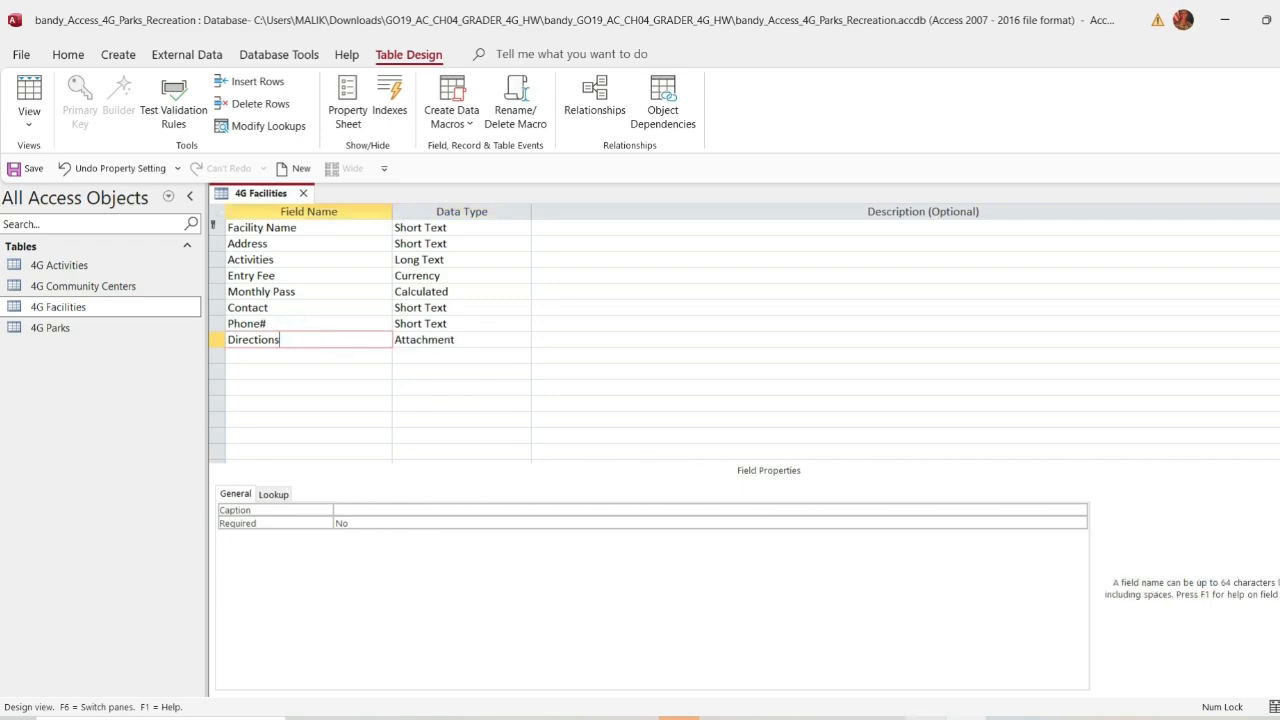
# Step: Copy Directions to facility from step 7 in Word and paste it in Access as the description of the Directions field
pyautogui.click(925, 718)
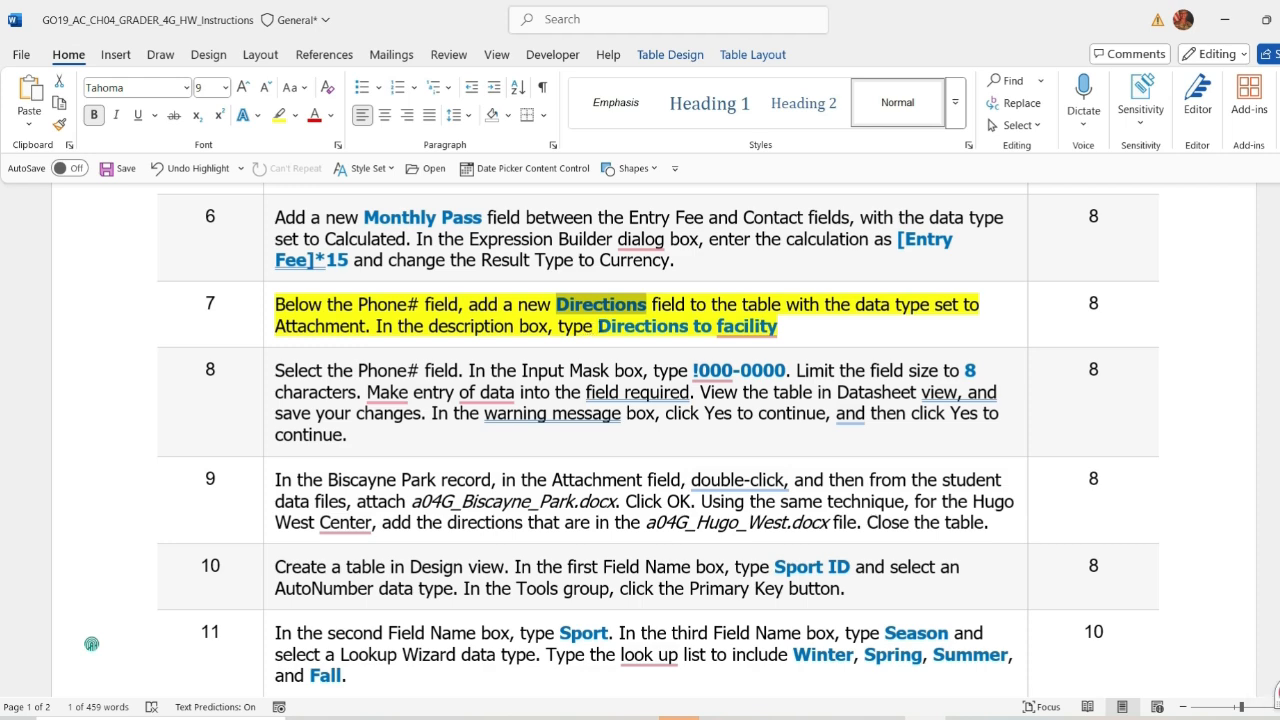
pyautogui.moveTo(598, 327); pyautogui.dragTo(745, 325)
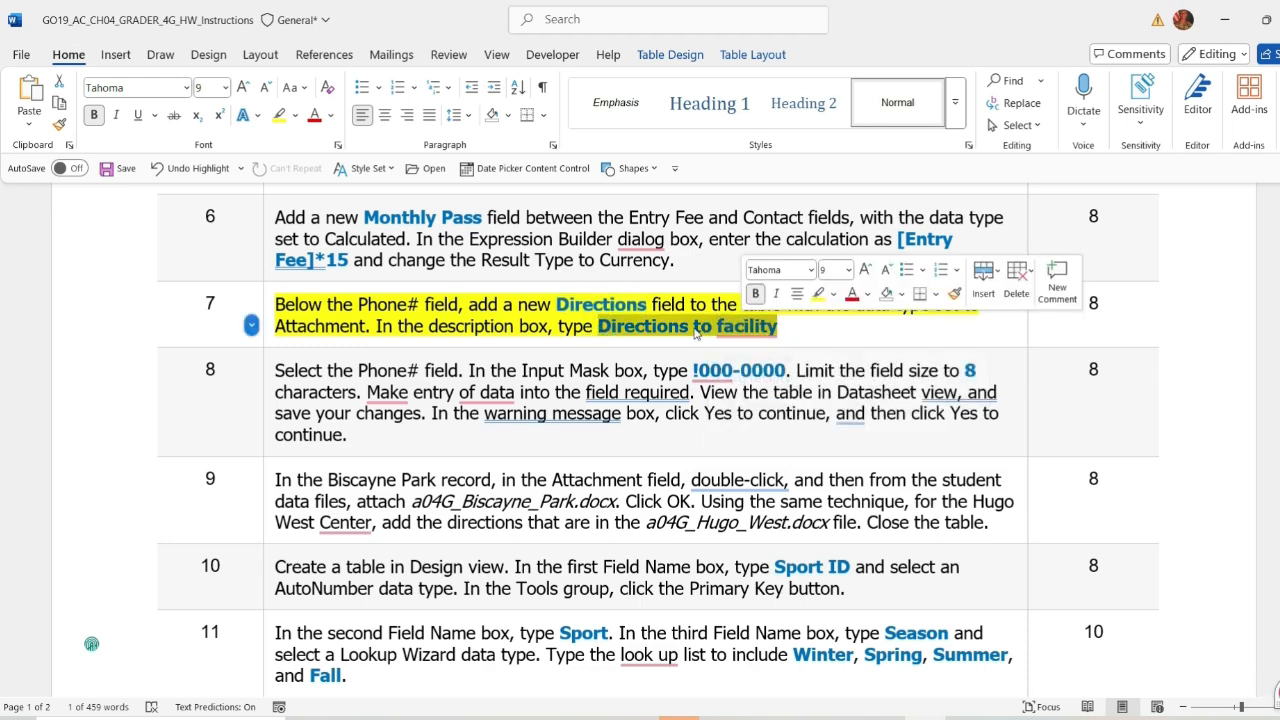
pyautogui.hotkey('ctrl', 'c')
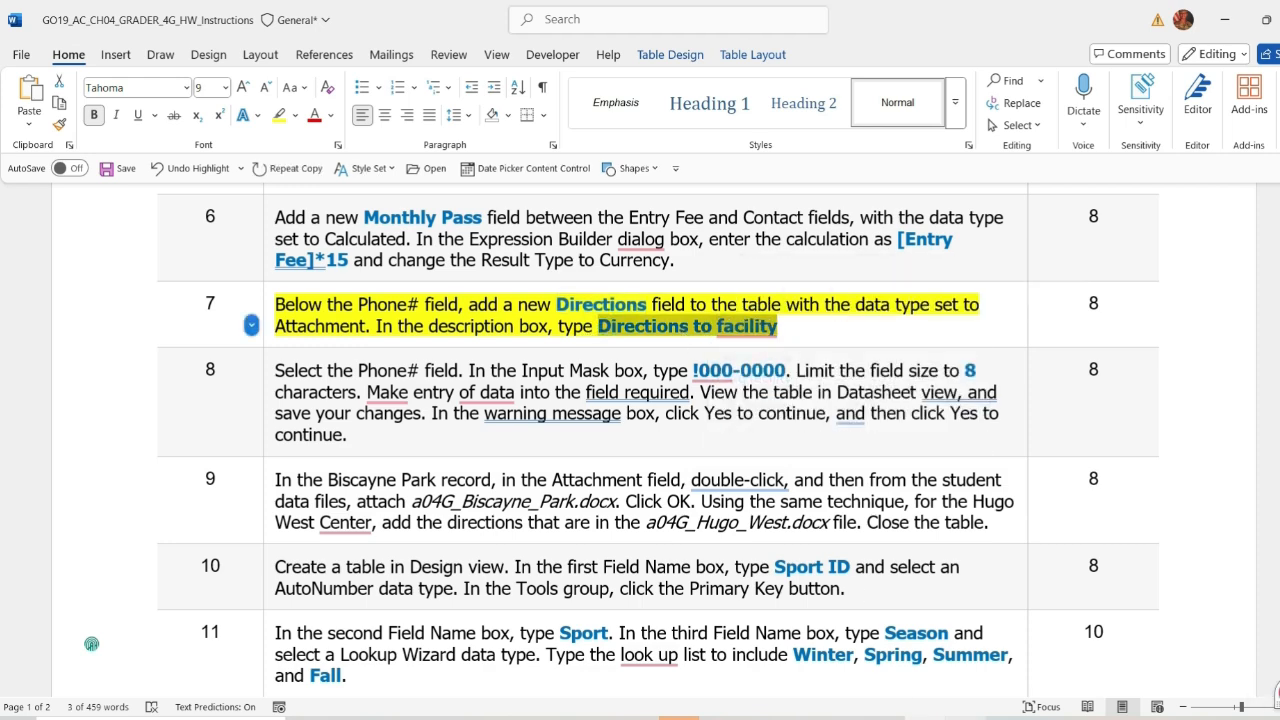
pyautogui.hotkey('alt', 'Tab')
pyautogui.click(554, 344)
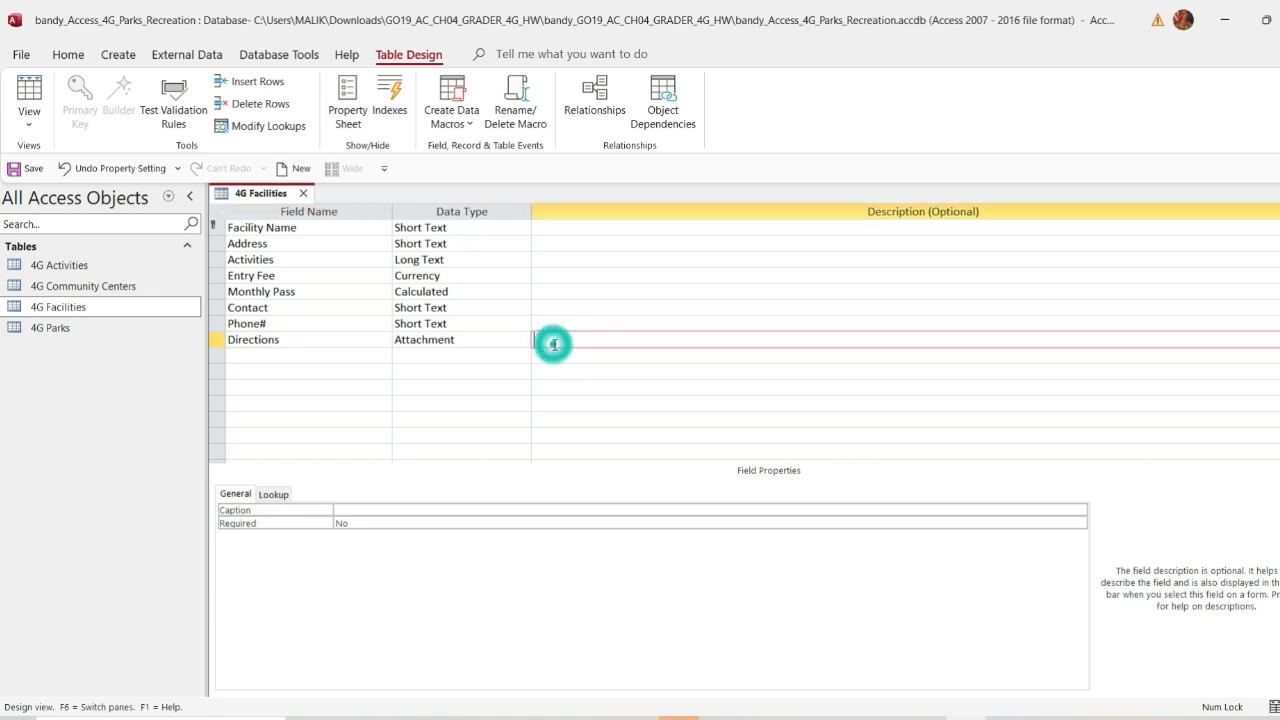
pyautogui.hotkey('ctrl', 'v')
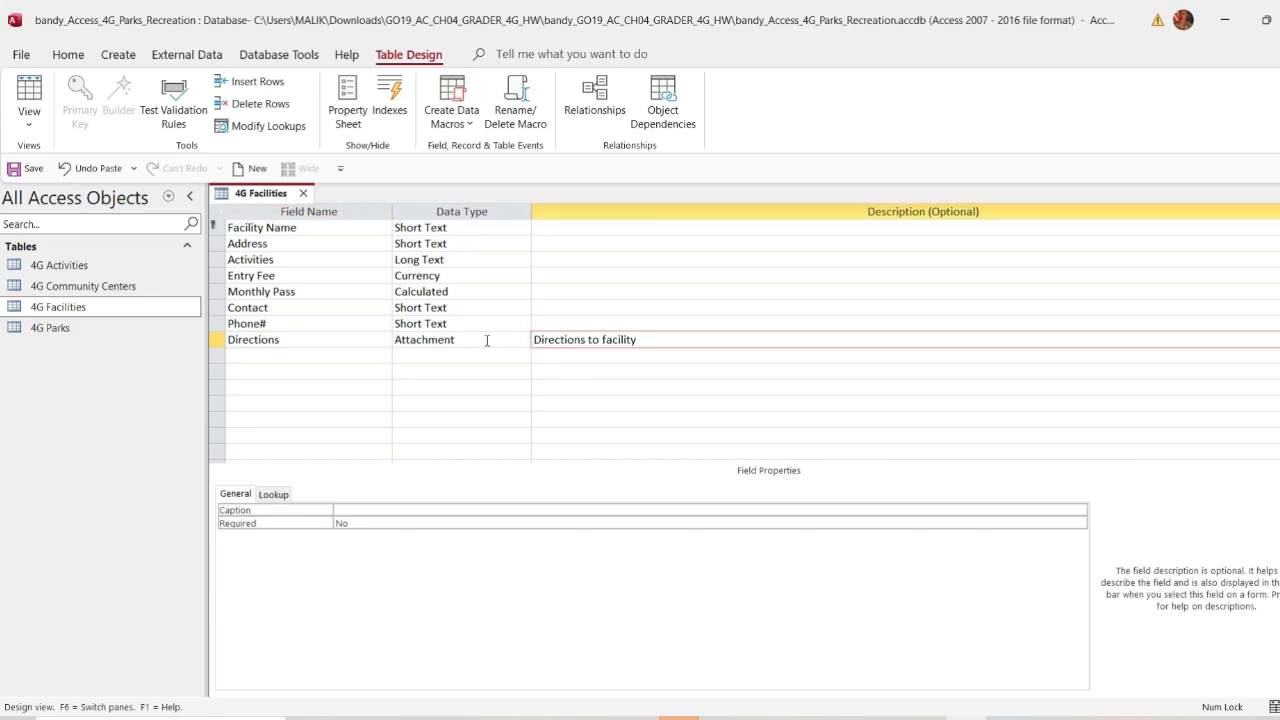
pyautogui.click(329, 339)
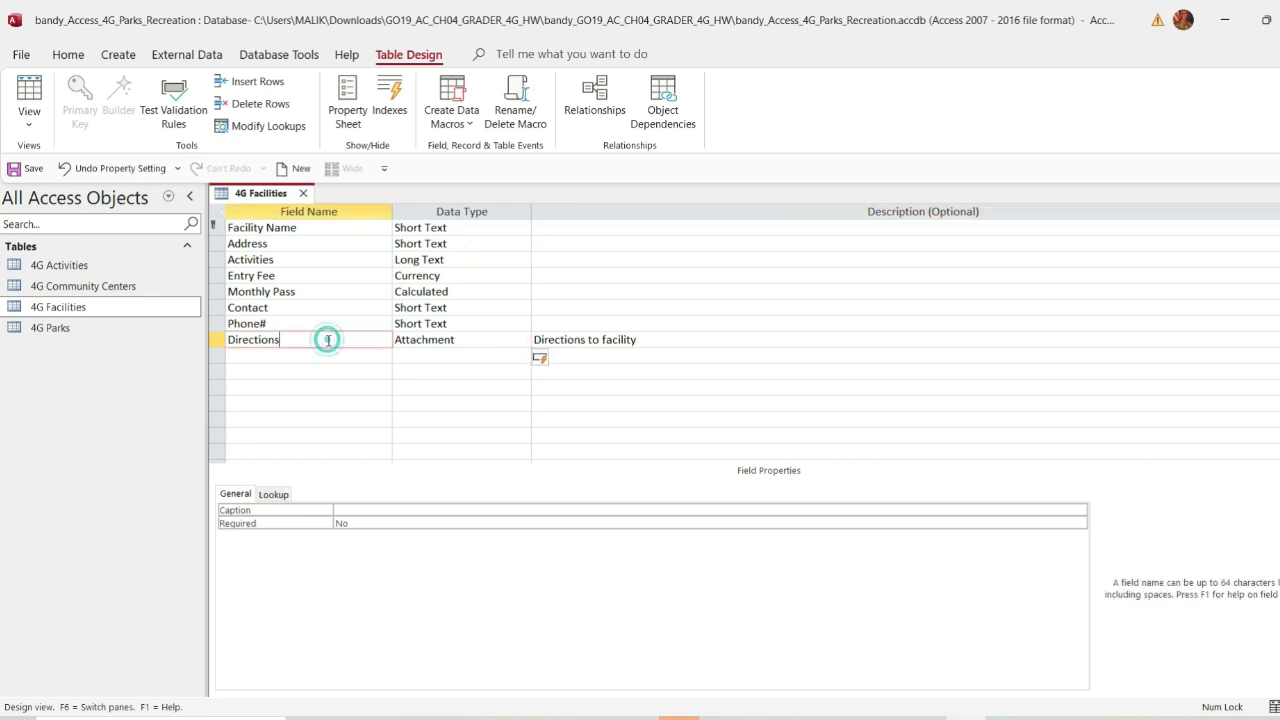
# Step: Save the 4G Facilities table and switch it to Datasheet view
pyautogui.click(13, 170)
pyautogui.rightClick(266, 195)
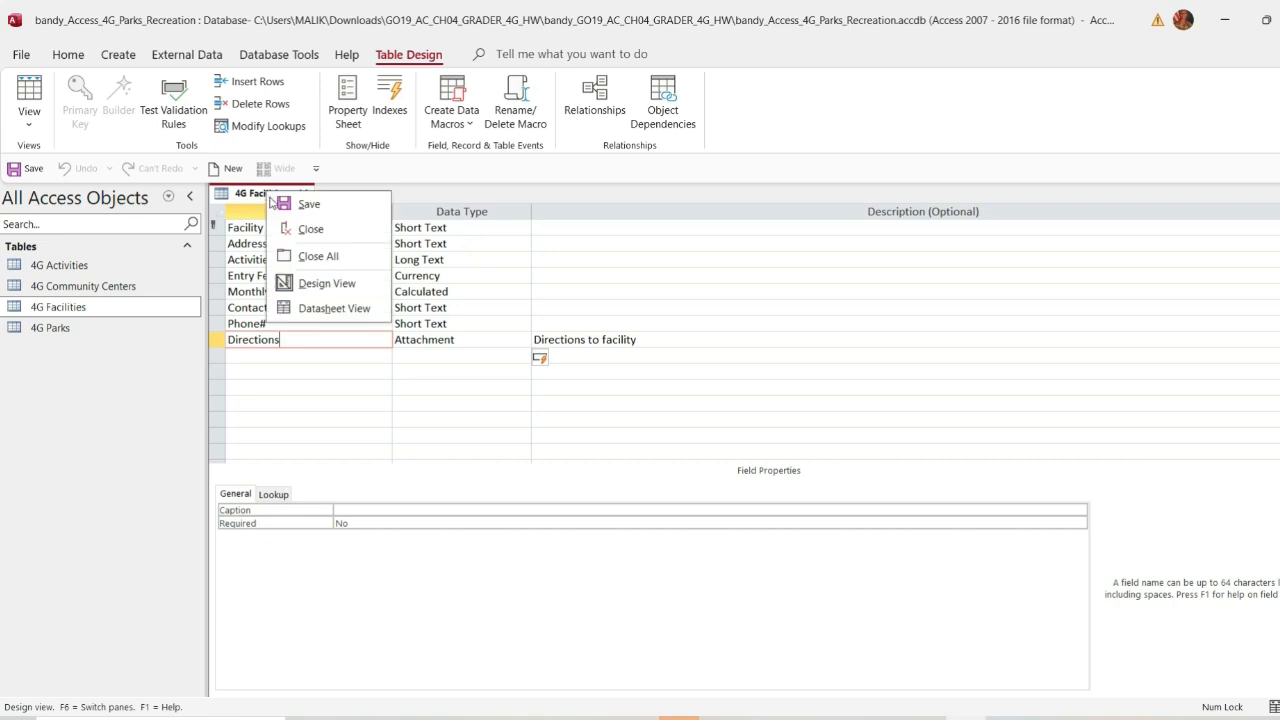
pyautogui.click(330, 309)
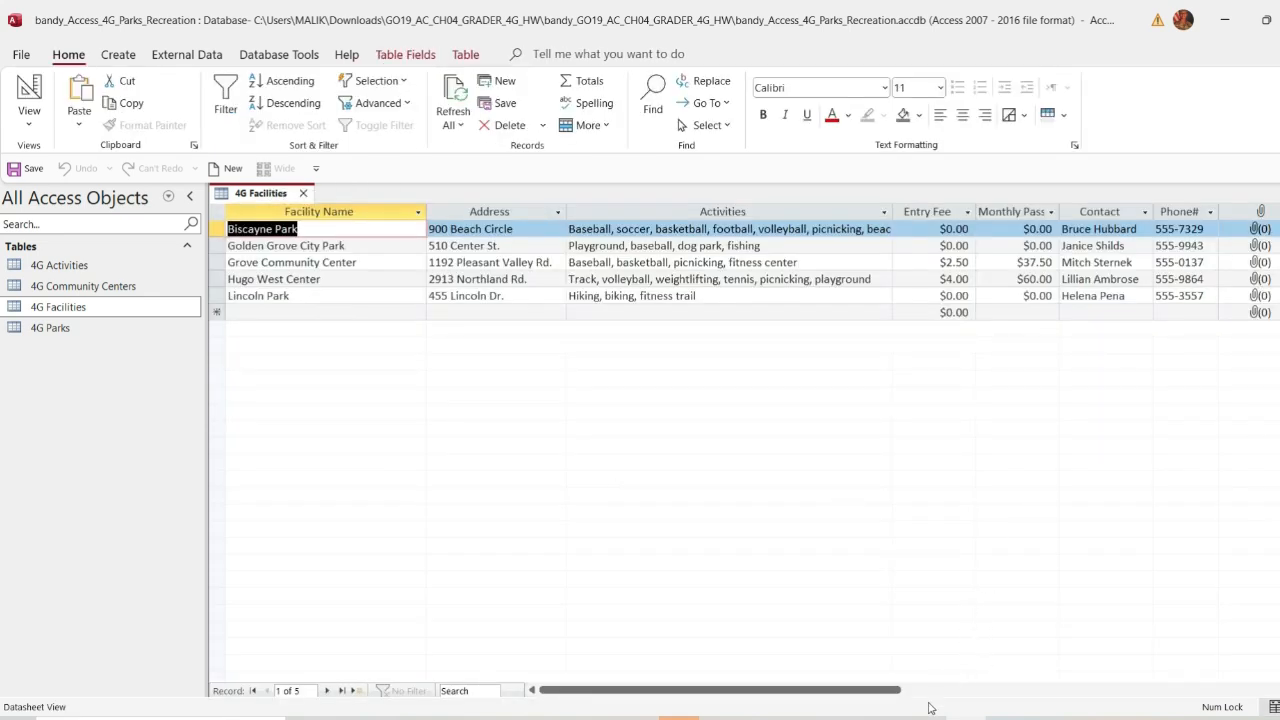
# Step: In the Word instructions, clear the highlight from step 7 and highlight step 8 in yellow
pyautogui.click(932, 710)
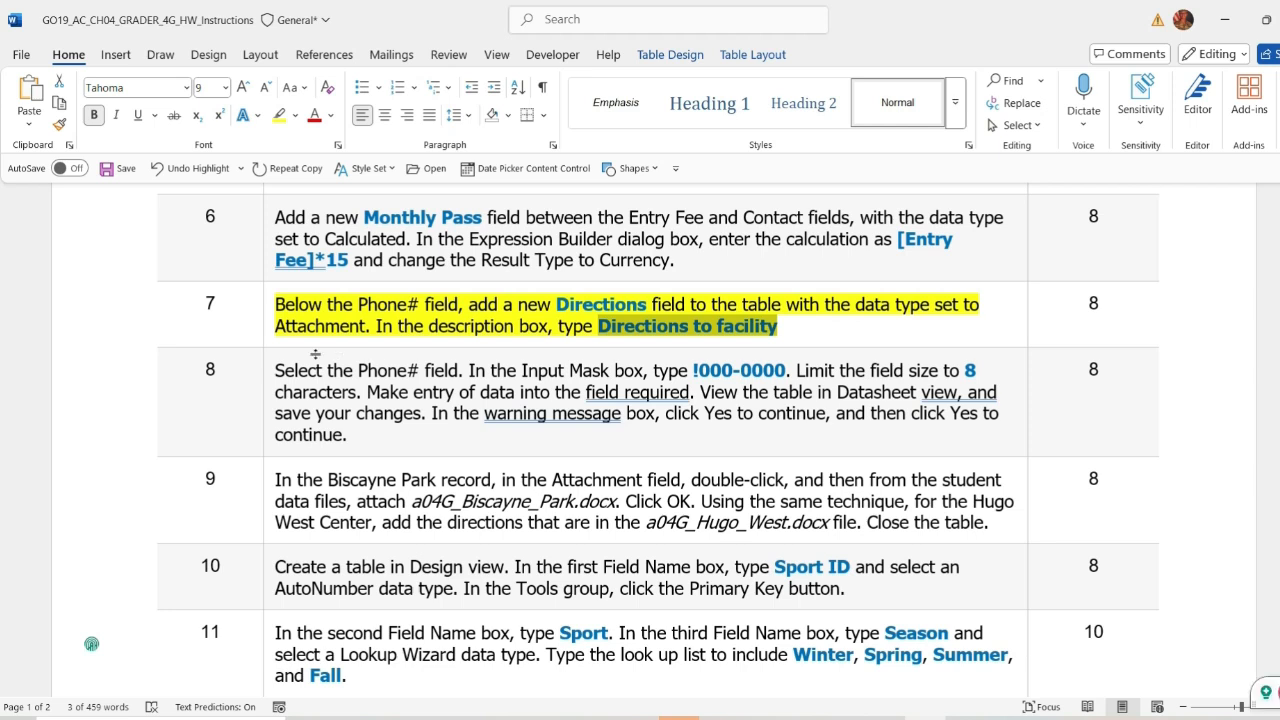
pyautogui.click(268, 340)
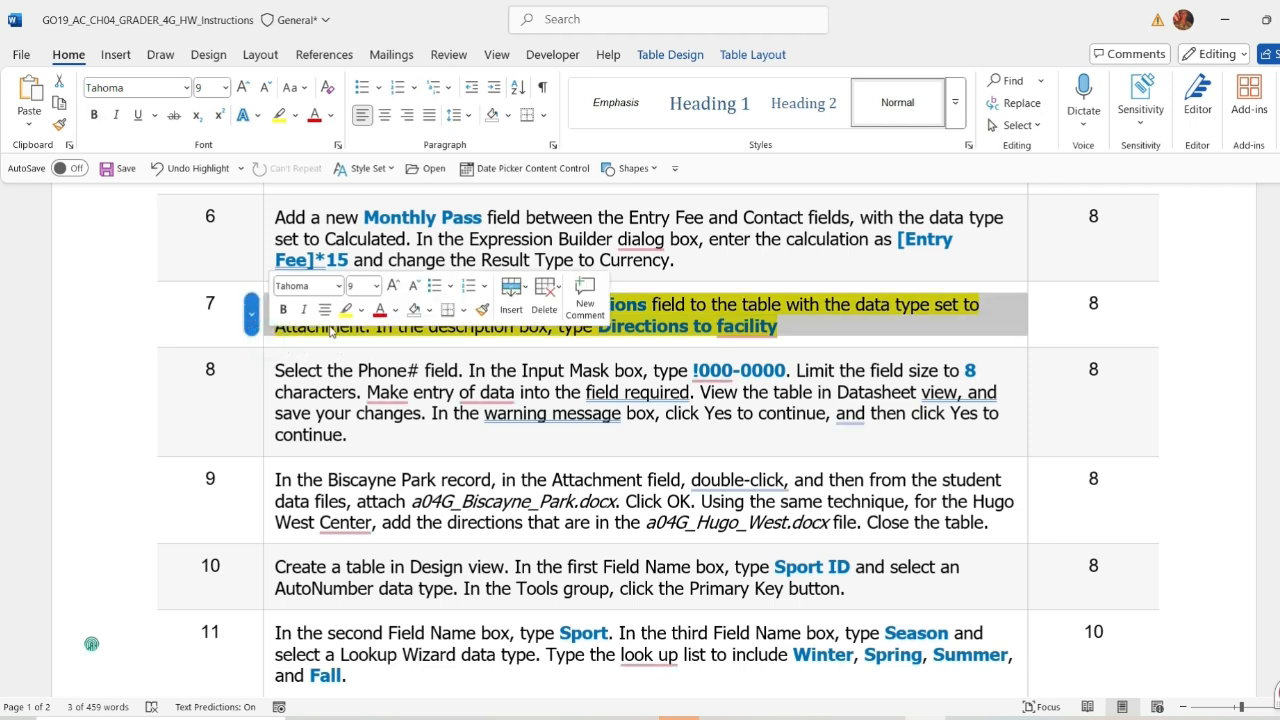
pyautogui.click(361, 310)
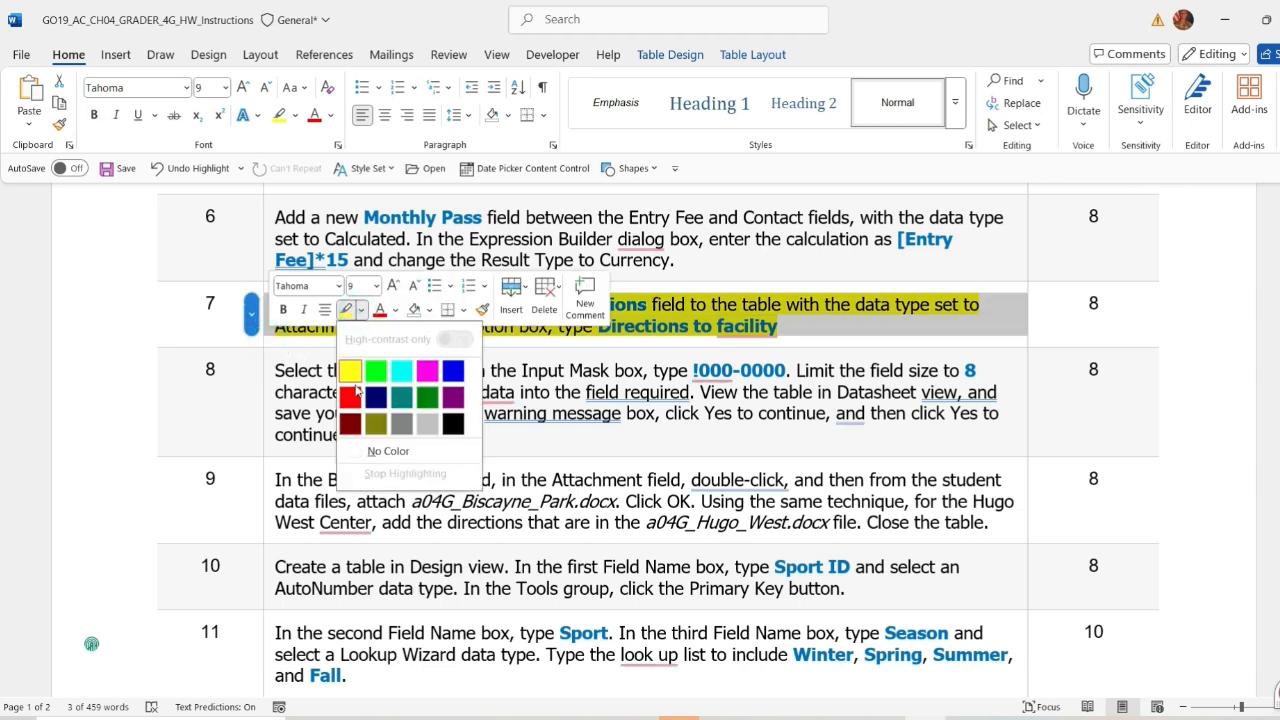
pyautogui.click(362, 450)
pyautogui.press('Right')
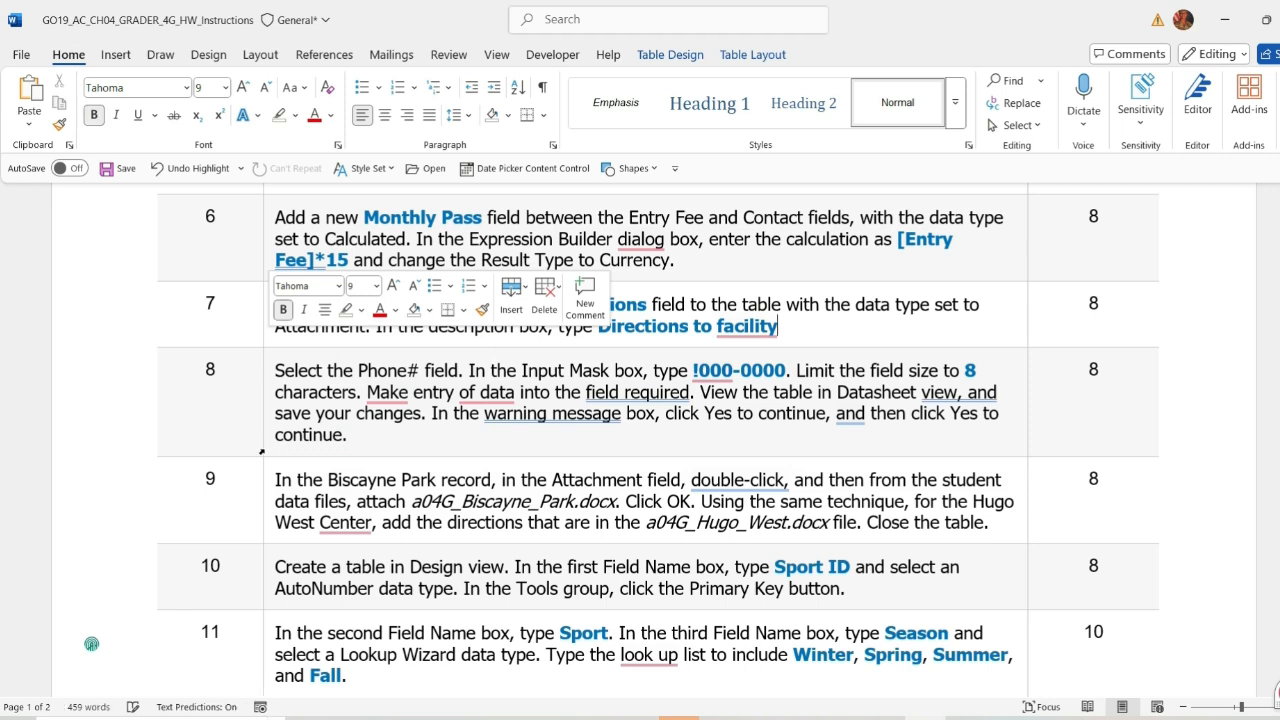
pyautogui.click(270, 452)
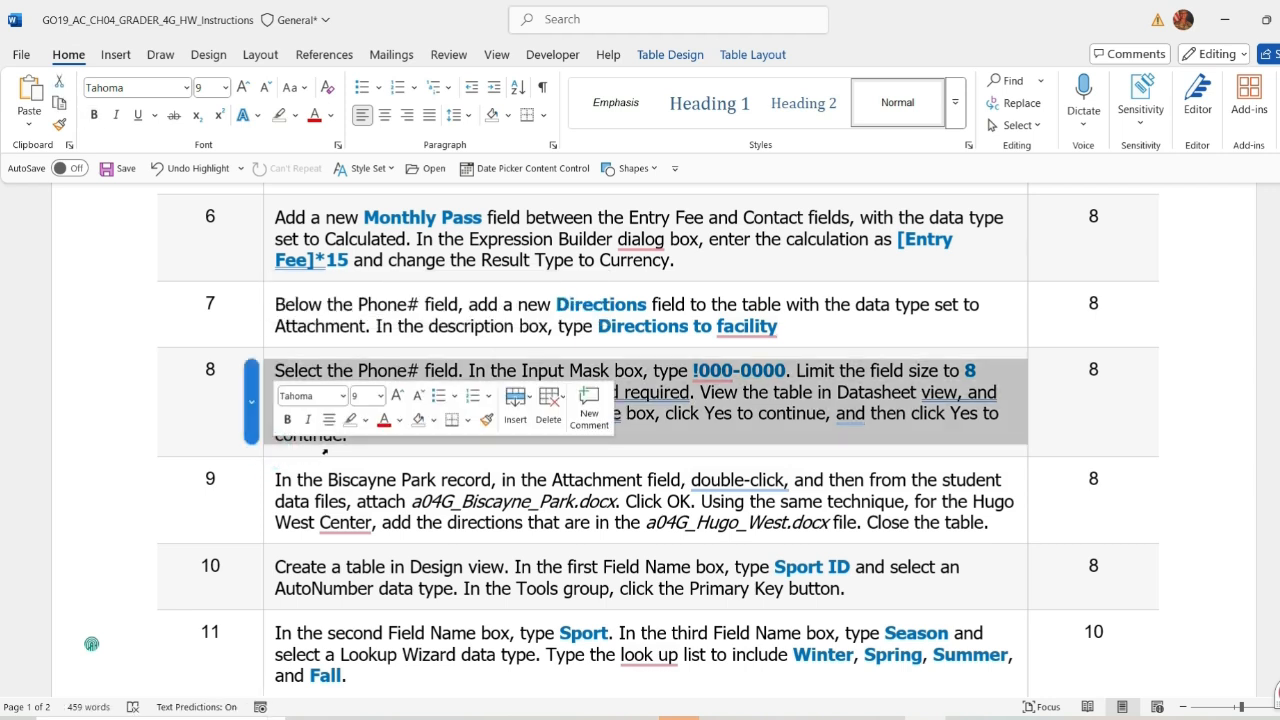
pyautogui.click(366, 420)
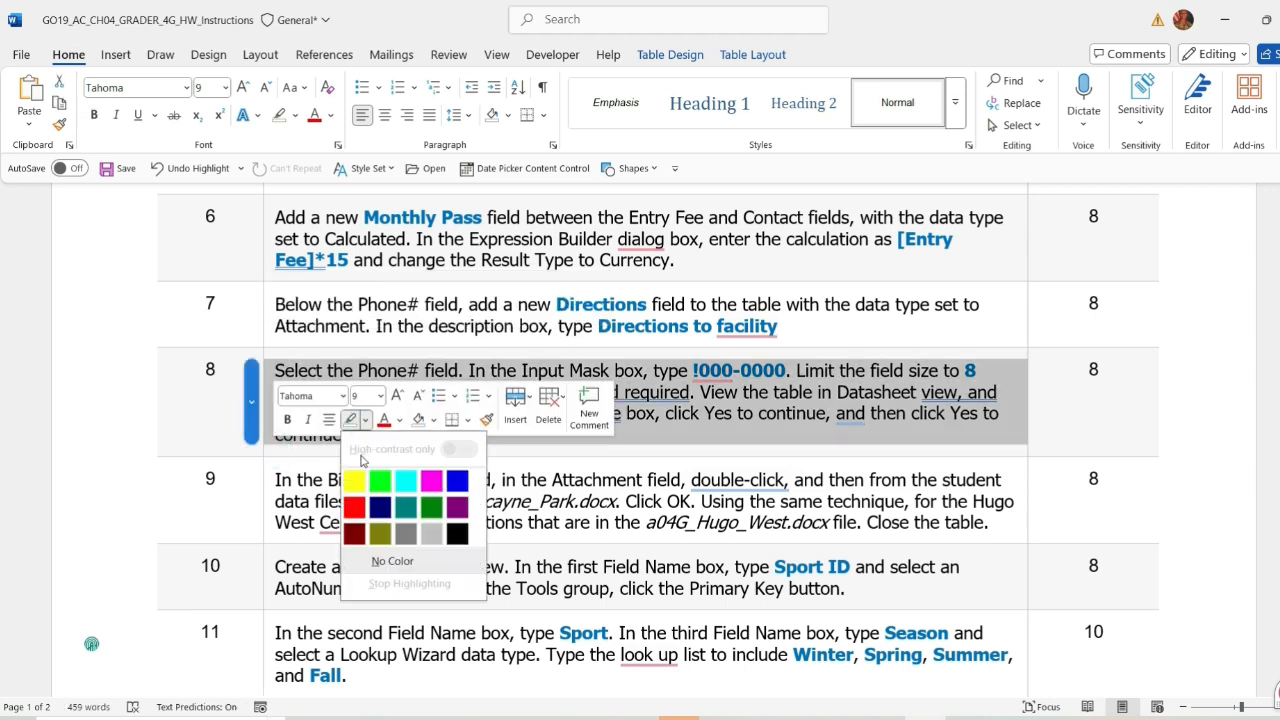
pyautogui.click(354, 482)
pyautogui.click(352, 440)
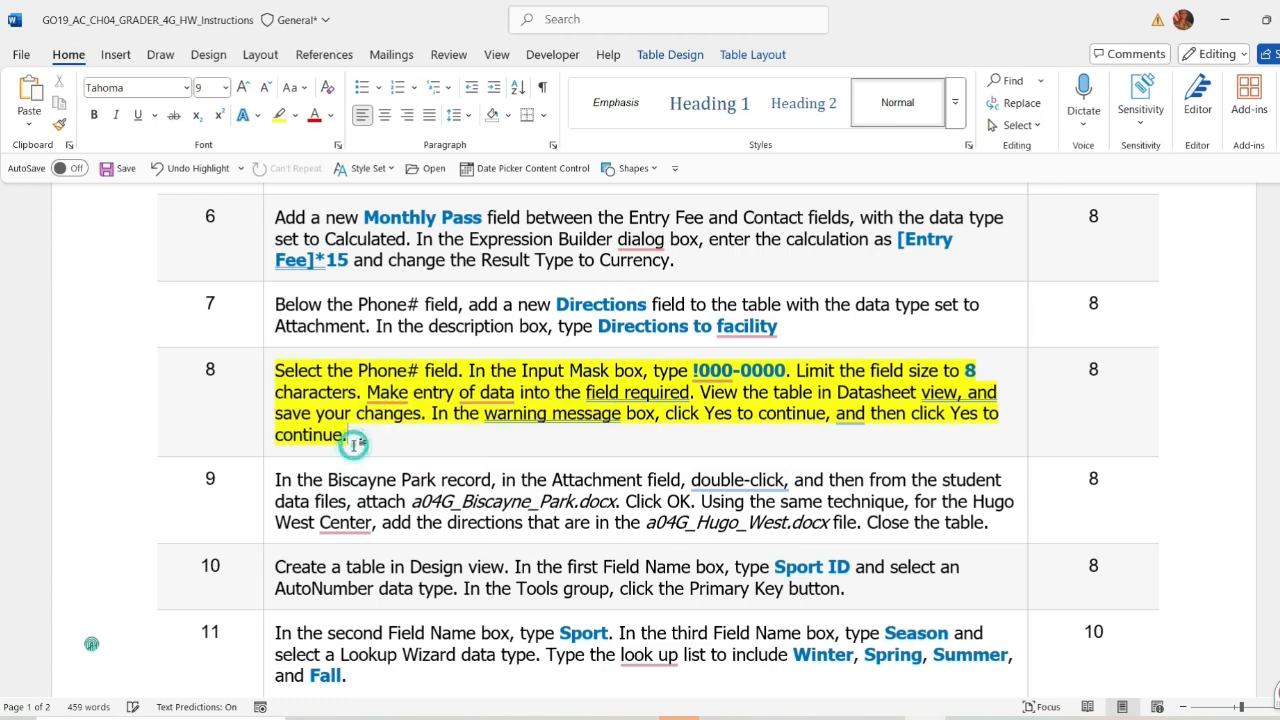
# Step: Copy the input mask !000-0000 from step 8 in Word, and switch the 4G Facilities table in Access to Design view
pyautogui.scroll(-1, 426, 440)
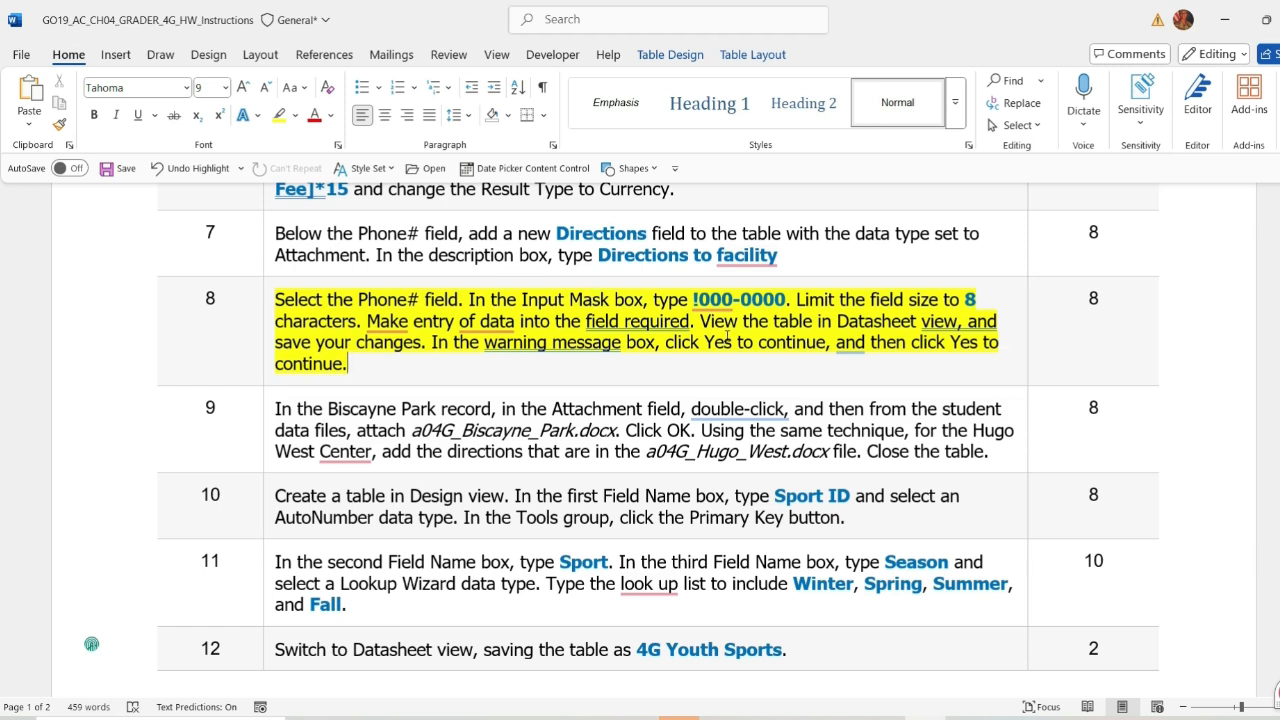
pyautogui.doubleClick(719, 295)
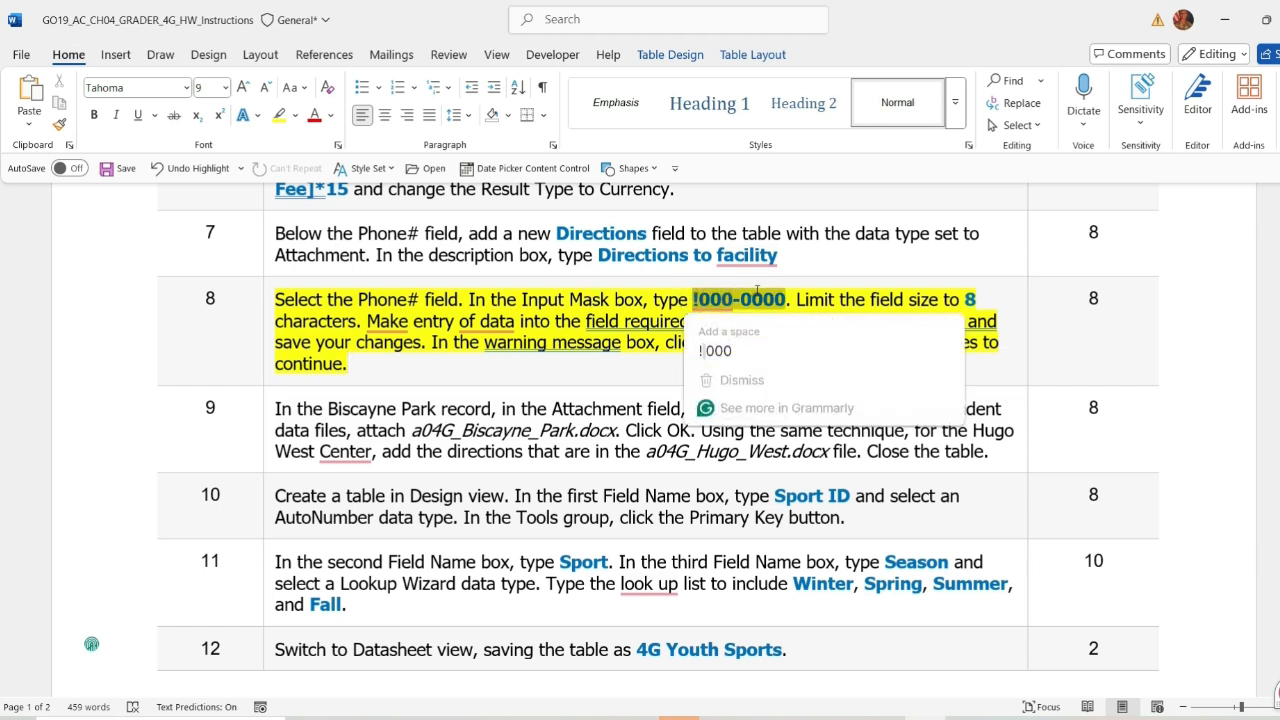
pyautogui.hotkey('ctrl', 'c')
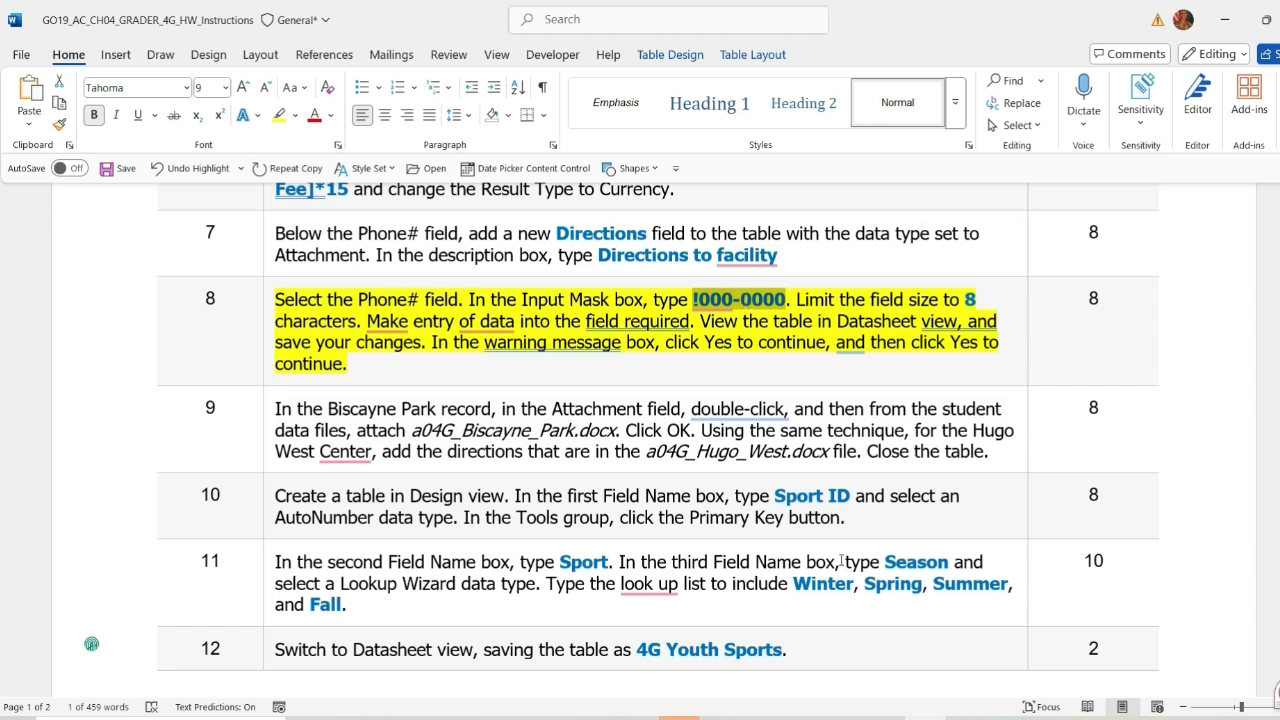
pyautogui.click(966, 717)
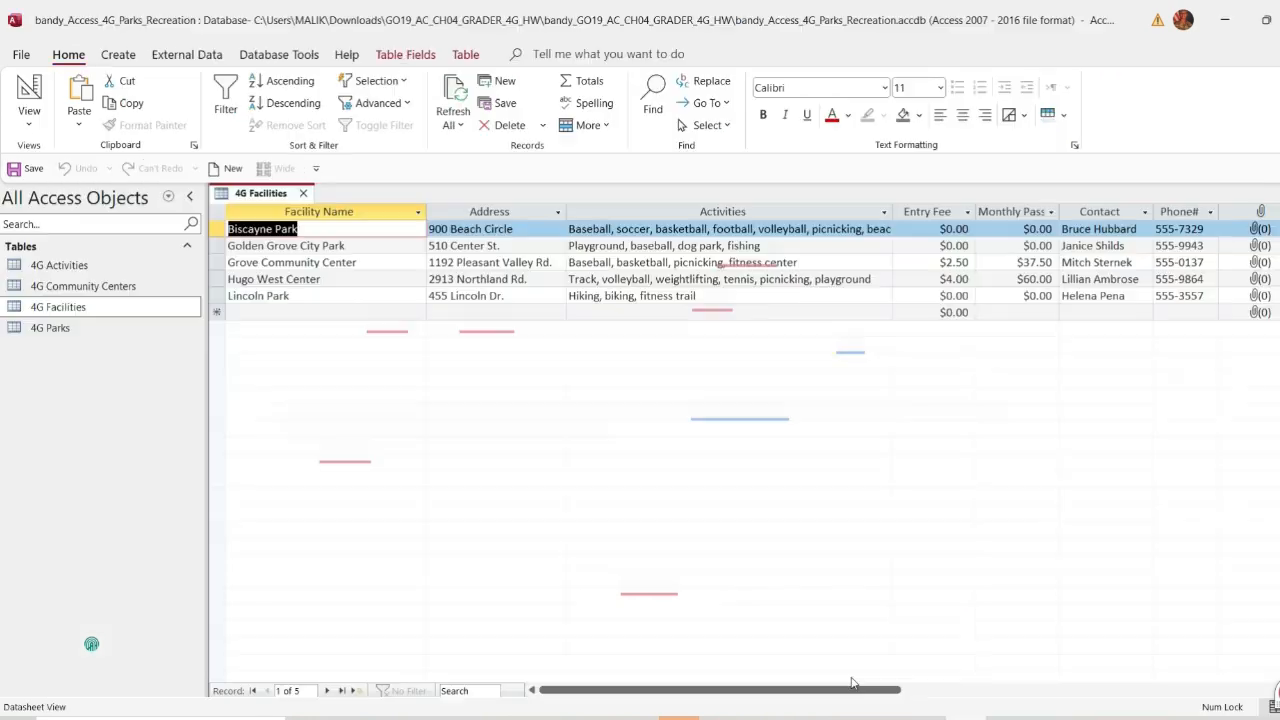
pyautogui.rightClick(233, 196)
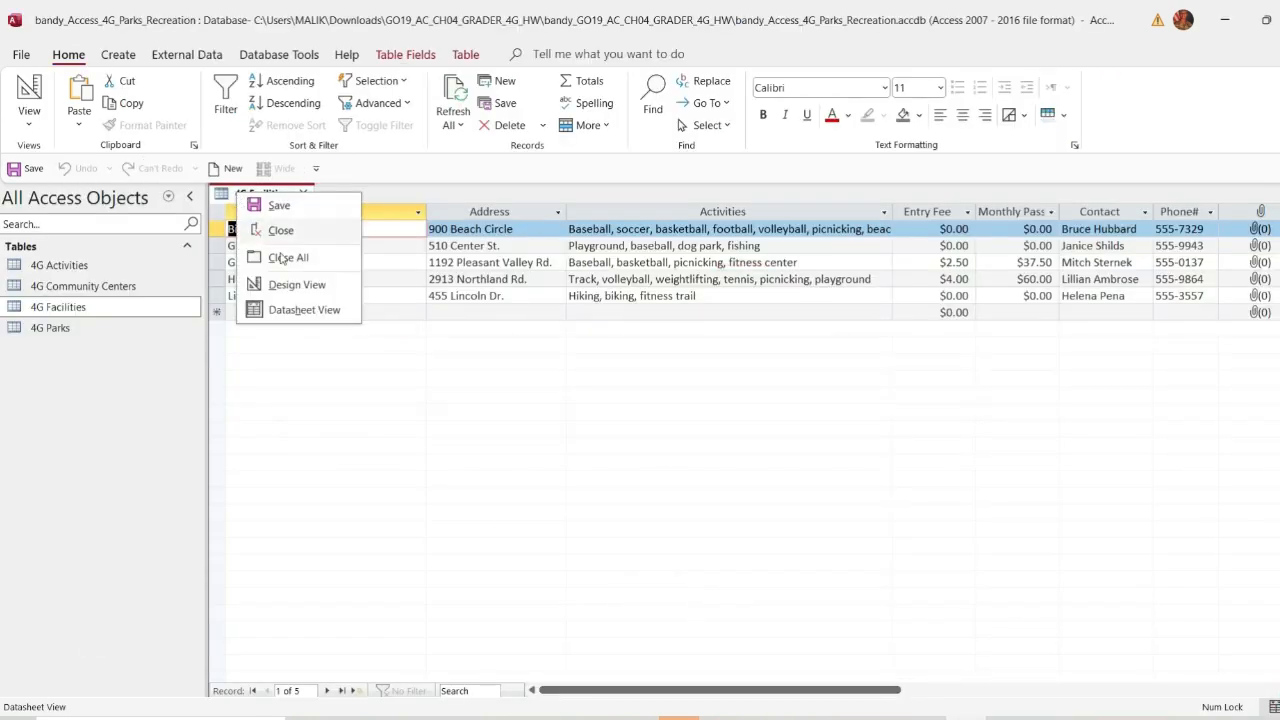
pyautogui.click(297, 289)
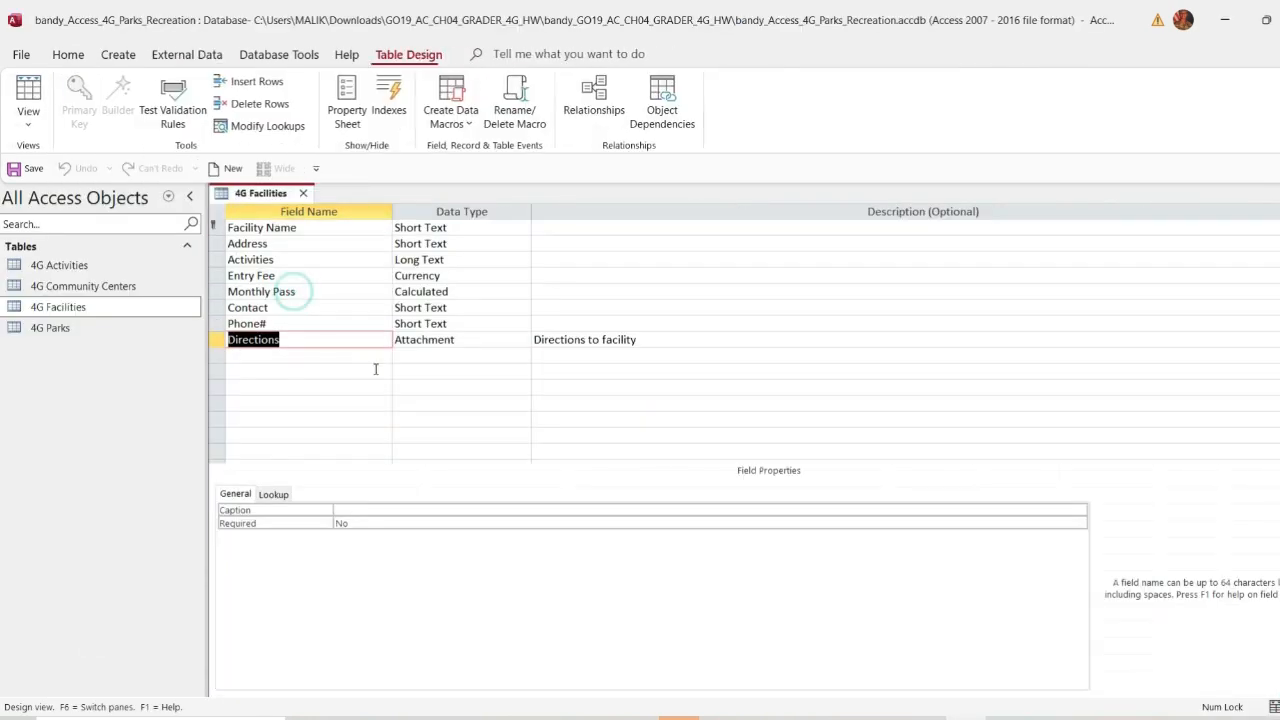
# Step: Start the Input Mask Wizard for the Phone# field and replace the Phone Number mask with !000-0000, checking step 8 in Word
pyautogui.click(280, 323)
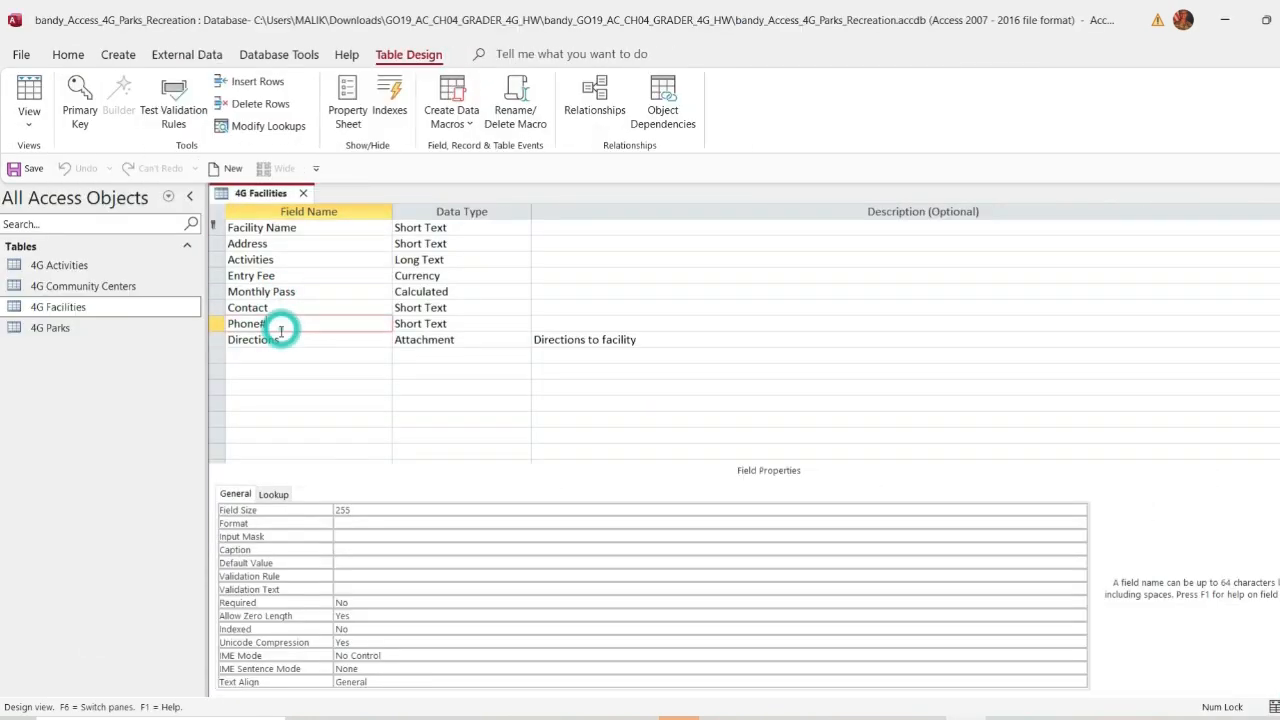
pyautogui.click(340, 538)
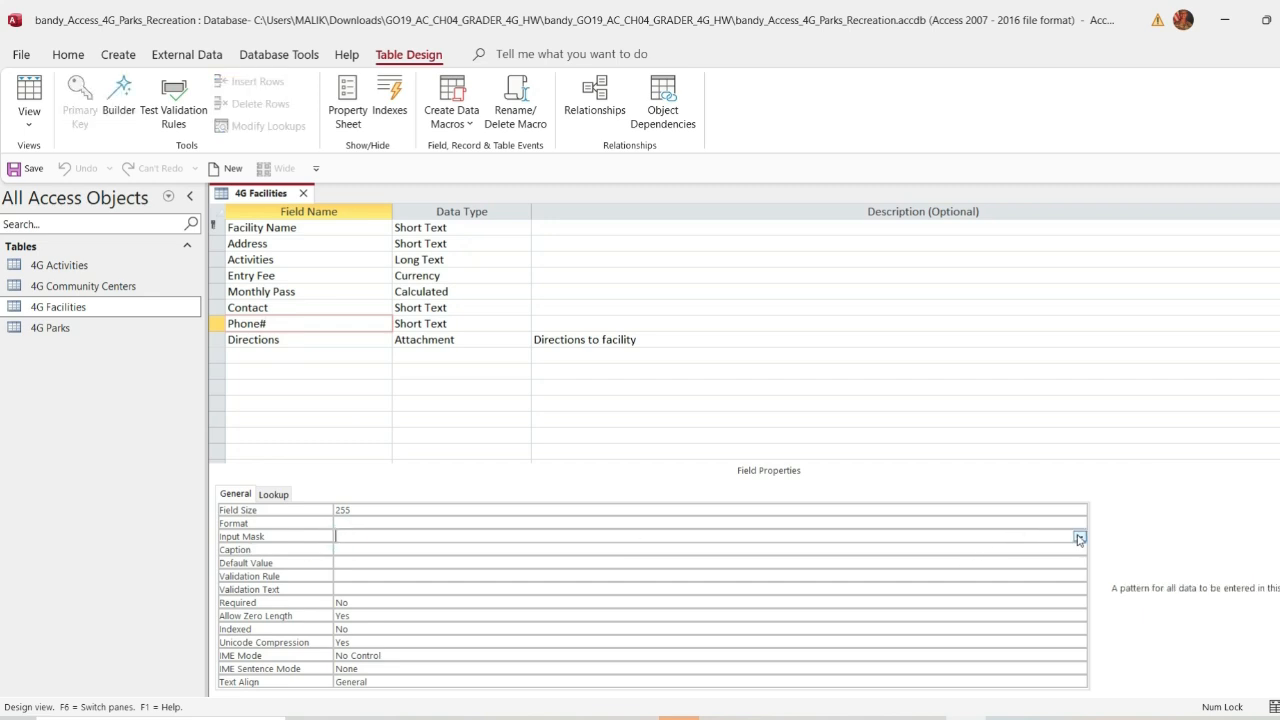
pyautogui.click(1079, 537)
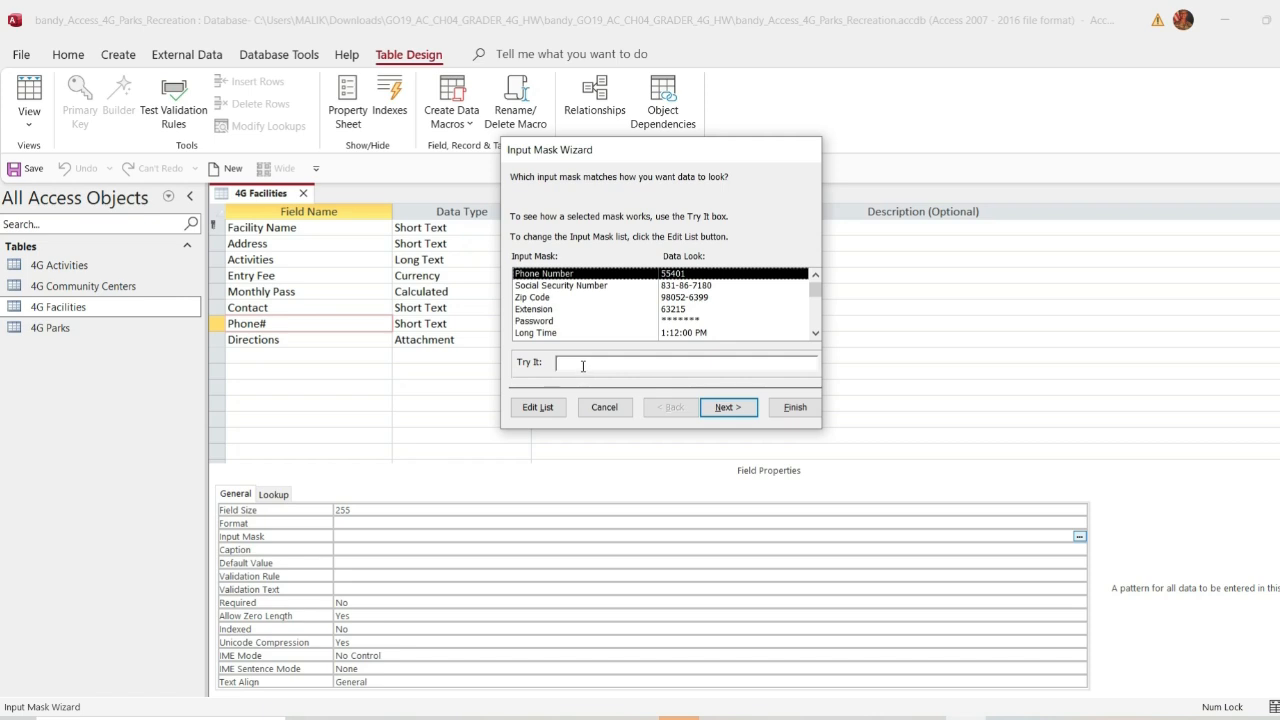
pyautogui.click(724, 407)
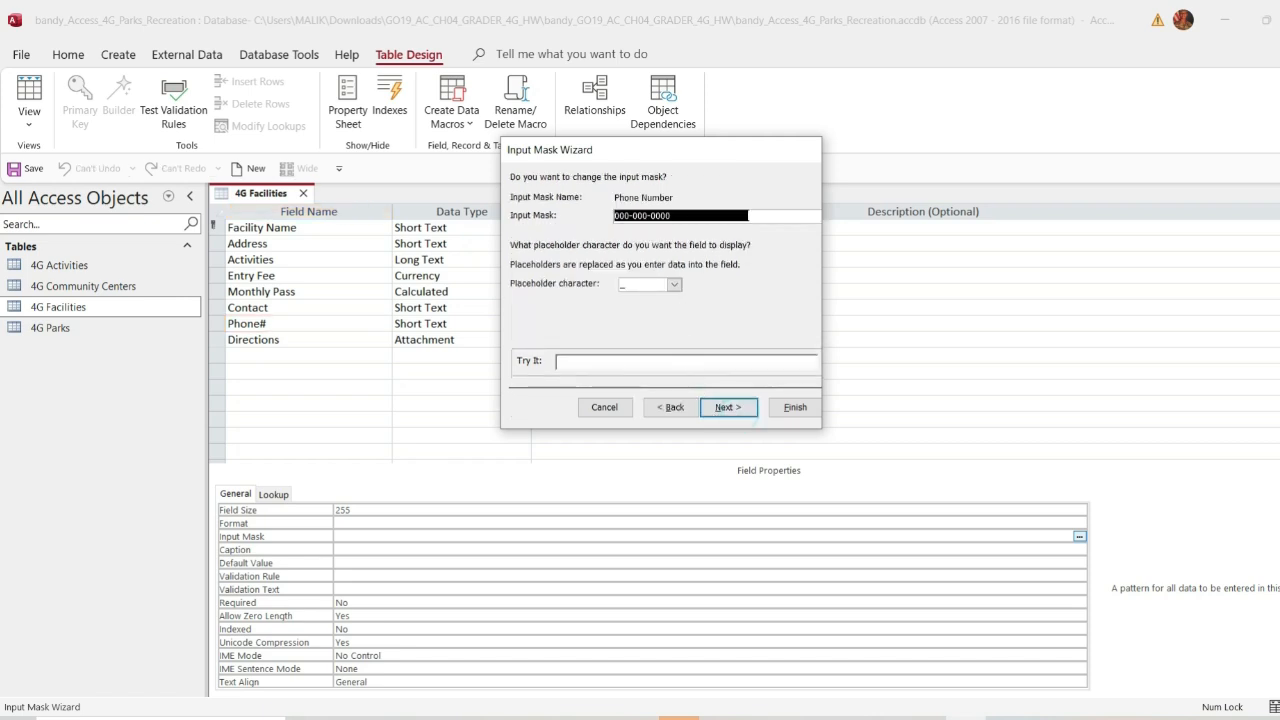
pyautogui.write('!000-0000')
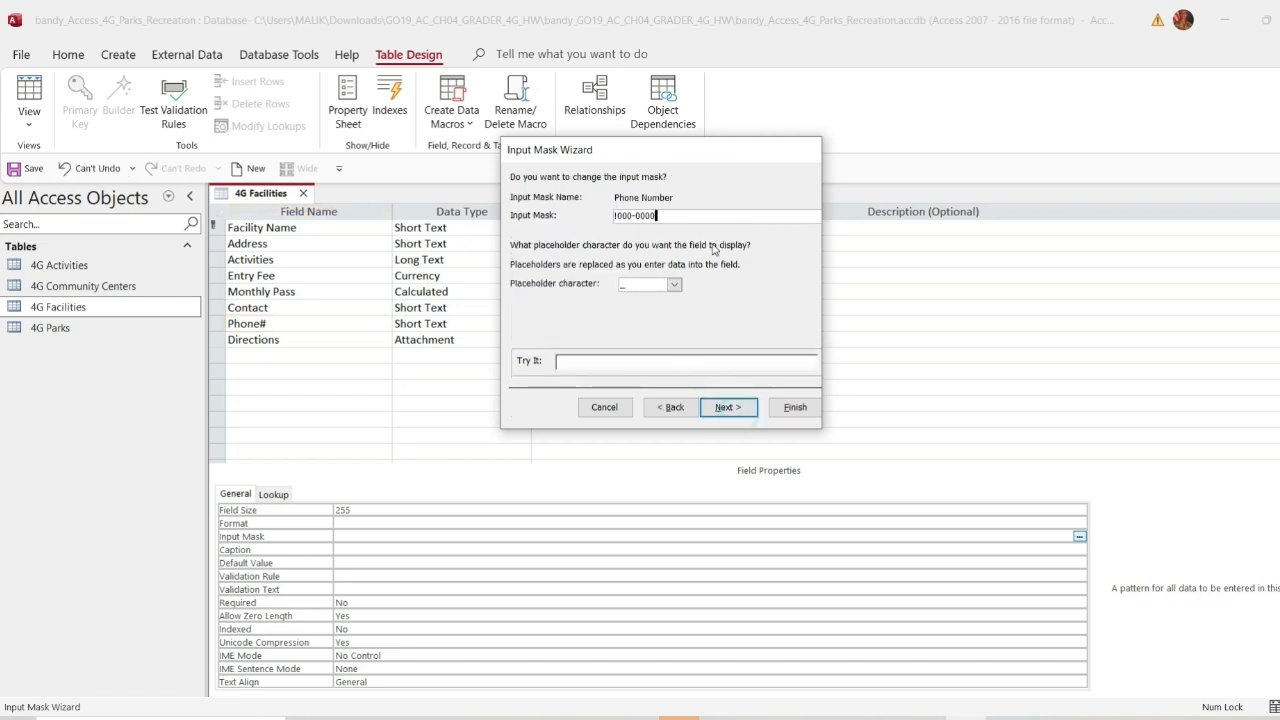
pyautogui.click(938, 700)
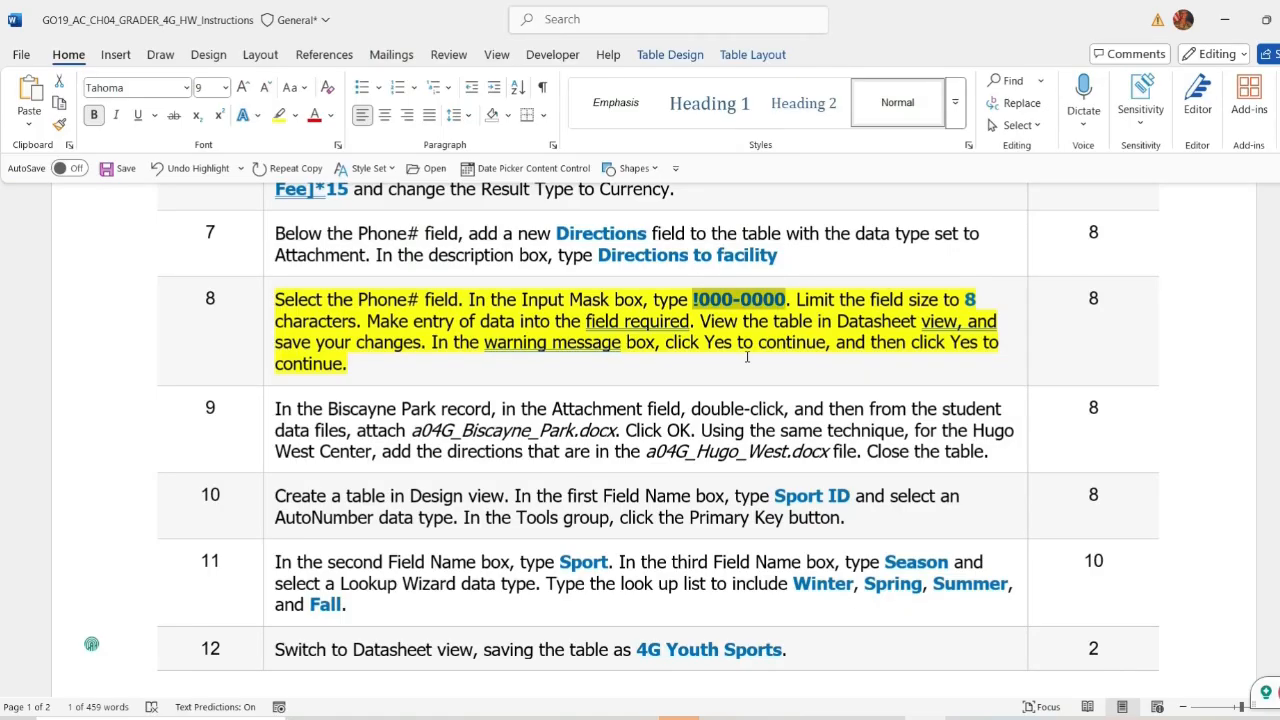
pyautogui.hotkey('alt', 'Tab')
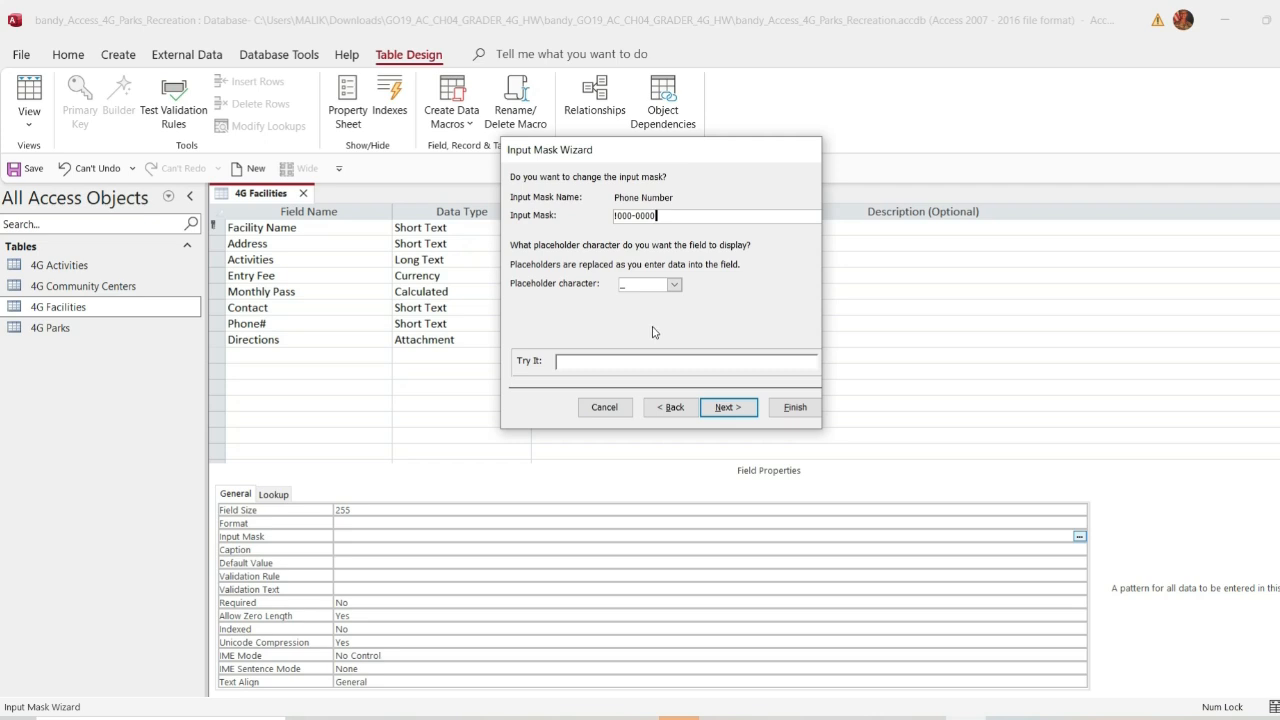
# Step: Complete the Phone# Input Mask Wizard, keeping the data stored without the symbols in the mask
pyautogui.click(728, 407)
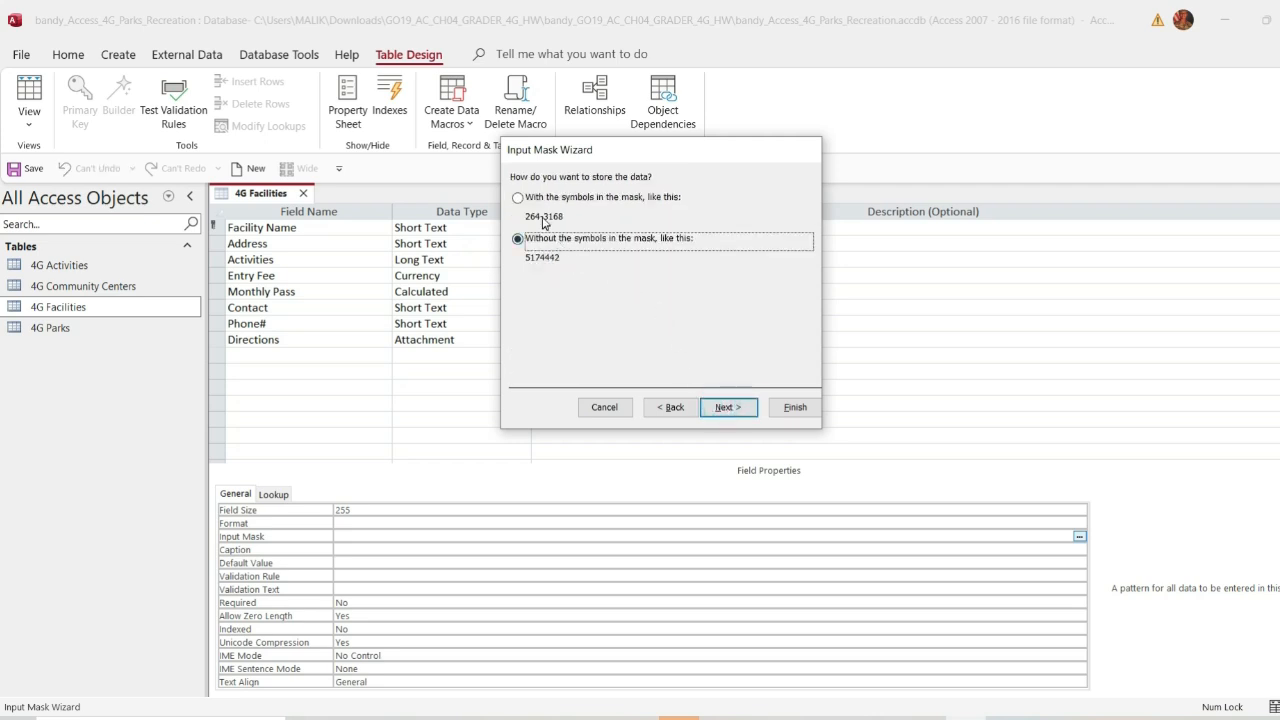
pyautogui.click(668, 407)
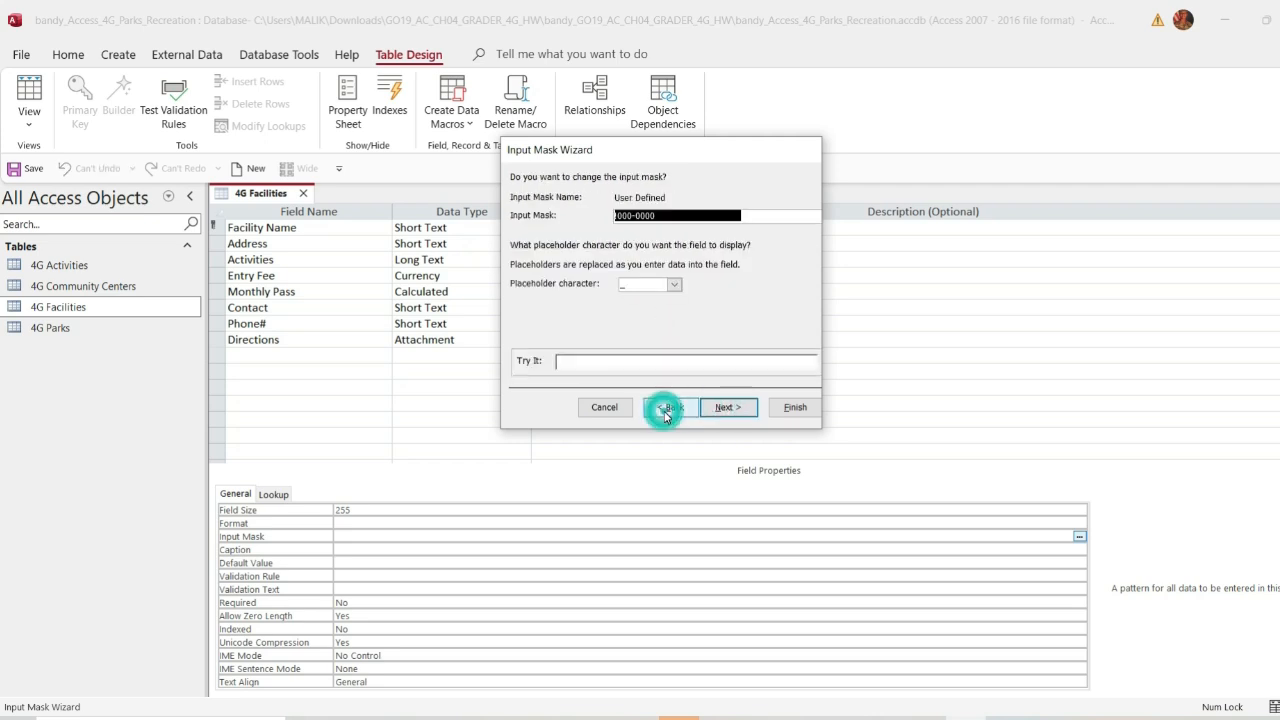
pyautogui.click(665, 412)
pyautogui.click(713, 409)
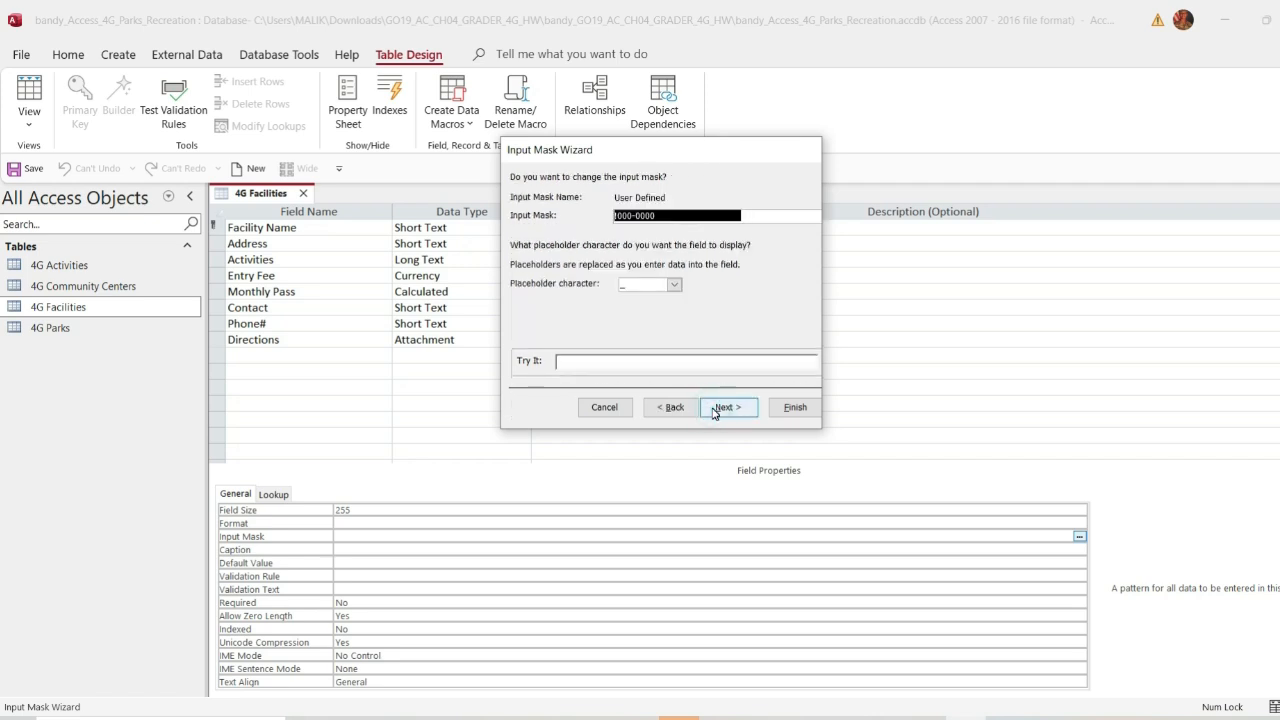
pyautogui.click(714, 410)
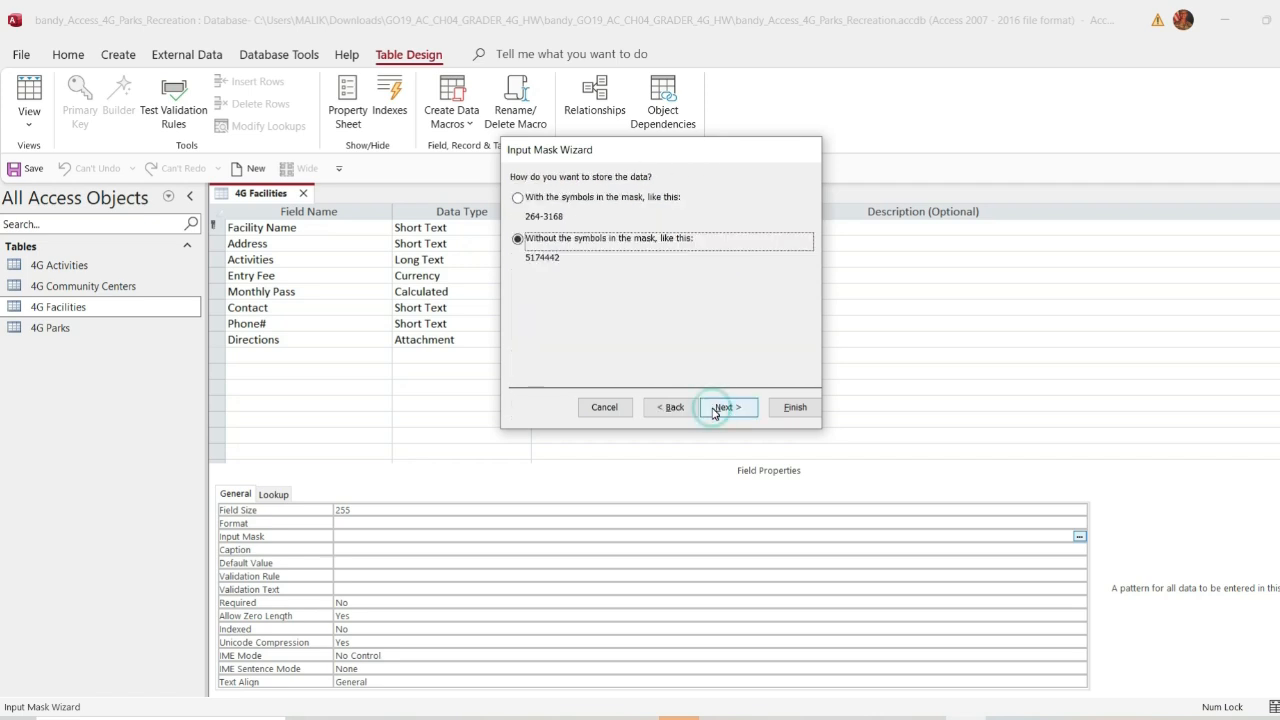
pyautogui.hotkey('alt', 'Tab')
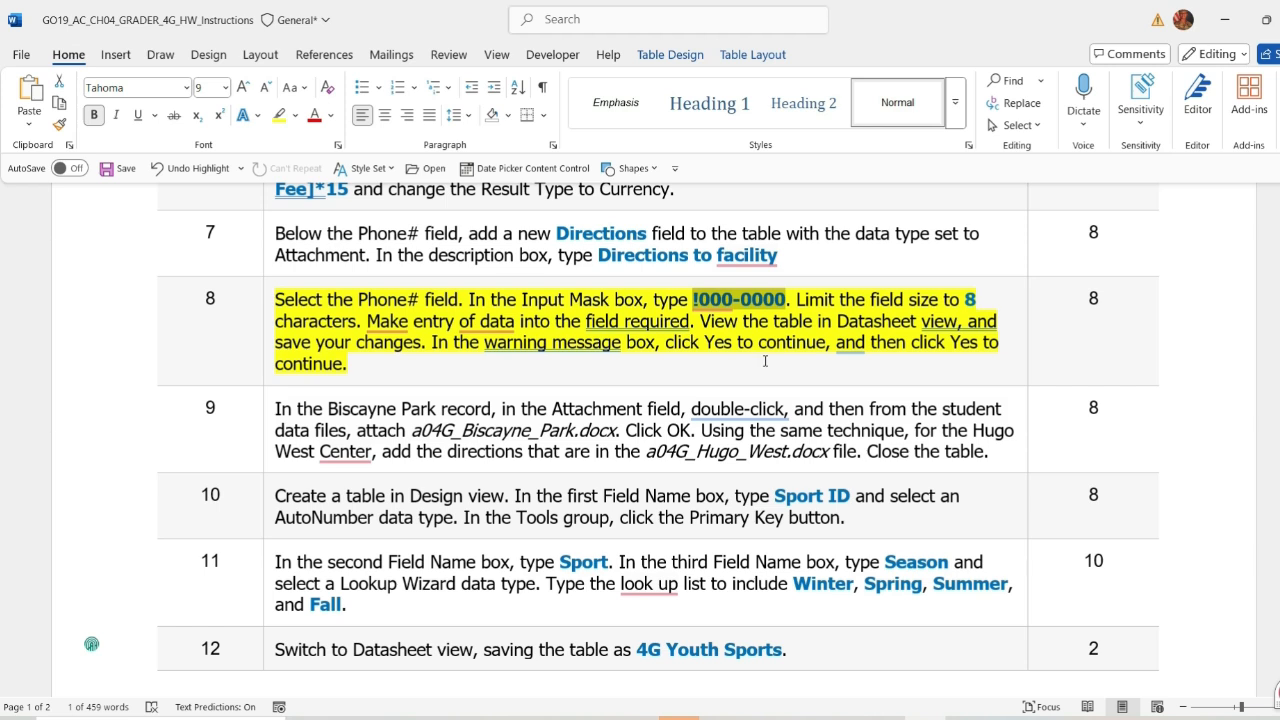
pyautogui.hotkey('alt', 'Tab')
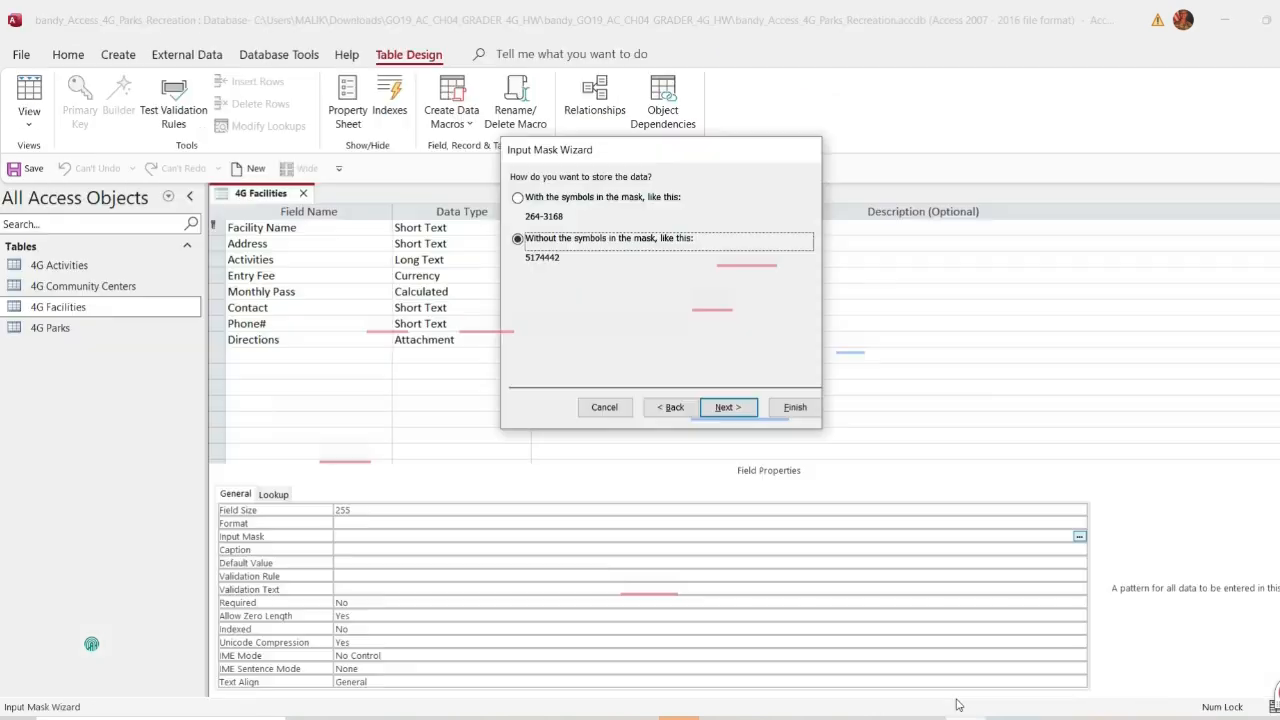
pyautogui.click(732, 408)
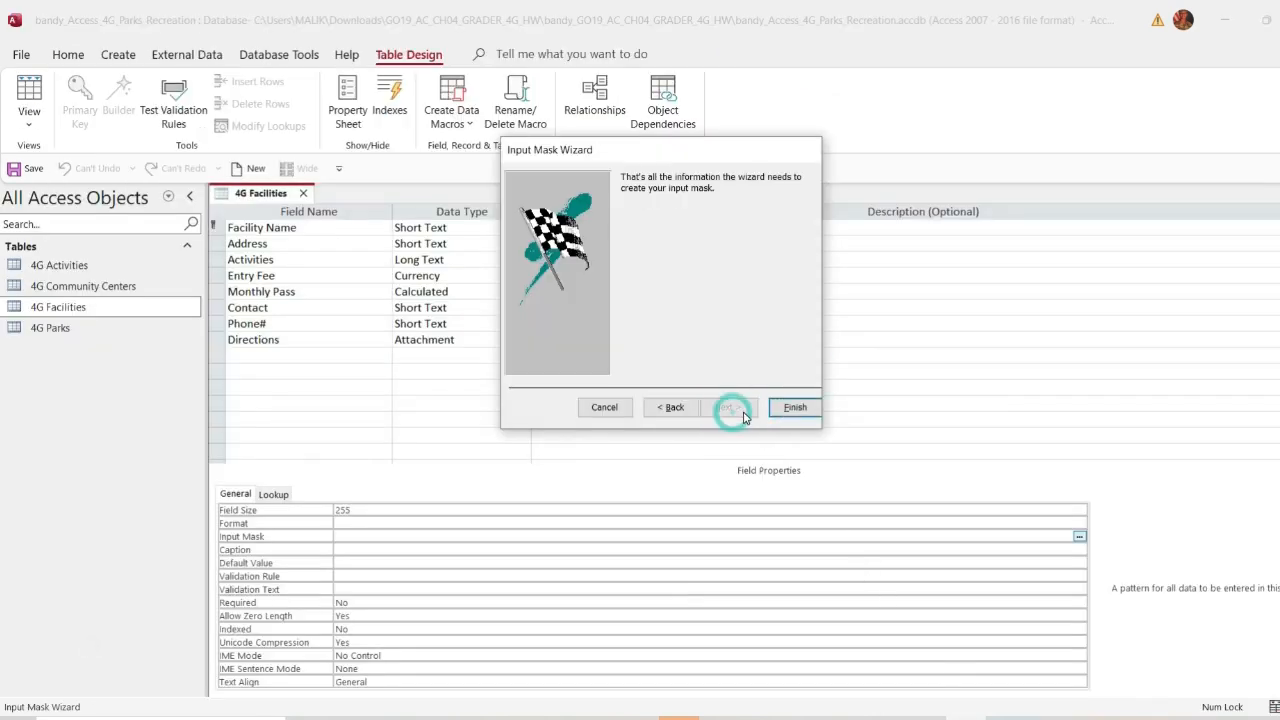
pyautogui.click(803, 409)
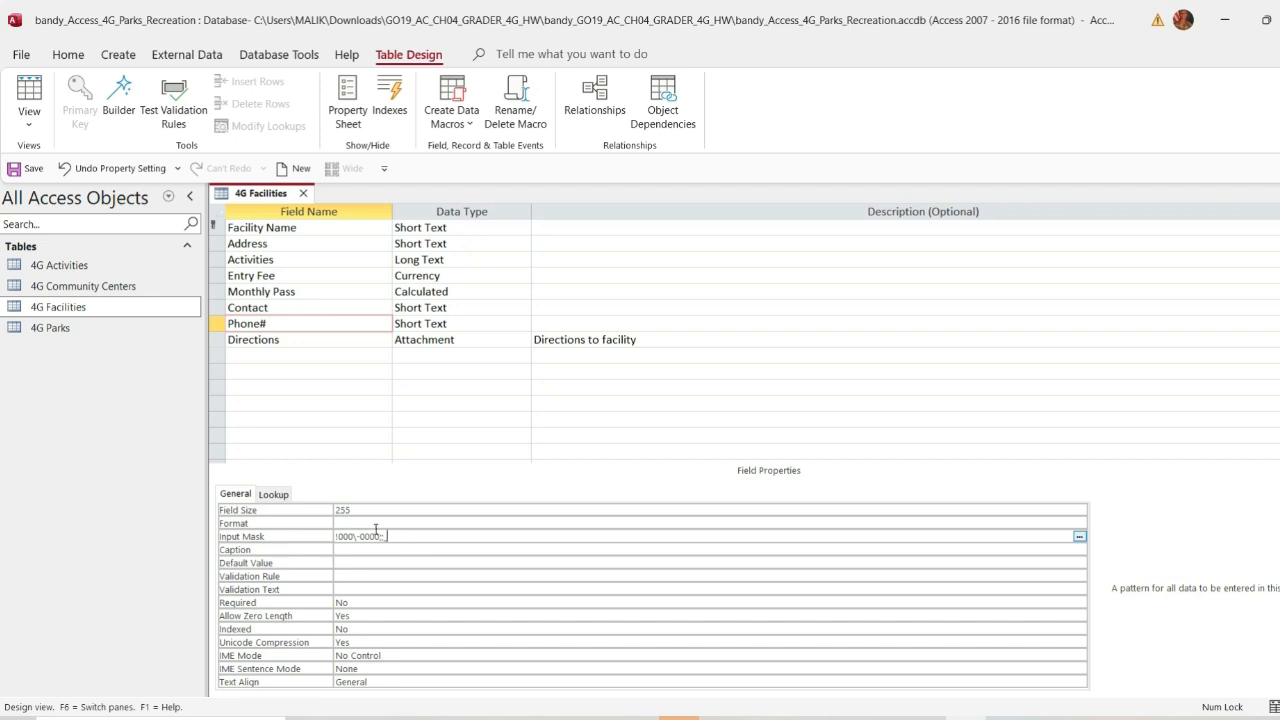
# Step: Limit the Phone# field size to 8 characters
pyautogui.moveTo(356, 512); pyautogui.dragTo(335, 513)
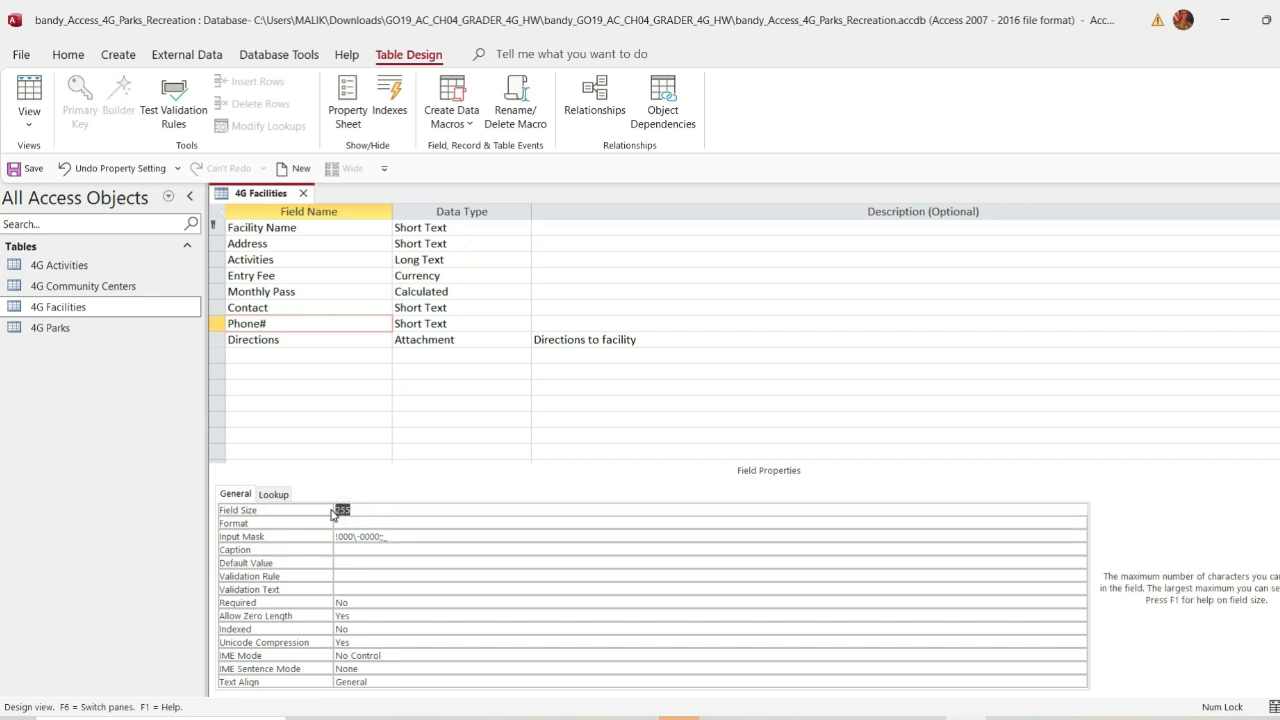
pyautogui.write('8')
pyautogui.press('Return')
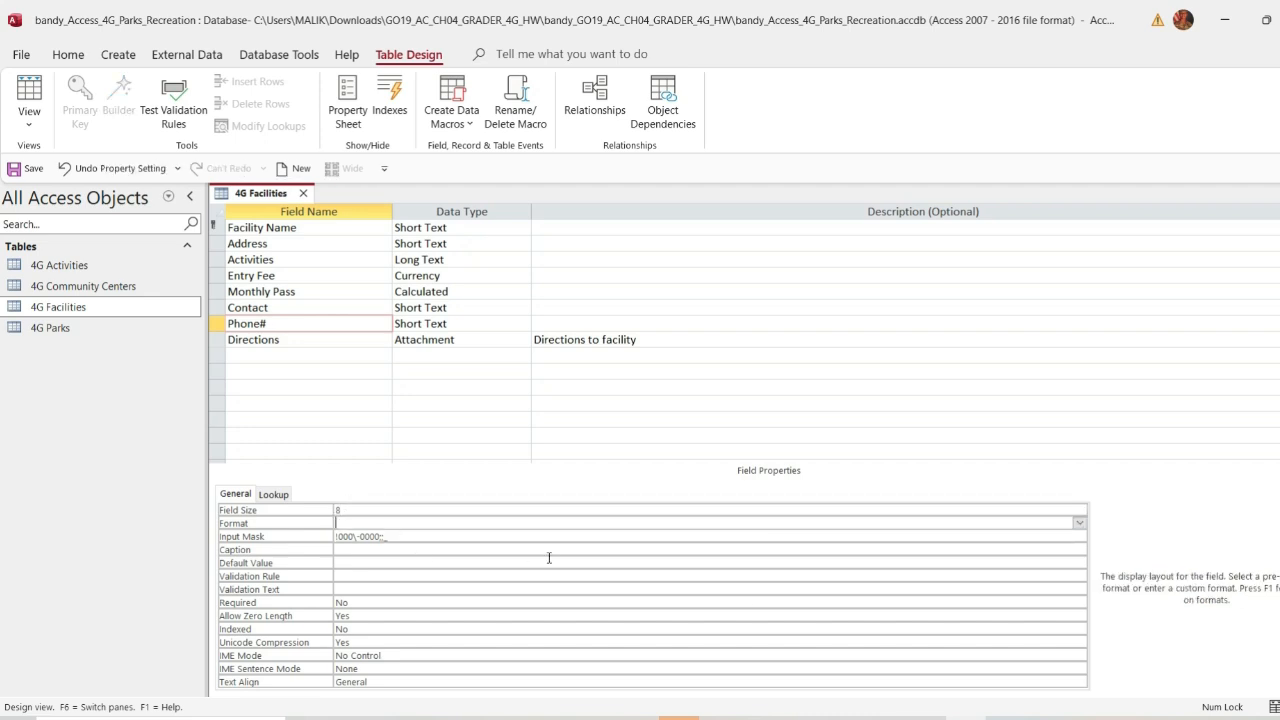
# Step: Check the data entry requirement of step 8 in Word, and in Access set the Phone# field's Required property to Yes
pyautogui.click(920, 718)
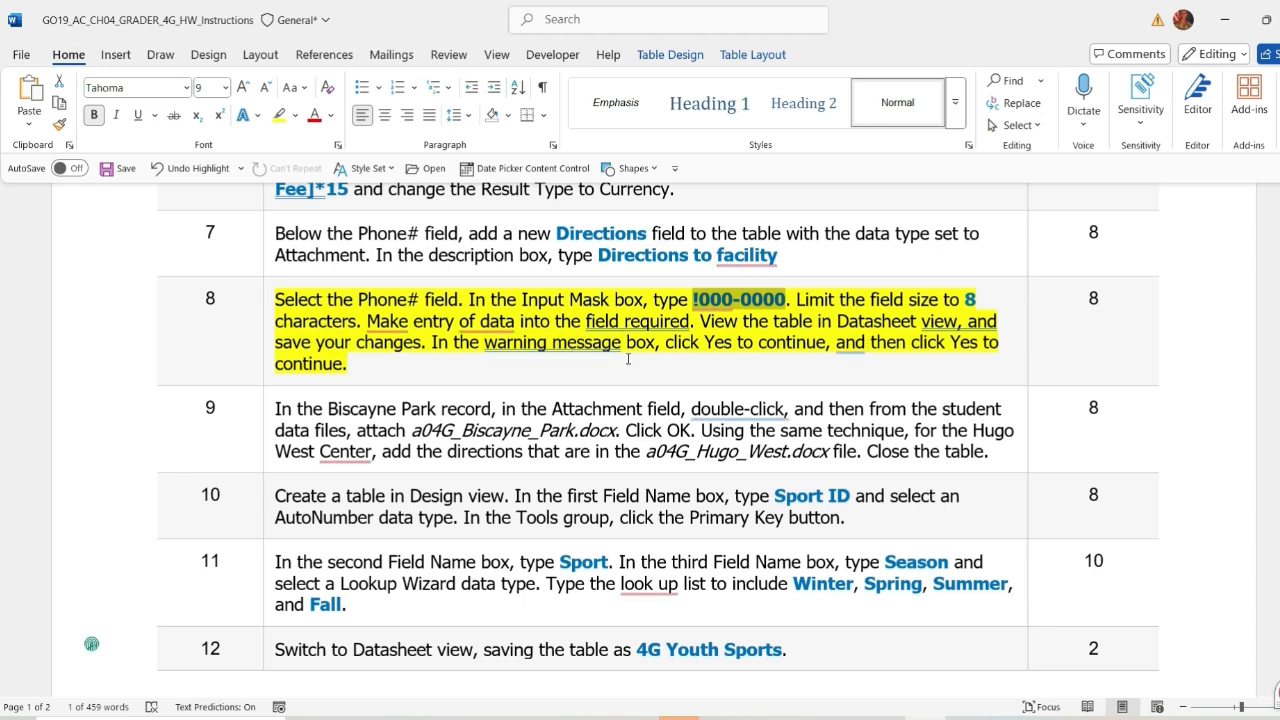
pyautogui.moveTo(632, 324)
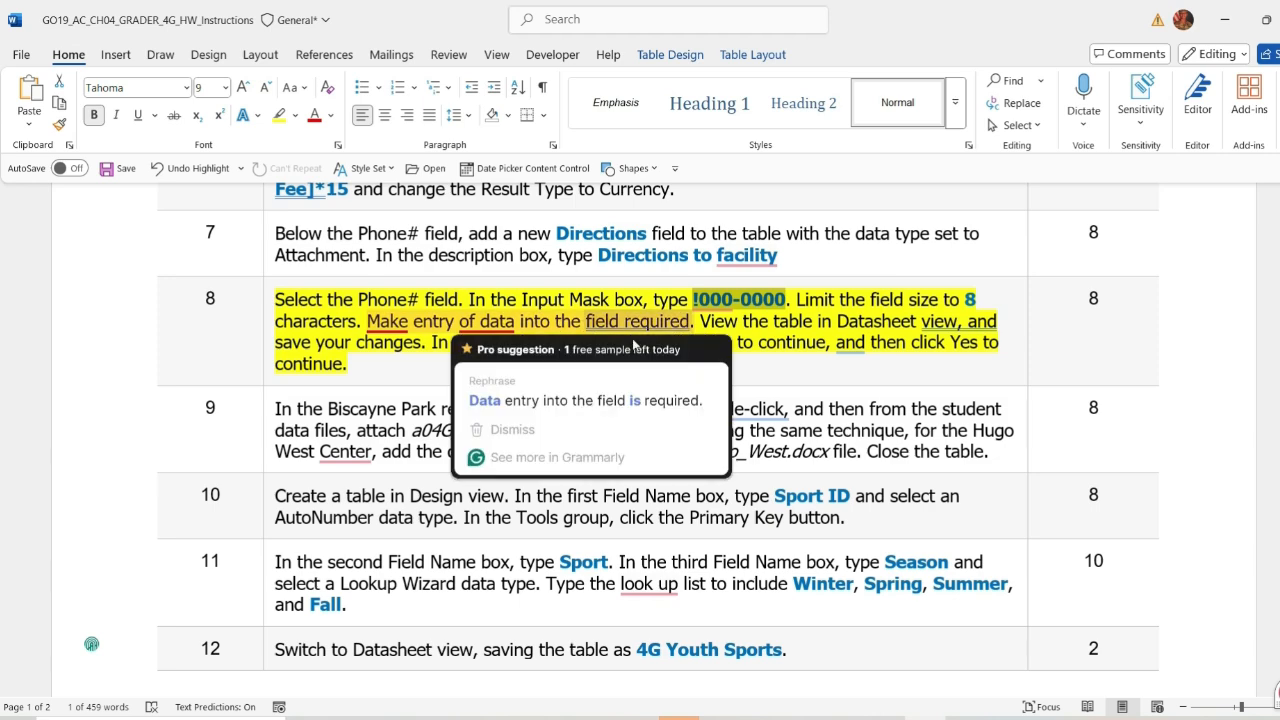
pyautogui.click(920, 718)
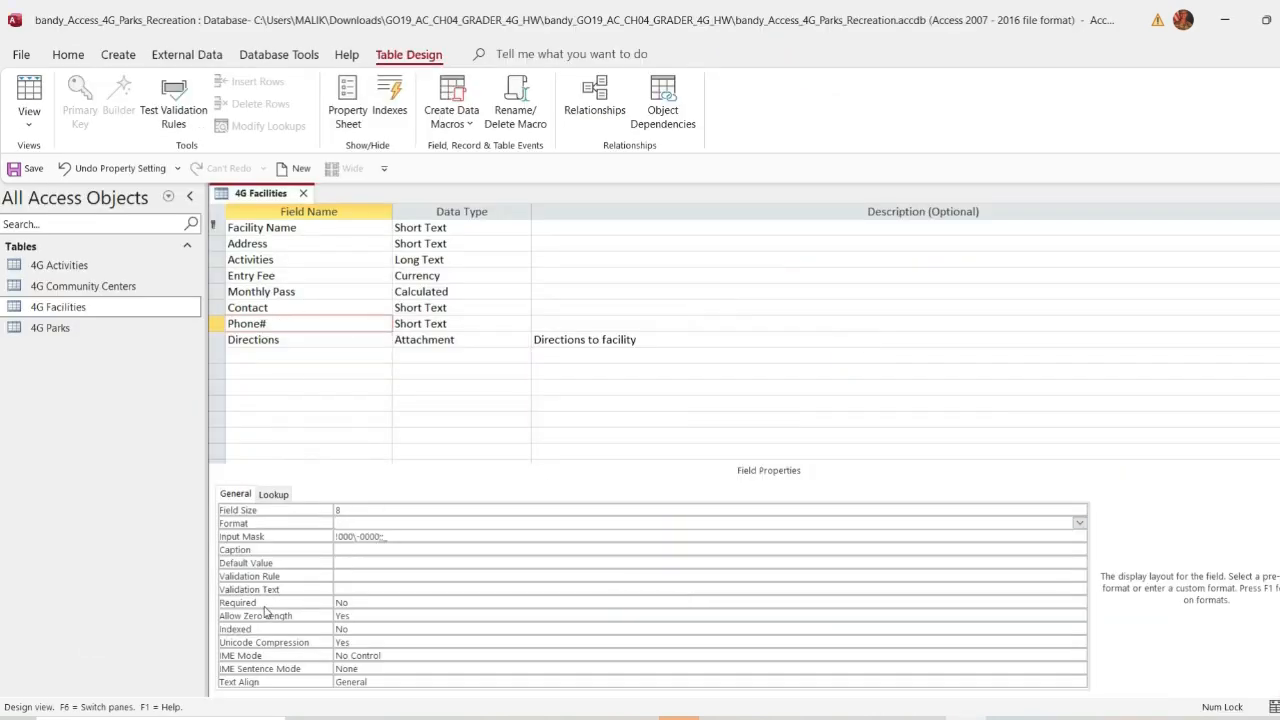
pyautogui.click(352, 602)
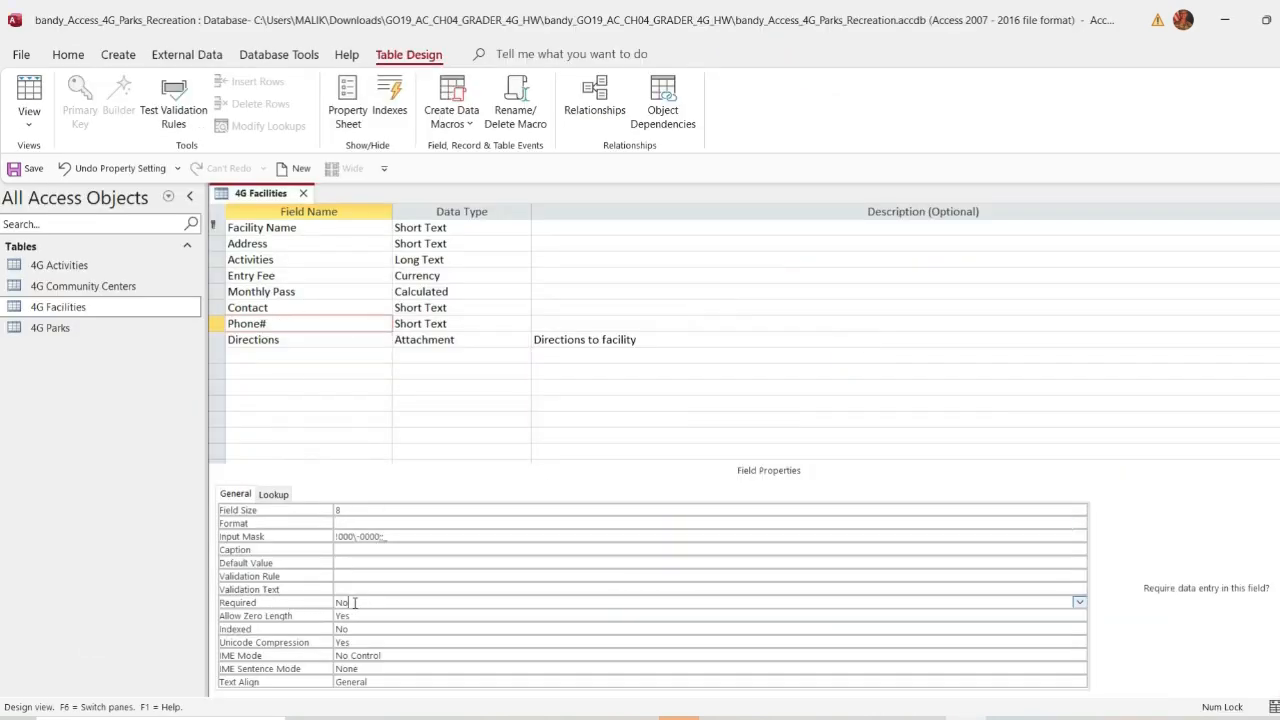
pyautogui.click(1079, 602)
pyautogui.click(362, 616)
# Step: Save the 4G Facilities table, agreeing to continue with the shorter field size and to test existing data against the new rules
pyautogui.click(27, 168)
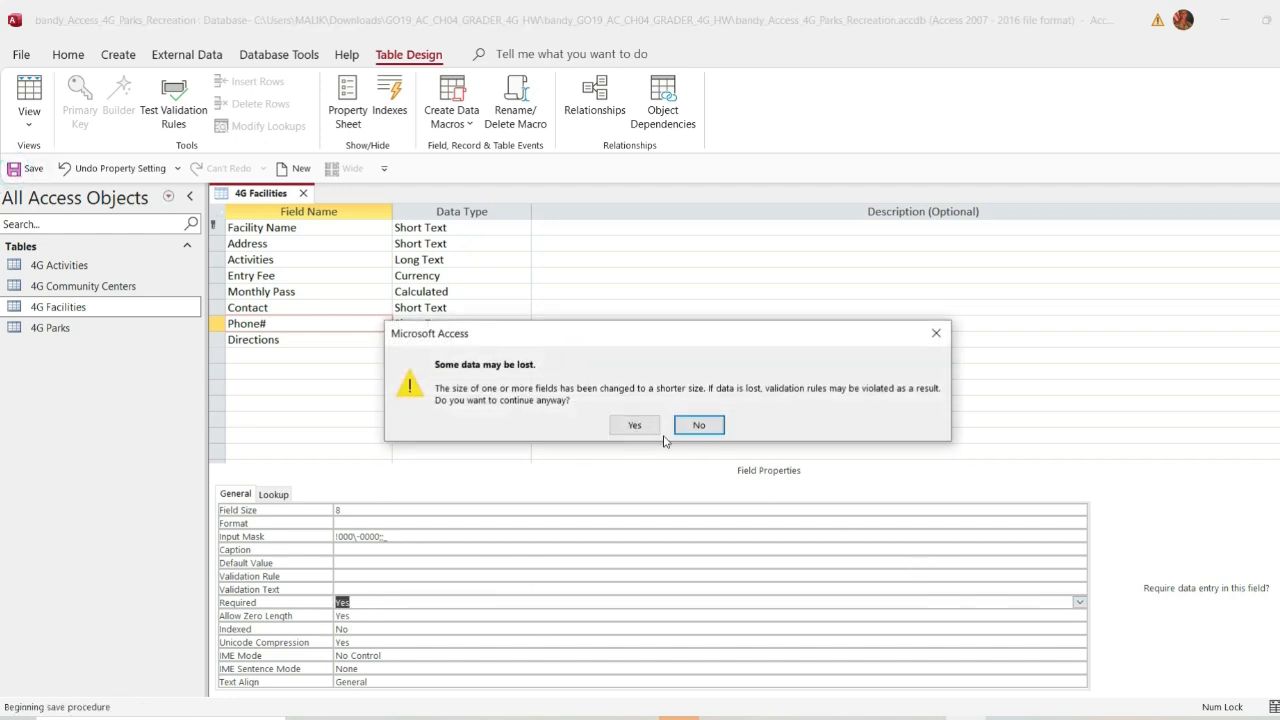
pyautogui.click(634, 425)
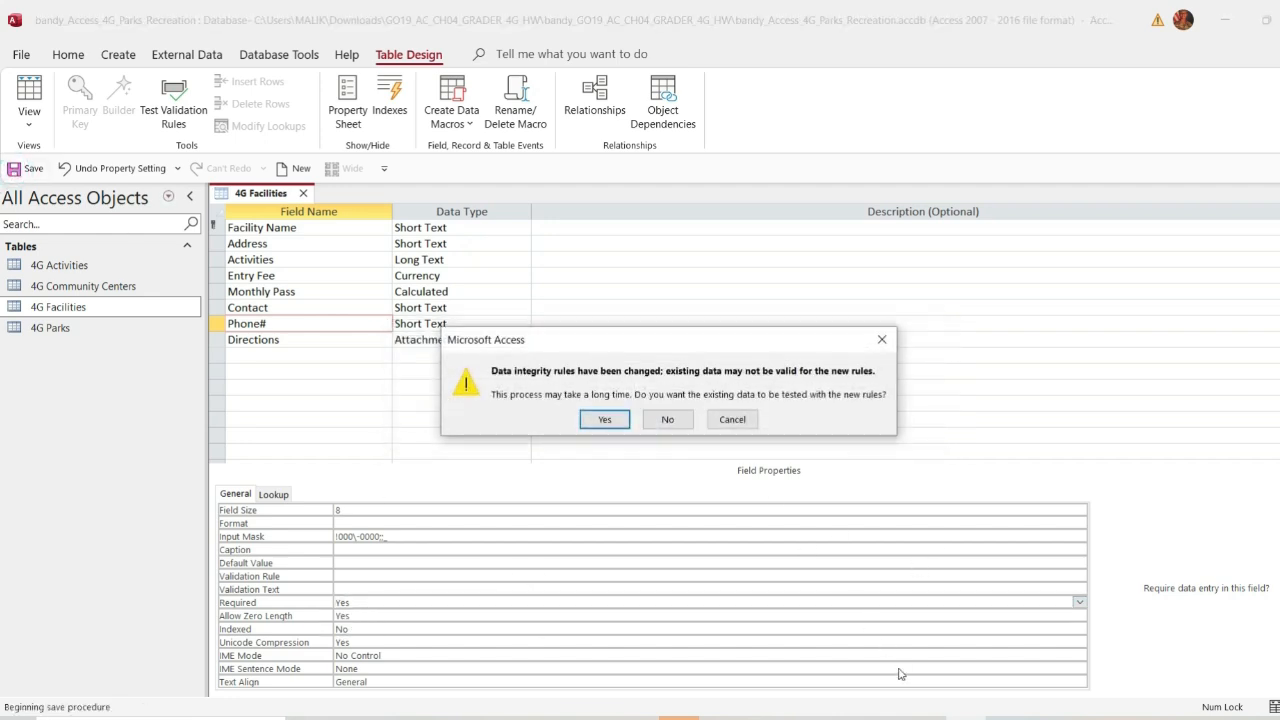
pyautogui.click(605, 420)
# Step: In the Word instructions, clear the highlight from step 8 and highlight step 9 in yellow
pyautogui.hotkey('alt', 'Tab')
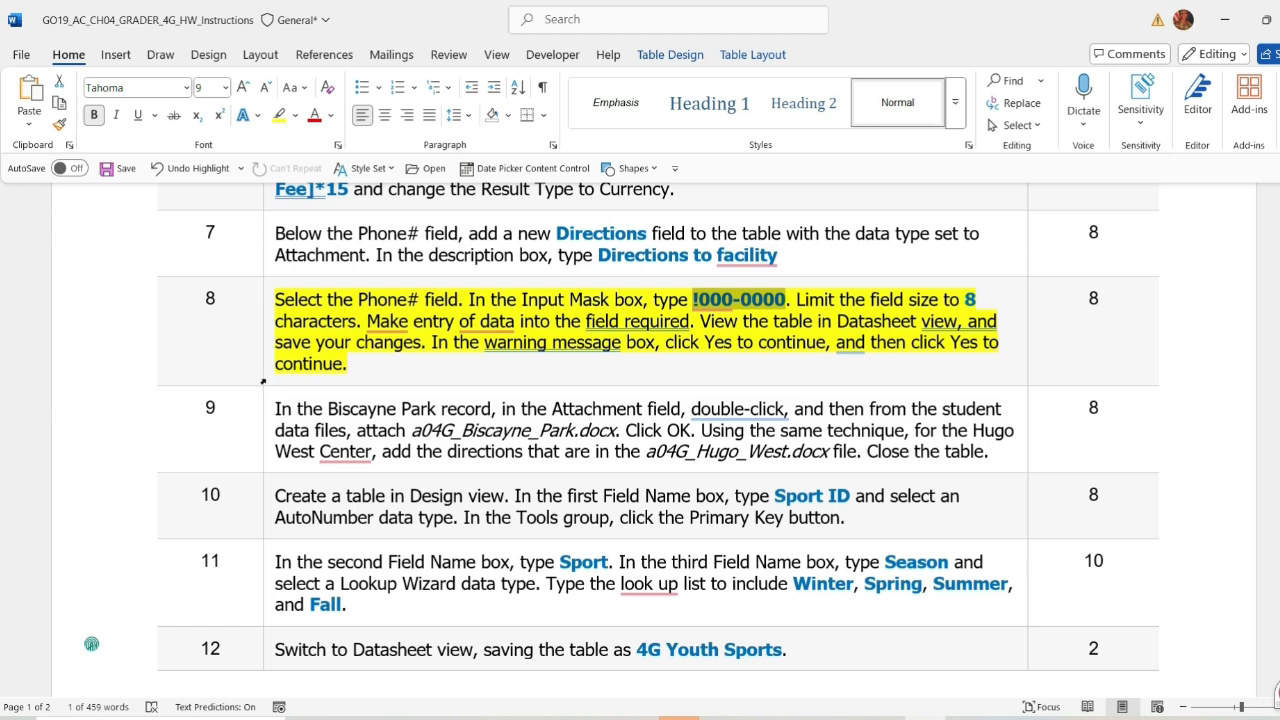
pyautogui.click(263, 381)
pyautogui.click(358, 349)
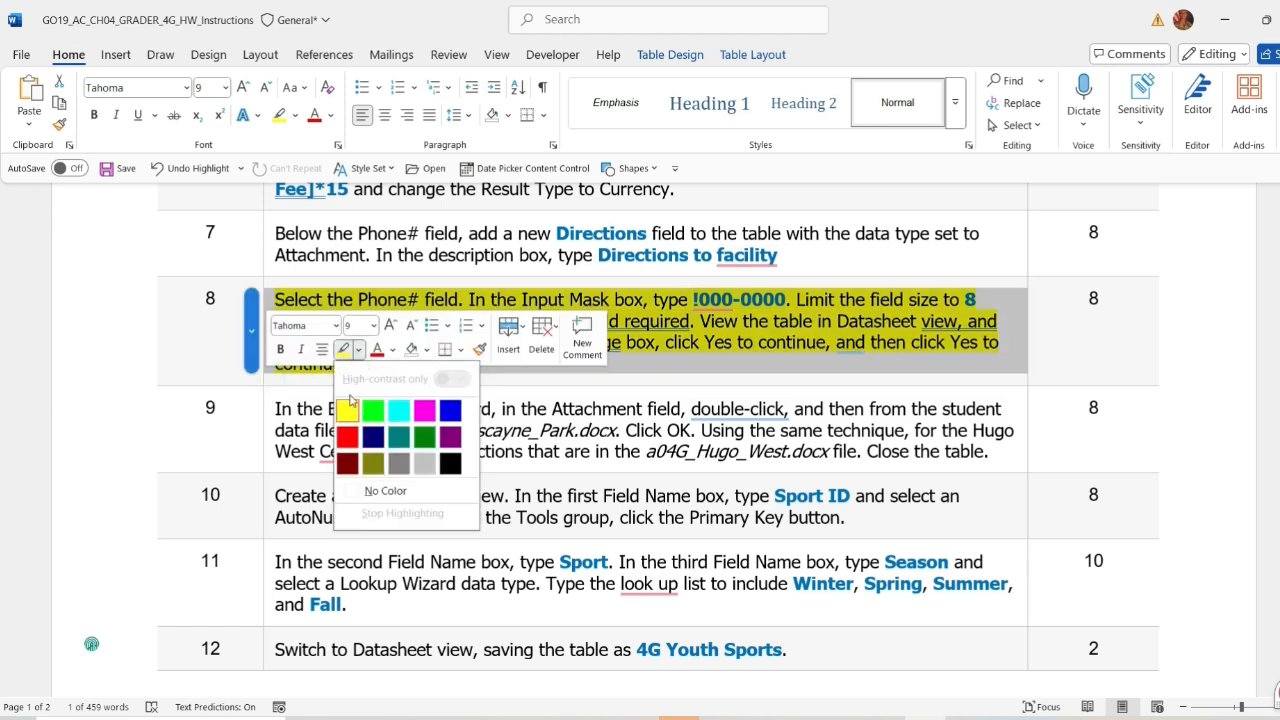
pyautogui.click(363, 491)
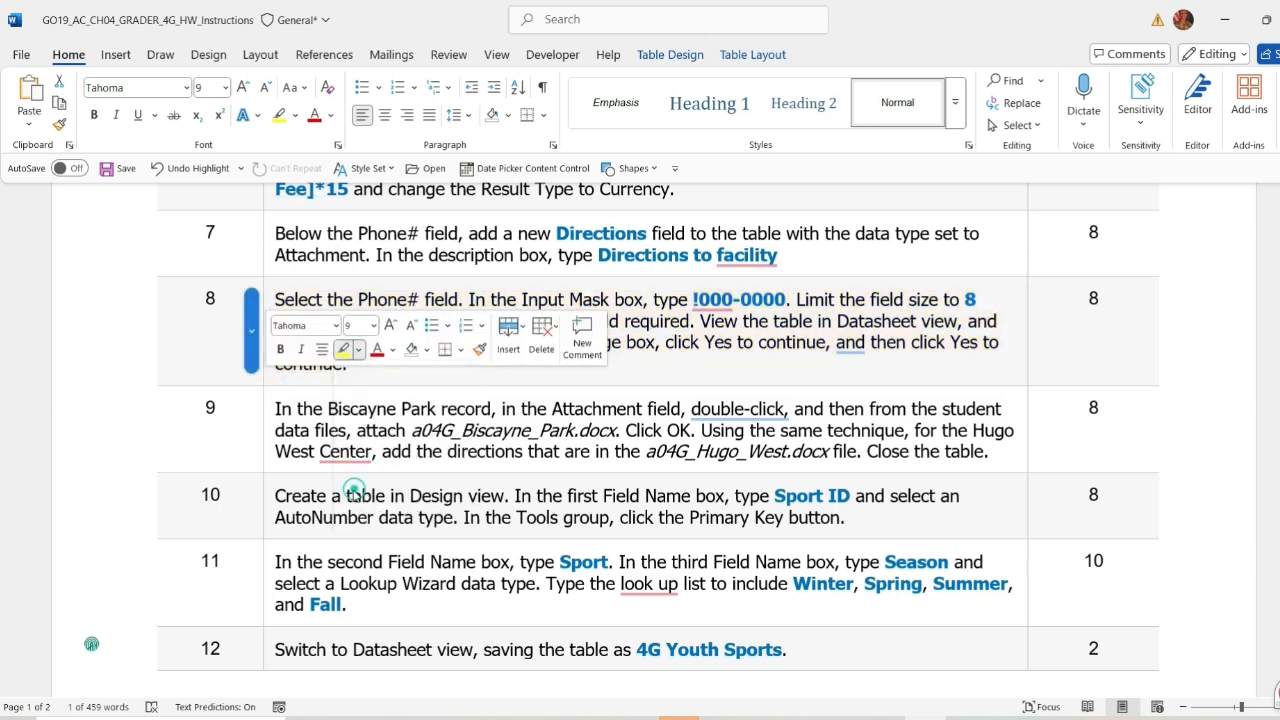
pyautogui.click(265, 455)
pyautogui.click(359, 428)
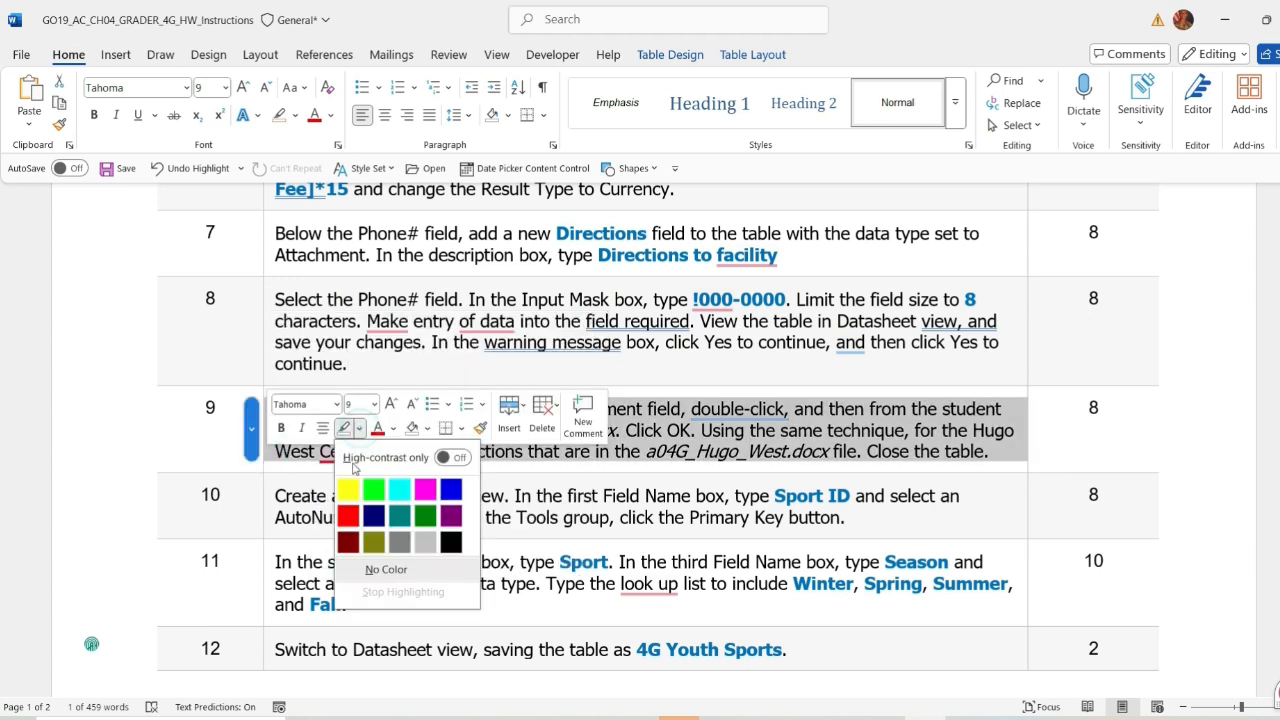
pyautogui.click(349, 489)
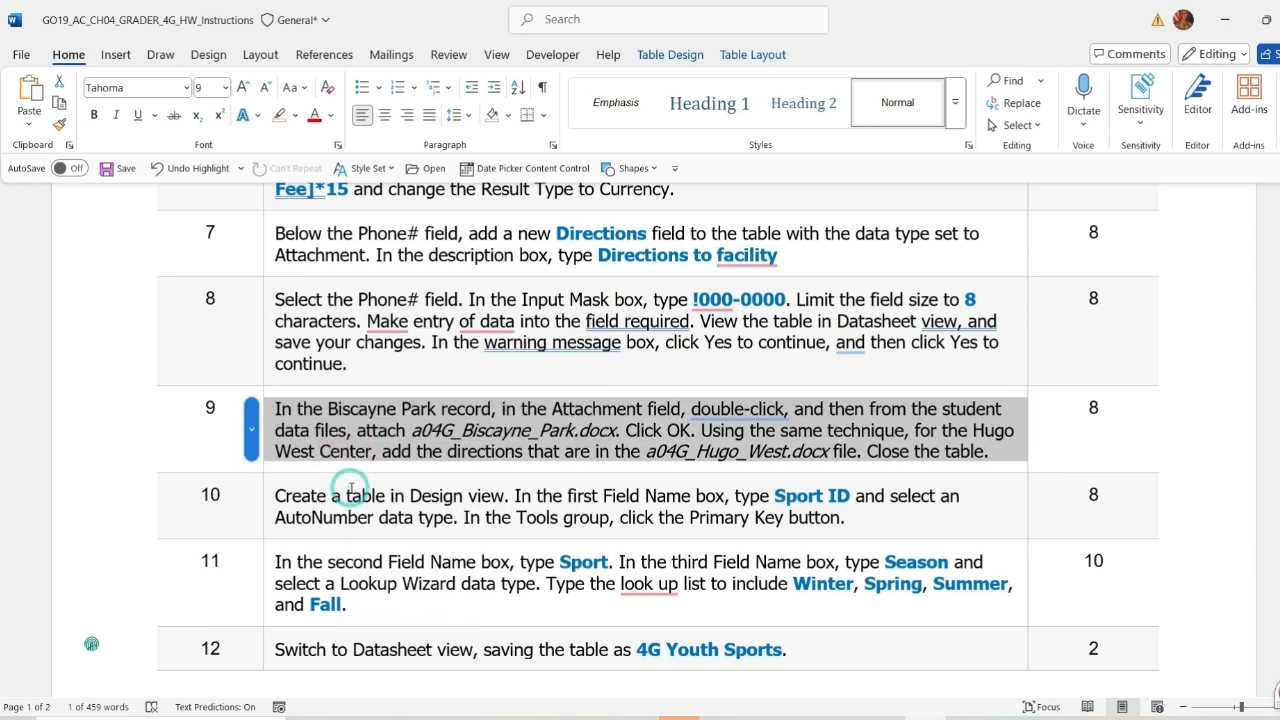
pyautogui.click(266, 449)
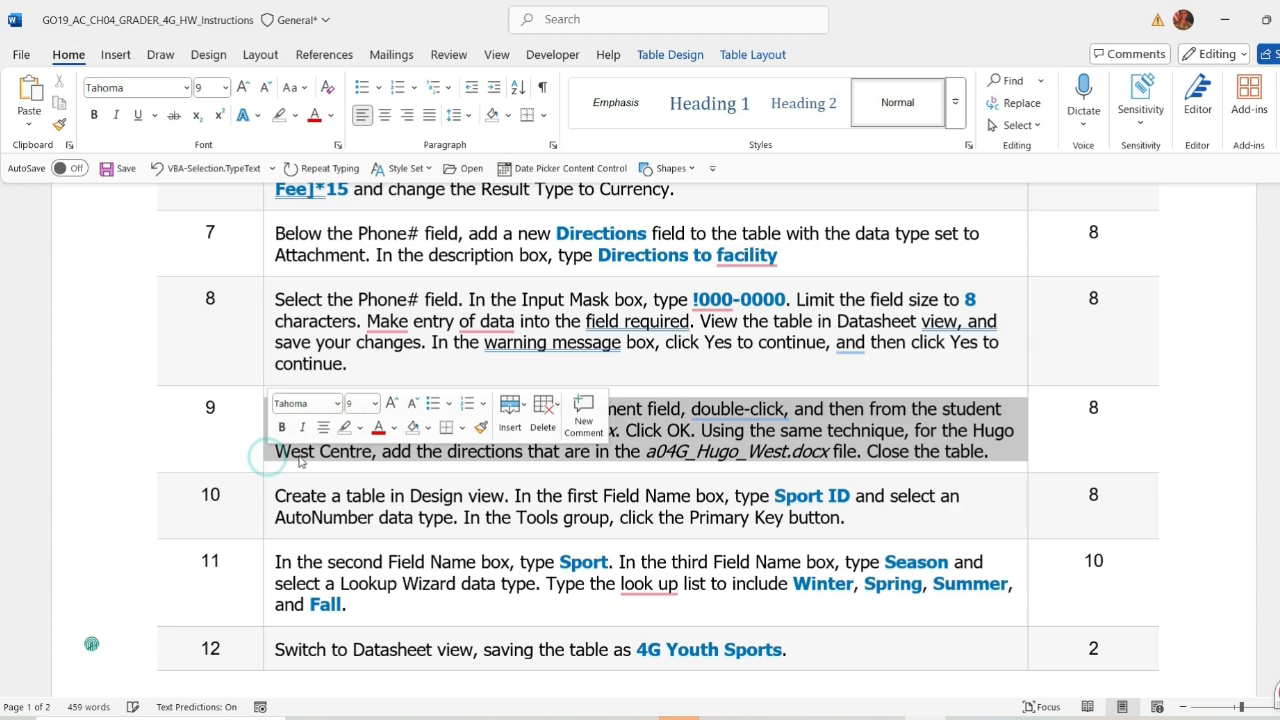
pyautogui.click(360, 432)
pyautogui.click(350, 486)
pyautogui.click(350, 453)
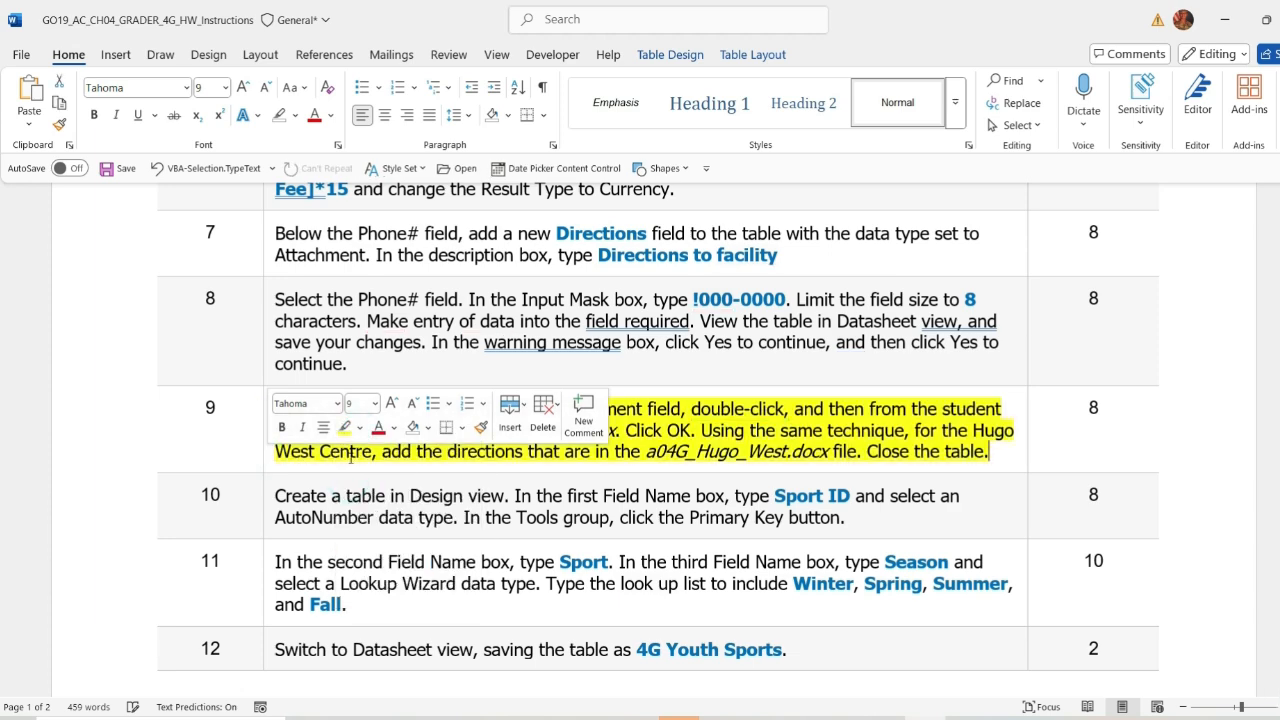
# Step: Return to Access, switch the 4G Facilities table to Datasheet view, and select the Biscayne Park record
pyautogui.scroll(-3, 93, 643)
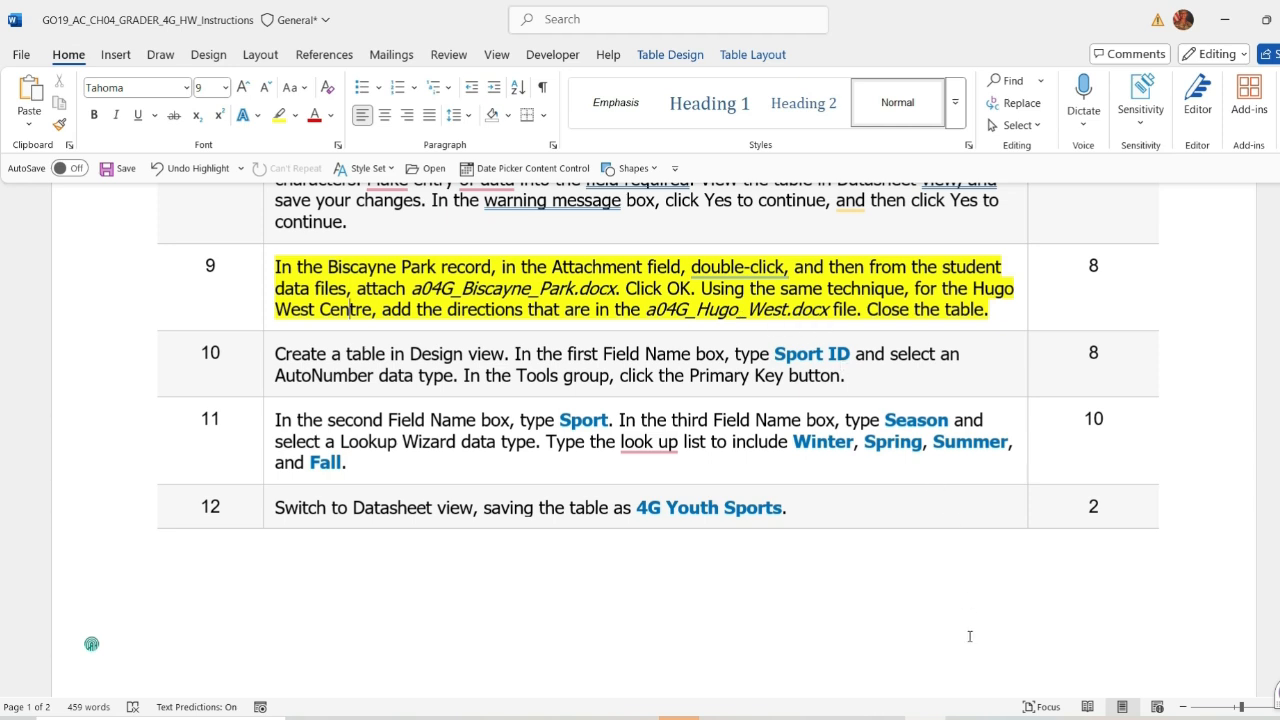
pyautogui.moveTo(965, 716)
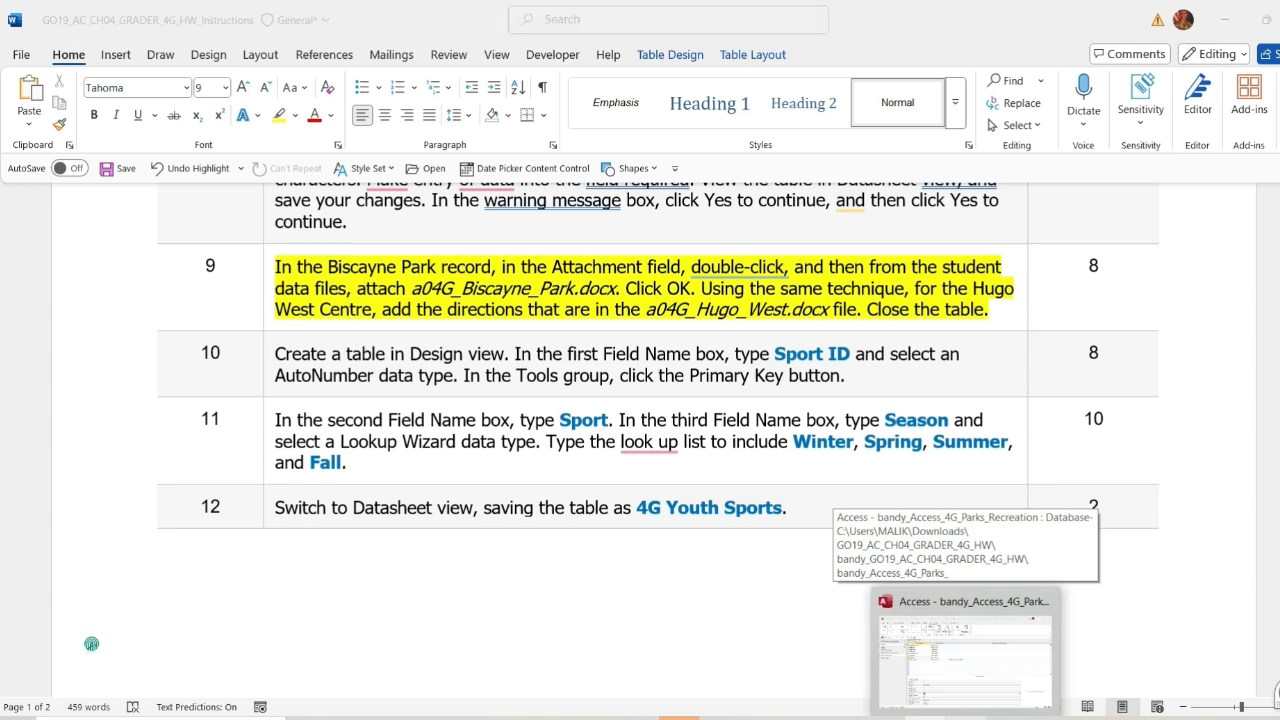
pyautogui.click(960, 660)
pyautogui.click(29, 110)
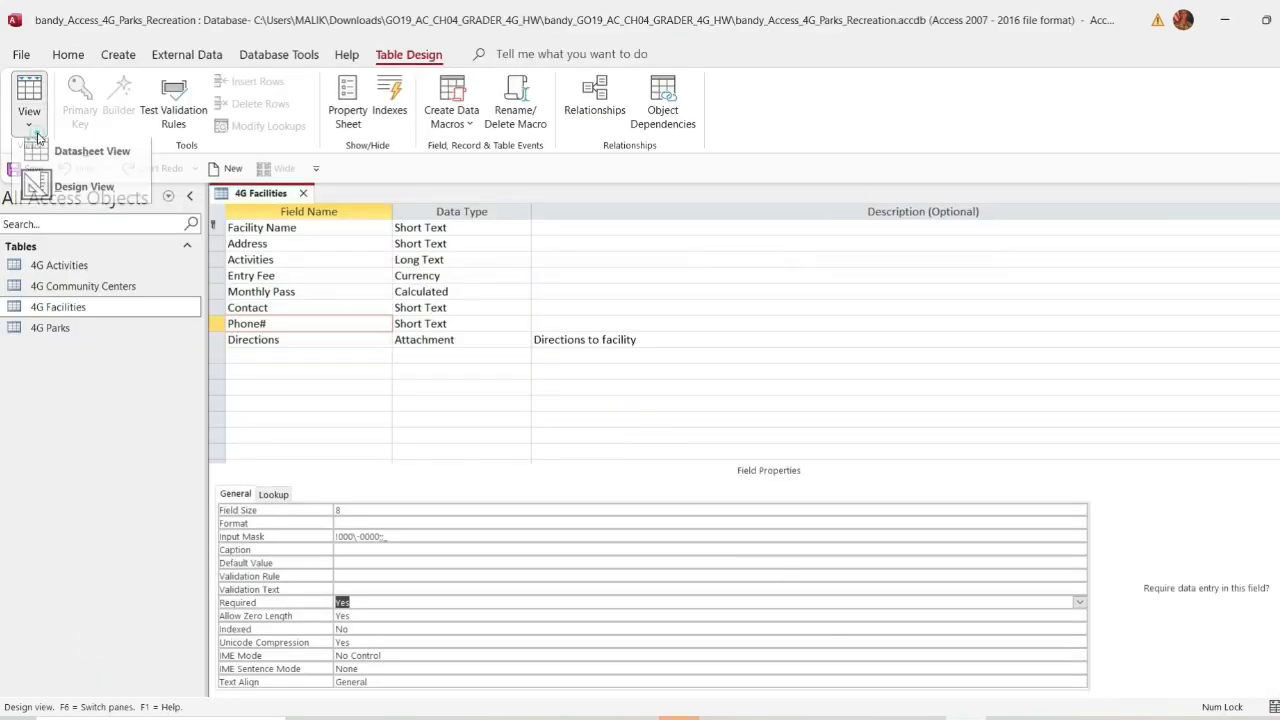
pyautogui.click(70, 157)
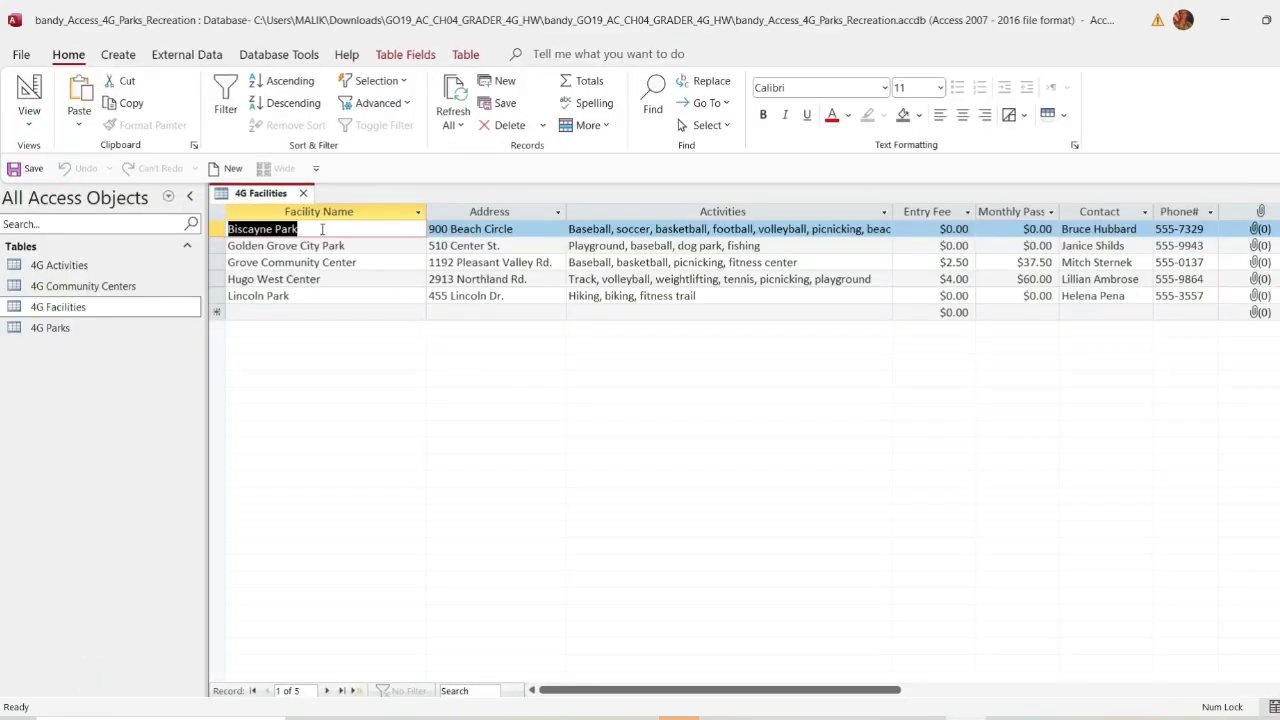
pyautogui.click(217, 229)
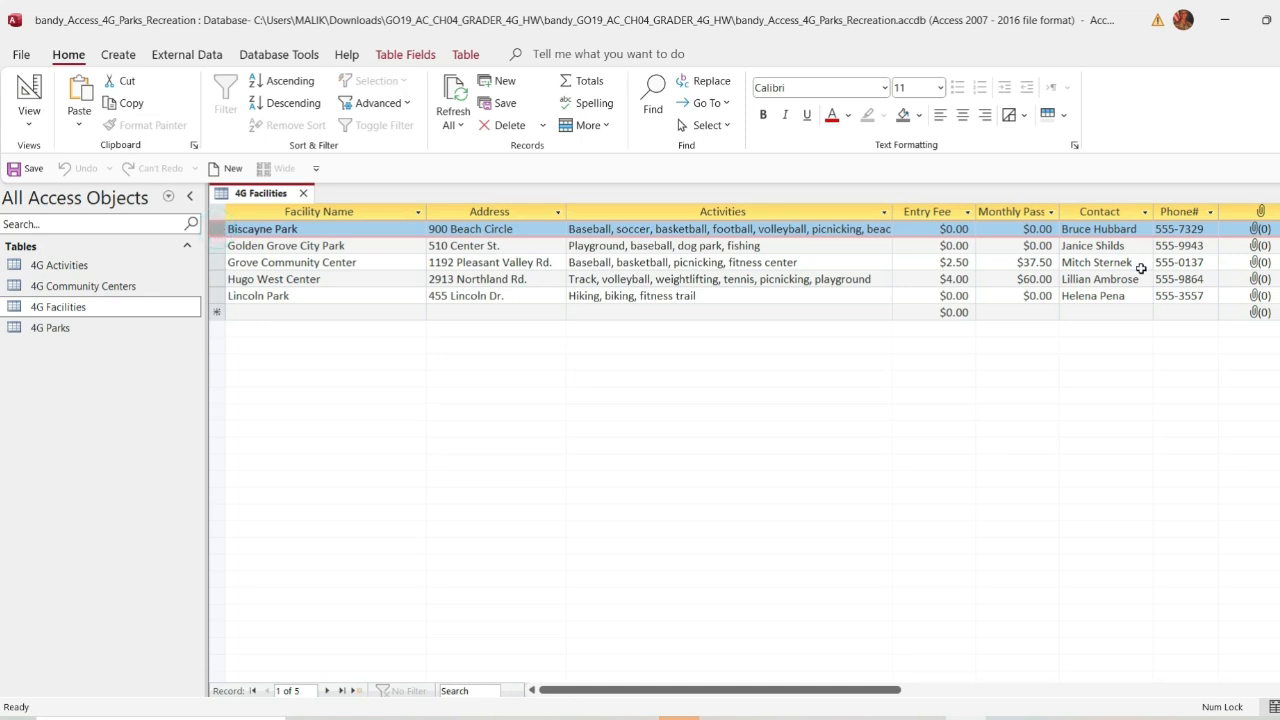
# Step: Attach a04G_Biscayne_Park from the bandy_GO19_AC_CH04_GRADER_4G_HW folder in Downloads to the Biscayne Park record
pyautogui.doubleClick(1261, 233)
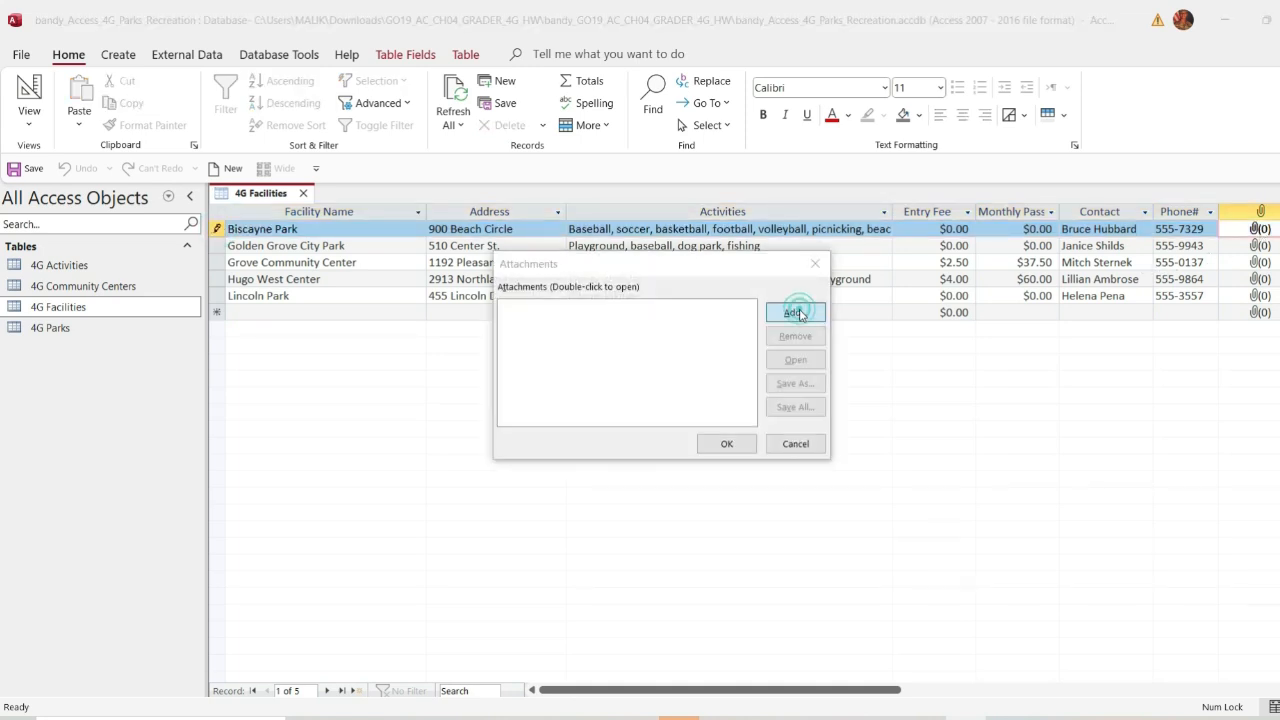
pyautogui.click(791, 313)
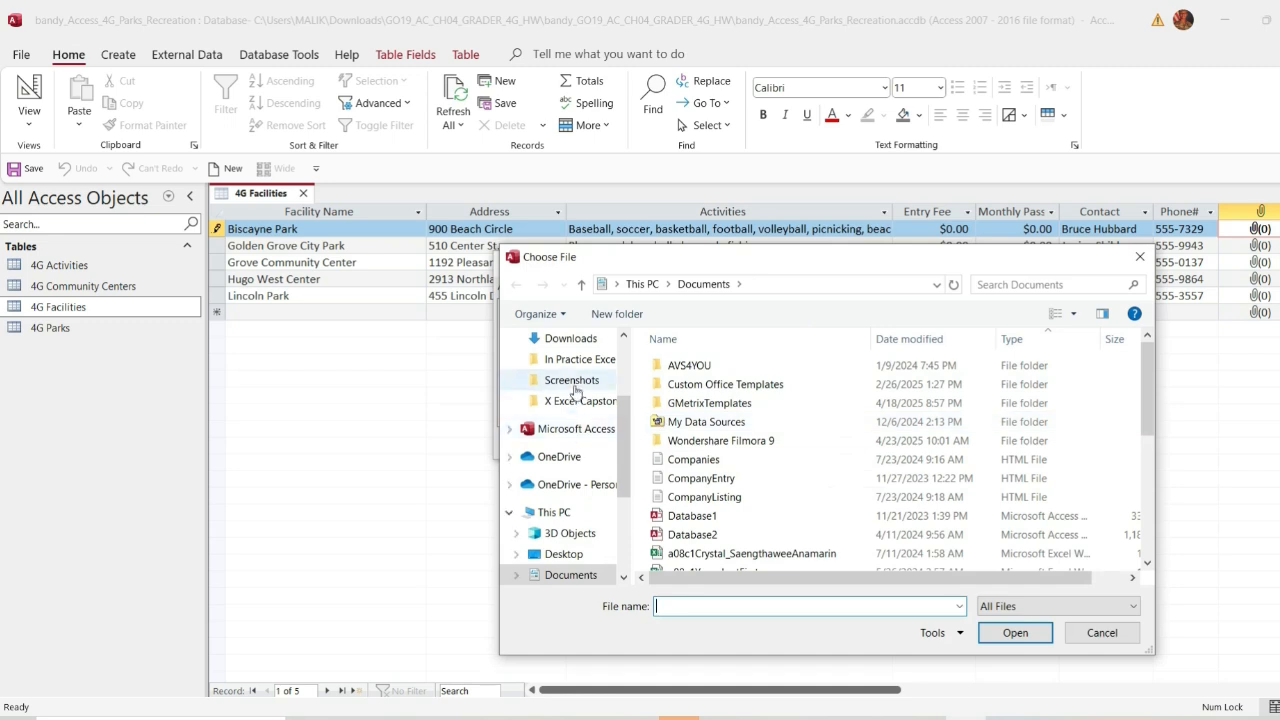
pyautogui.click(568, 339)
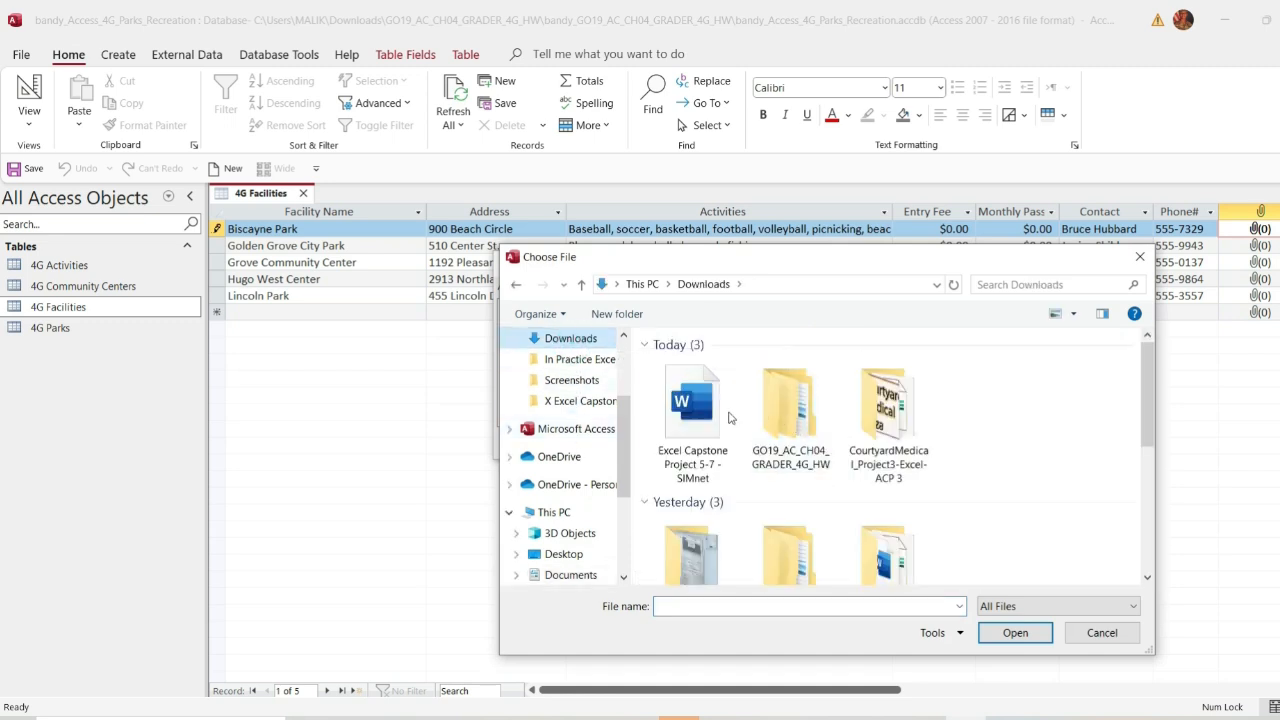
pyautogui.doubleClick(790, 438)
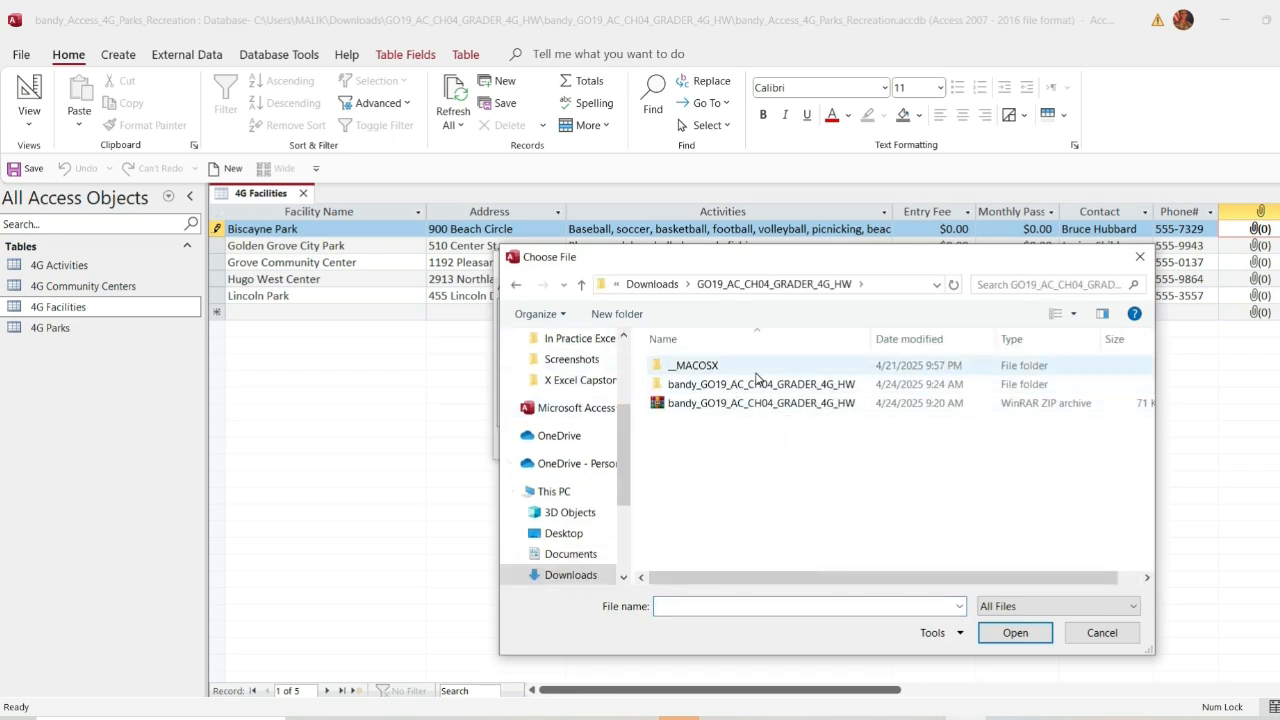
pyautogui.doubleClick(737, 384)
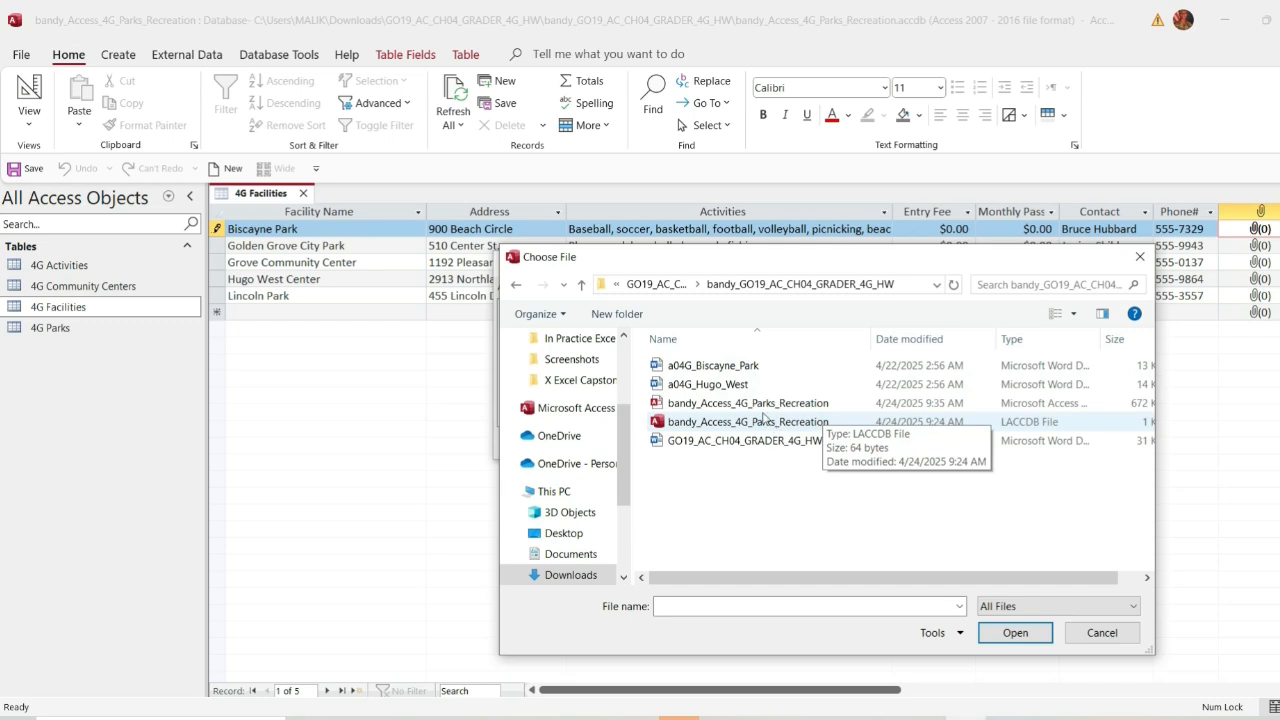
pyautogui.click(706, 367)
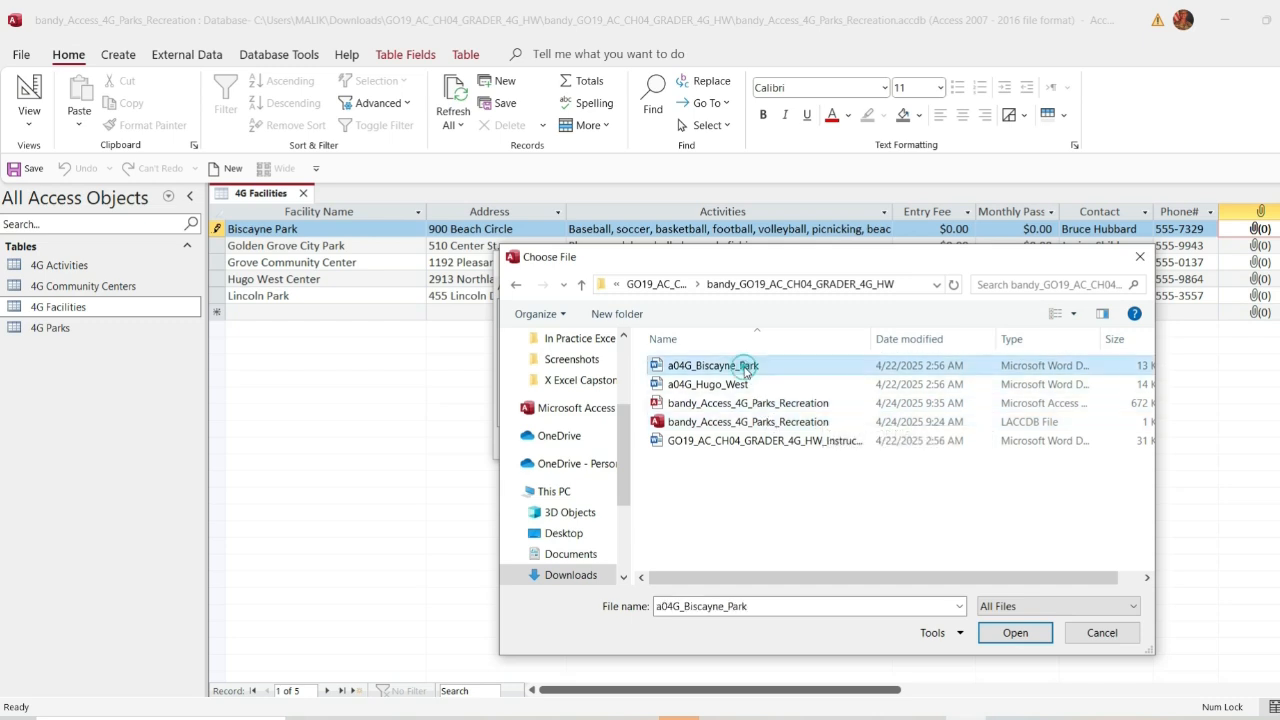
pyautogui.click(1015, 633)
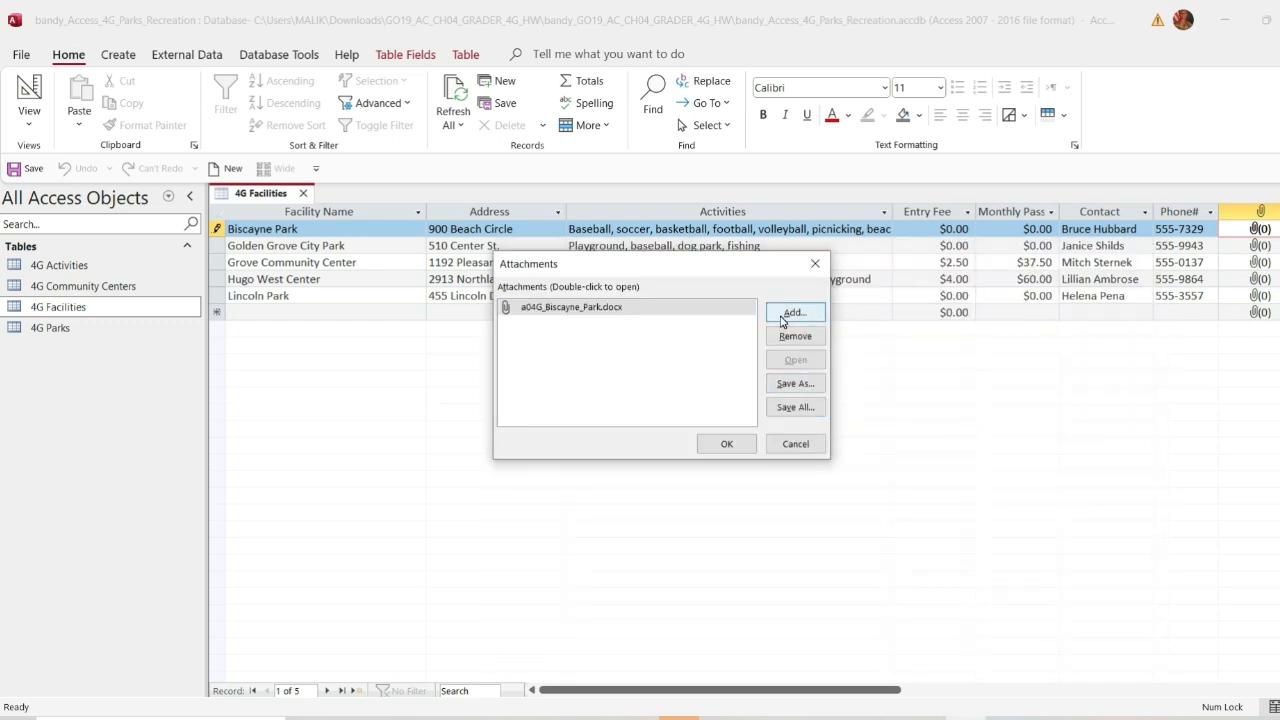
pyautogui.click(740, 452)
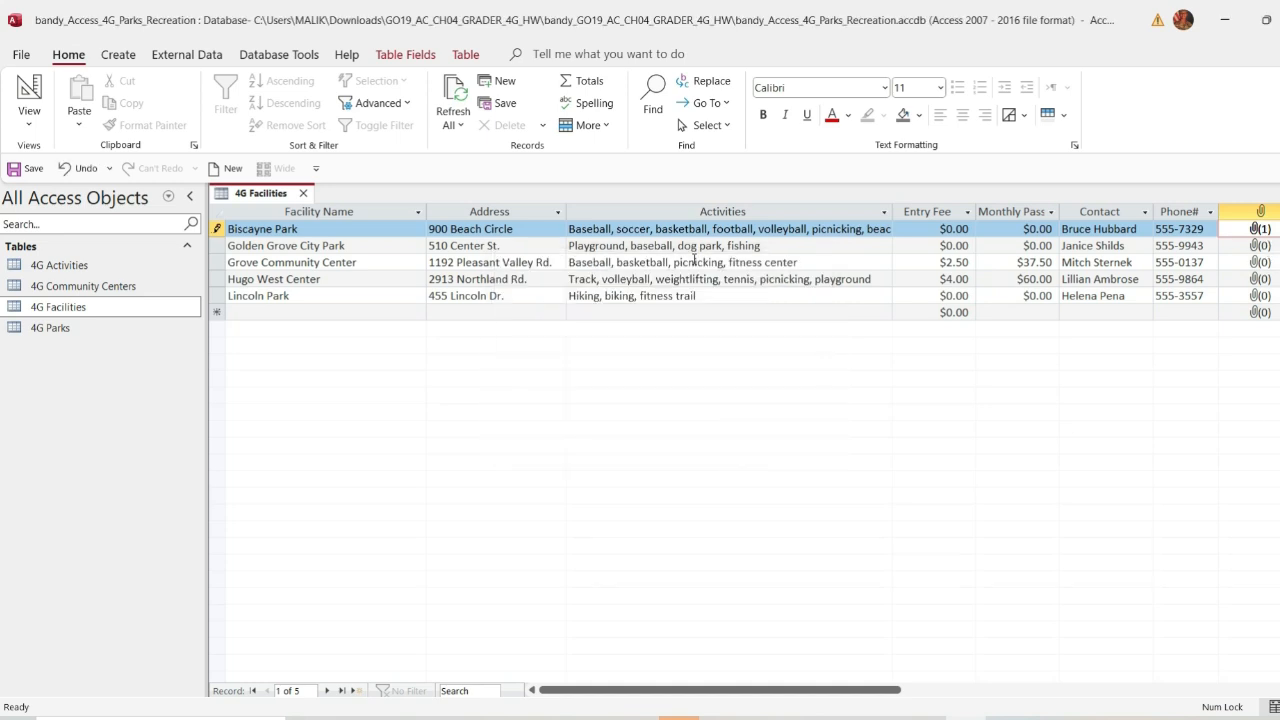
# Step: Check in Word which facility step 9 names second, and in Access attach a04G_Hugo_West to the Hugo West Center record
pyautogui.click(329, 251)
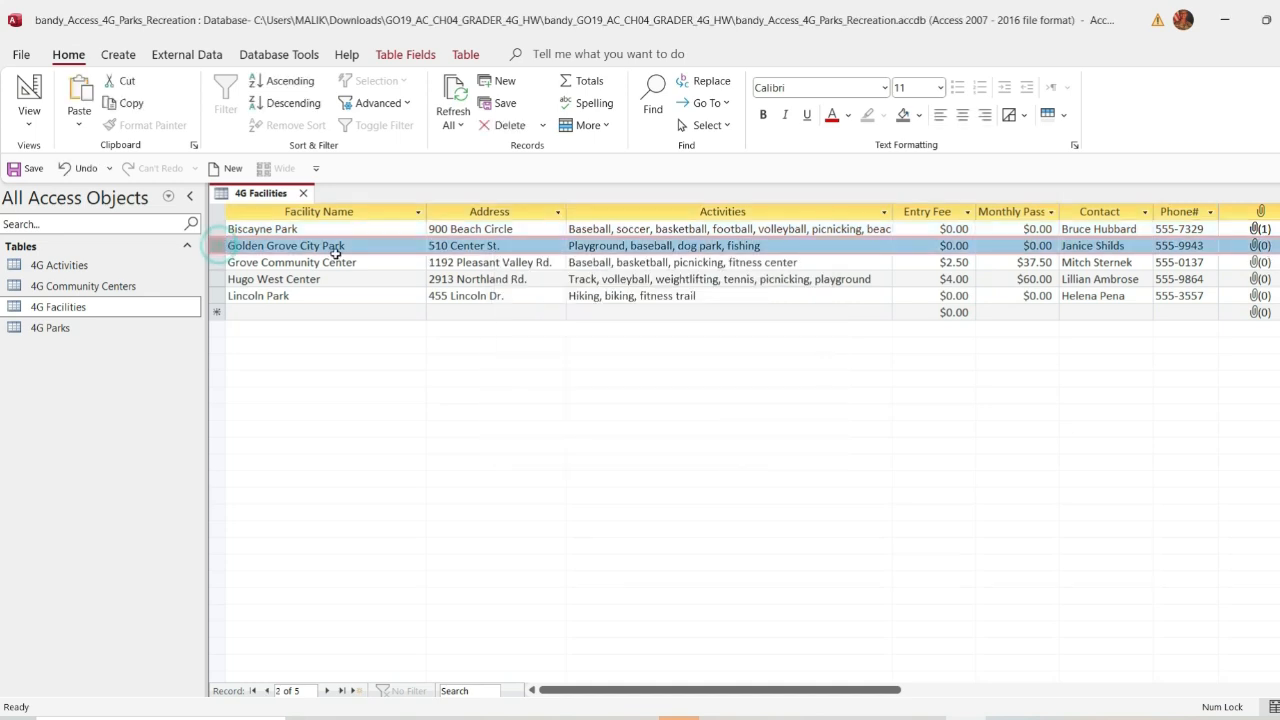
pyautogui.hotkey('alt', 'Tab')
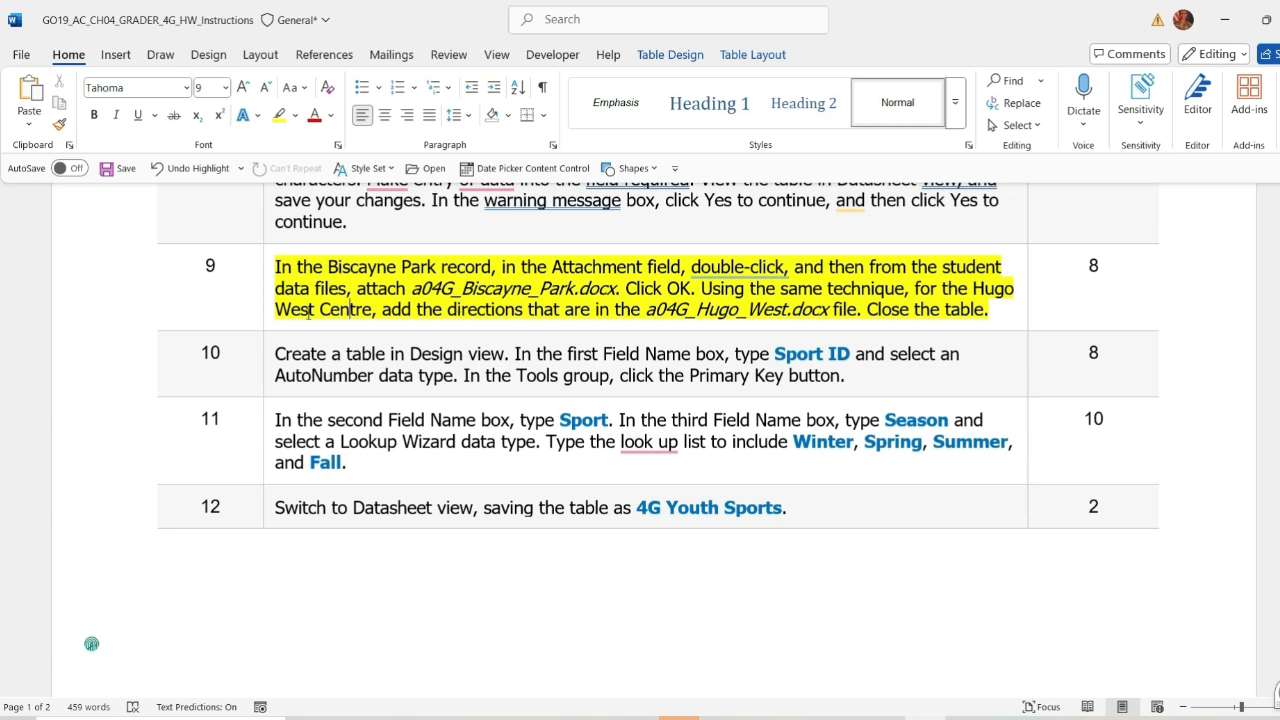
pyautogui.moveTo(276, 309); pyautogui.dragTo(362, 309)
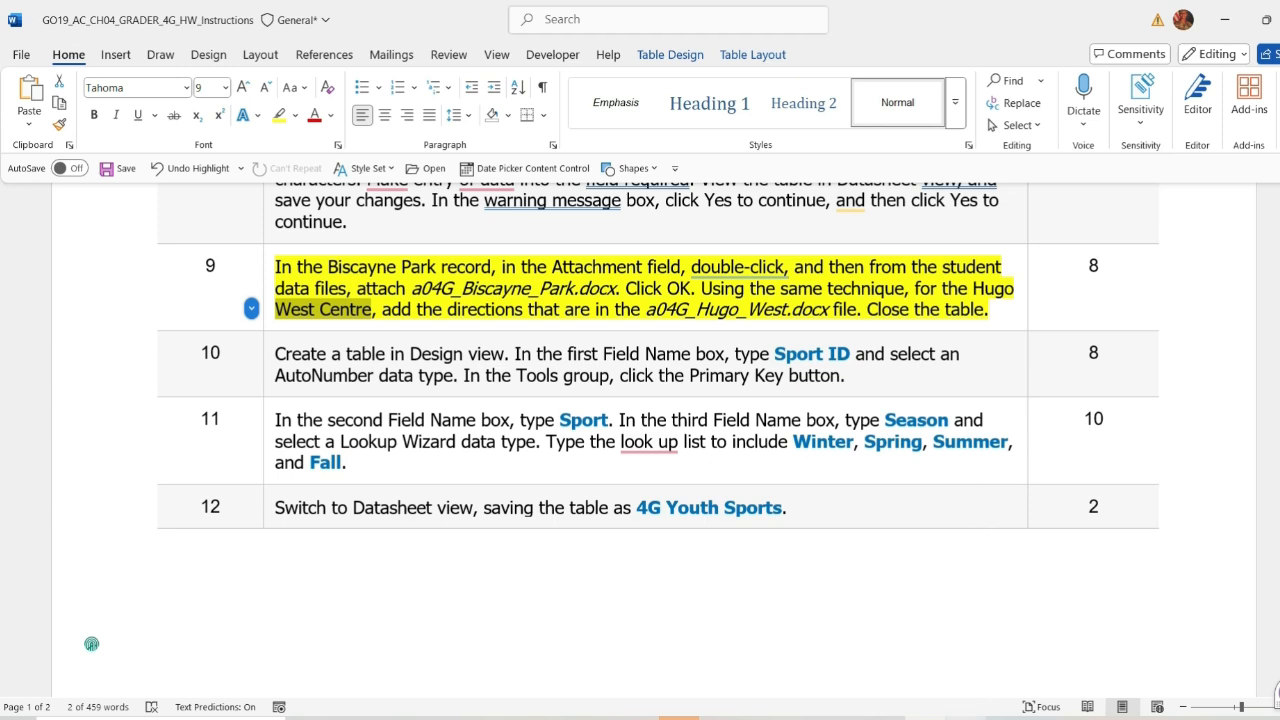
pyautogui.hotkey('alt', 'Tab')
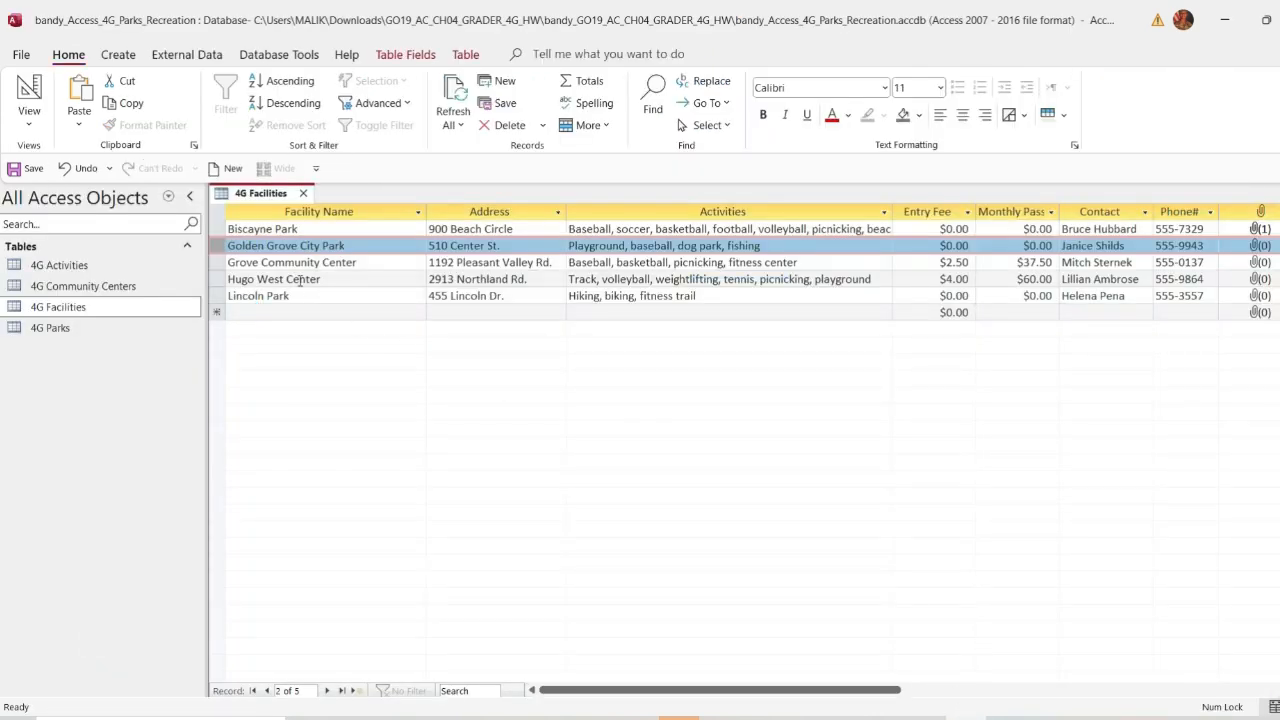
pyautogui.click(216, 279)
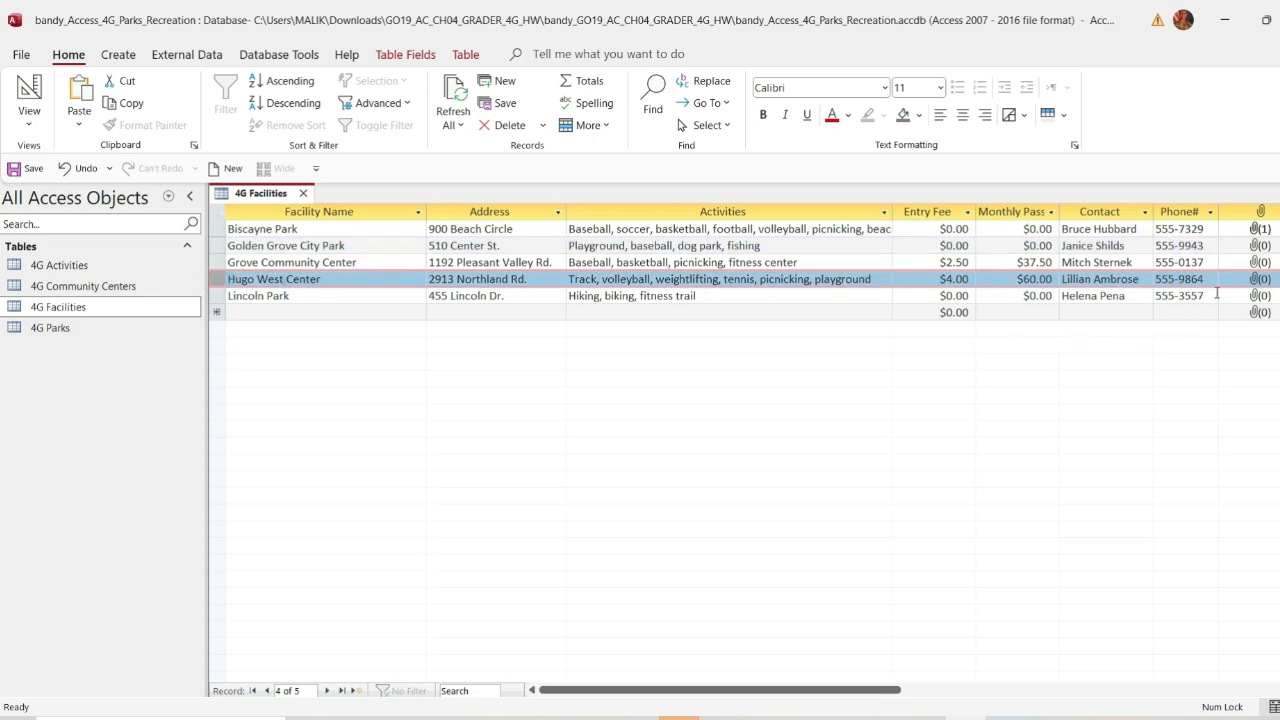
pyautogui.doubleClick(1256, 284)
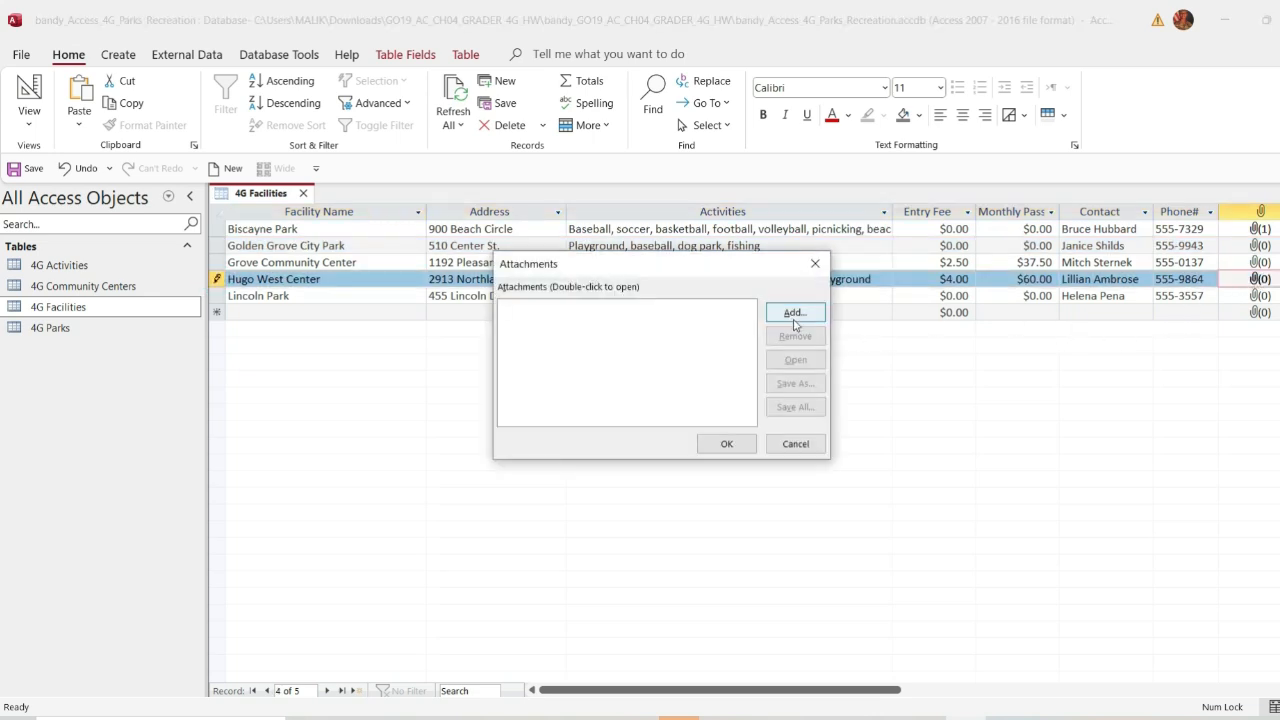
pyautogui.click(791, 314)
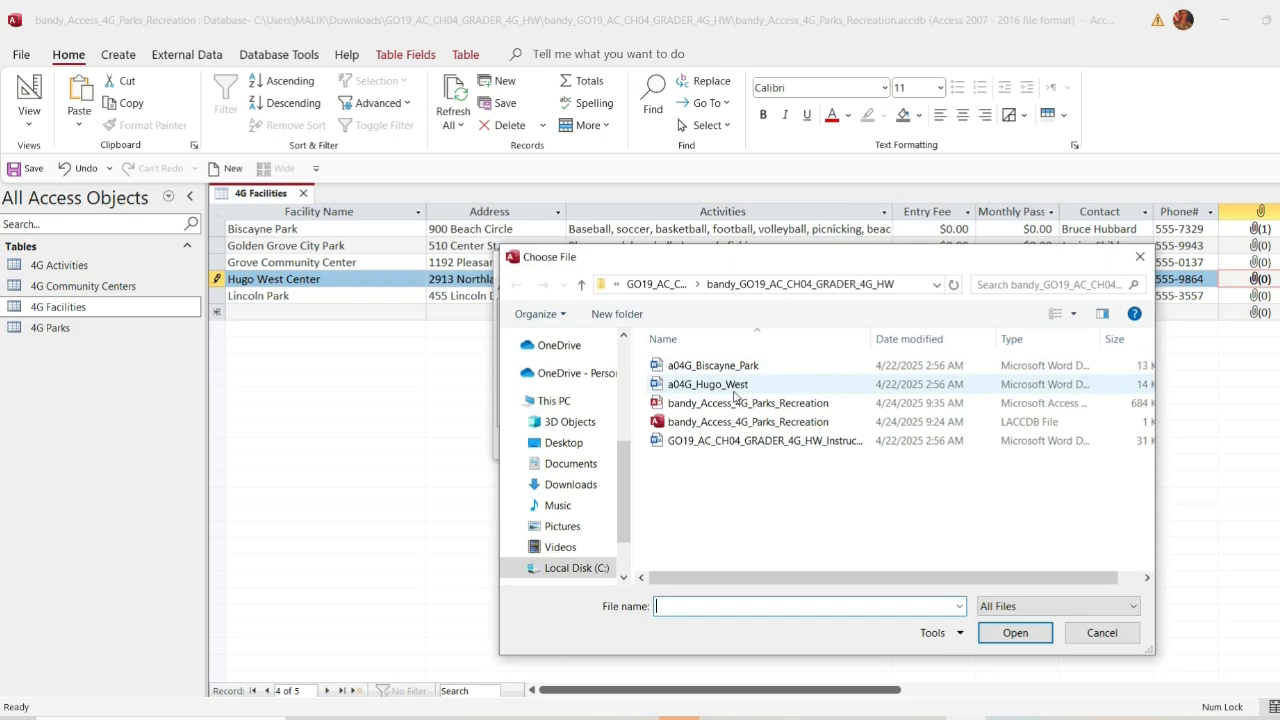
pyautogui.click(741, 388)
pyautogui.click(1015, 632)
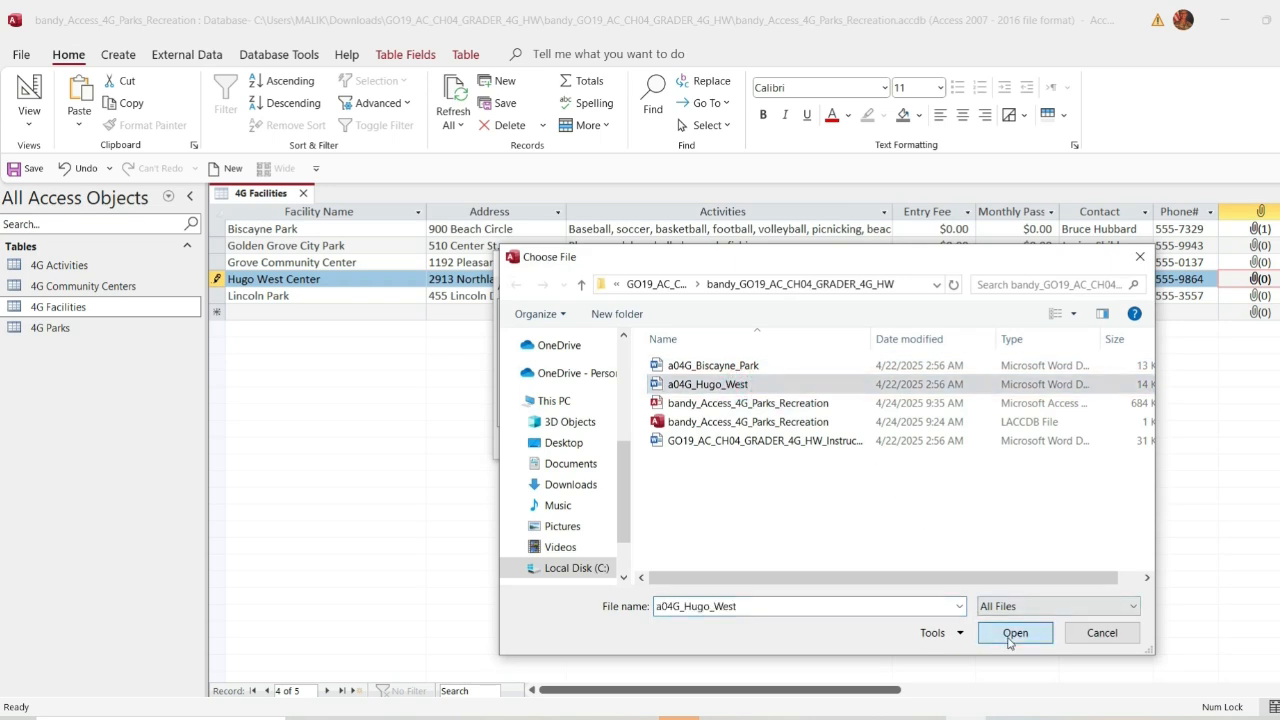
pyautogui.click(734, 443)
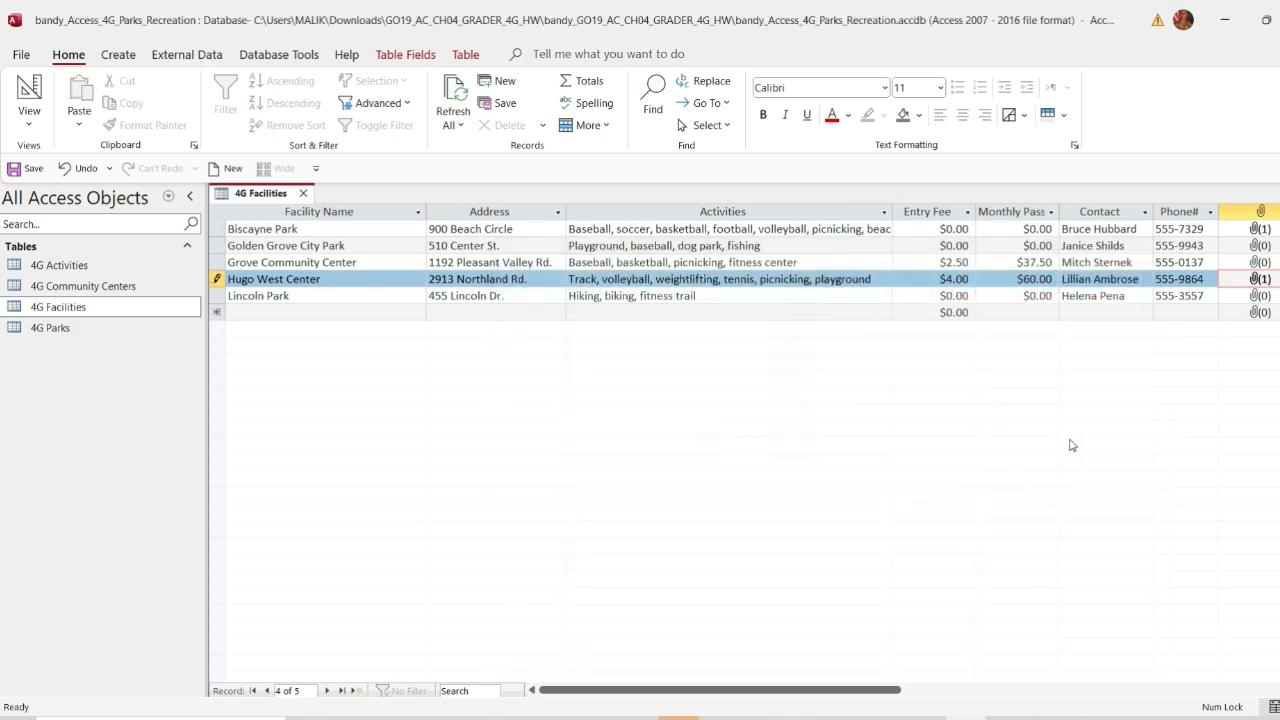
# Step: Check the end of step 9 in Word, and in Access save and close the 4G Facilities table
pyautogui.hotkey('alt', 'Tab')
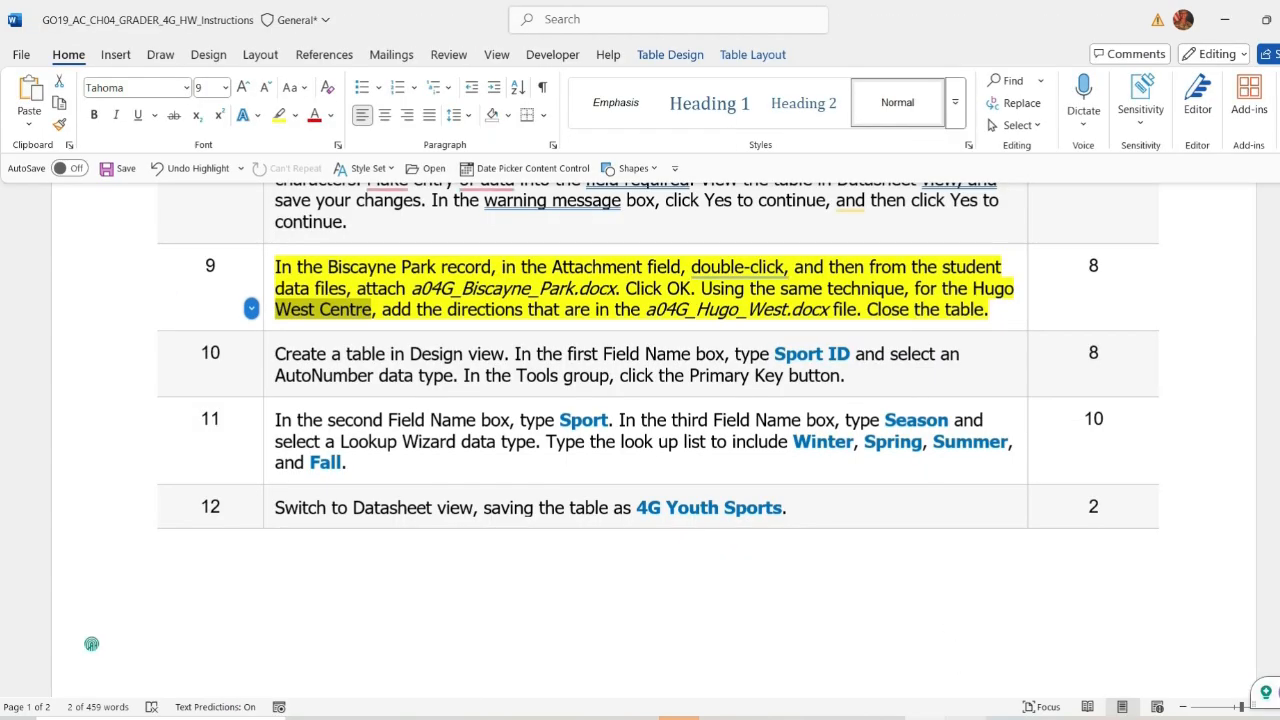
pyautogui.hotkey('alt', 'Tab')
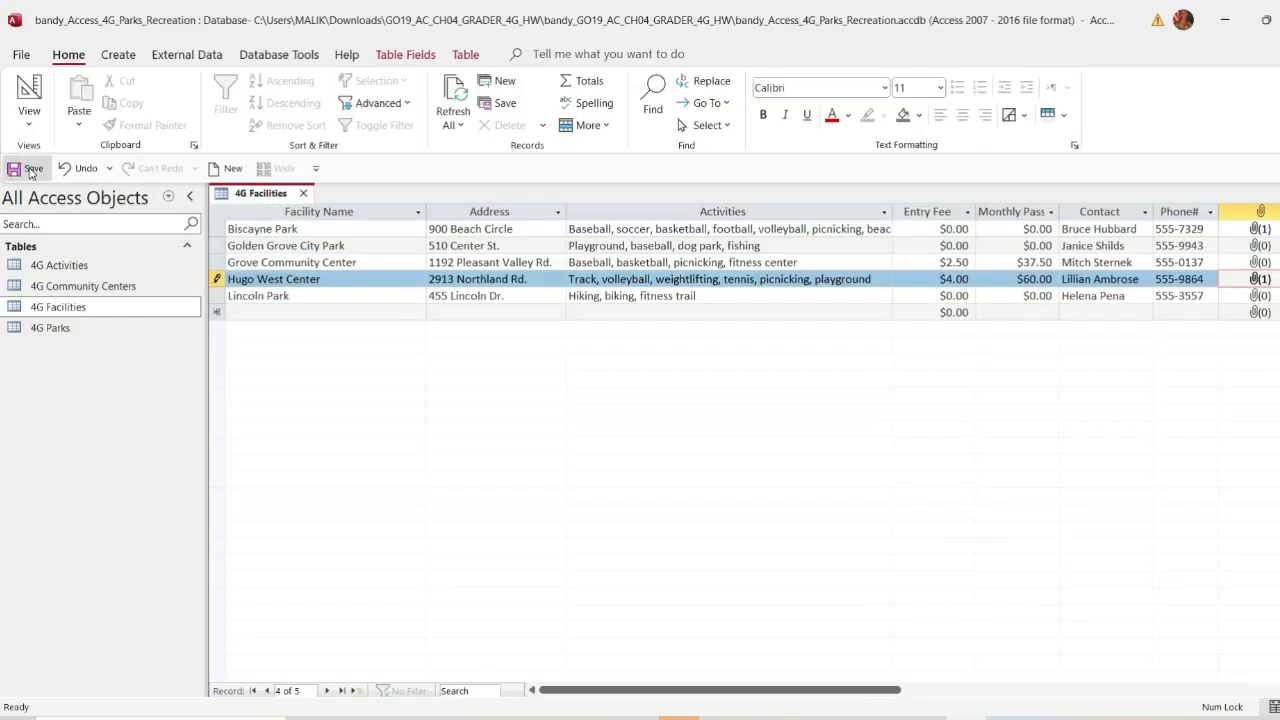
pyautogui.click(27, 168)
pyautogui.click(304, 194)
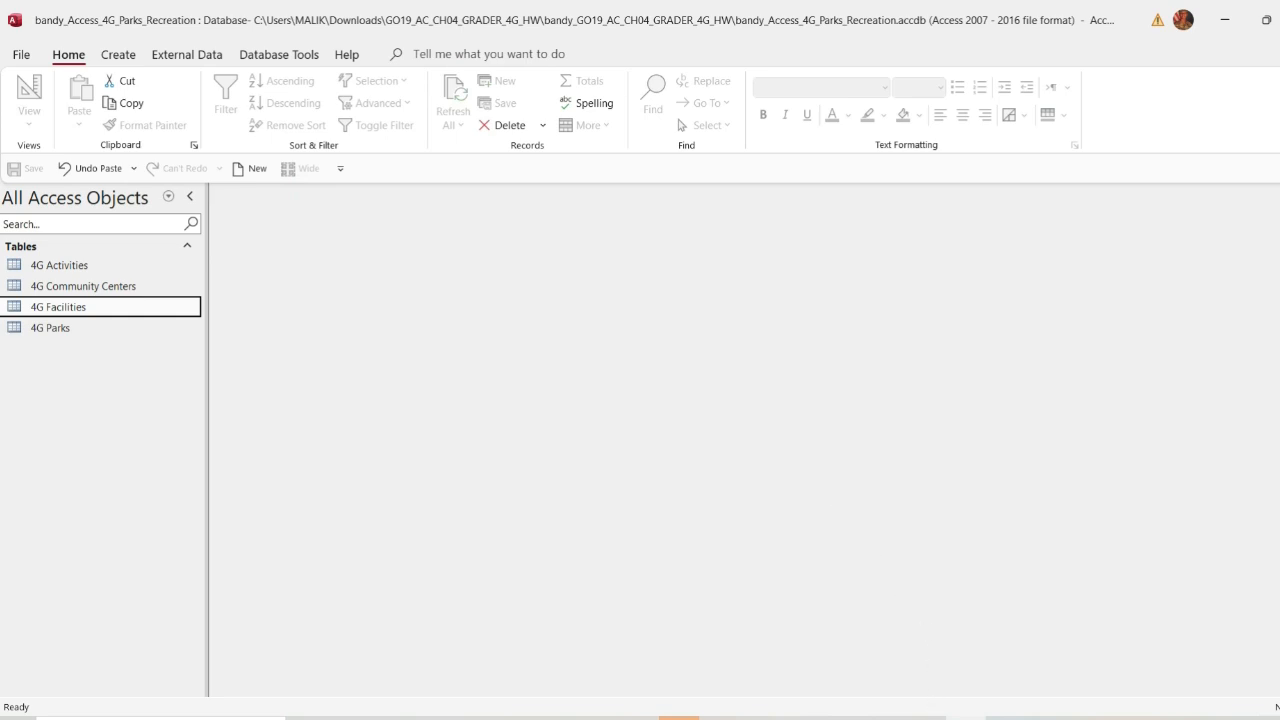
# Step: Switch to the Word instructions, clear the highlight from step 9, and highlight step 10 in yellow
pyautogui.hotkey('alt', 'Tab')
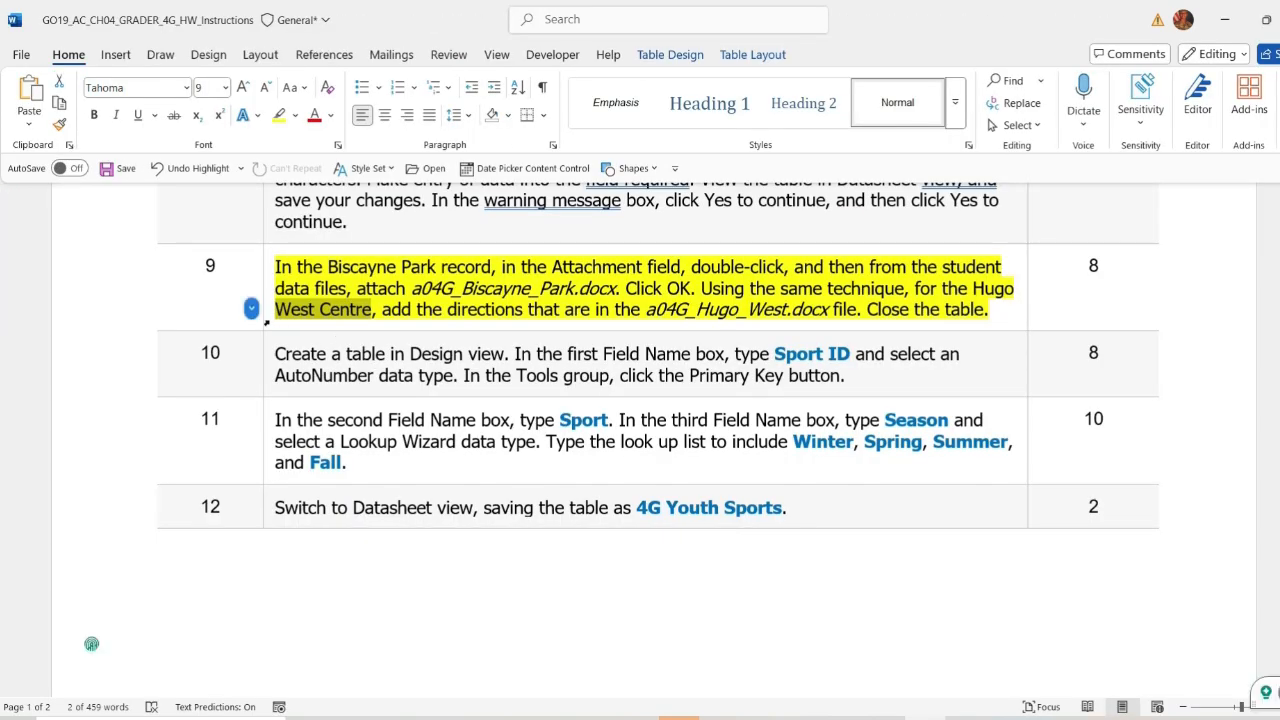
pyautogui.click(267, 320)
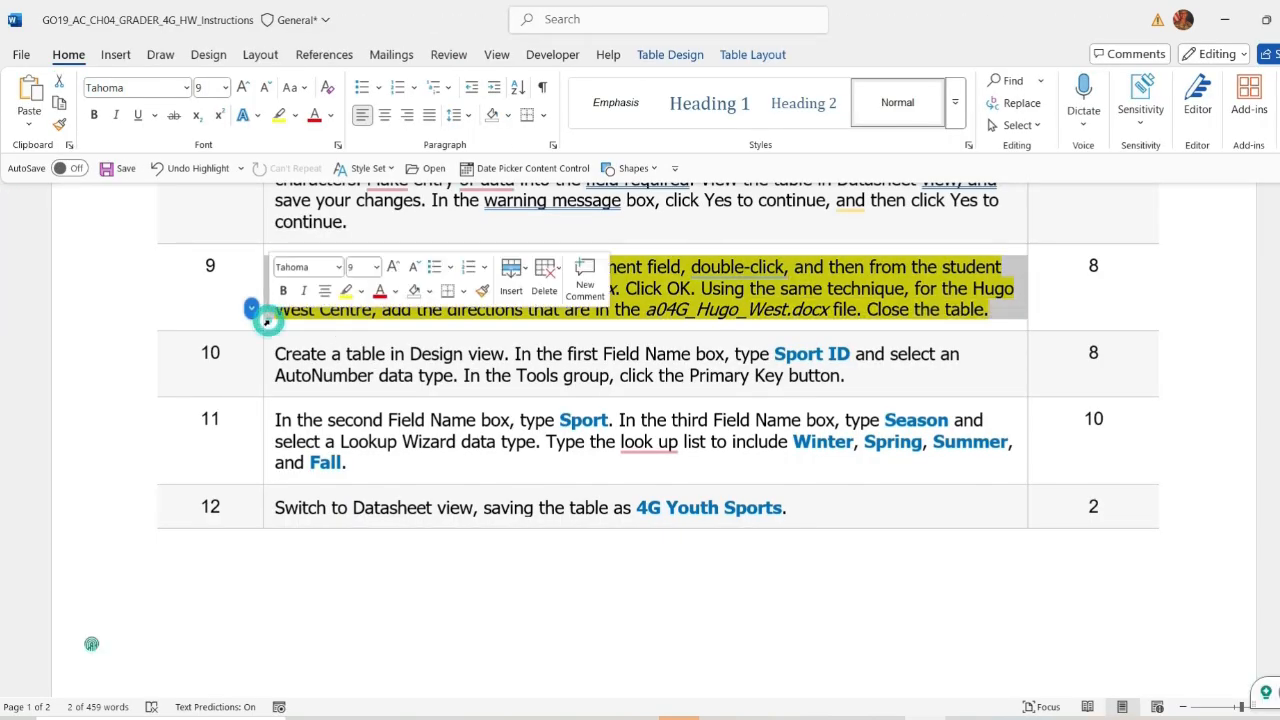
pyautogui.click(360, 291)
pyautogui.click(358, 432)
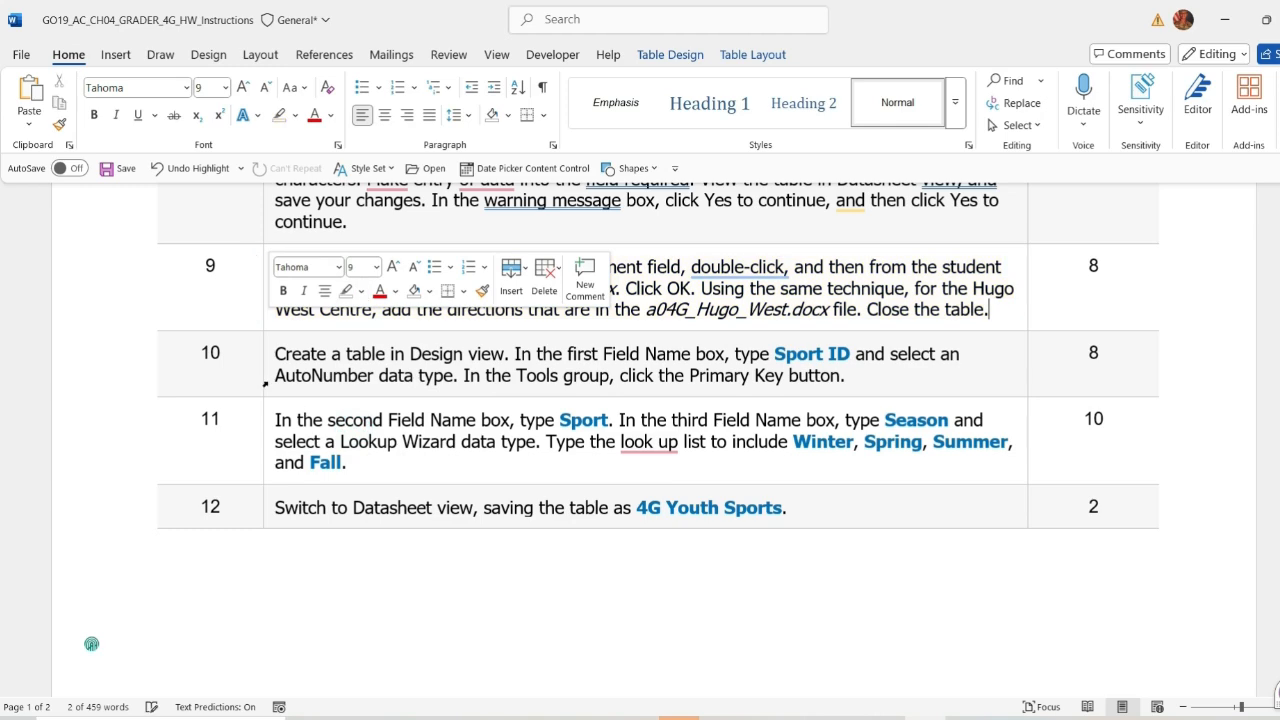
pyautogui.click(266, 385)
pyautogui.click(360, 356)
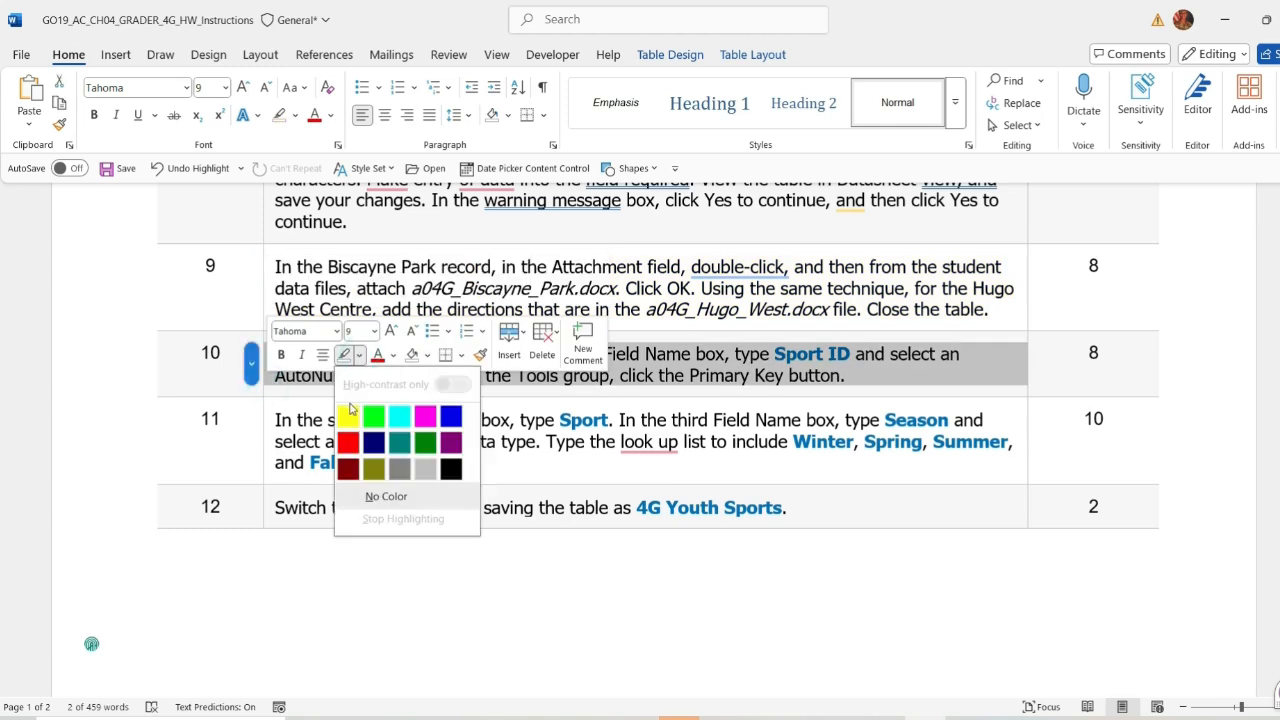
pyautogui.click(346, 416)
pyautogui.click(321, 388)
# Step: Copy the field name Sport ID from step 10 and use it as the first field of a new Access table in Design view
pyautogui.scroll(-1, 323, 375)
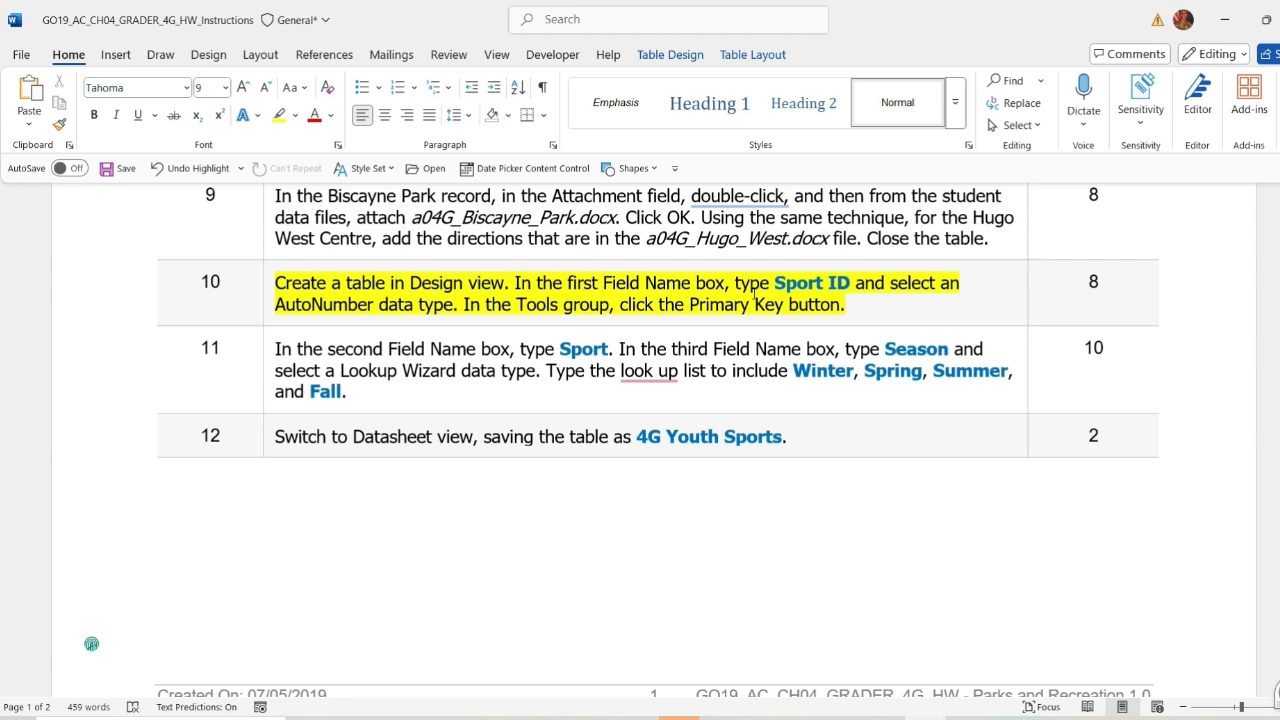
pyautogui.moveTo(775, 282); pyautogui.dragTo(843, 280)
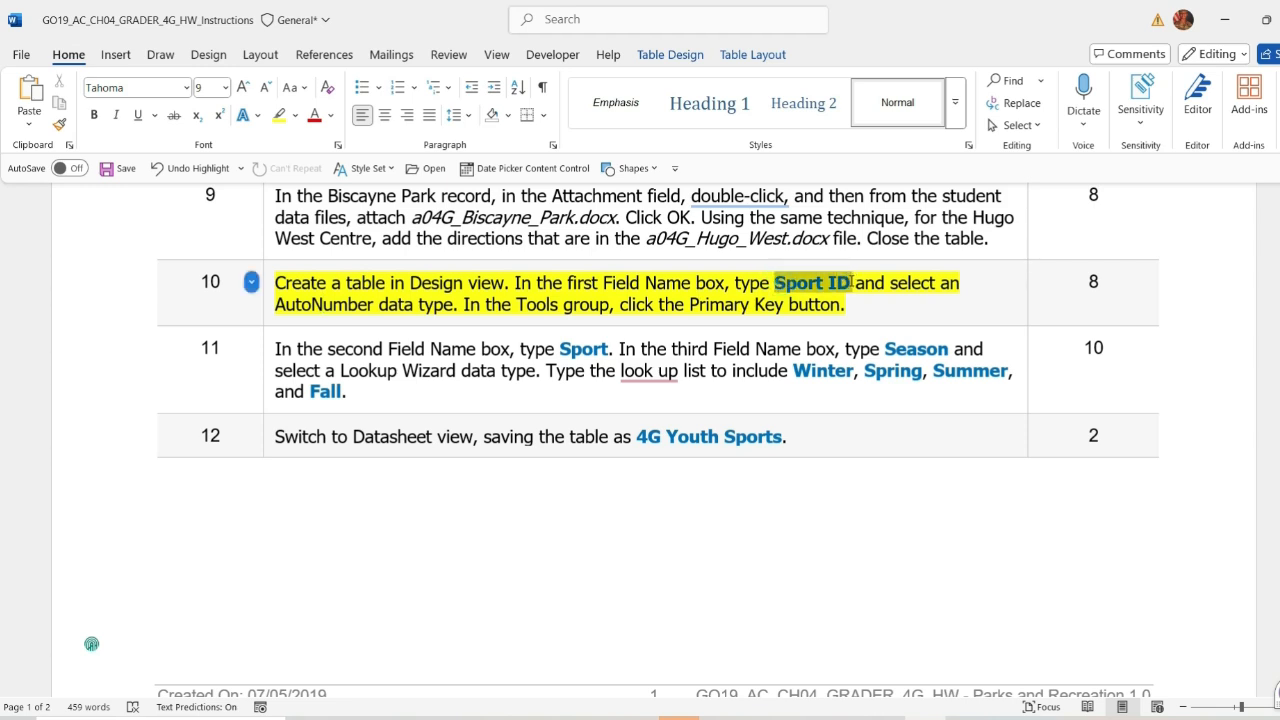
pyautogui.hotkey('ctrl', 'c')
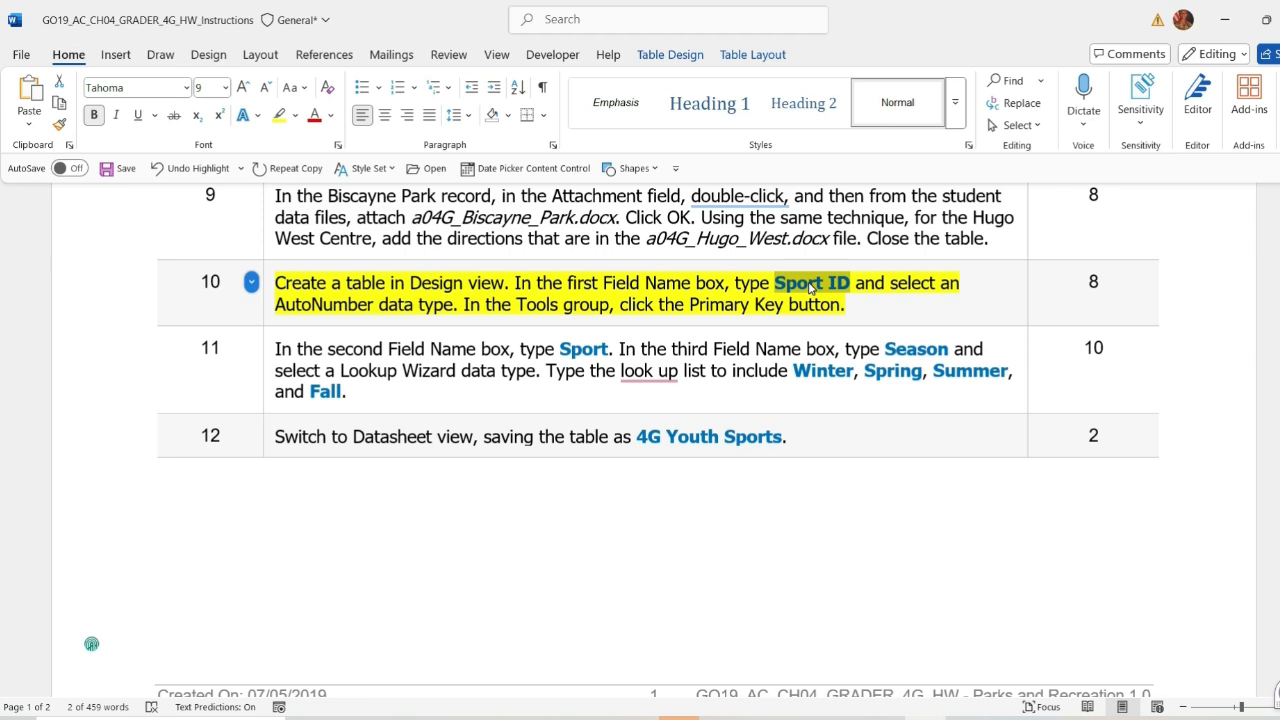
pyautogui.hotkey('alt', 'Tab')
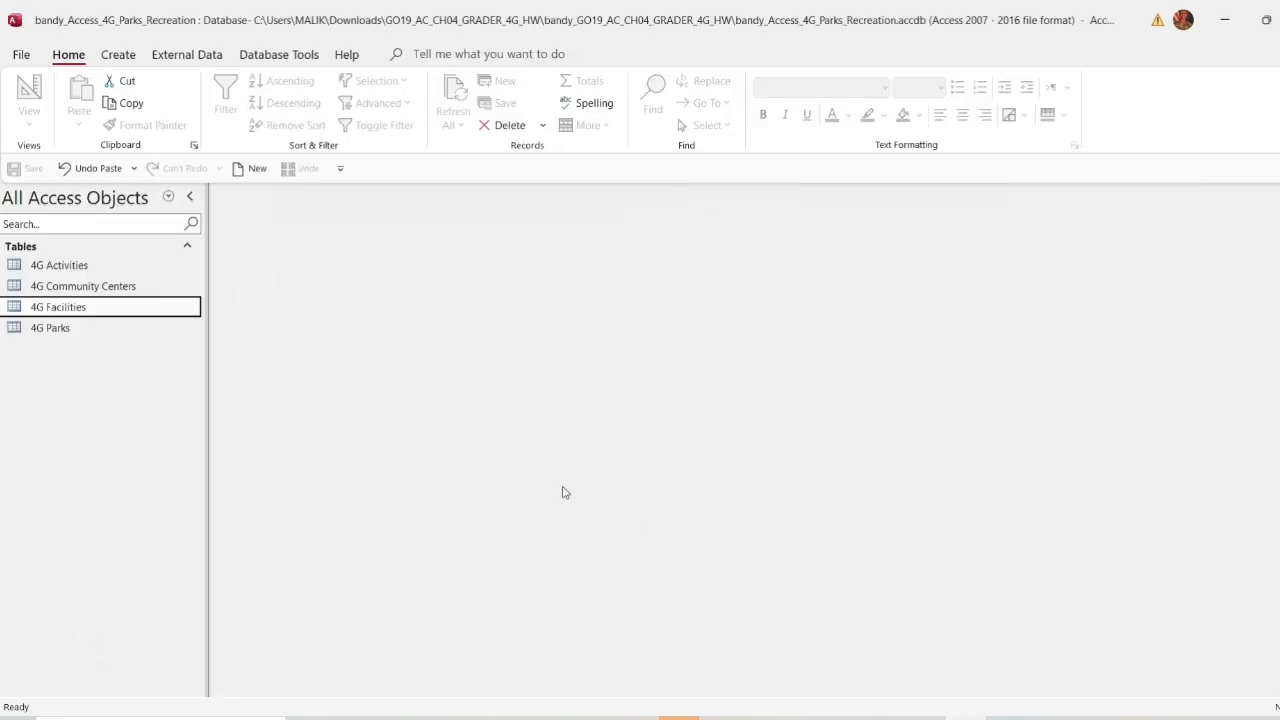
pyautogui.click(118, 55)
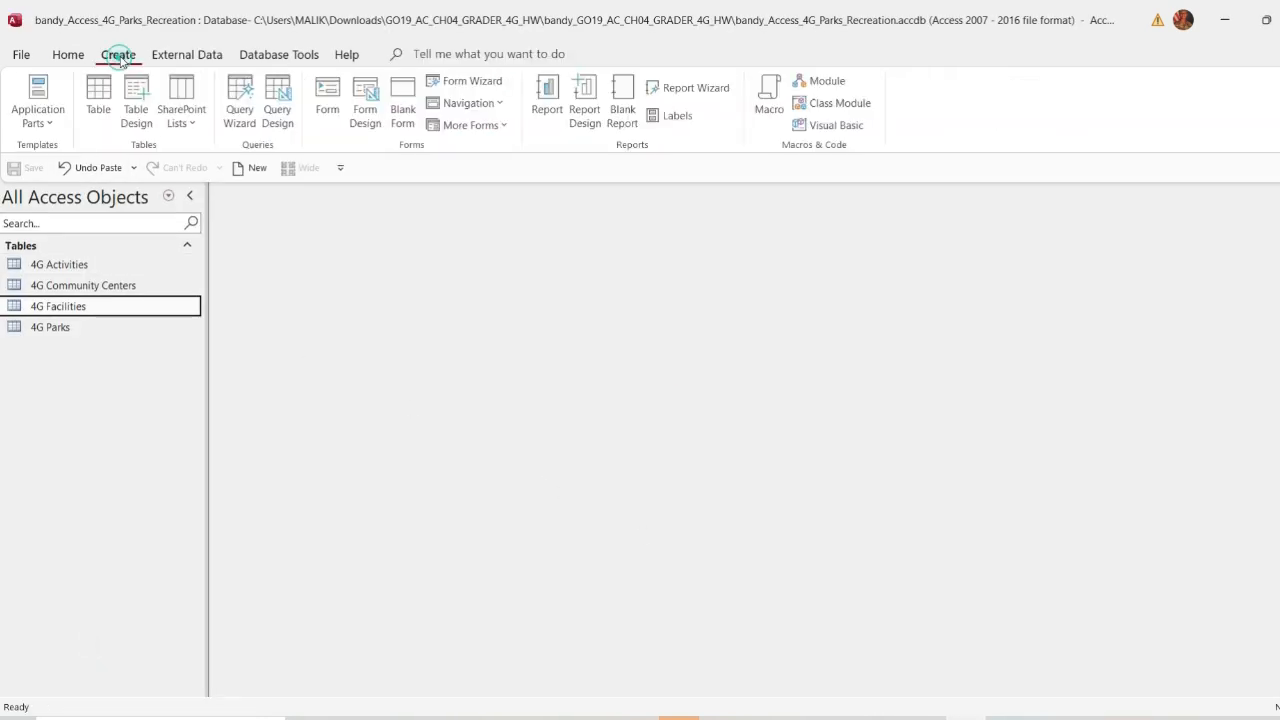
pyautogui.click(136, 110)
pyautogui.hotkey('ctrl', 'v')
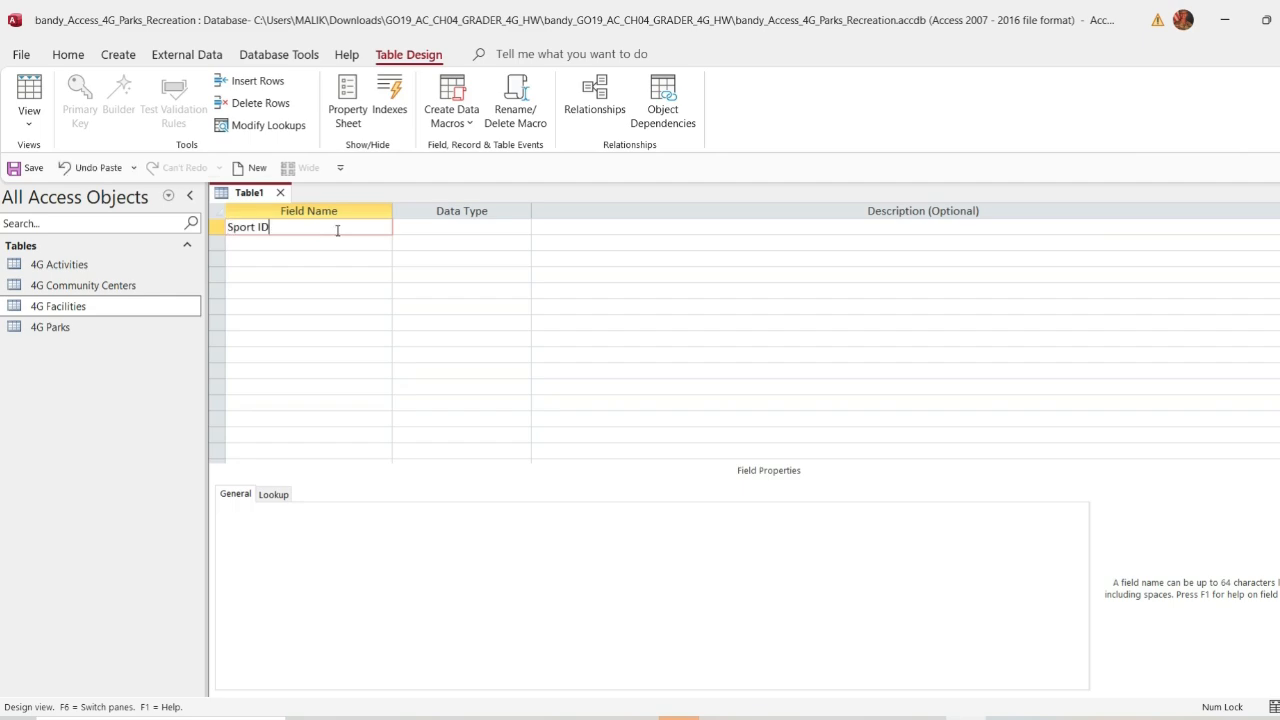
# Step: Check the data type required by step 10 in Word, and in Access set the Sport ID field to AutoNumber
pyautogui.click(416, 231)
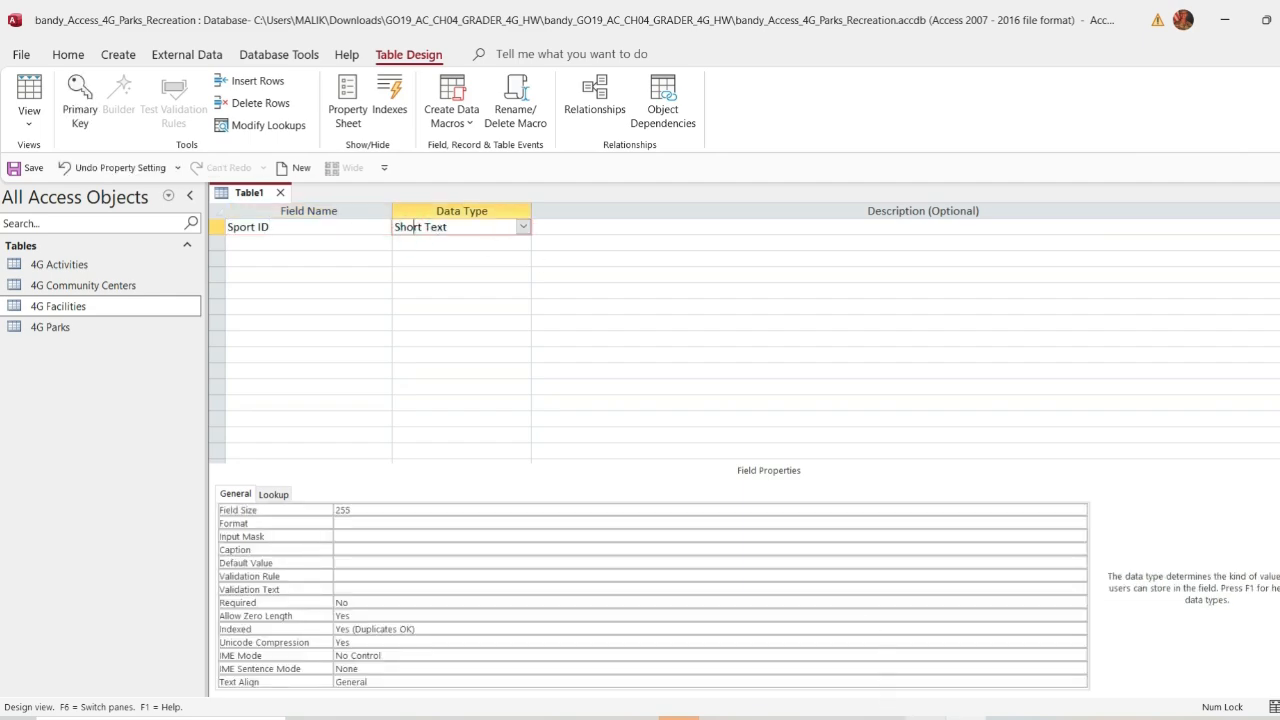
pyautogui.hotkey('alt', 'Tab')
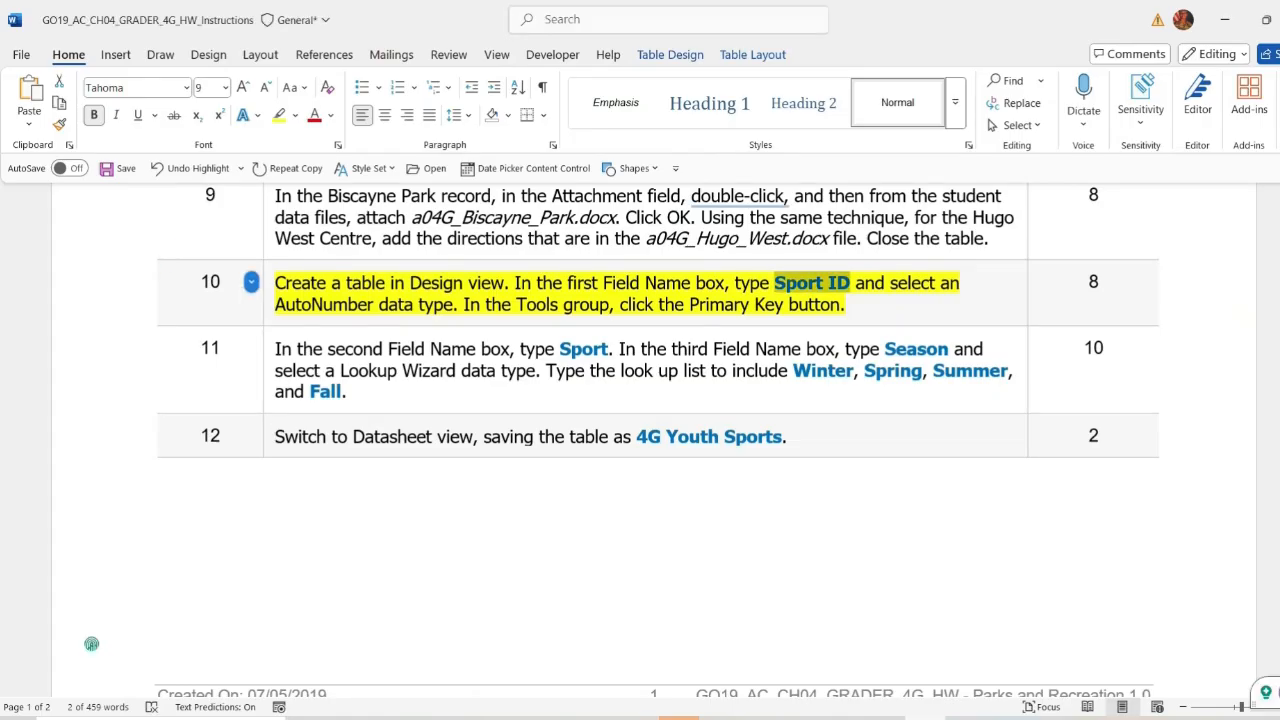
pyautogui.hotkey('alt', 'Tab')
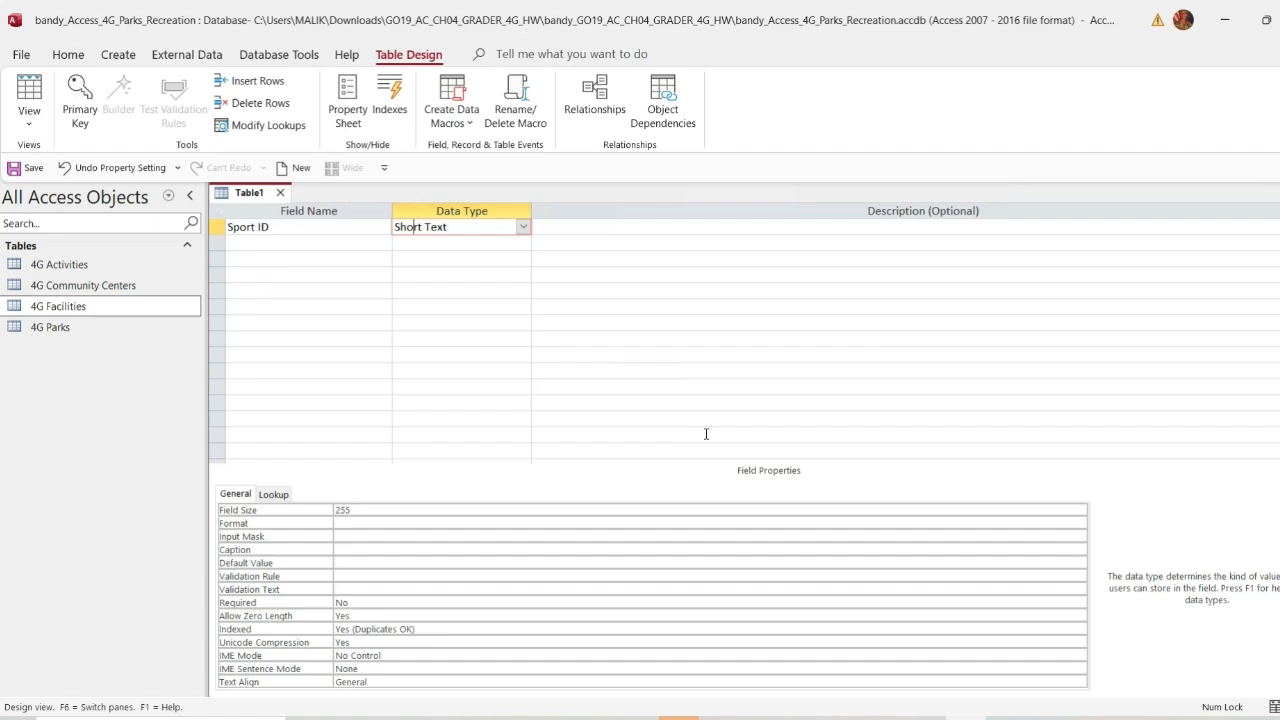
pyautogui.click(522, 227)
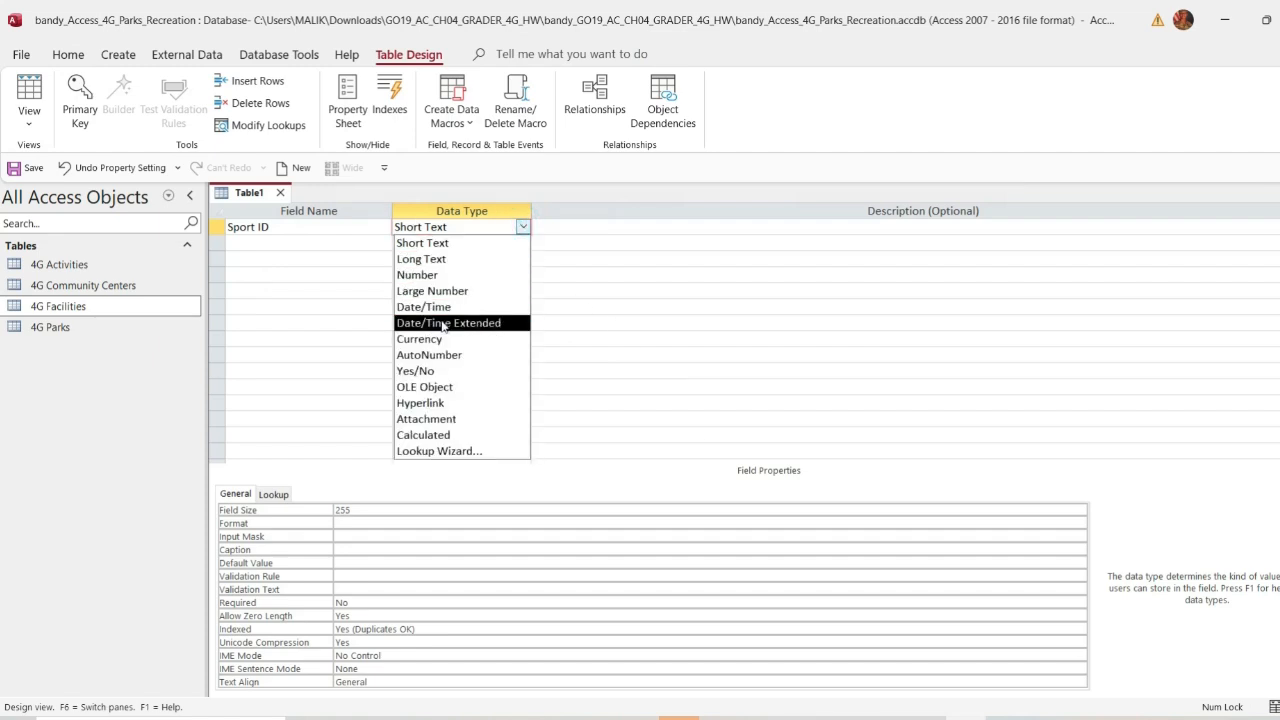
pyautogui.click(443, 356)
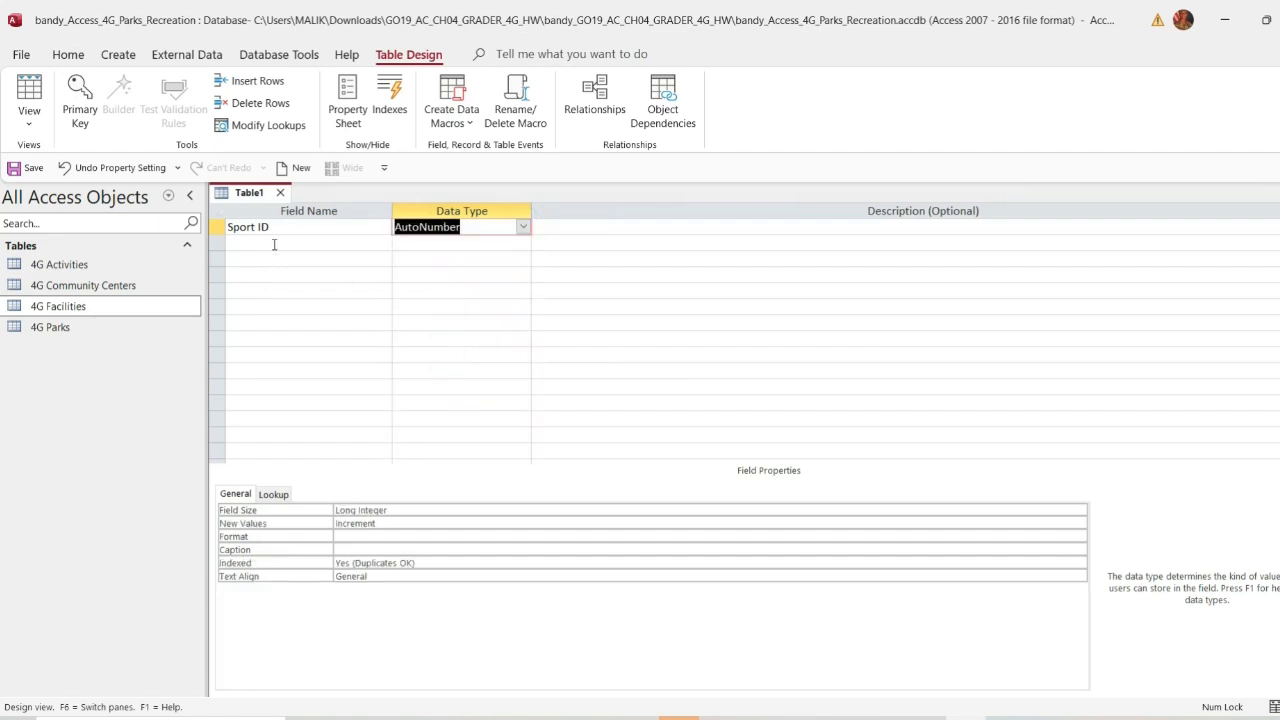
# Step: Check the primary key requirement of step 10 in Word, and in Access make Sport ID the primary key
pyautogui.click(274, 230)
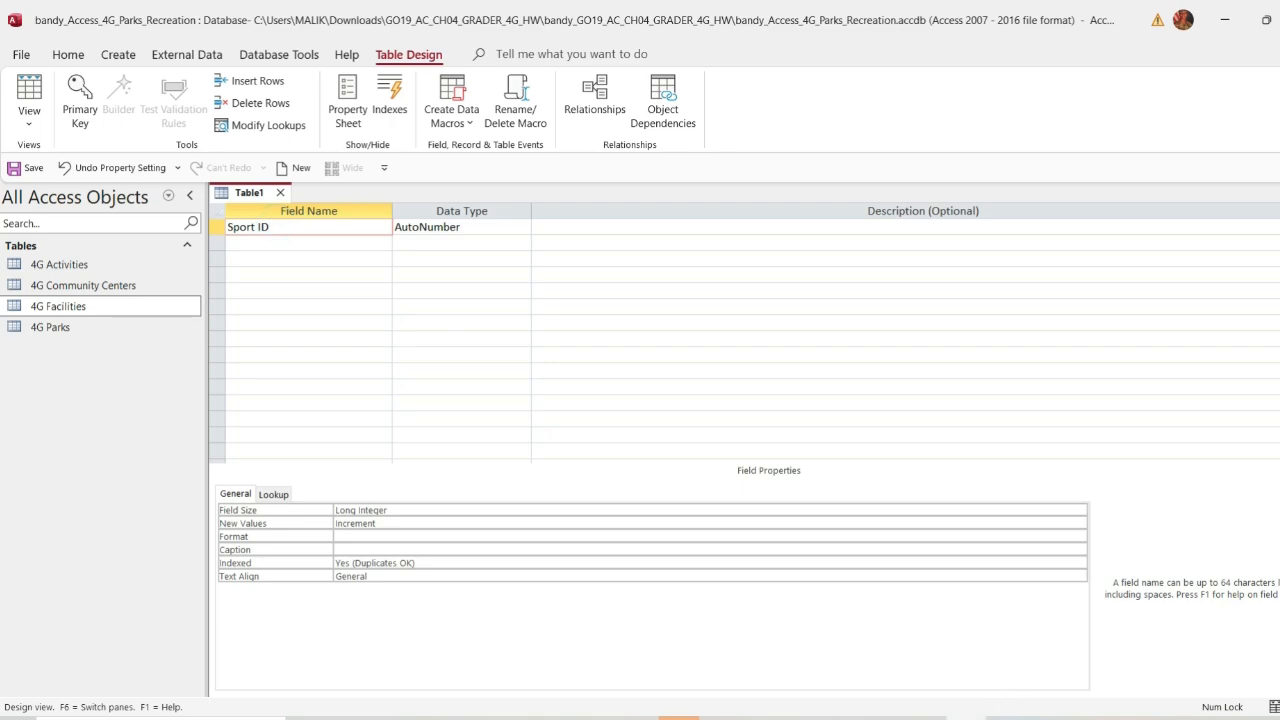
pyautogui.hotkey('alt', 'Tab')
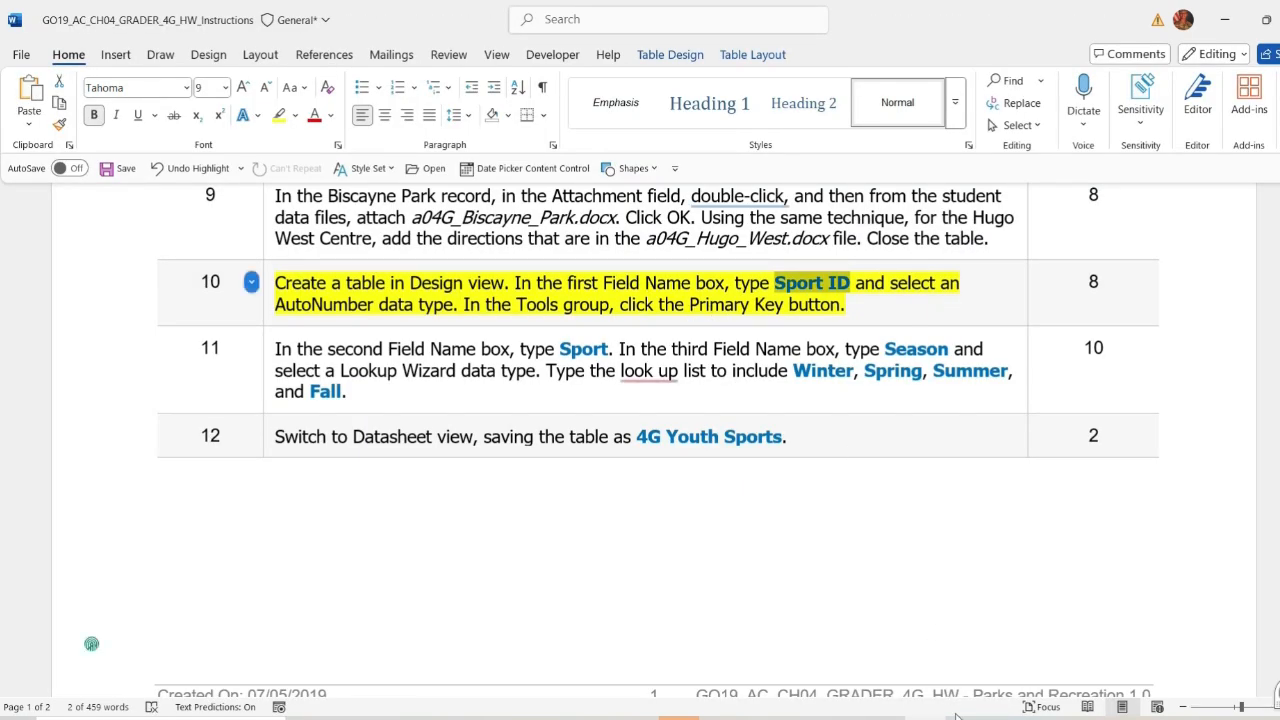
pyautogui.hotkey('alt', 'Tab')
pyautogui.click(80, 102)
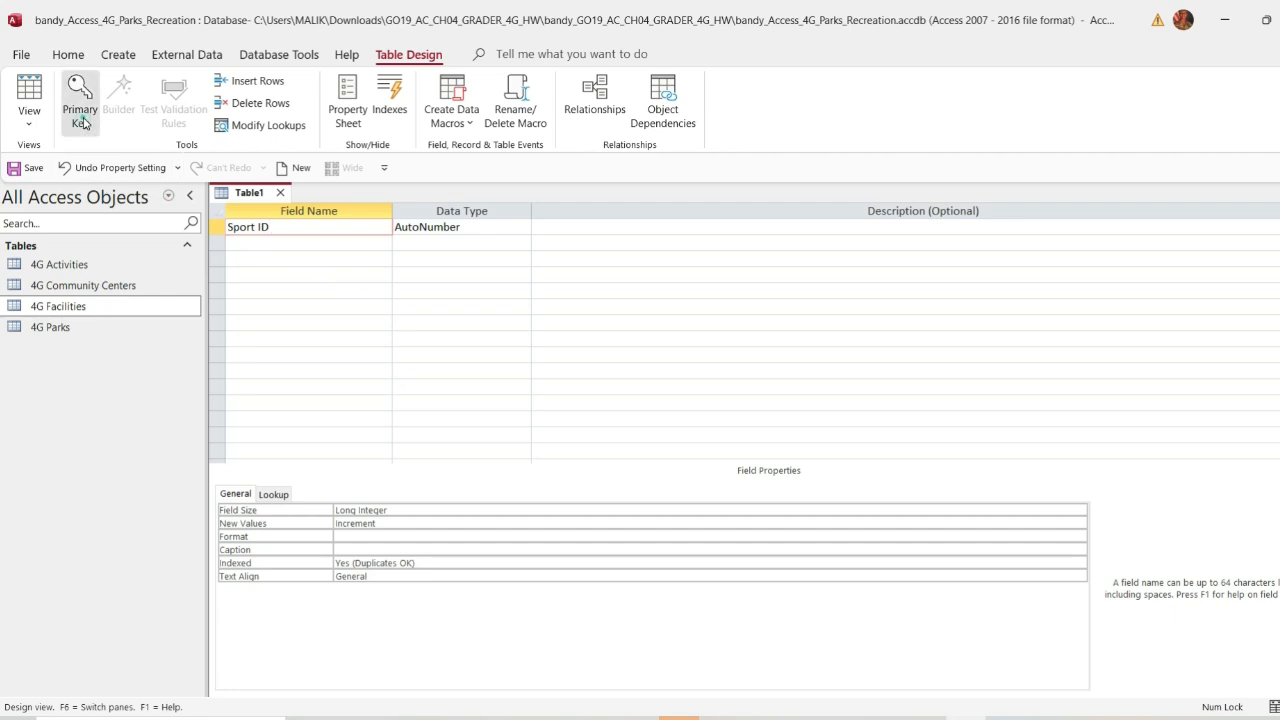
# Step: Switch to the Word instructions, clear the highlight from step 10, and highlight step 11 in yellow
pyautogui.hotkey('alt', 'Tab')
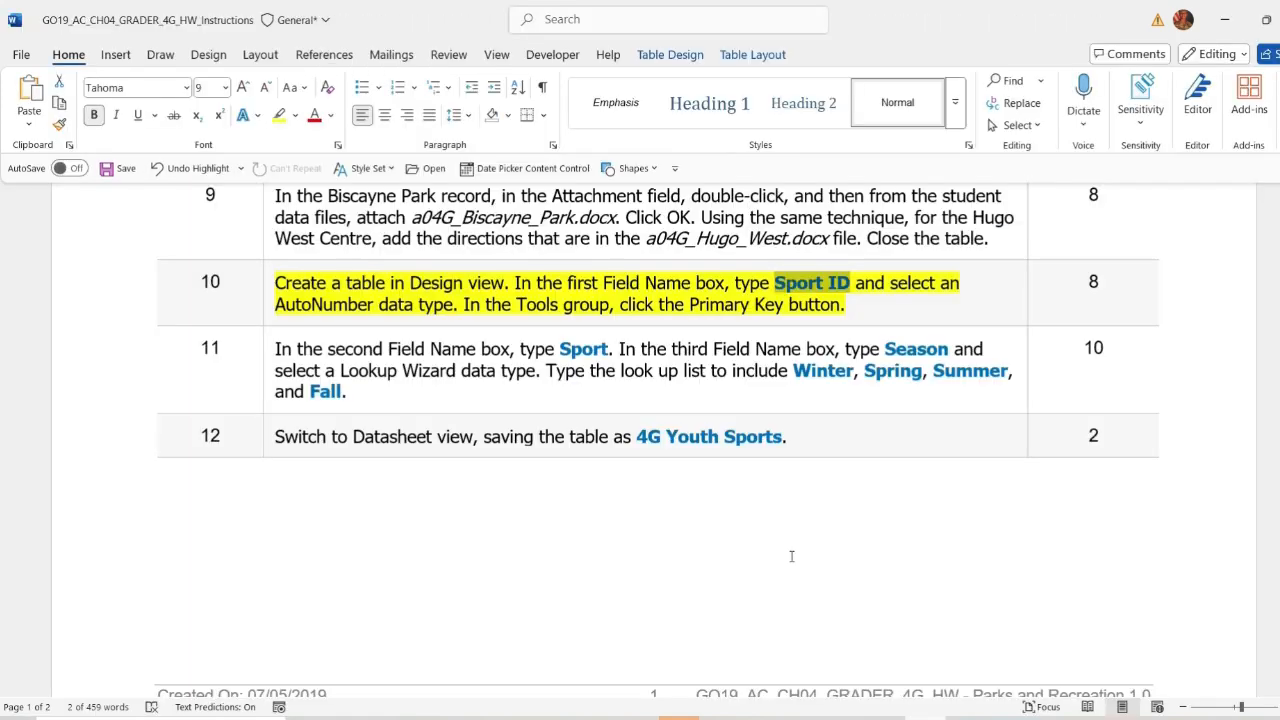
pyautogui.click(252, 285)
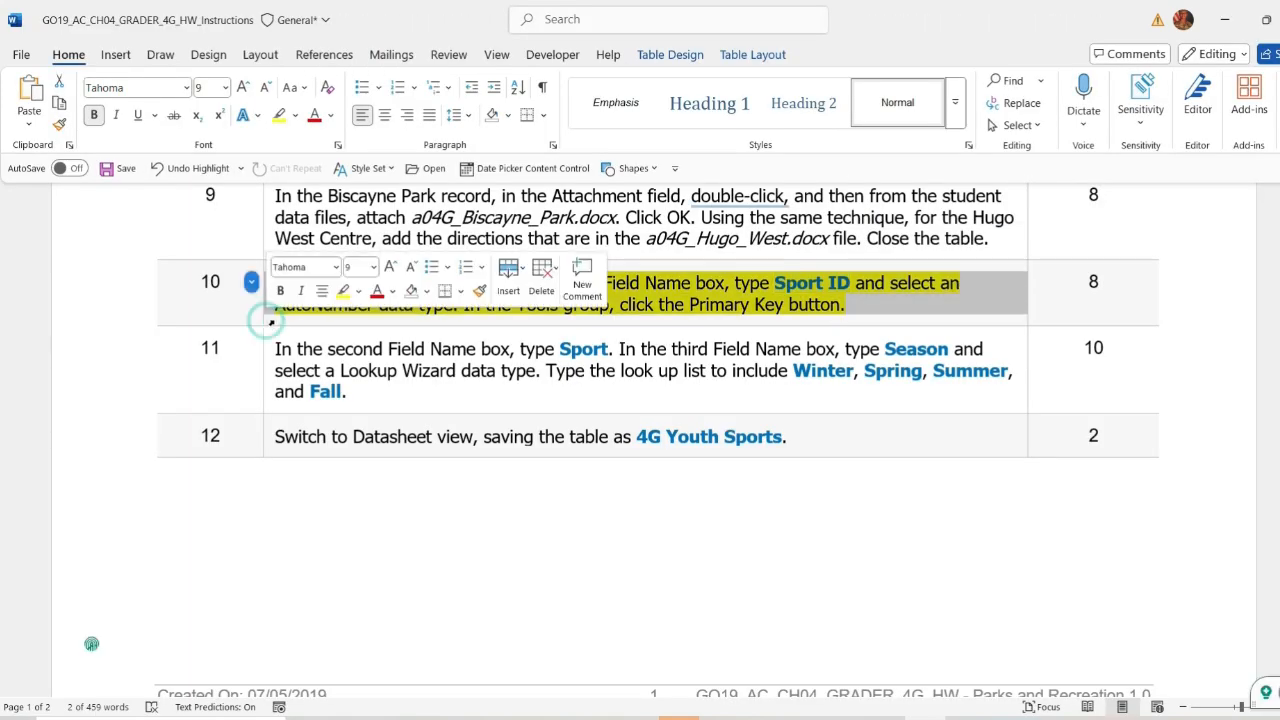
pyautogui.click(358, 291)
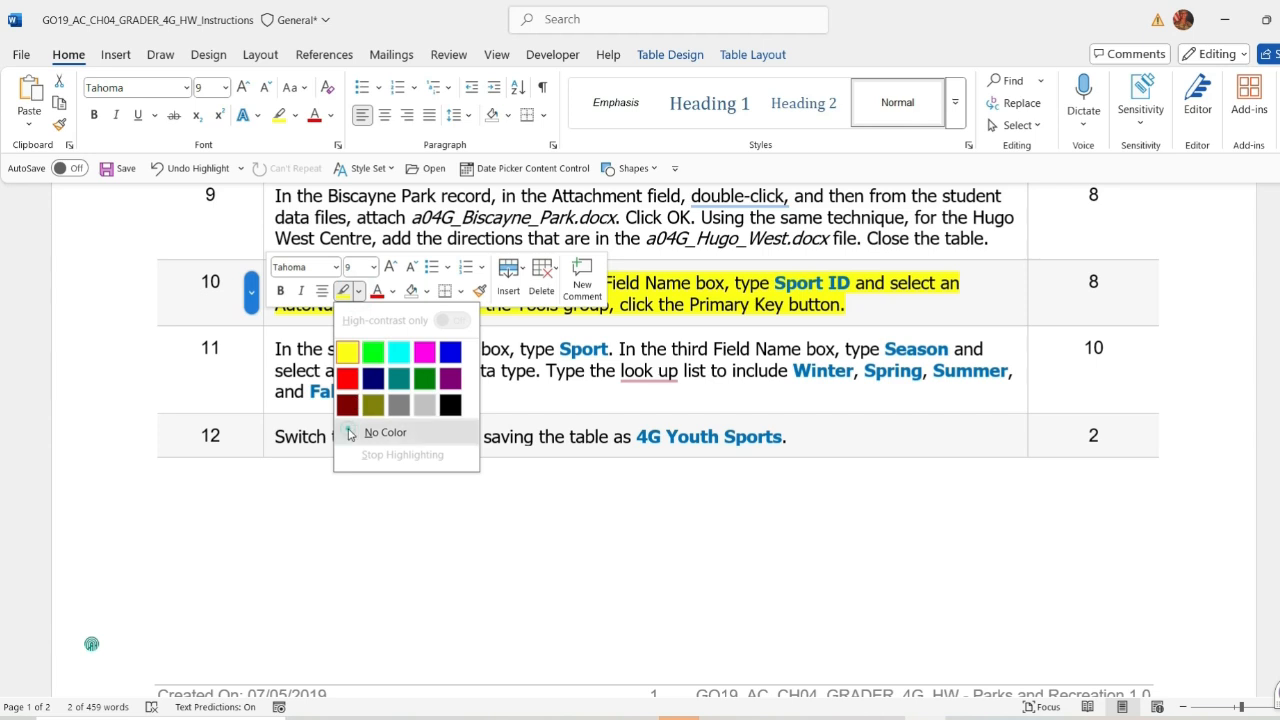
pyautogui.click(347, 431)
pyautogui.click(262, 396)
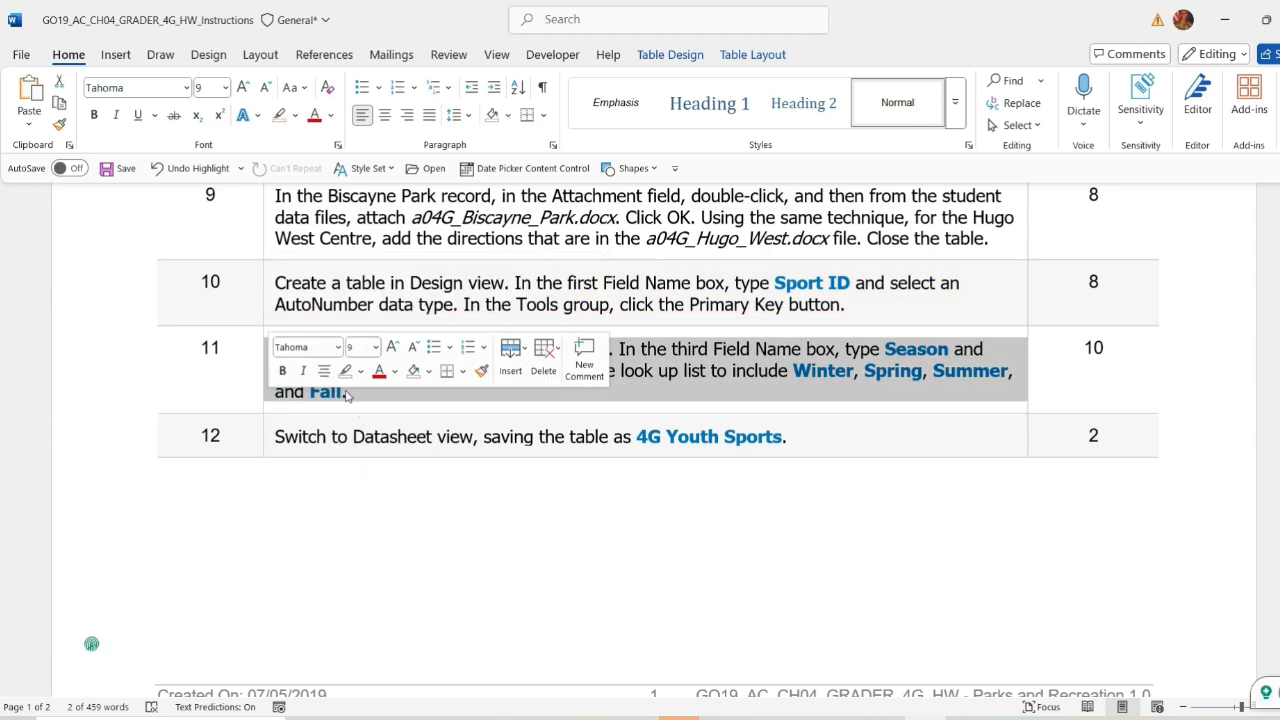
pyautogui.click(361, 371)
pyautogui.click(348, 431)
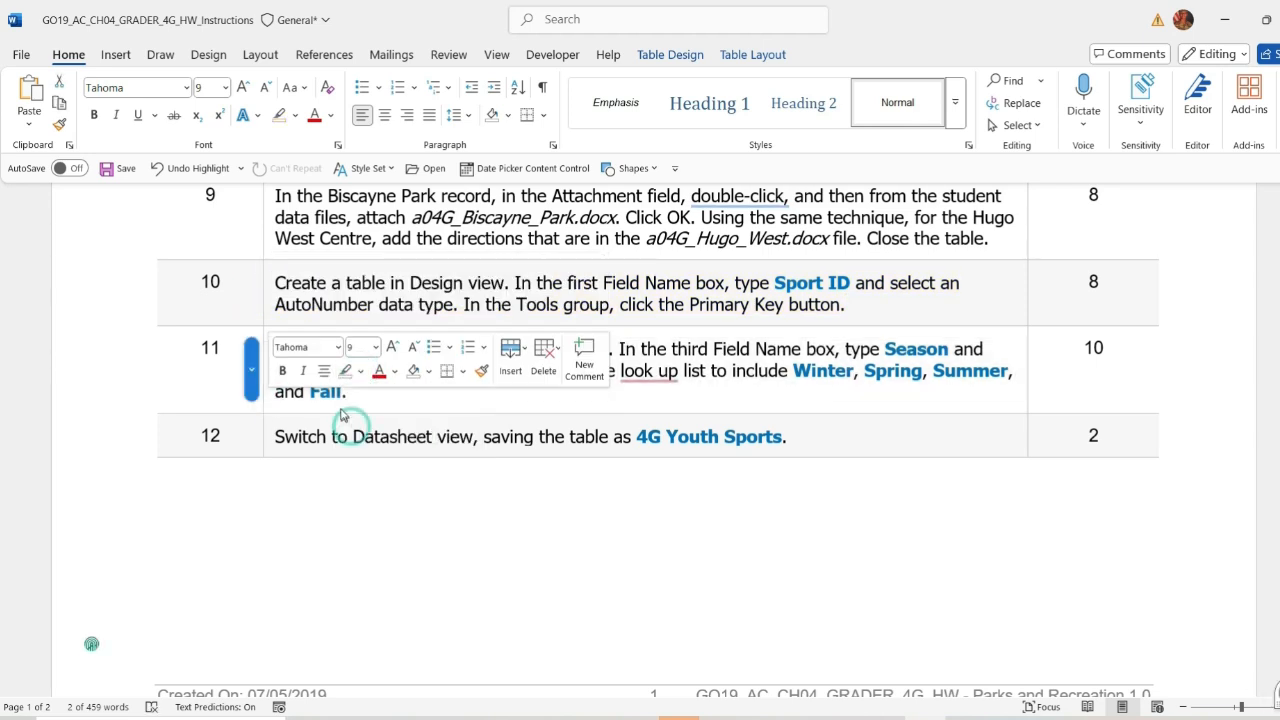
# Step: Copy the field name Sport from step 11 and enter it as the second field of the new Access table
pyautogui.scroll(-1, 449, 389)
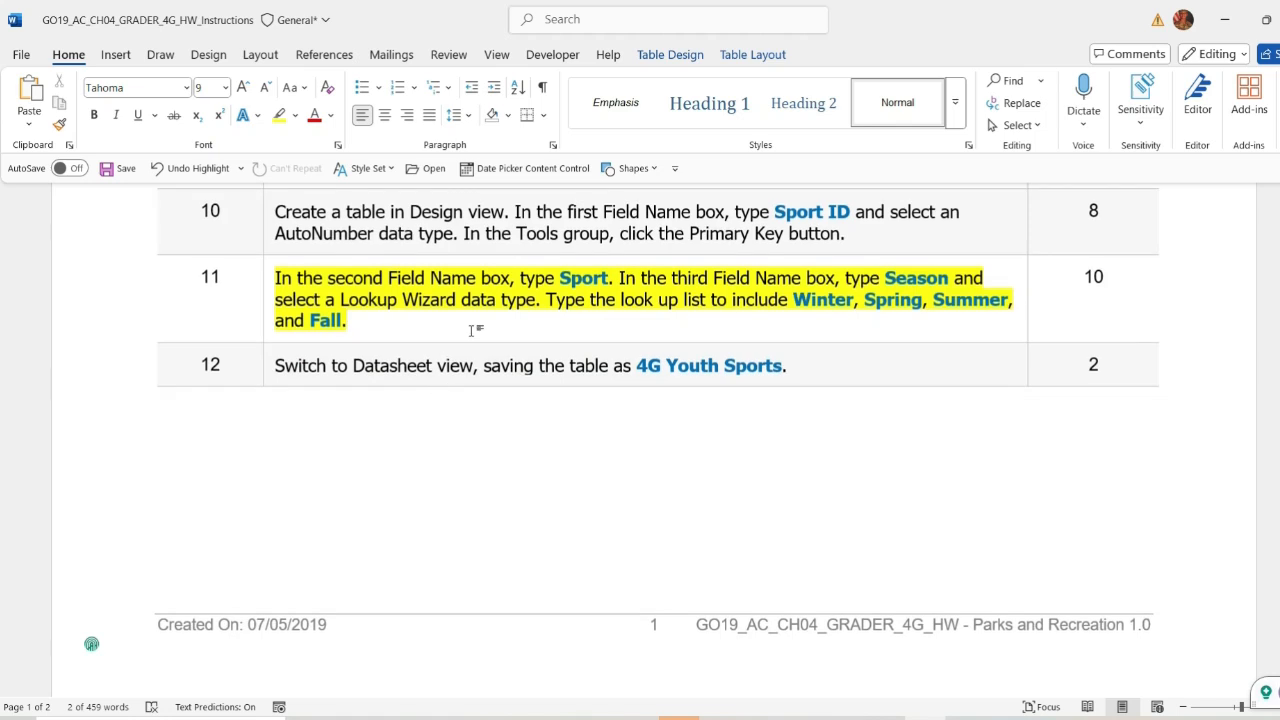
pyautogui.moveTo(560, 278); pyautogui.dragTo(598, 279)
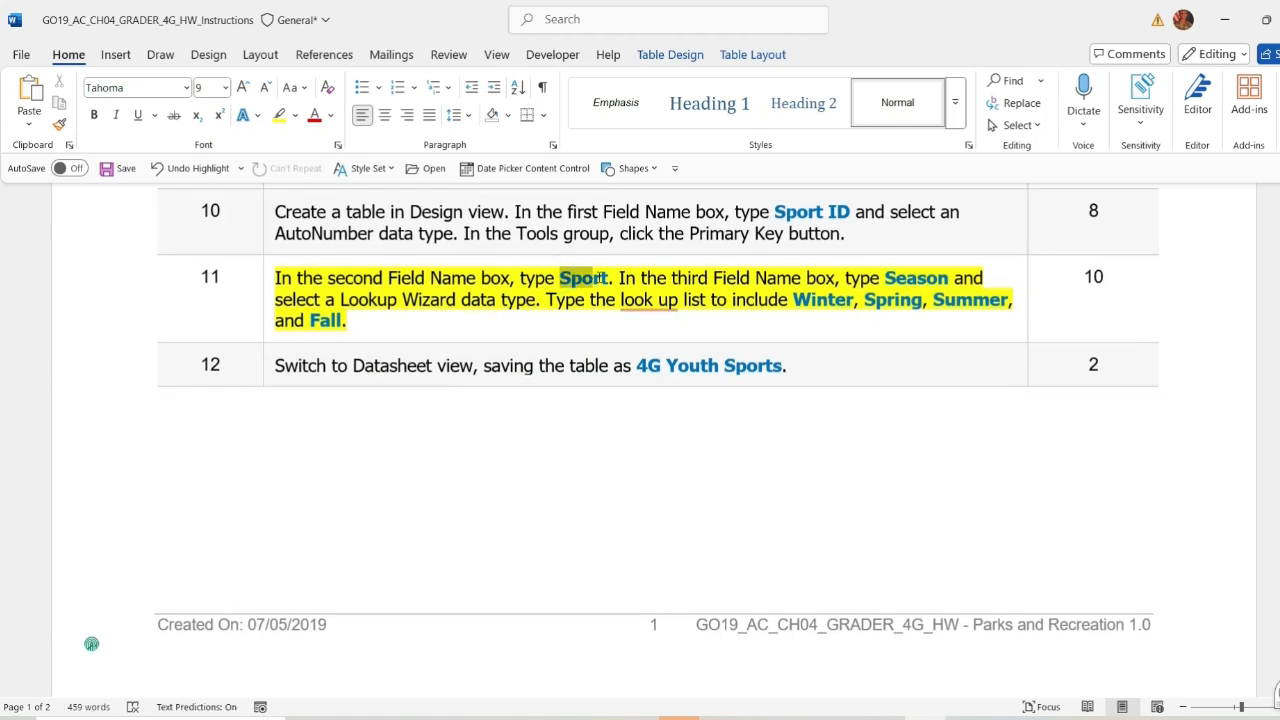
pyautogui.hotkey('ctrl', 'c')
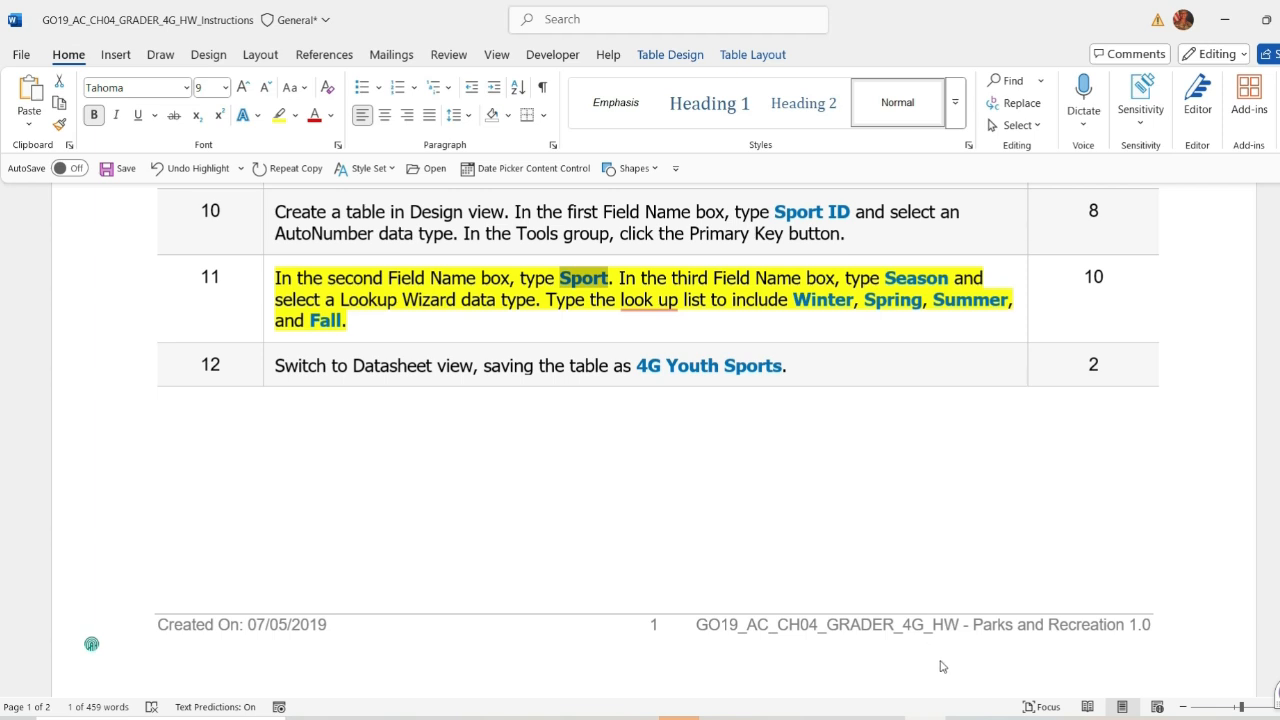
pyautogui.click(963, 717)
pyautogui.click(271, 243)
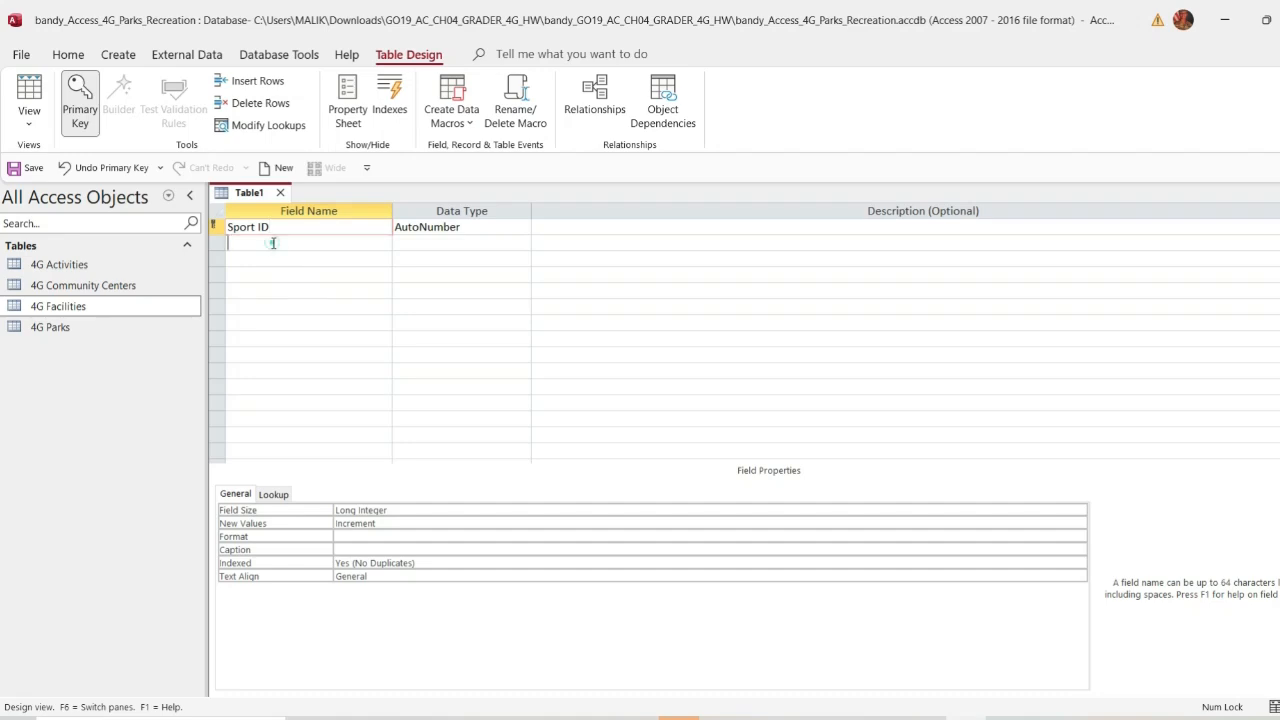
pyautogui.write('Sport')
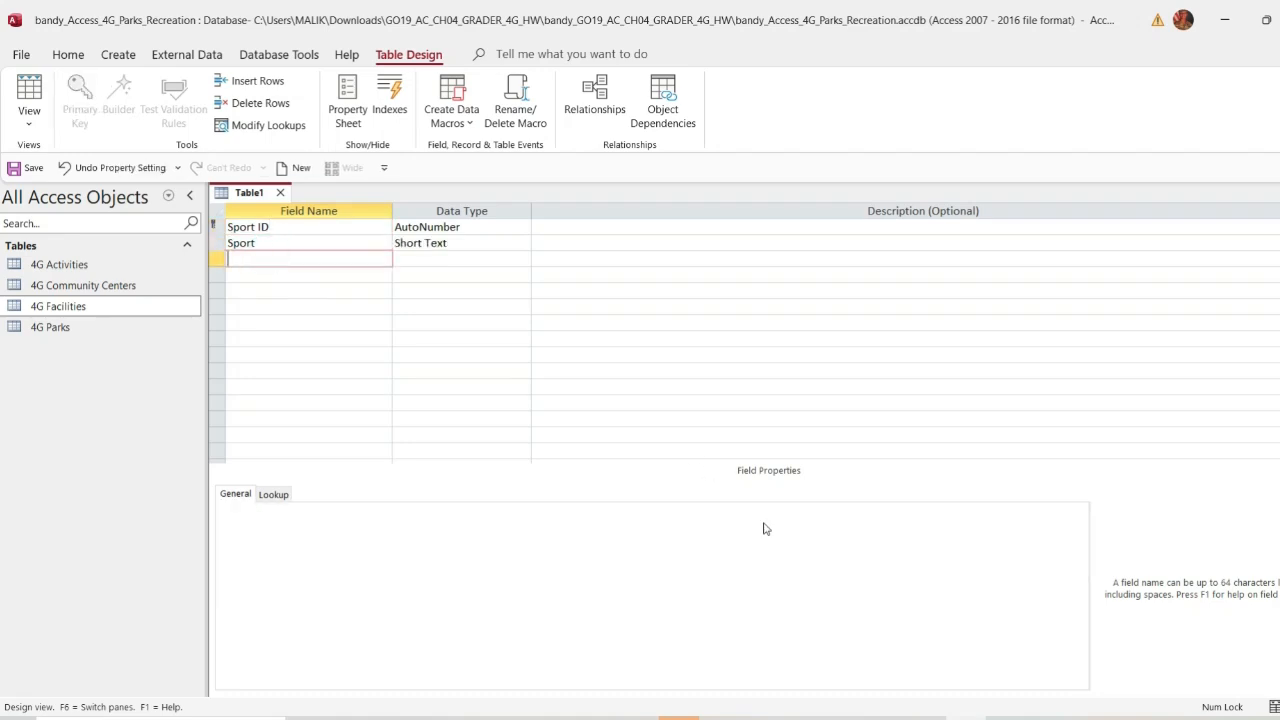
# Step: Copy the field name Season from step 11 in Word and enter it as the third field of the Access table
pyautogui.click(931, 716)
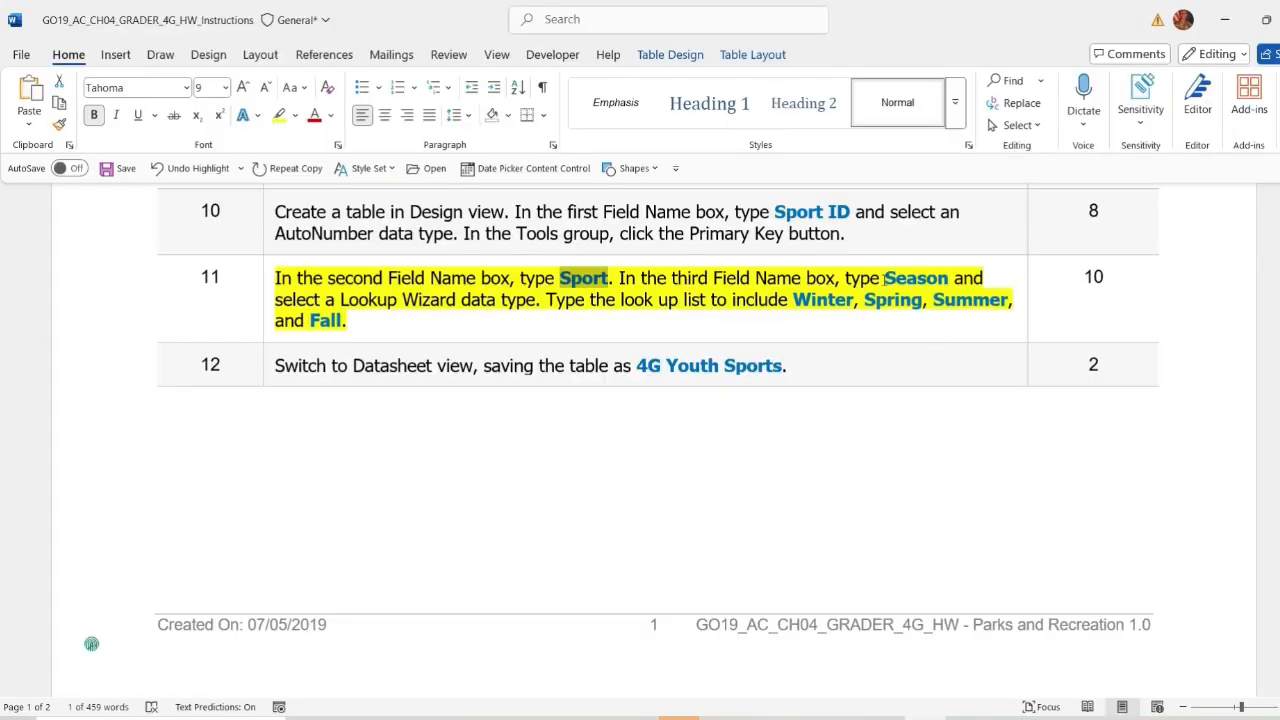
pyautogui.moveTo(885, 278); pyautogui.dragTo(946, 278)
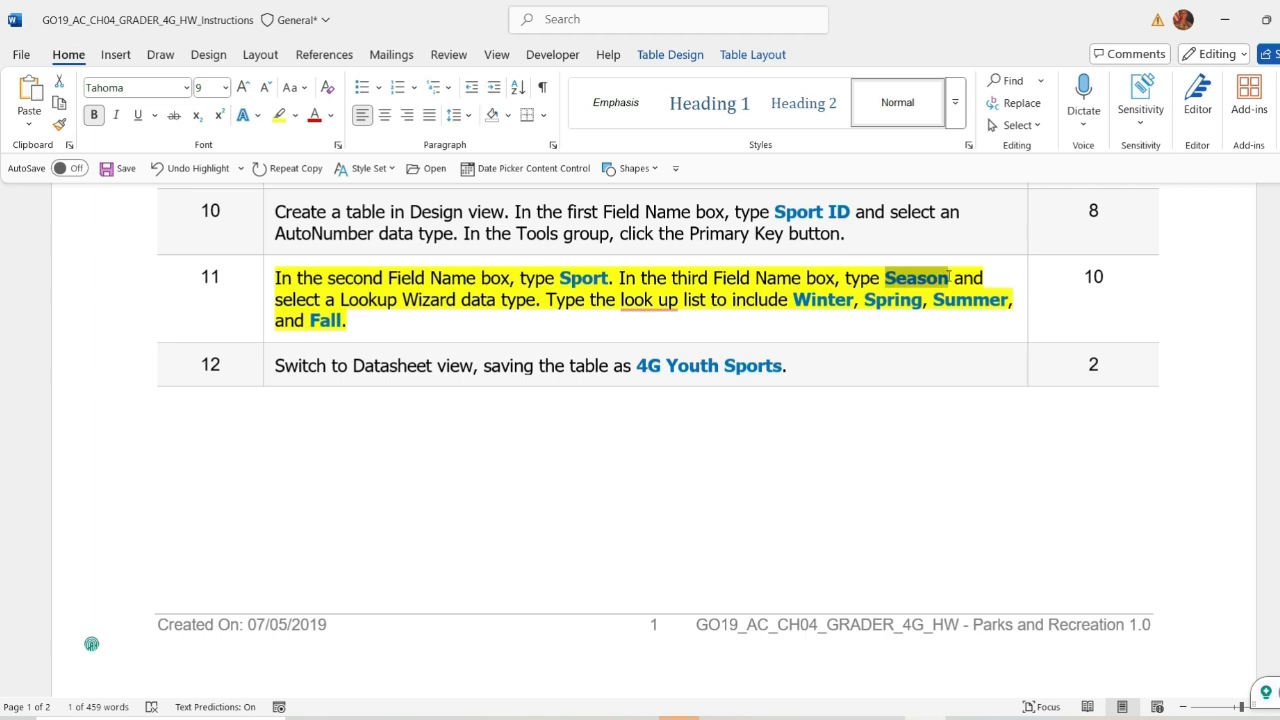
pyautogui.hotkey('ctrl', 'c')
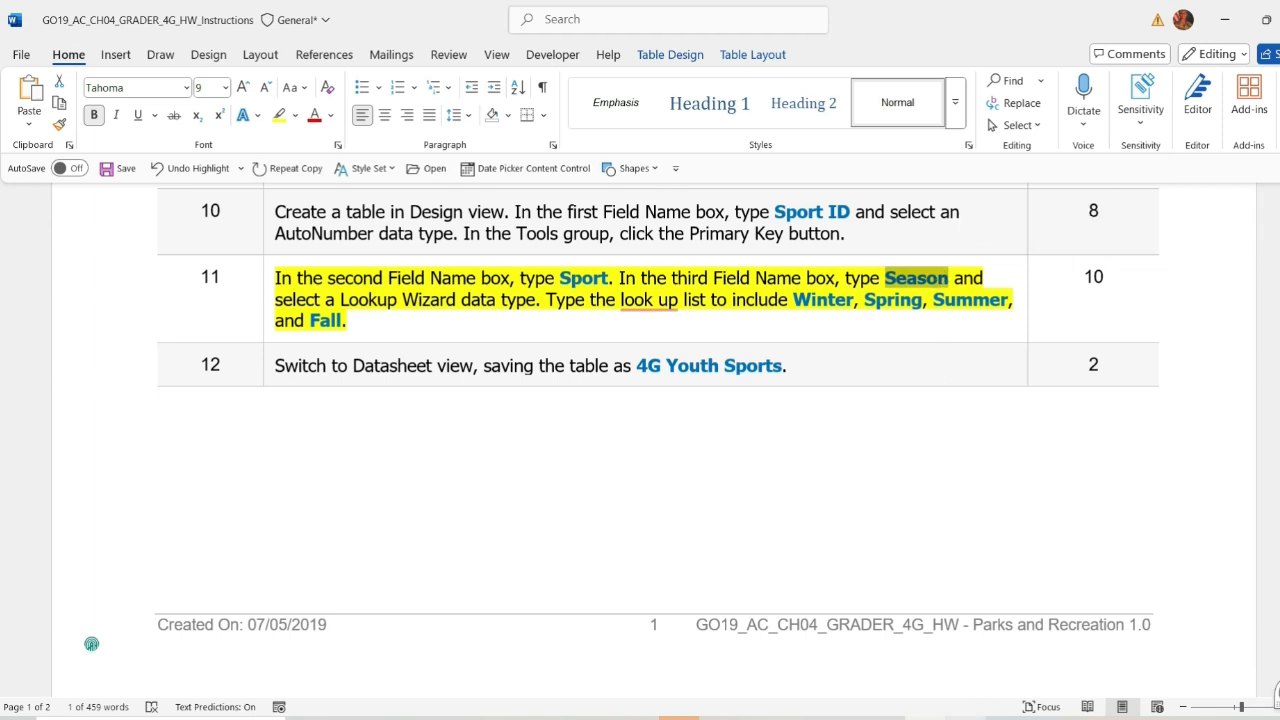
pyautogui.click(966, 717)
pyautogui.hotkey('ctrl', 'v')
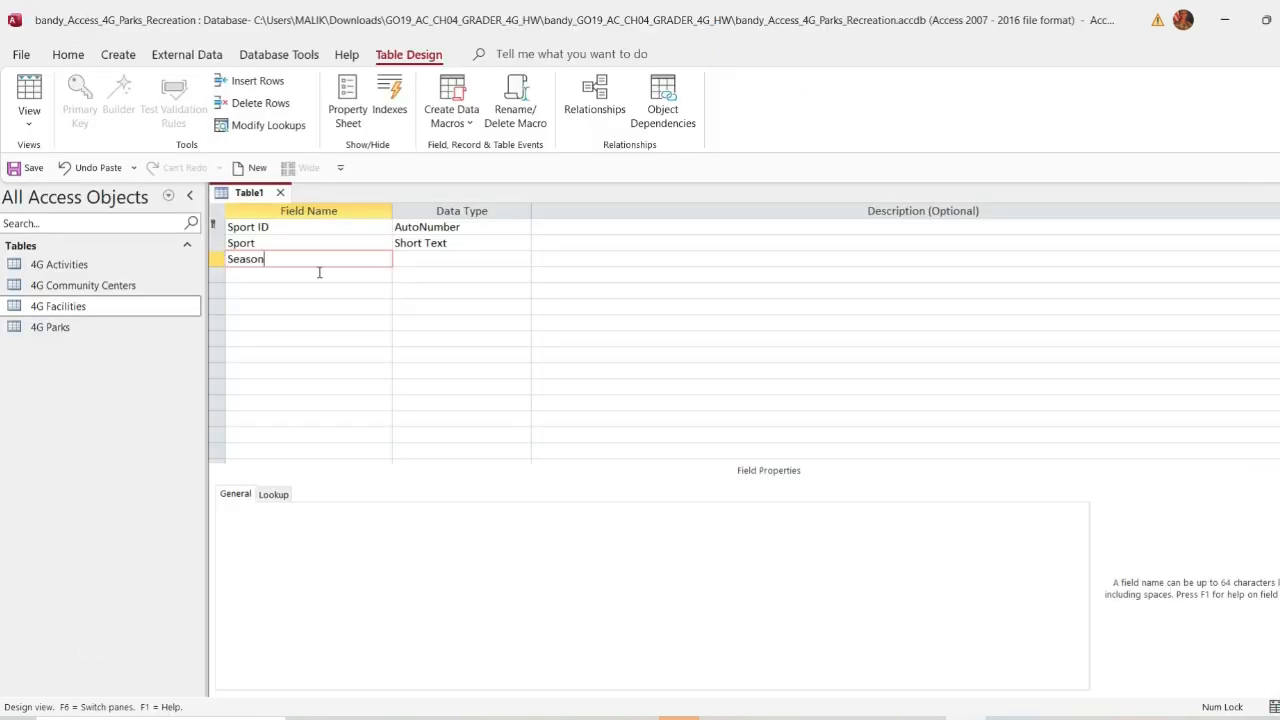
pyautogui.click(310, 272)
# Step: Switch to Word and copy the season names Winter, Spring, Summer together from step 11
pyautogui.click(926, 717)
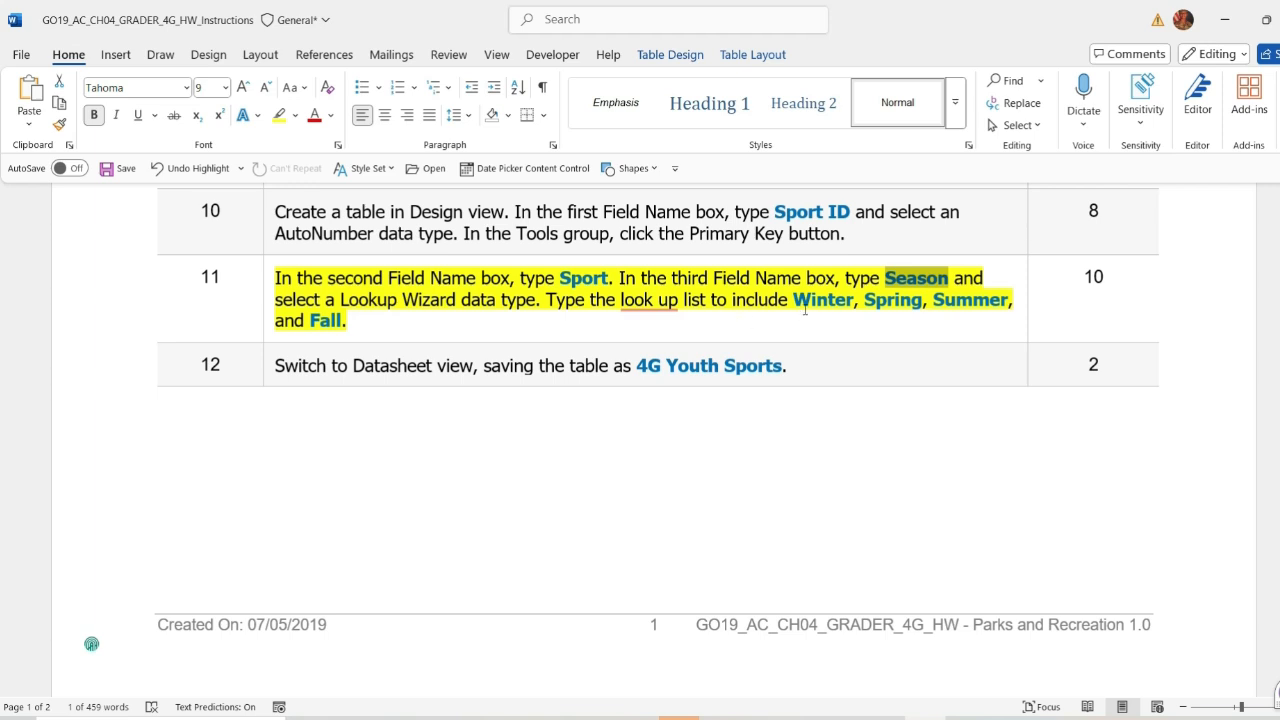
pyautogui.moveTo(797, 299); pyautogui.dragTo(981, 297)
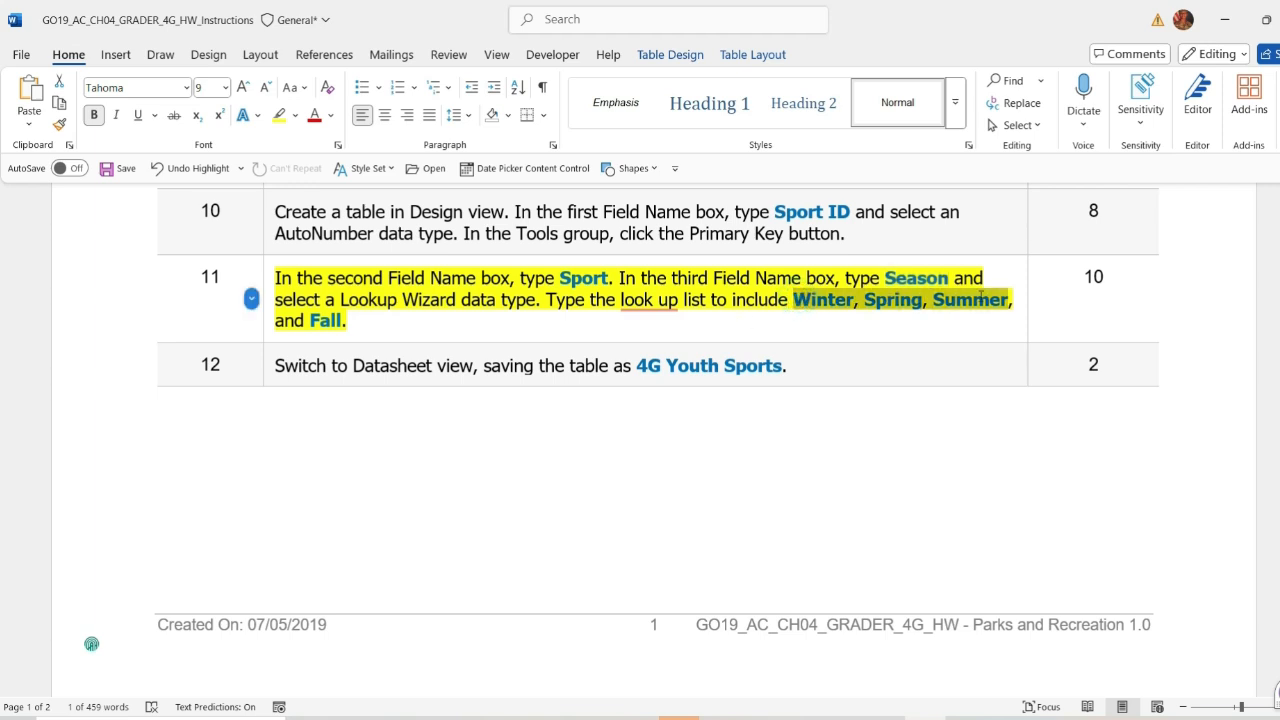
pyautogui.hotkey('ctrl', 'c')
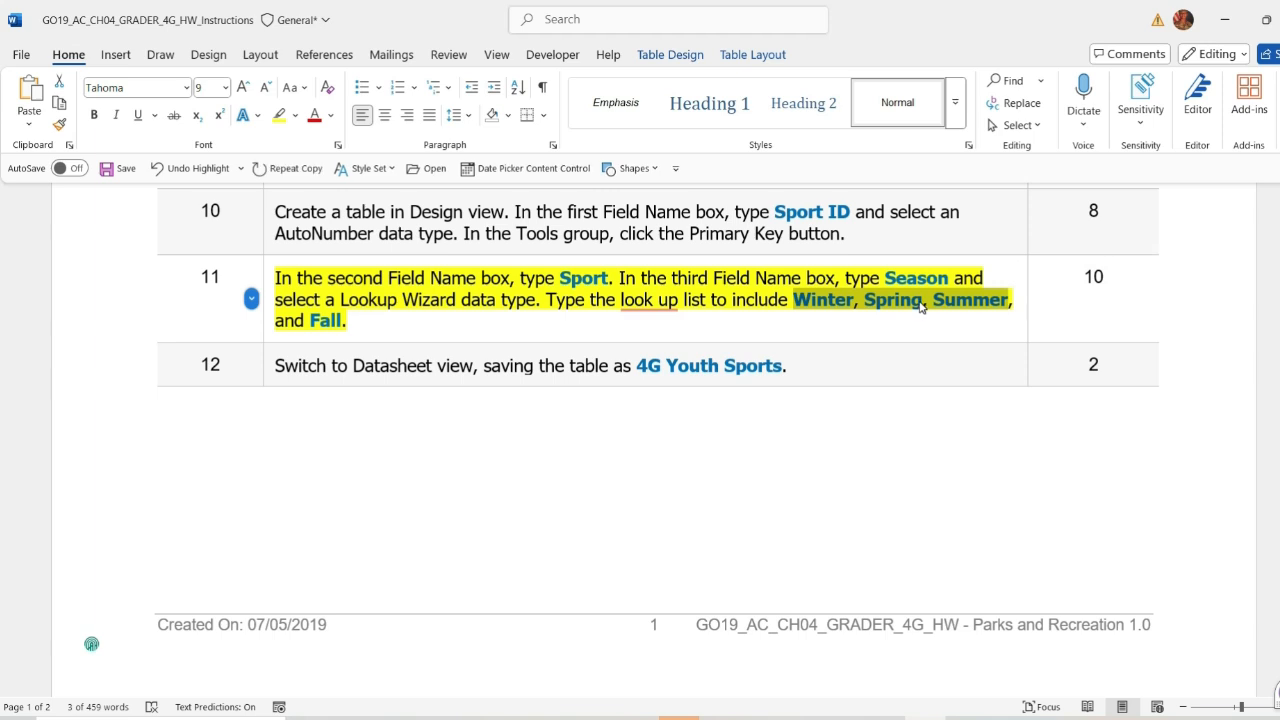
# Step: Switch to Access, start the Lookup Wizard as the Season field's data type, and choose to type in the lookup values
pyautogui.hotkey('alt', 'Tab')
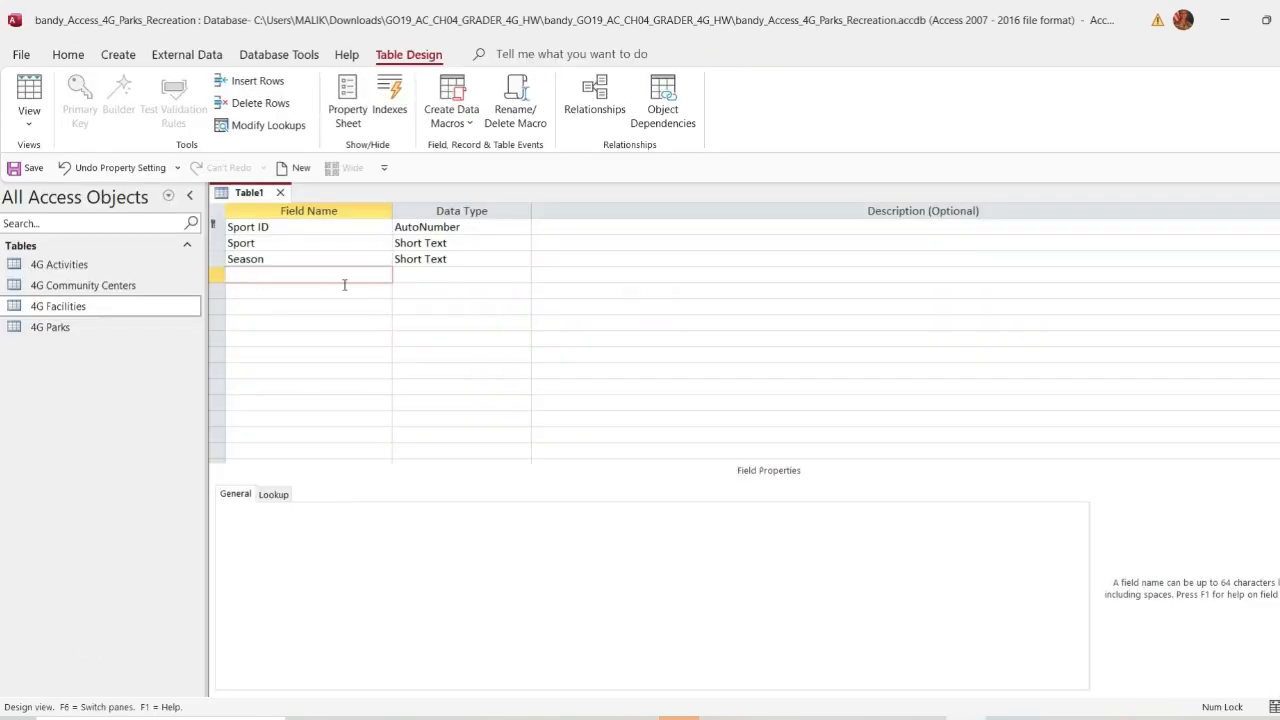
pyautogui.click(310, 260)
pyautogui.click(486, 258)
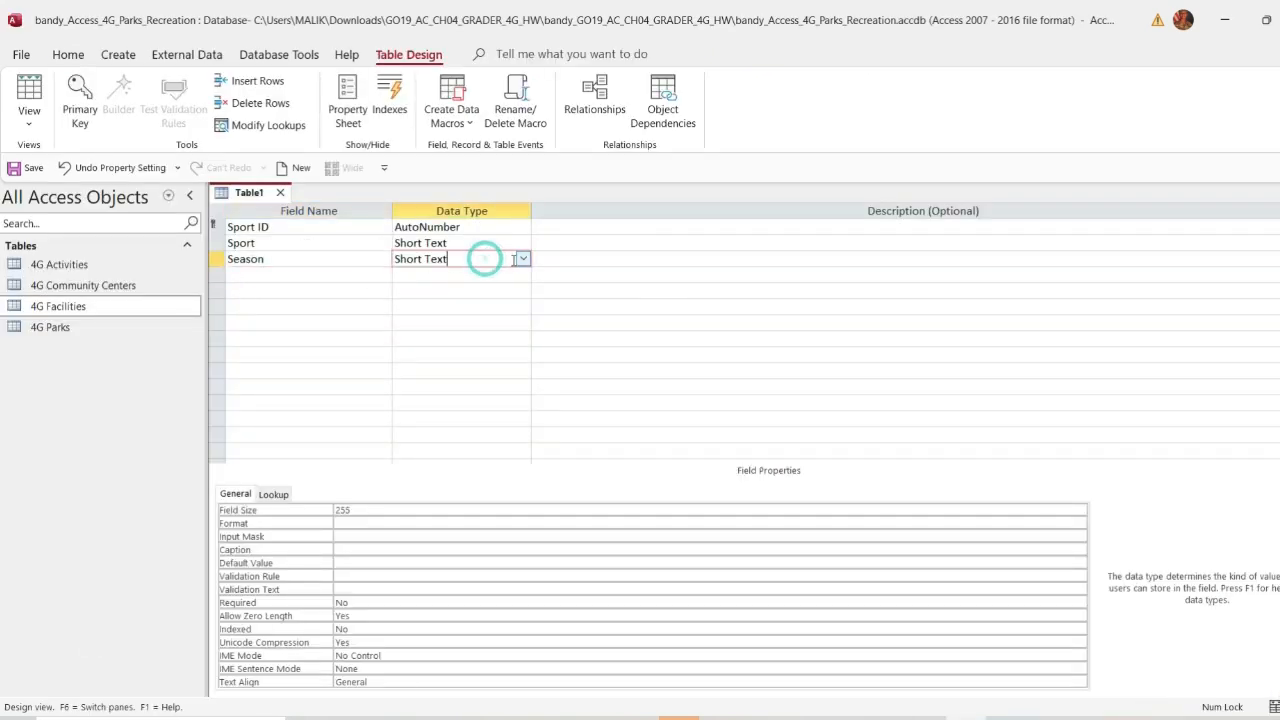
pyautogui.click(522, 259)
pyautogui.click(468, 481)
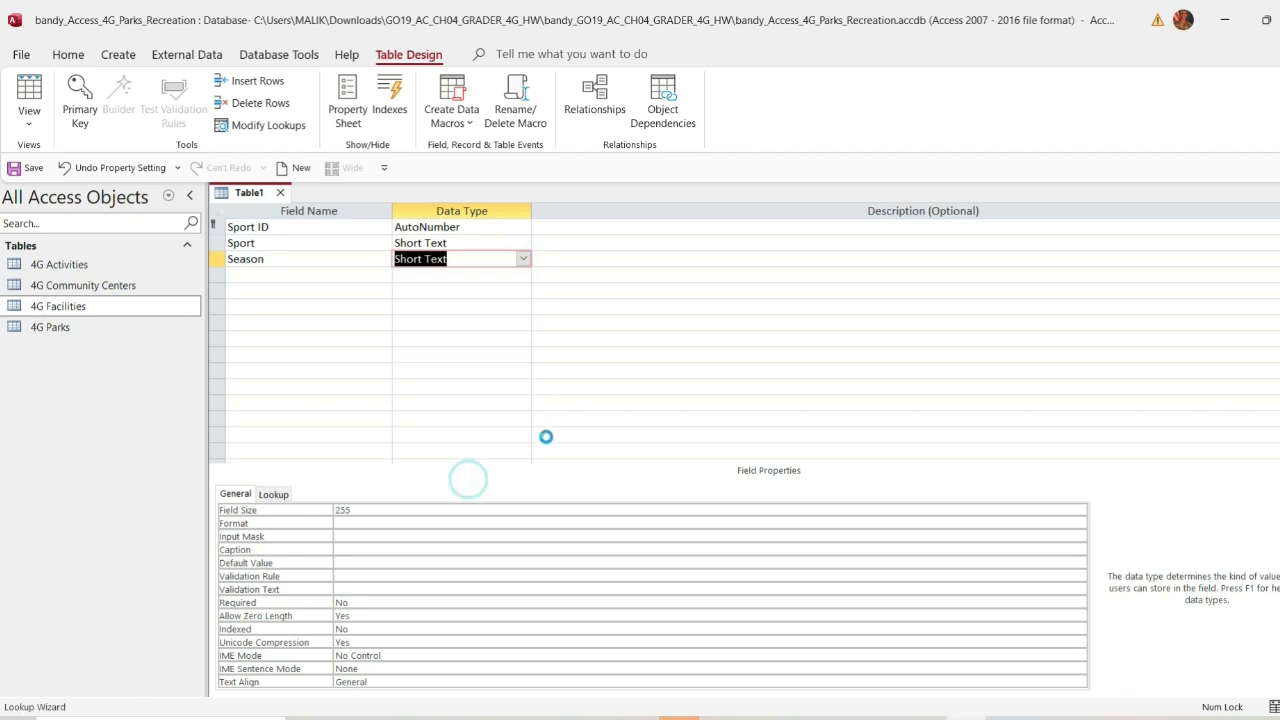
pyautogui.click(585, 263)
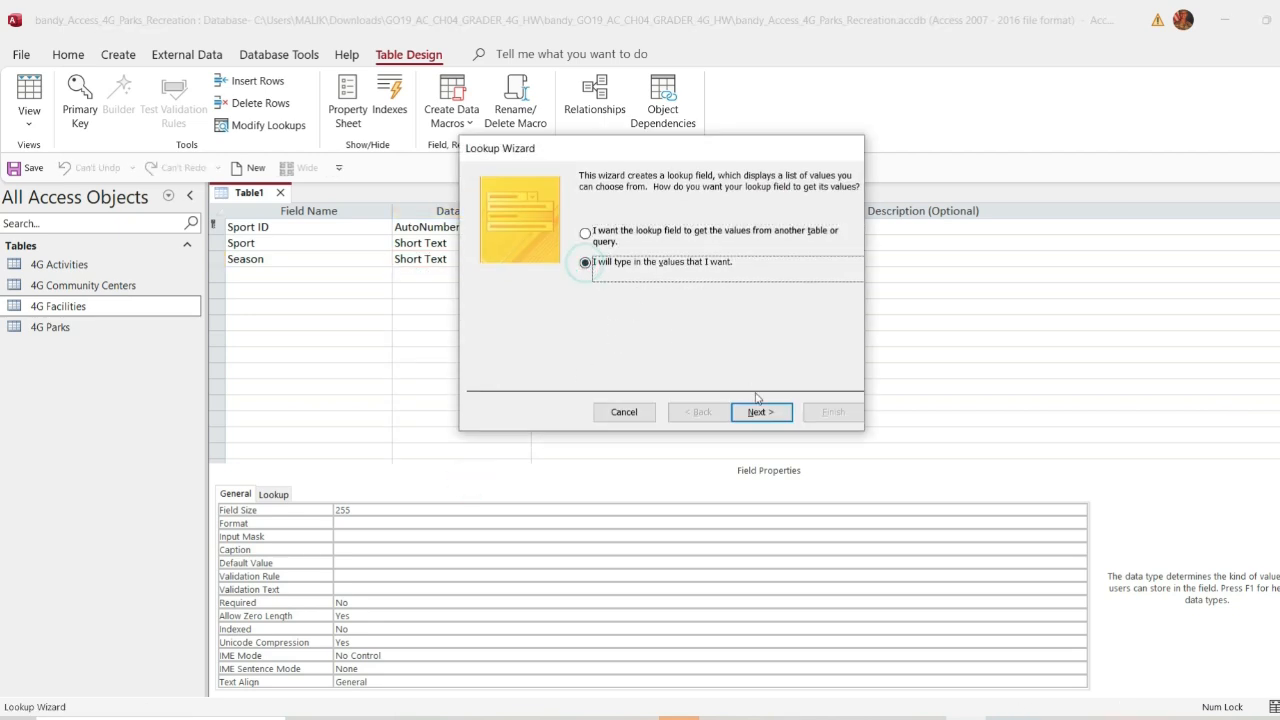
pyautogui.click(760, 411)
# Step: Copy Winter from step 11 in Word and enter it as the first value of the Season lookup list in Access
pyautogui.click(528, 278)
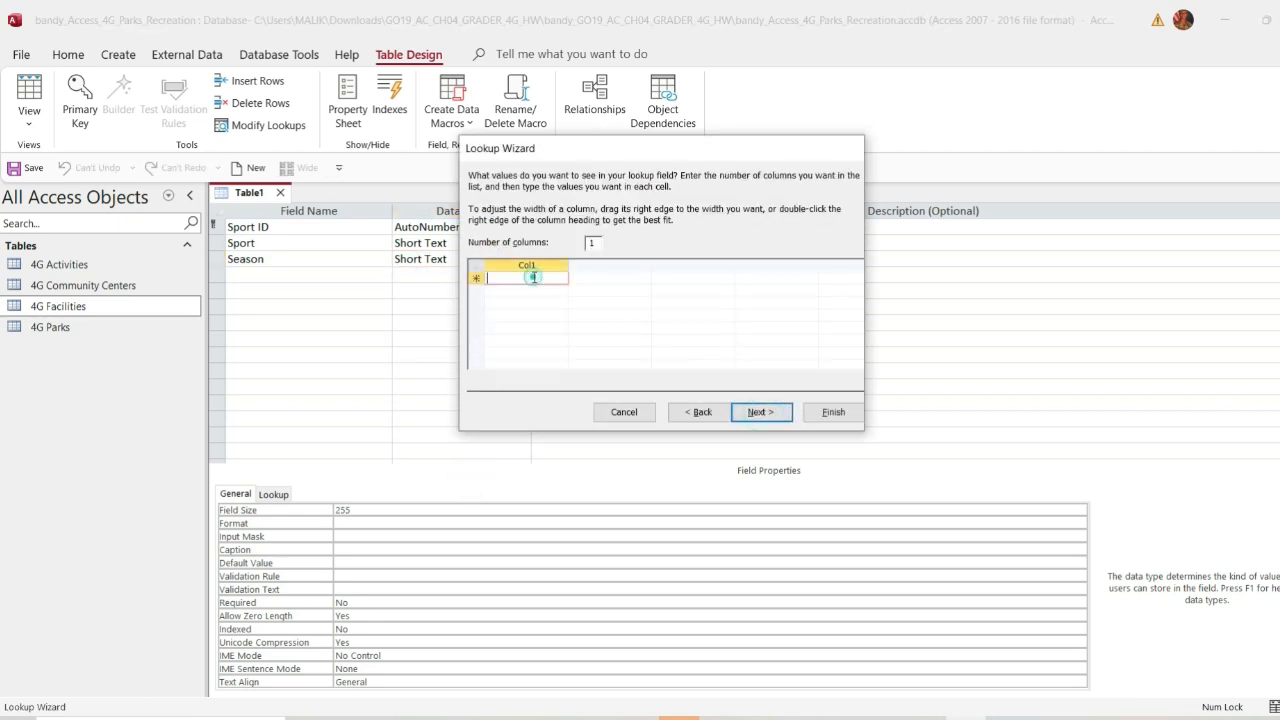
pyautogui.hotkey('alt', 'Tab')
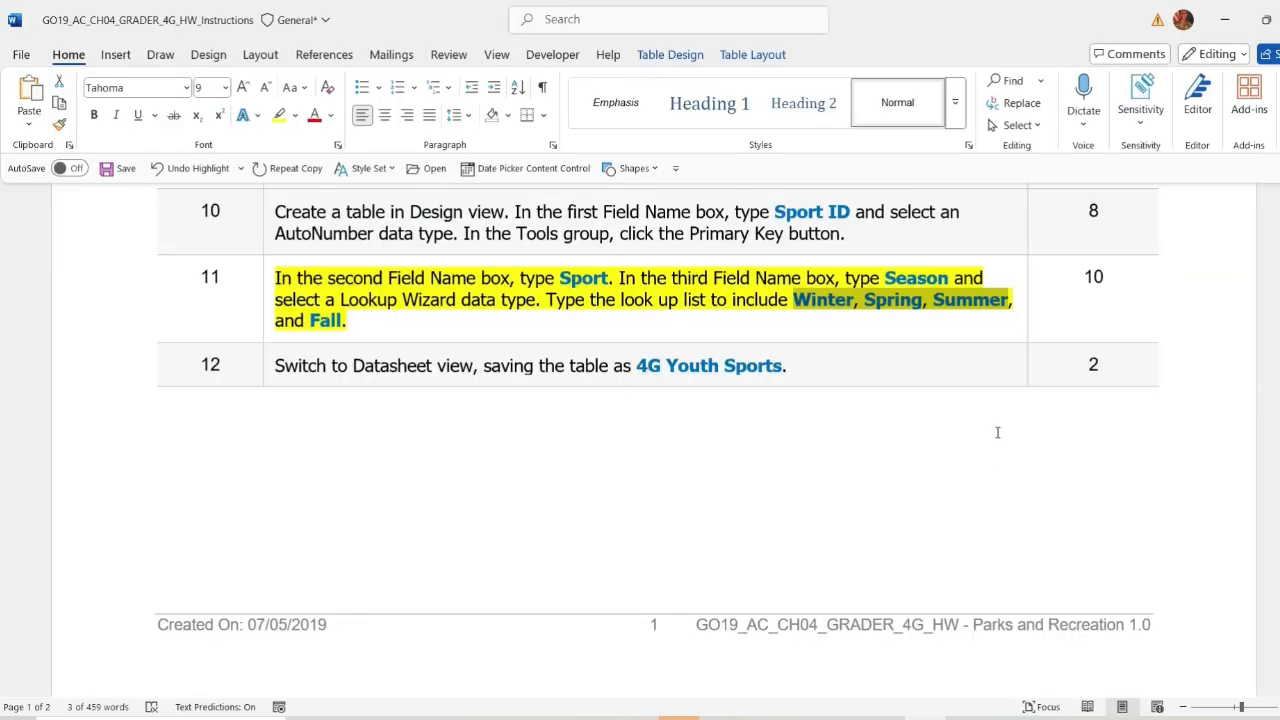
pyautogui.click(803, 300)
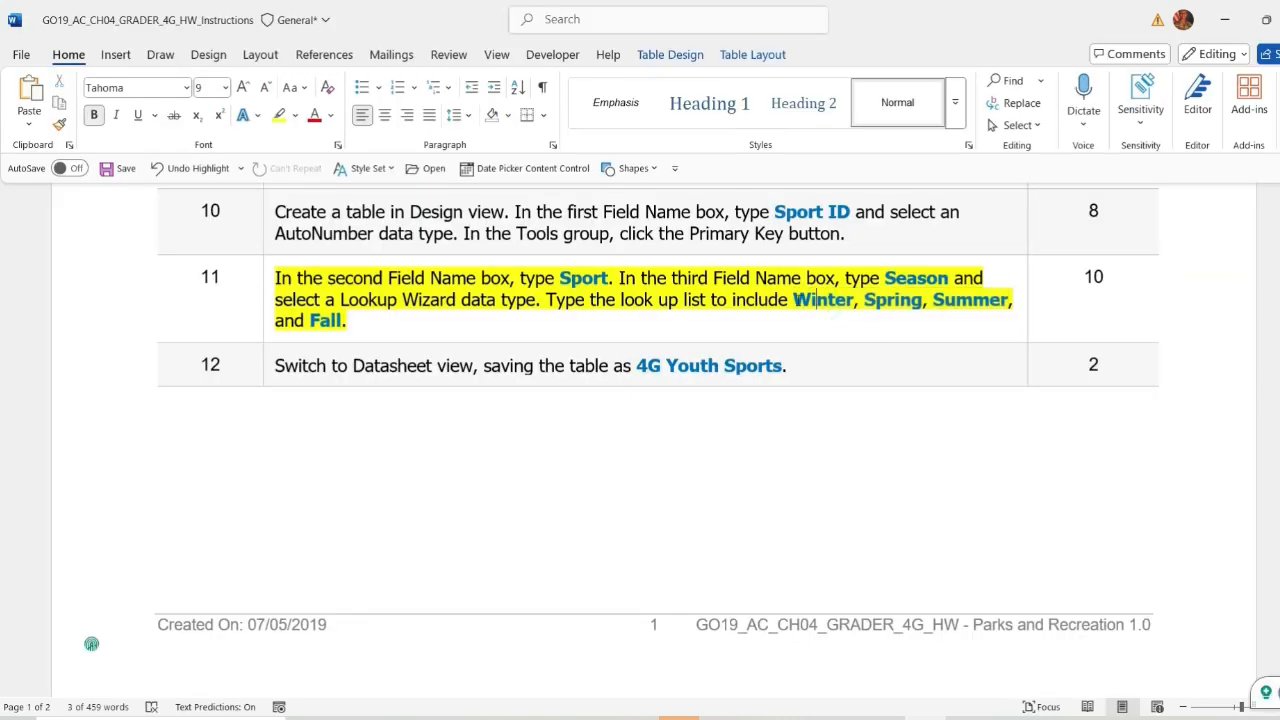
pyautogui.moveTo(803, 300); pyautogui.dragTo(853, 300)
pyautogui.hotkey('ctrl', 'c')
pyautogui.click(950, 716)
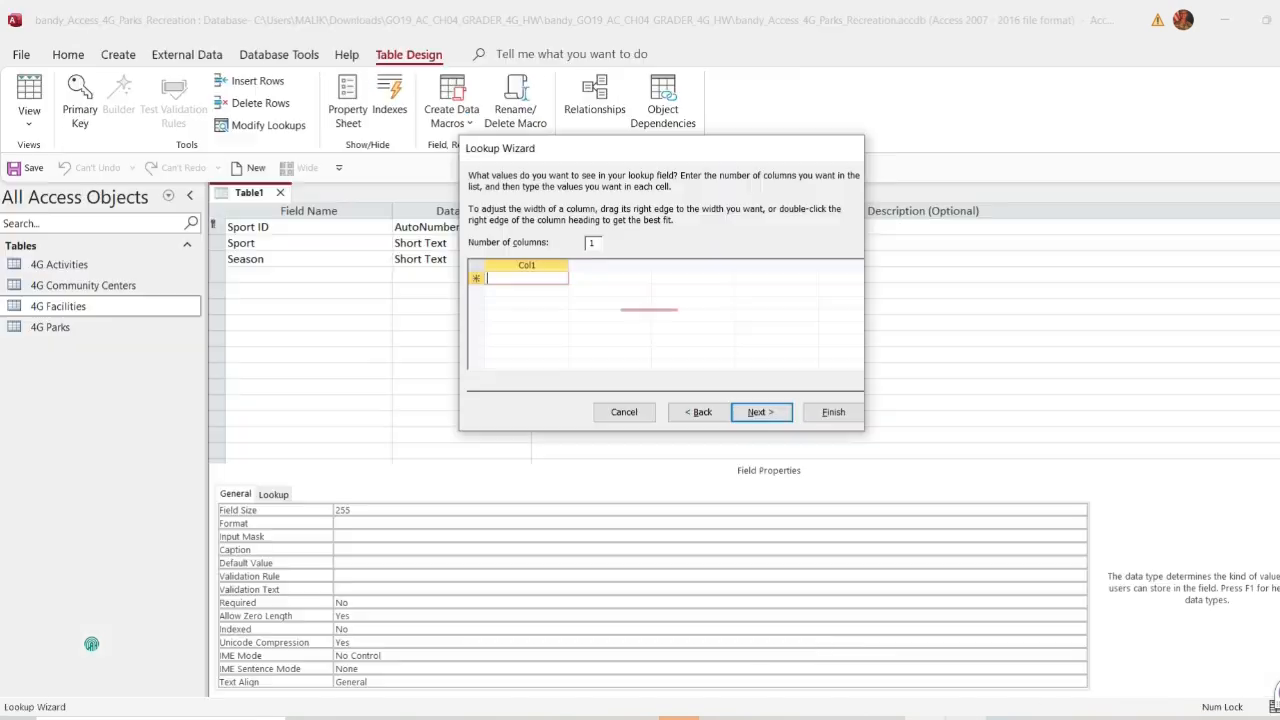
pyautogui.hotkey('ctrl', 'v')
# Step: Copy Spring from step 11 in Word and enter it as the second value of the Season lookup list
pyautogui.click(528, 291)
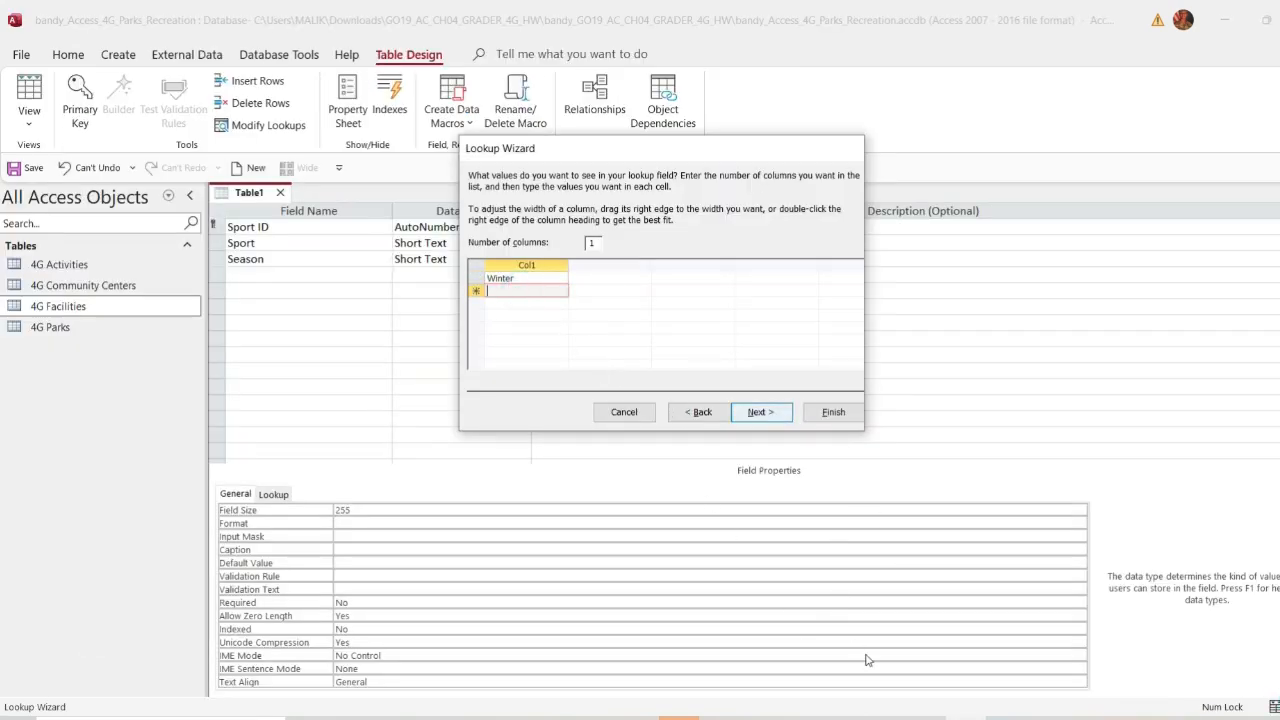
pyautogui.click(926, 716)
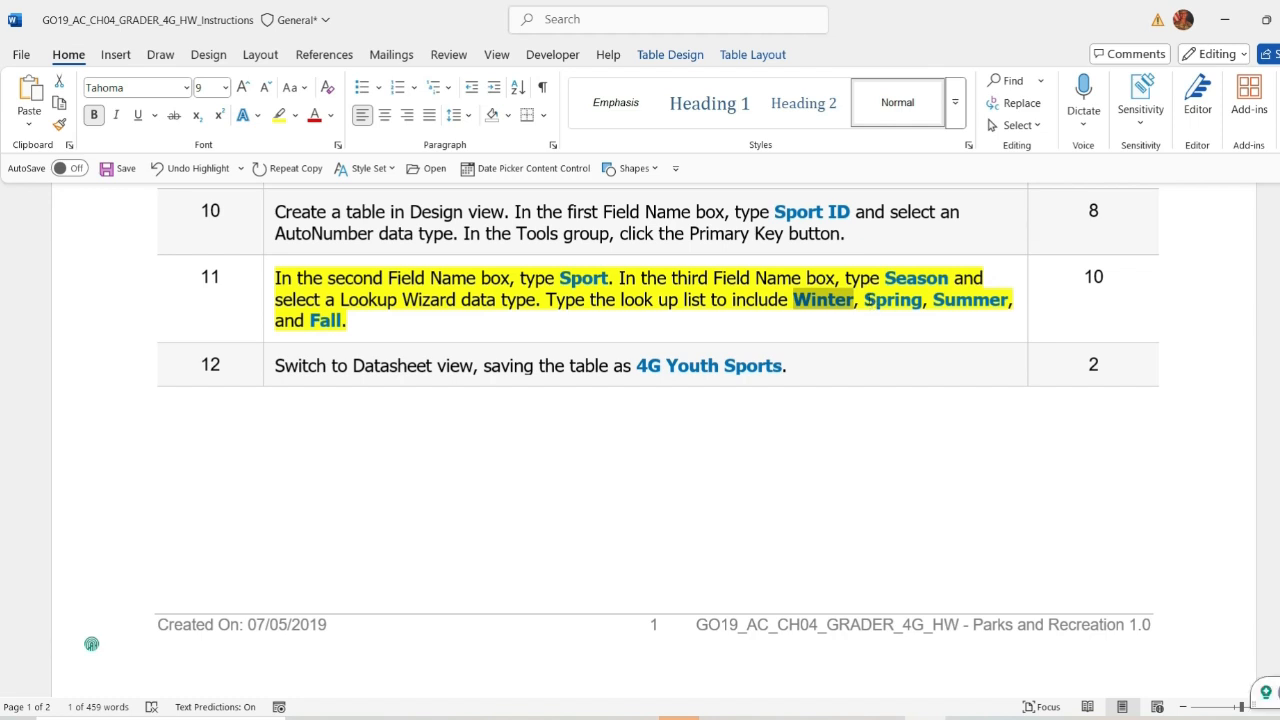
pyautogui.moveTo(864, 307); pyautogui.dragTo(914, 306)
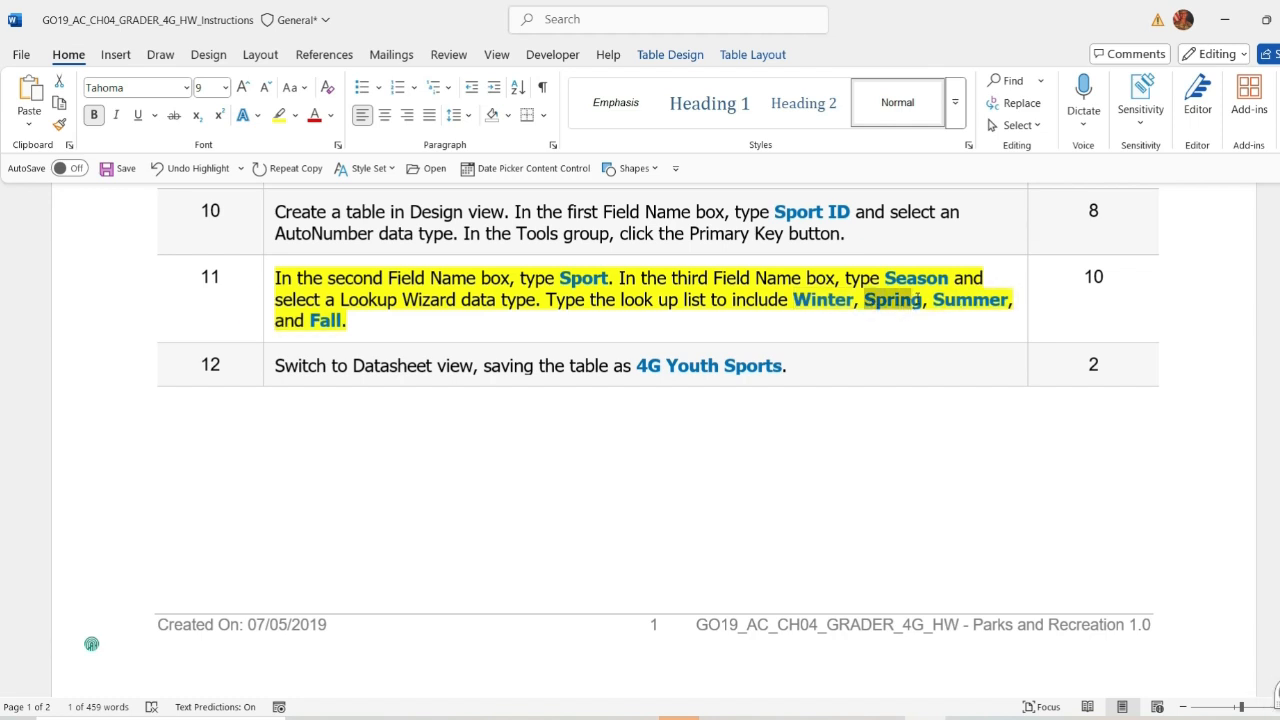
pyautogui.hotkey('ctrl', 'c')
pyautogui.hotkey('alt', 'Tab')
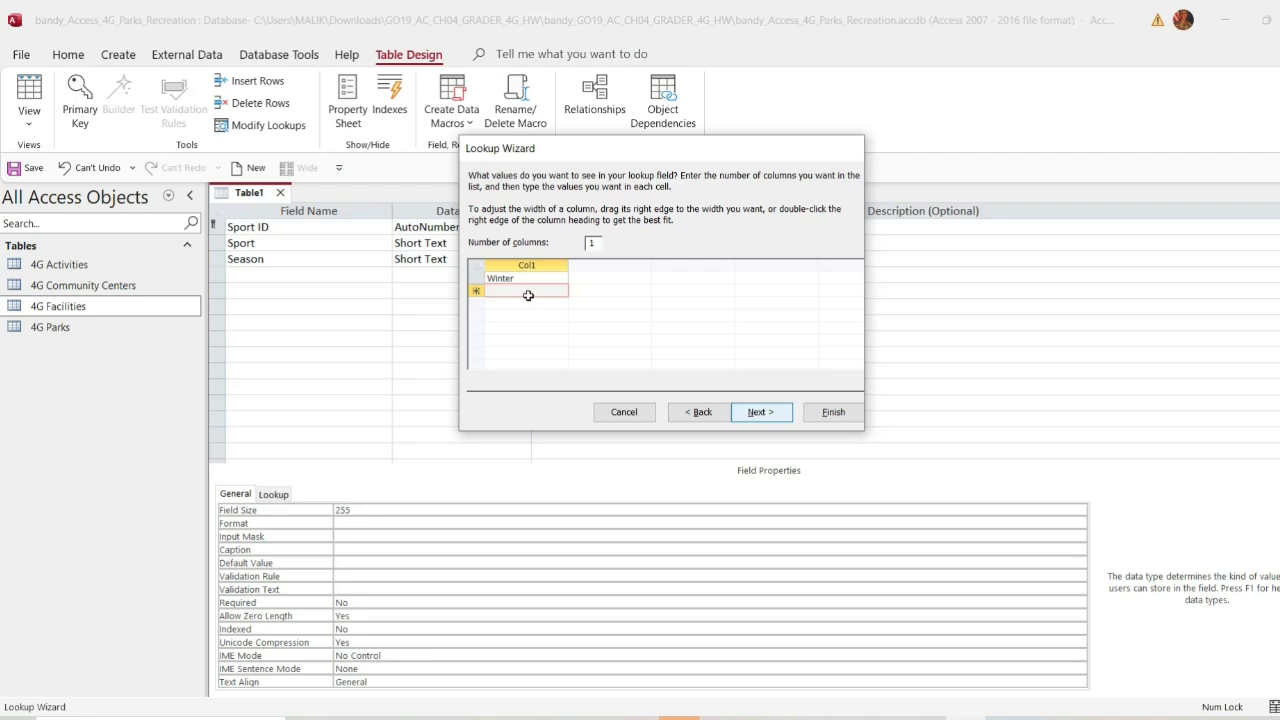
pyautogui.hotkey('ctrl', 'v')
# Step: Copy Summer from step 11 in Word and enter it as the third value of the Season lookup list in Access
pyautogui.click(497, 302)
pyautogui.click(926, 716)
pyautogui.moveTo(933, 300); pyautogui.dragTo(1006, 299)
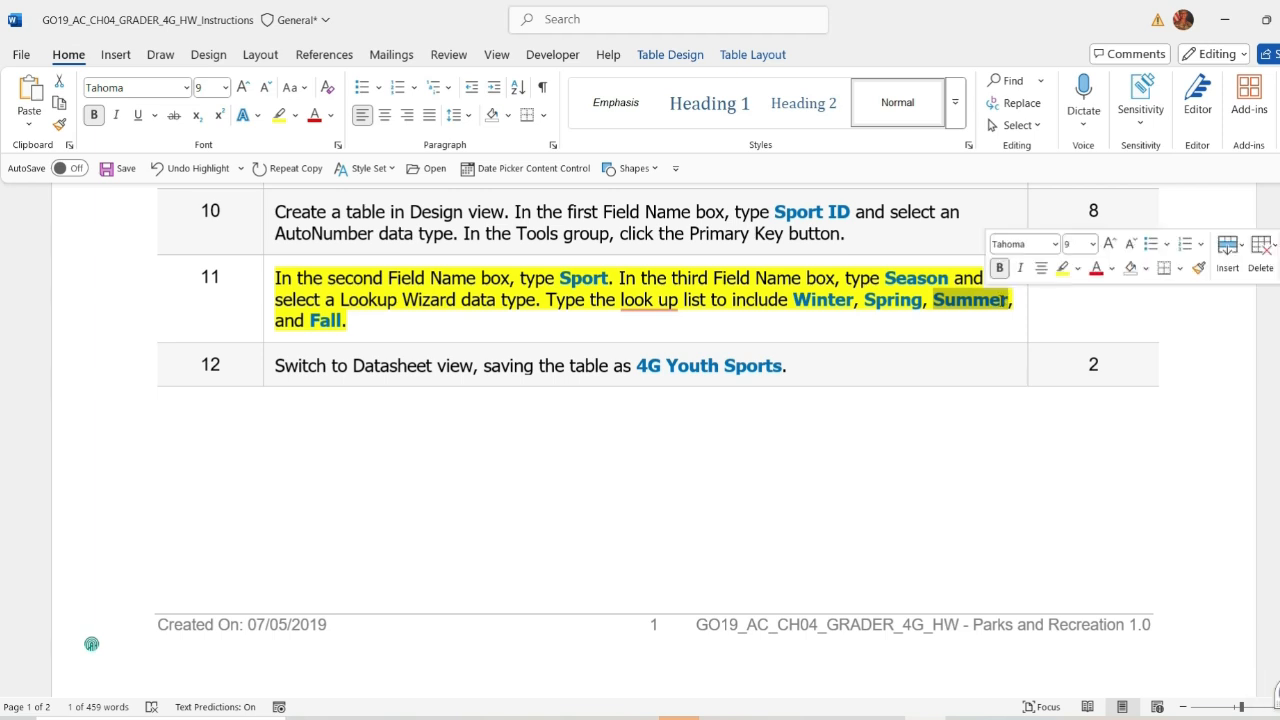
pyautogui.hotkey('ctrl', 'c')
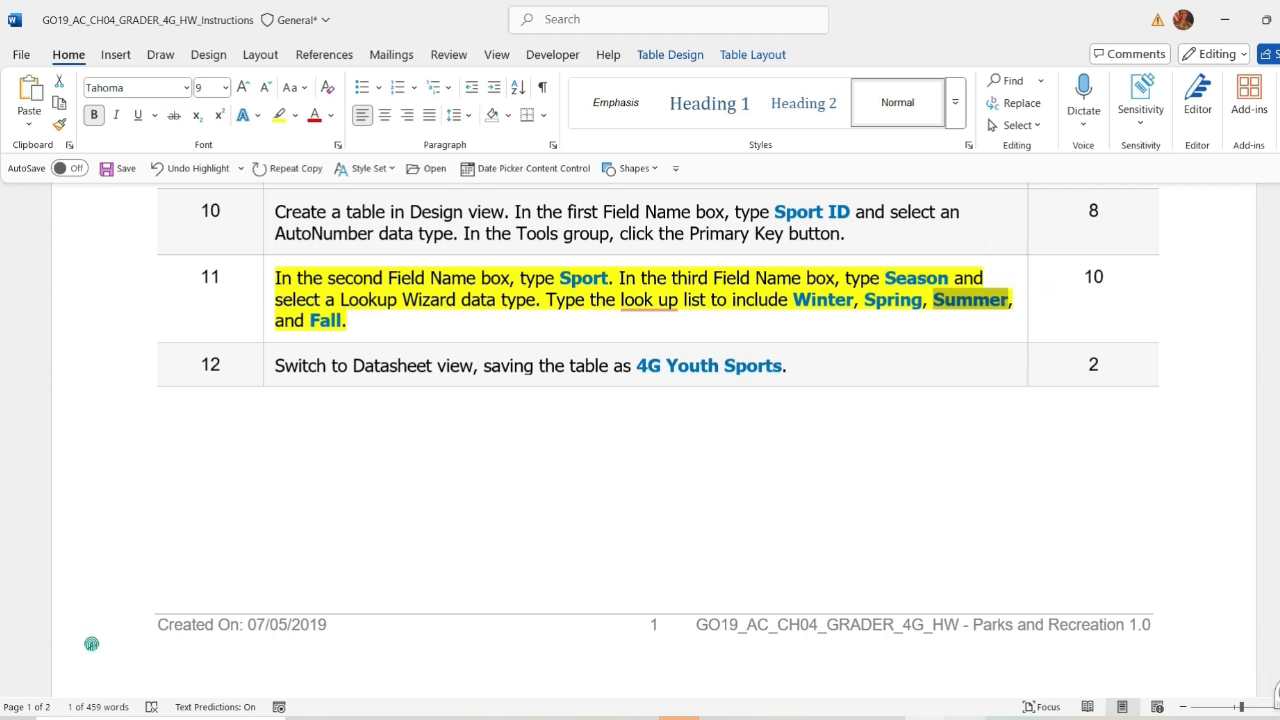
pyautogui.click(965, 718)
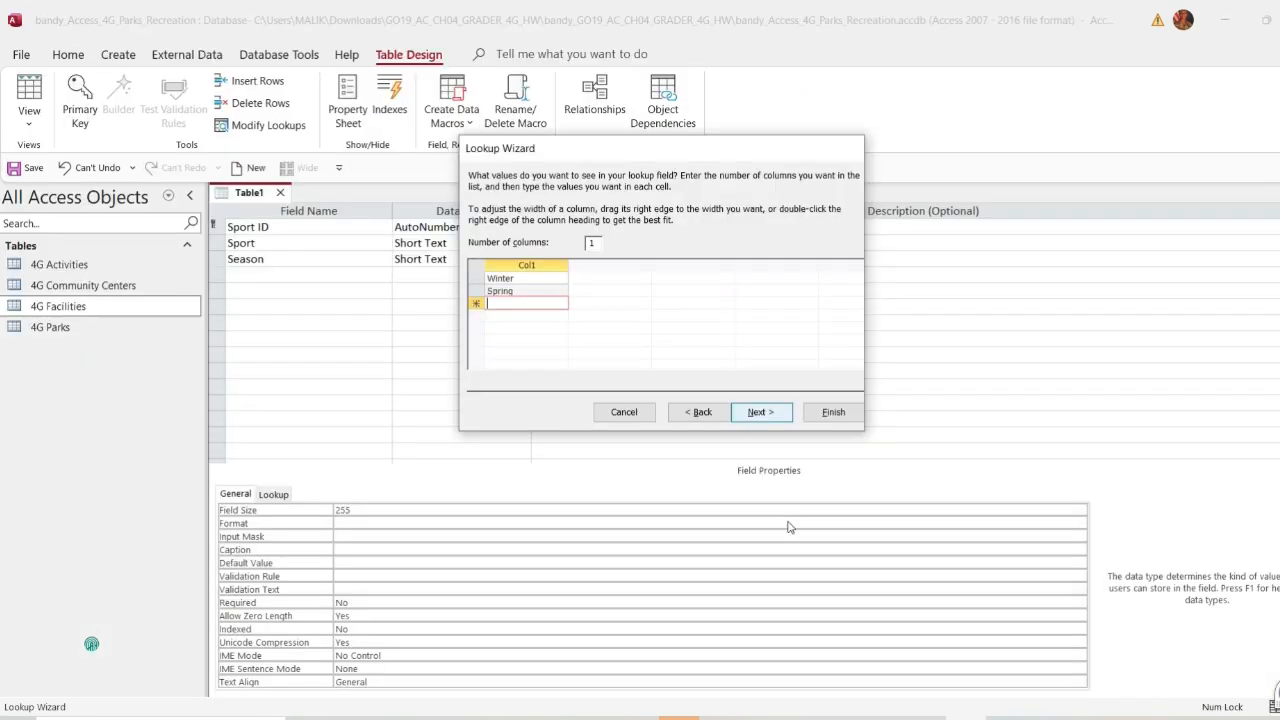
pyautogui.hotkey('ctrl', 'v')
# Step: Copy Fall from step 11 in Word and enter it as the fourth value of the Season lookup list in Access
pyautogui.click(498, 315)
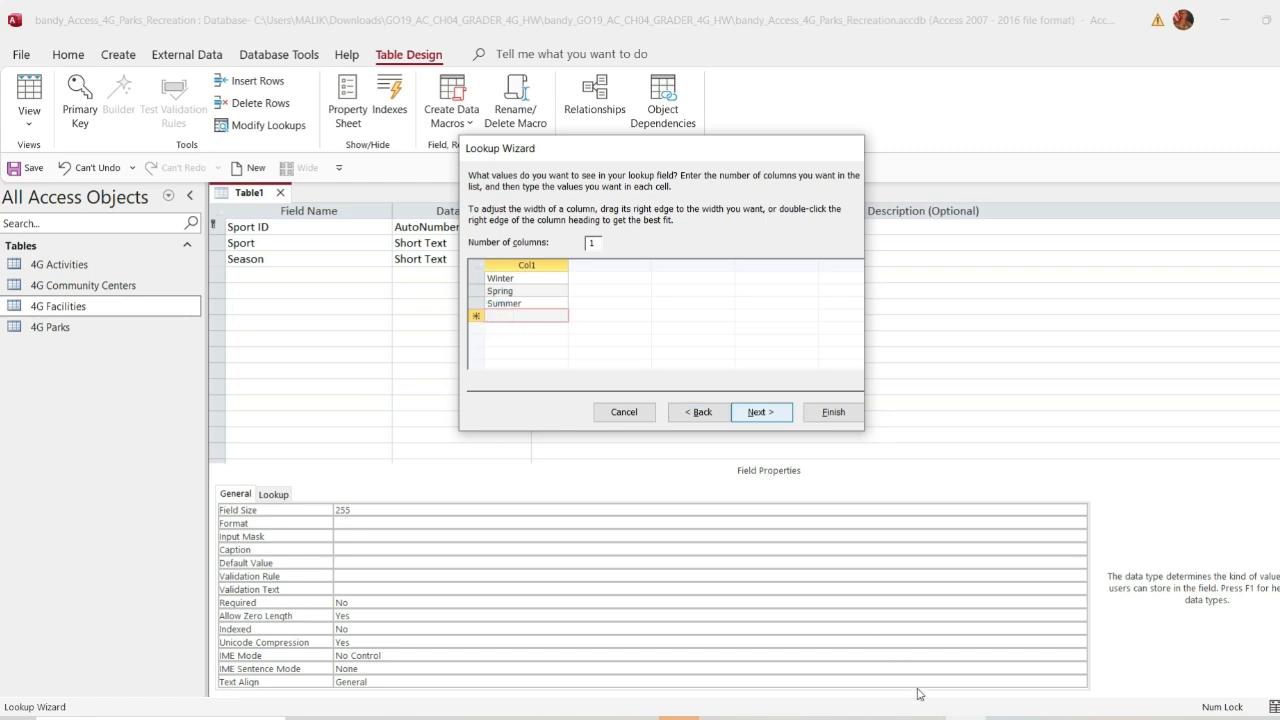
pyautogui.click(925, 718)
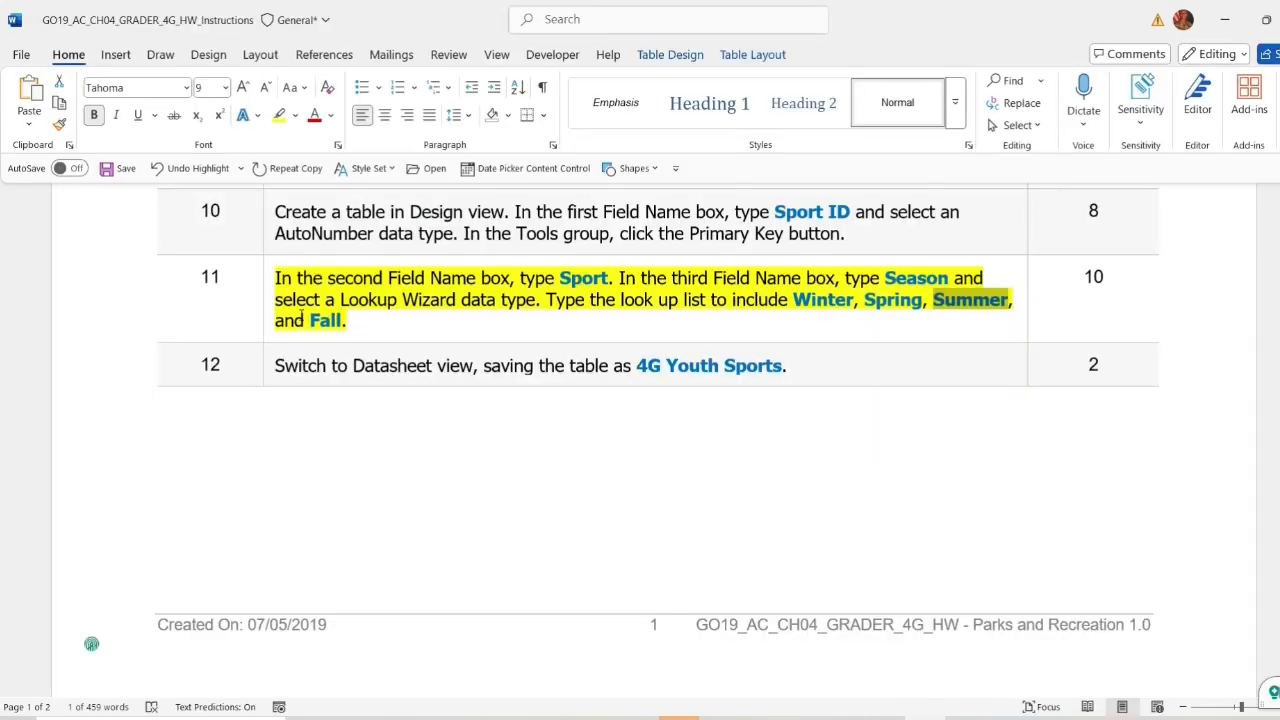
pyautogui.doubleClick(318, 320)
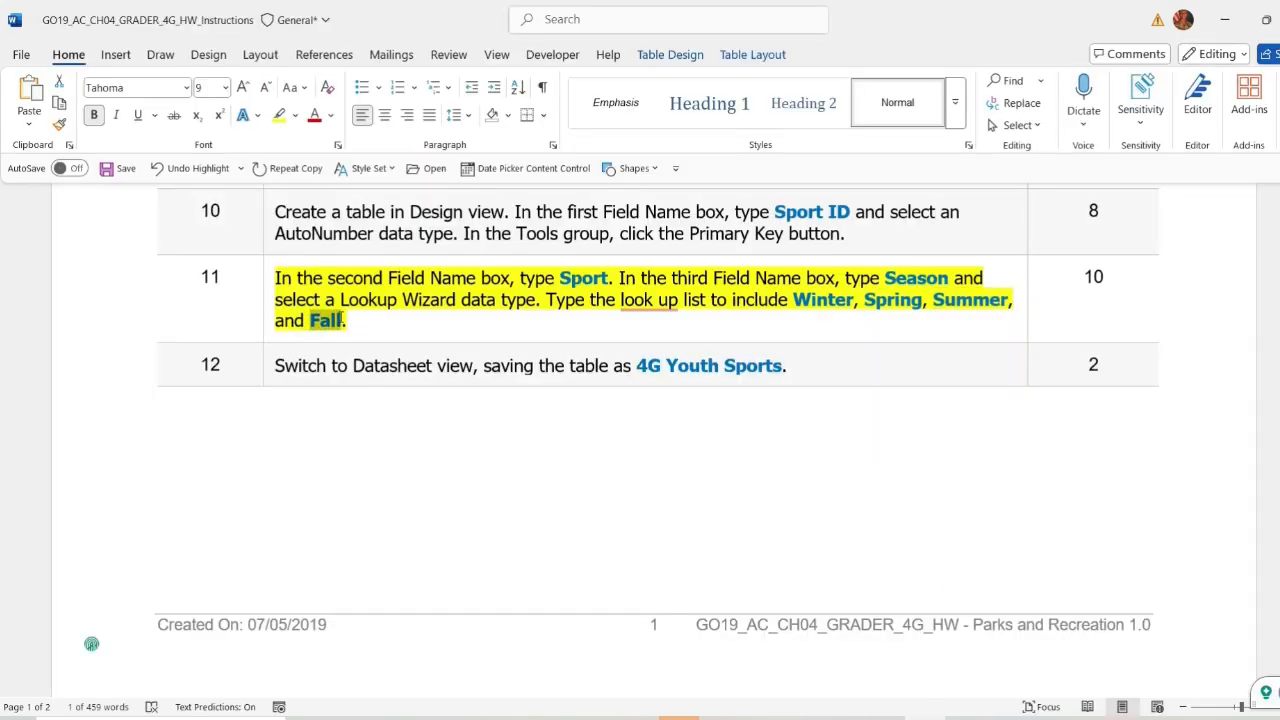
pyautogui.hotkey('ctrl', 'c')
pyautogui.hotkey('ctrl', 'c')
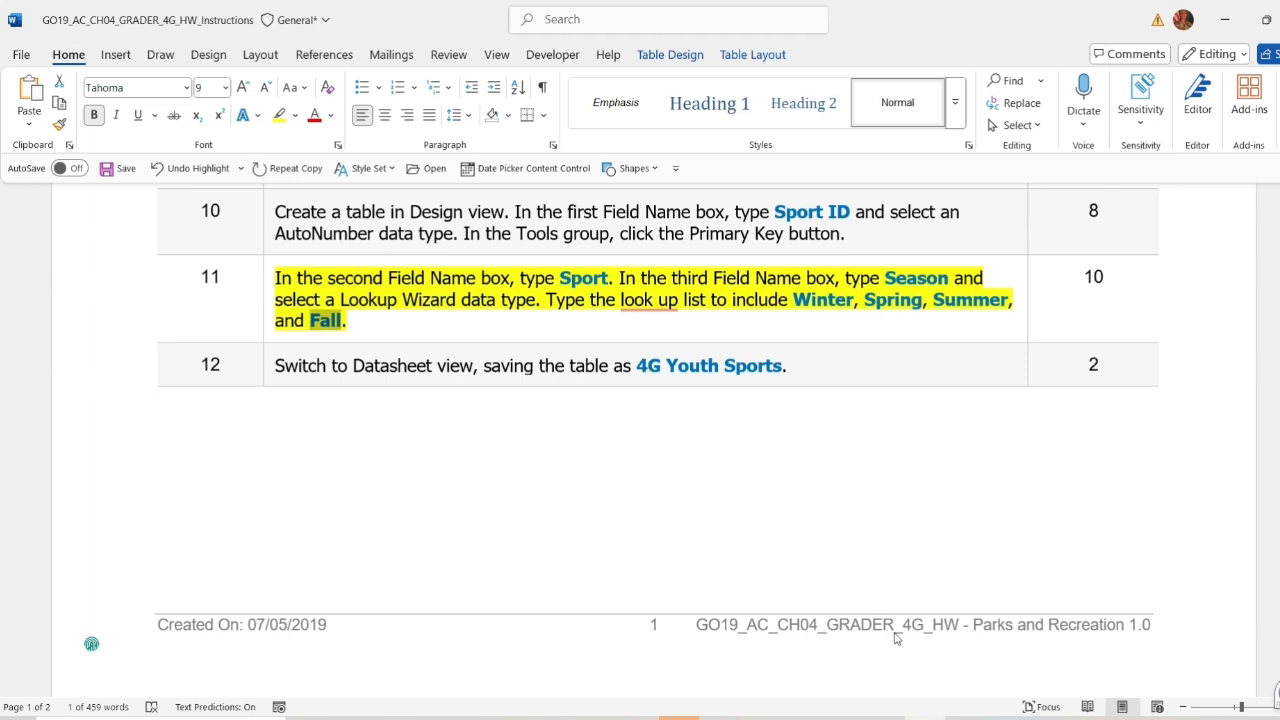
pyautogui.hotkey('alt', 'Tab')
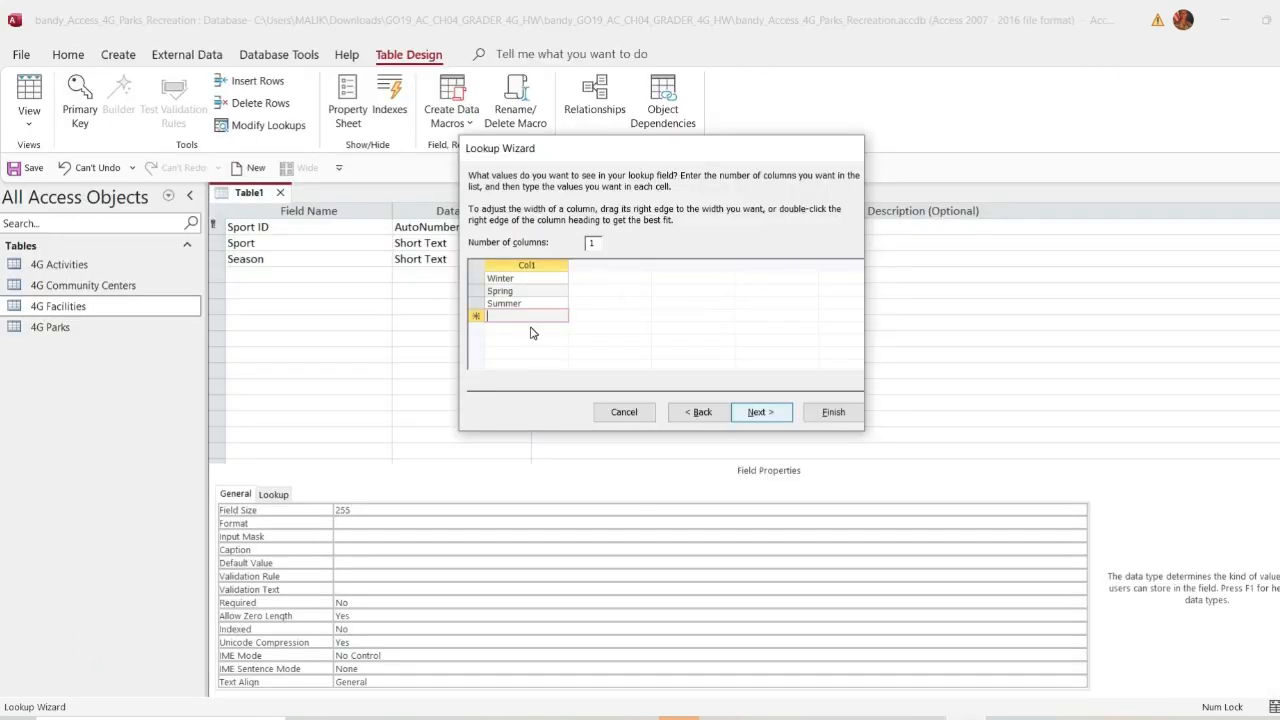
pyautogui.hotkey('ctrl', 'v')
# Step: Move on to the Lookup Wizard's final page and limit the Season field's entries to the list
pyautogui.click(755, 414)
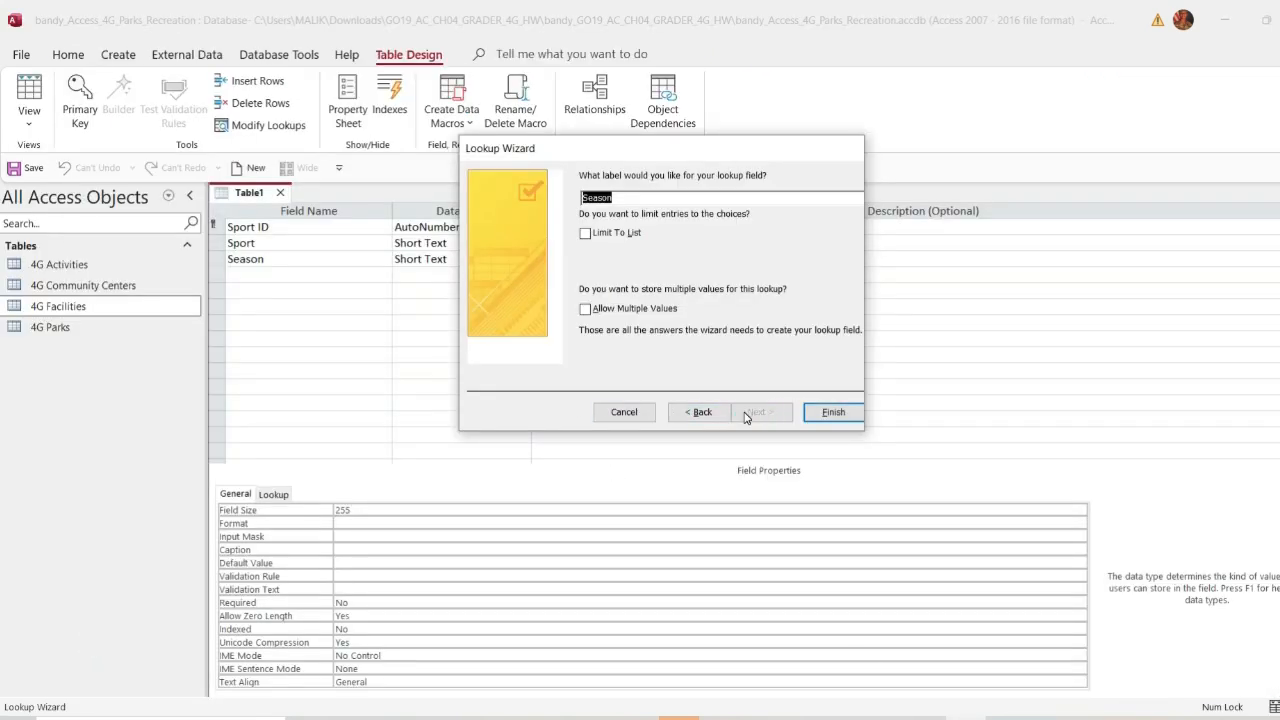
pyautogui.click(586, 234)
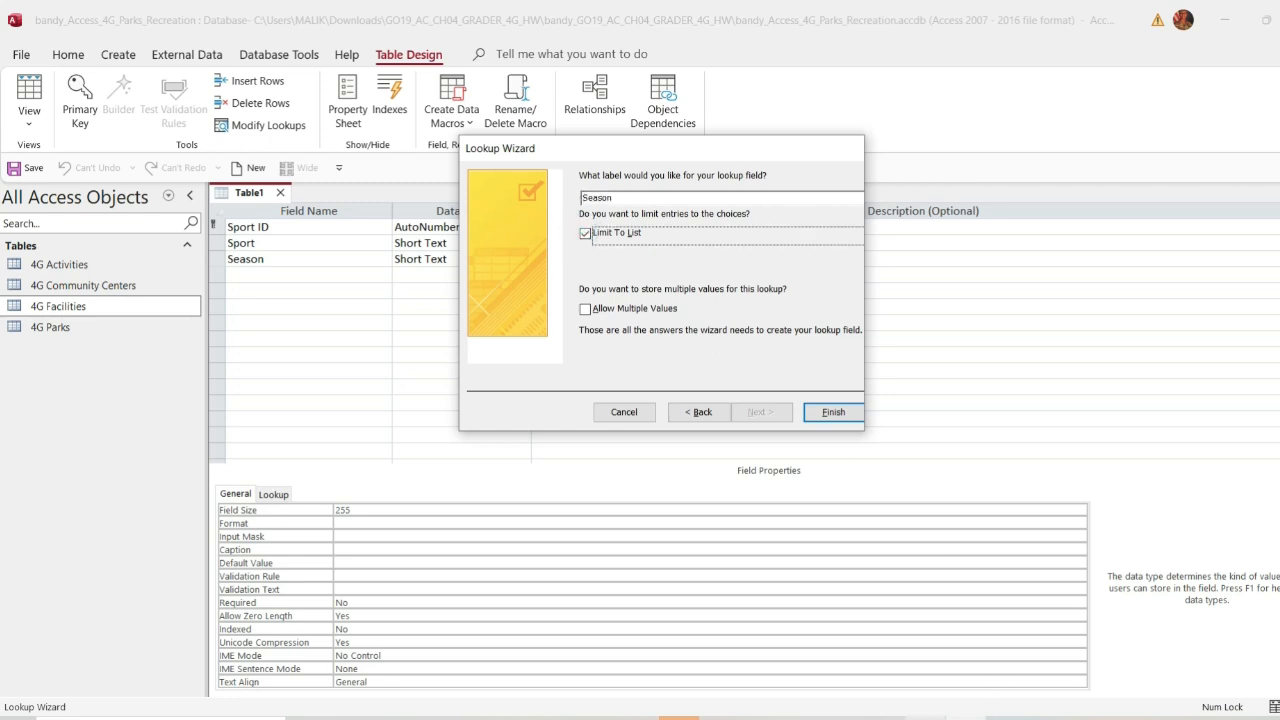
# Step: Copy the table name 4G Youth Sports from step 12 in Word and finish the Lookup Wizard in Access
pyautogui.hotkey('alt', 'Tab')
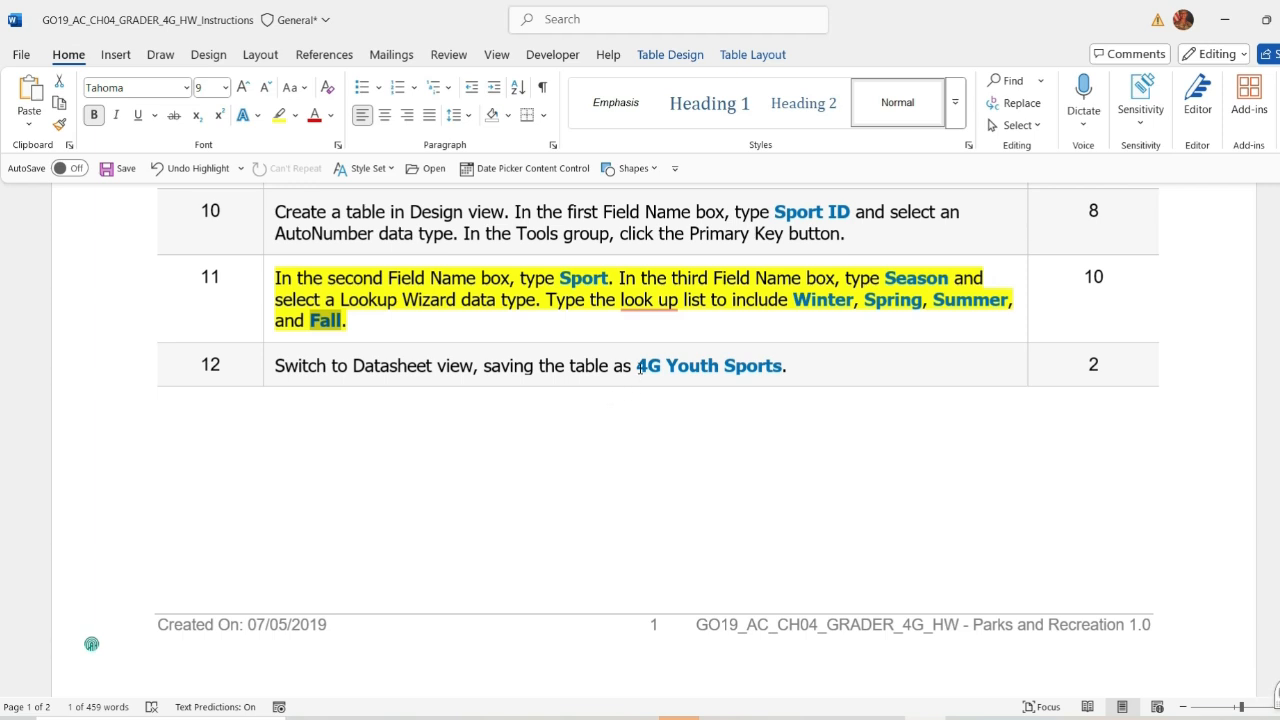
pyautogui.moveTo(637, 366); pyautogui.dragTo(782, 368)
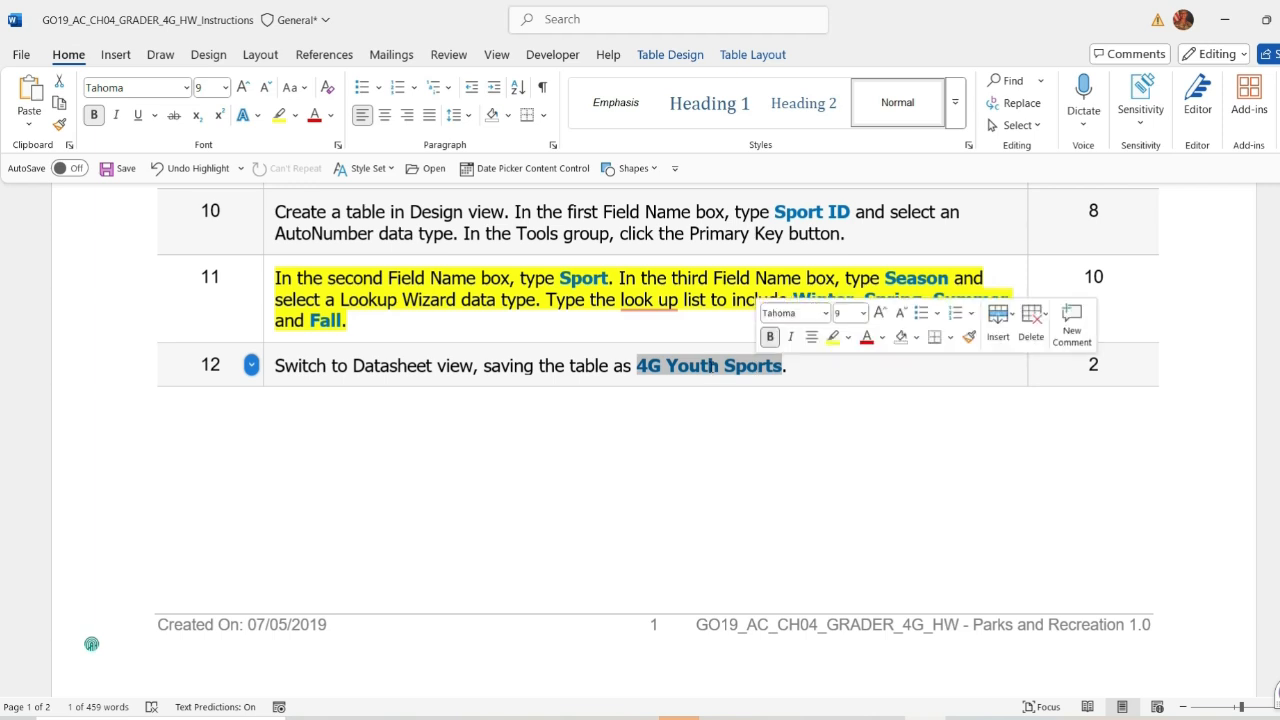
pyautogui.hotkey('ctrl', 'c')
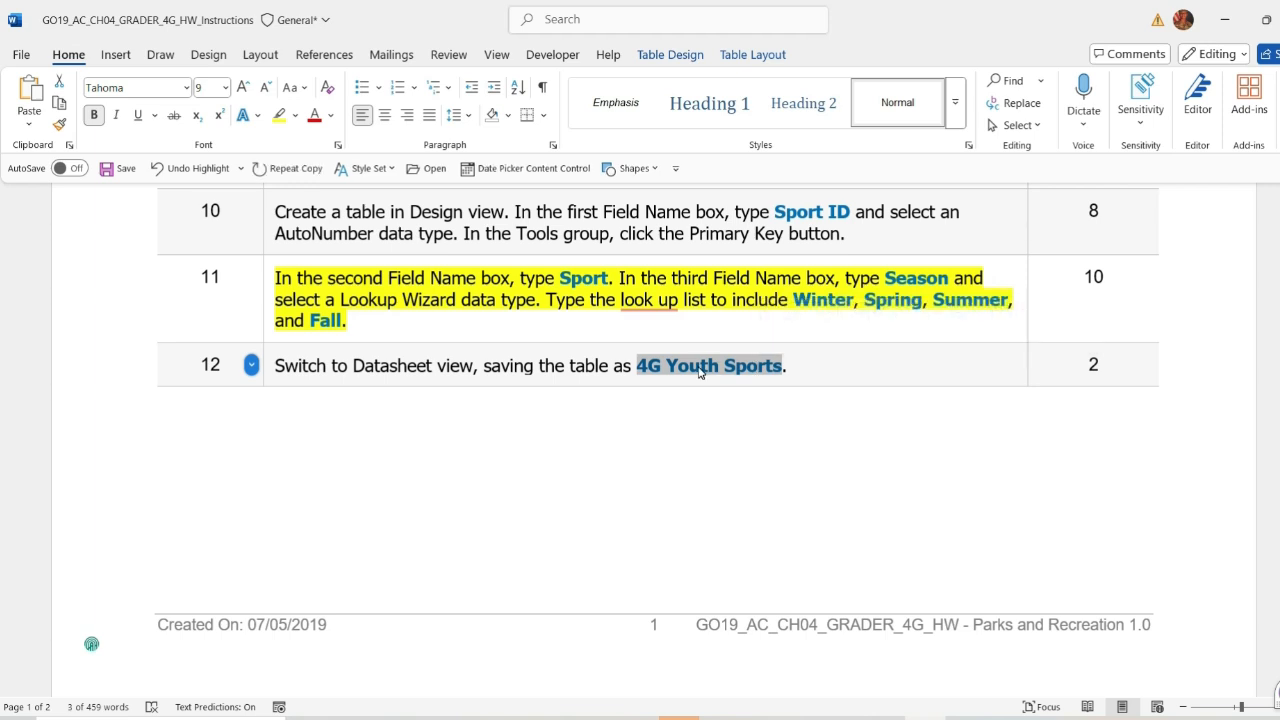
pyautogui.click(970, 716)
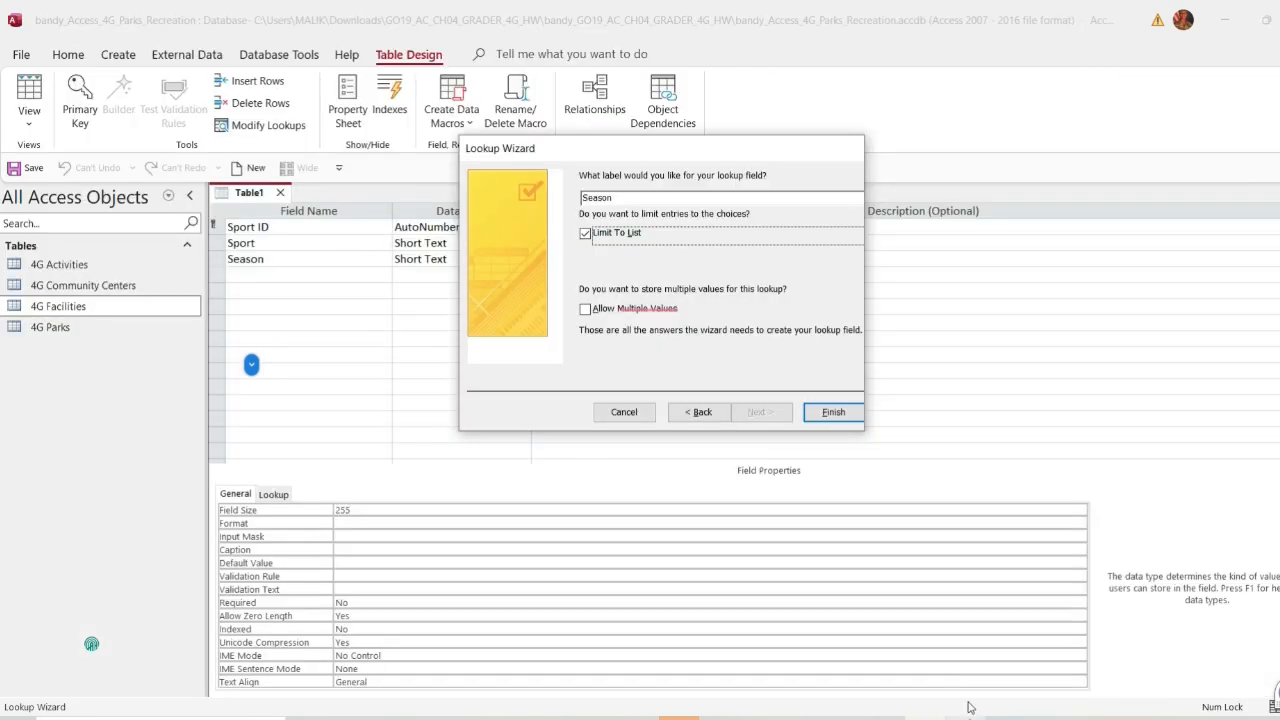
pyautogui.click(819, 411)
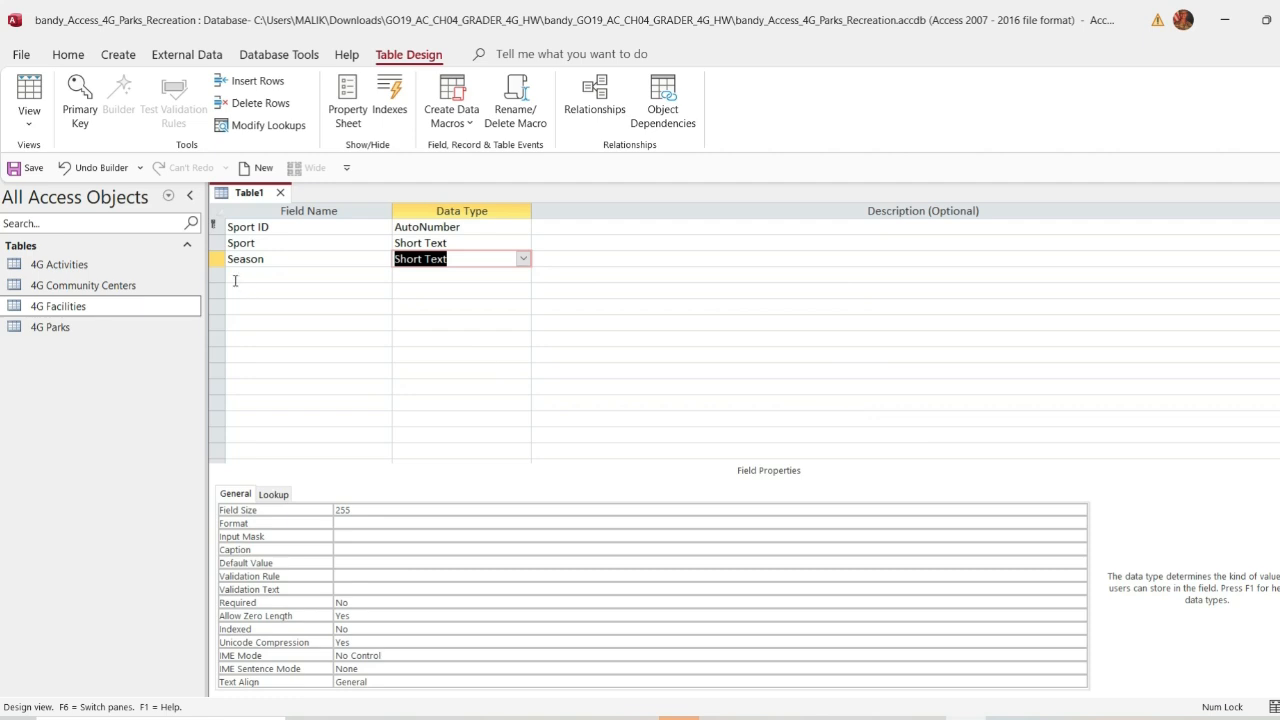
# Step: Switch the new table to Datasheet view, saving it as 4G Youth Sports
pyautogui.click(31, 135)
pyautogui.click(58, 157)
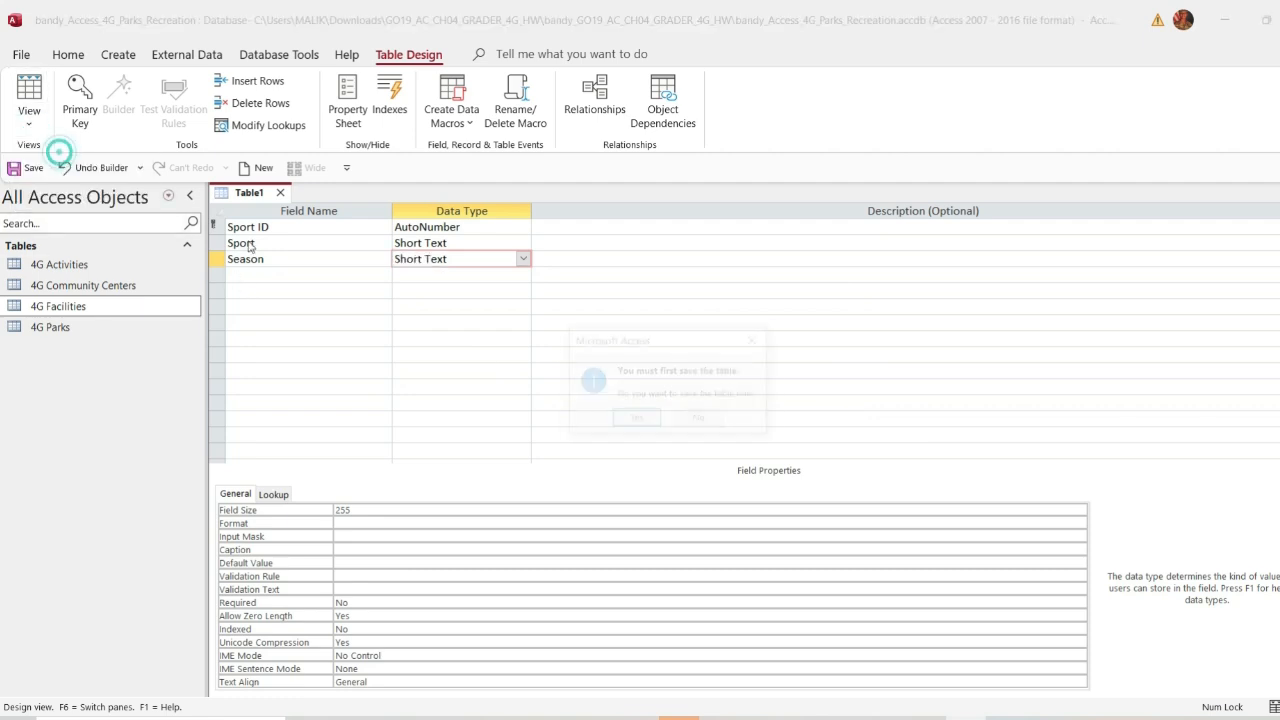
pyautogui.click(635, 420)
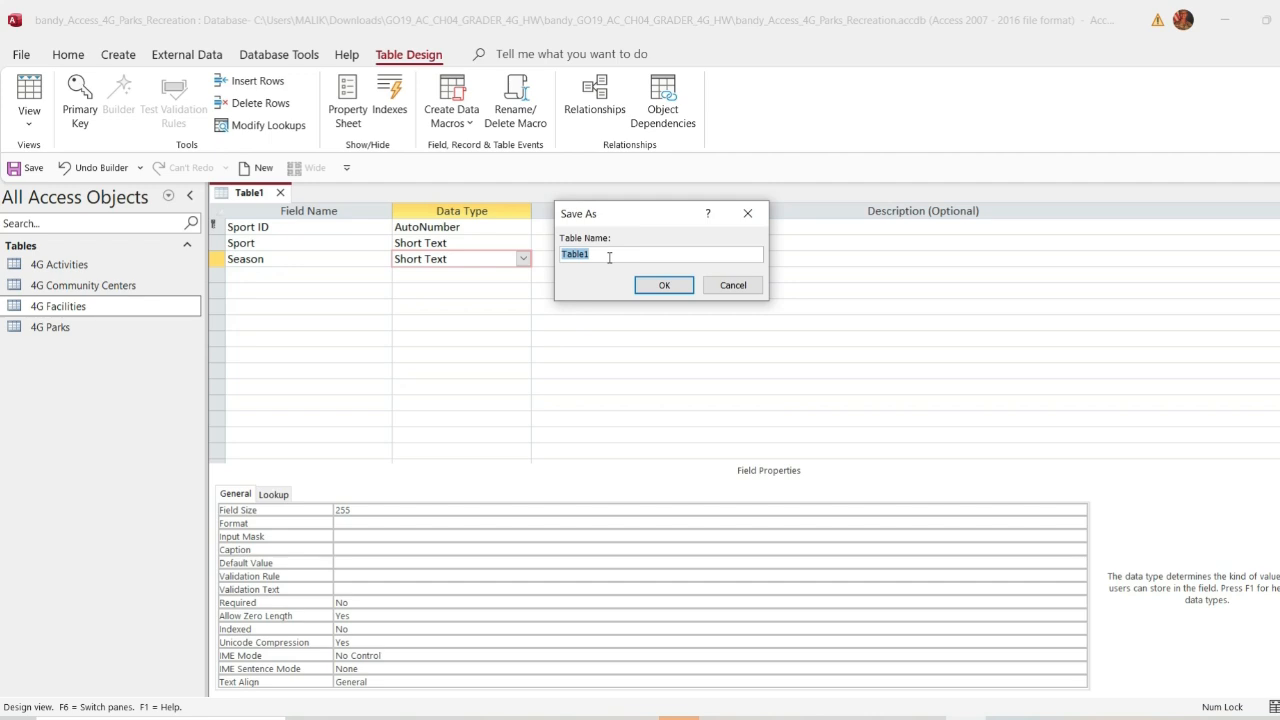
pyautogui.write('4G Youth Sports')
pyautogui.click(656, 286)
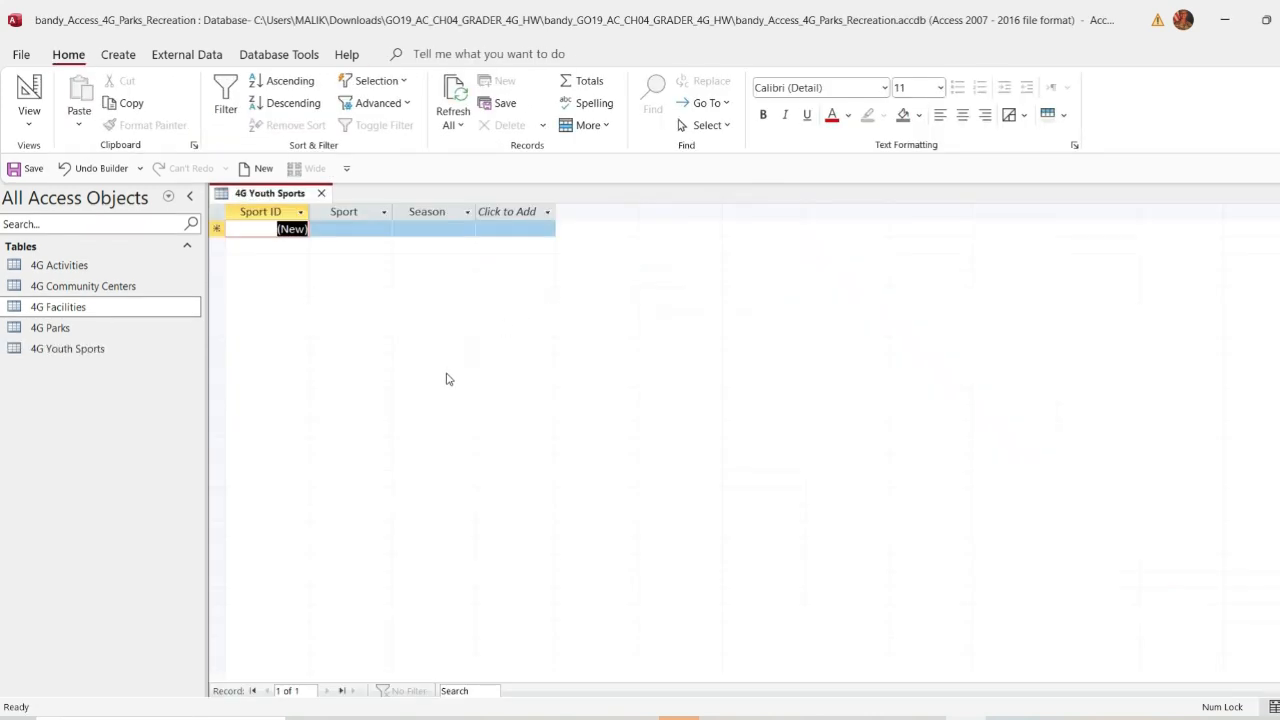
# Step: Check the choices offered by the Season list in the new record and return to its Sport field
pyautogui.click(440, 226)
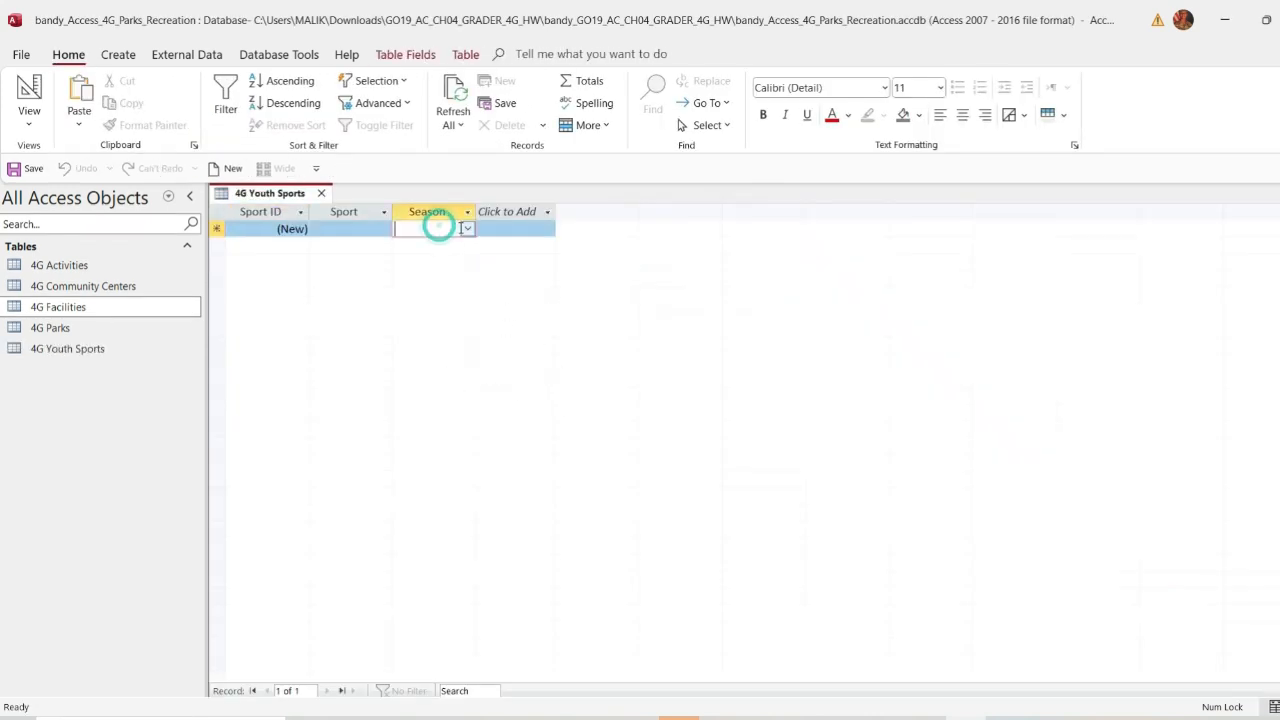
pyautogui.click(466, 229)
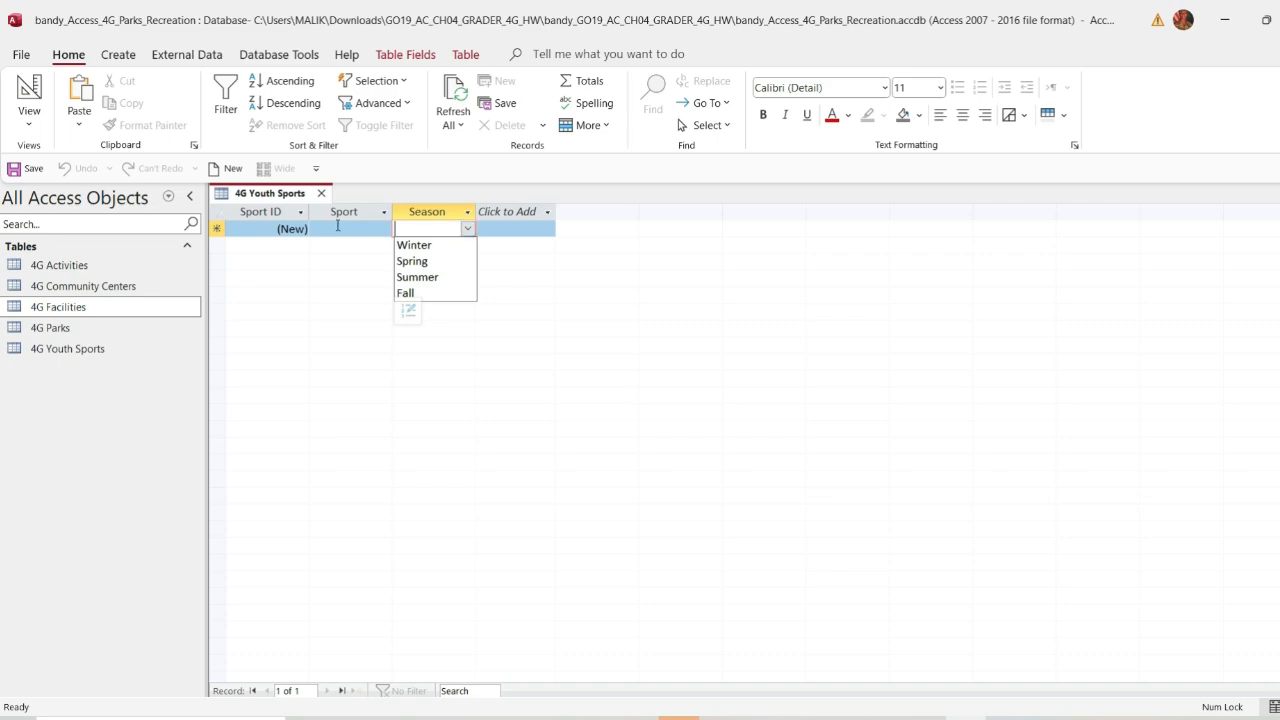
pyautogui.click(339, 226)
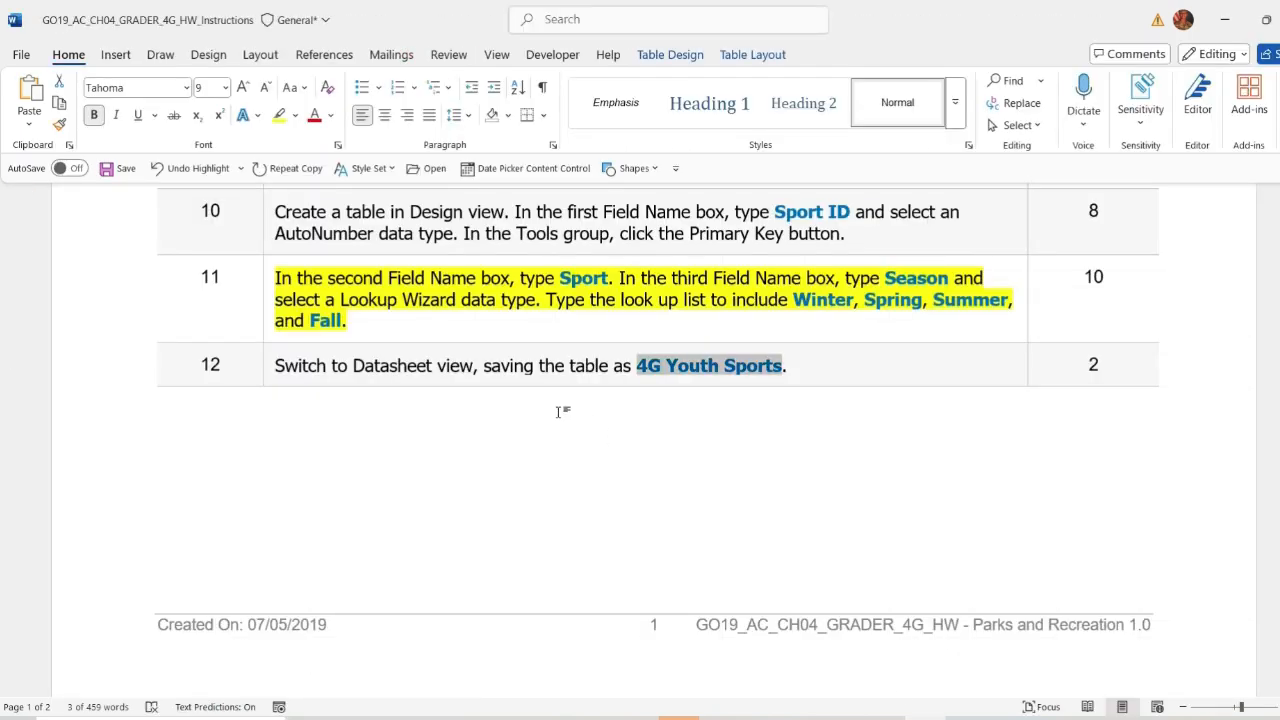
# Step: Switch to Word and highlight the instruction sentence of step 13 in yellow
pyautogui.scroll(-5, 531, 417)
pyautogui.scroll(-5, 575, 420)
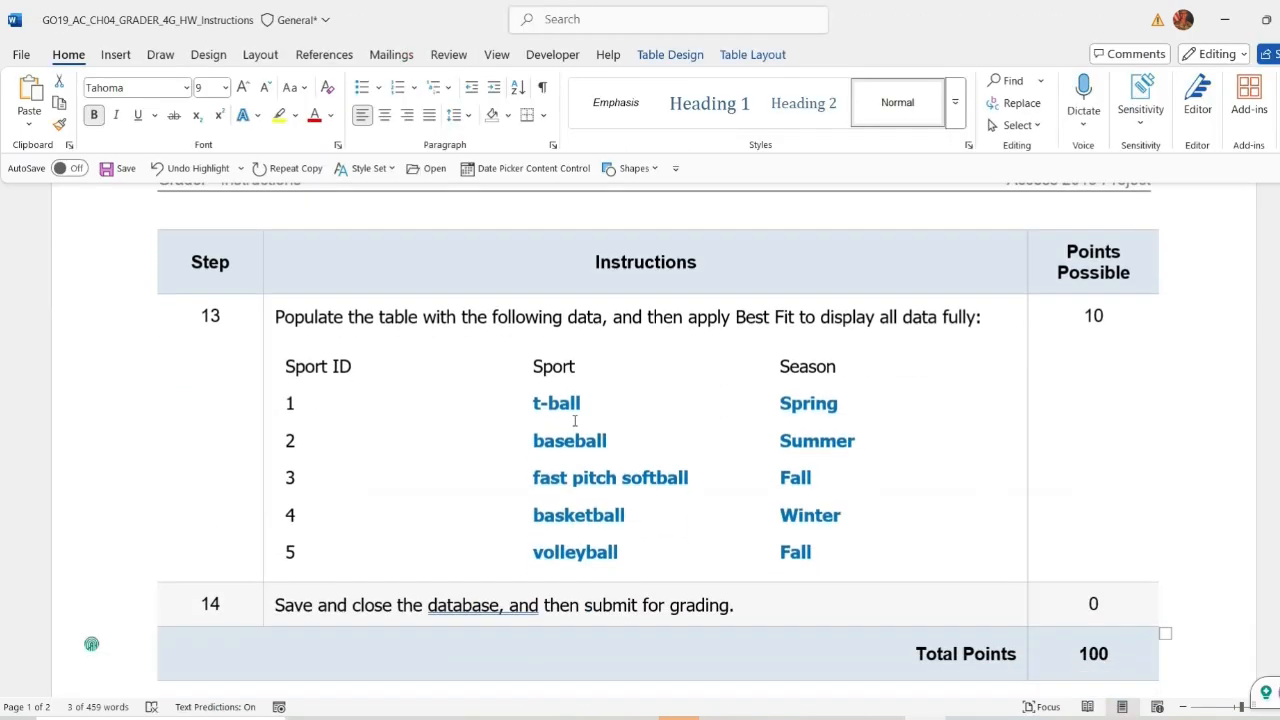
pyautogui.scroll(1, 354, 397)
pyautogui.moveTo(276, 327); pyautogui.dragTo(984, 333)
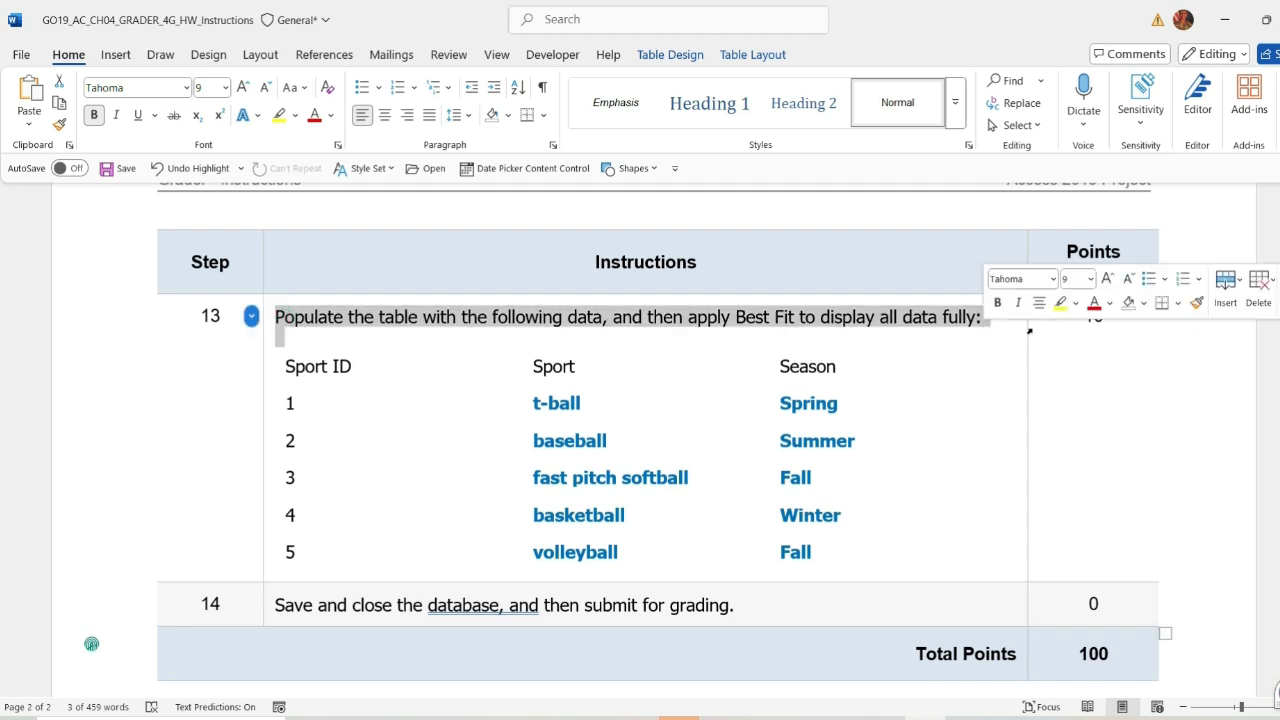
pyautogui.click(1060, 302)
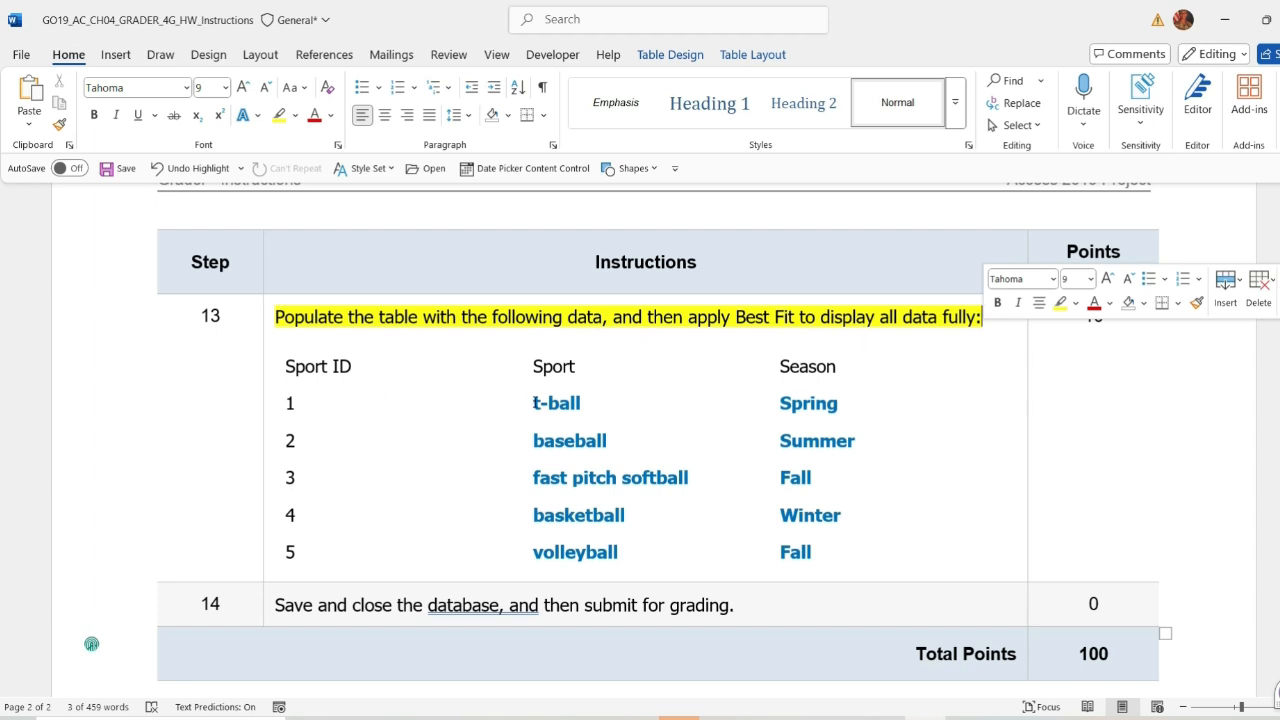
# Step: Copy t-ball from step 13 in Word and enter it as the Sport of the first record in Access
pyautogui.moveTo(532, 403); pyautogui.dragTo(580, 404)
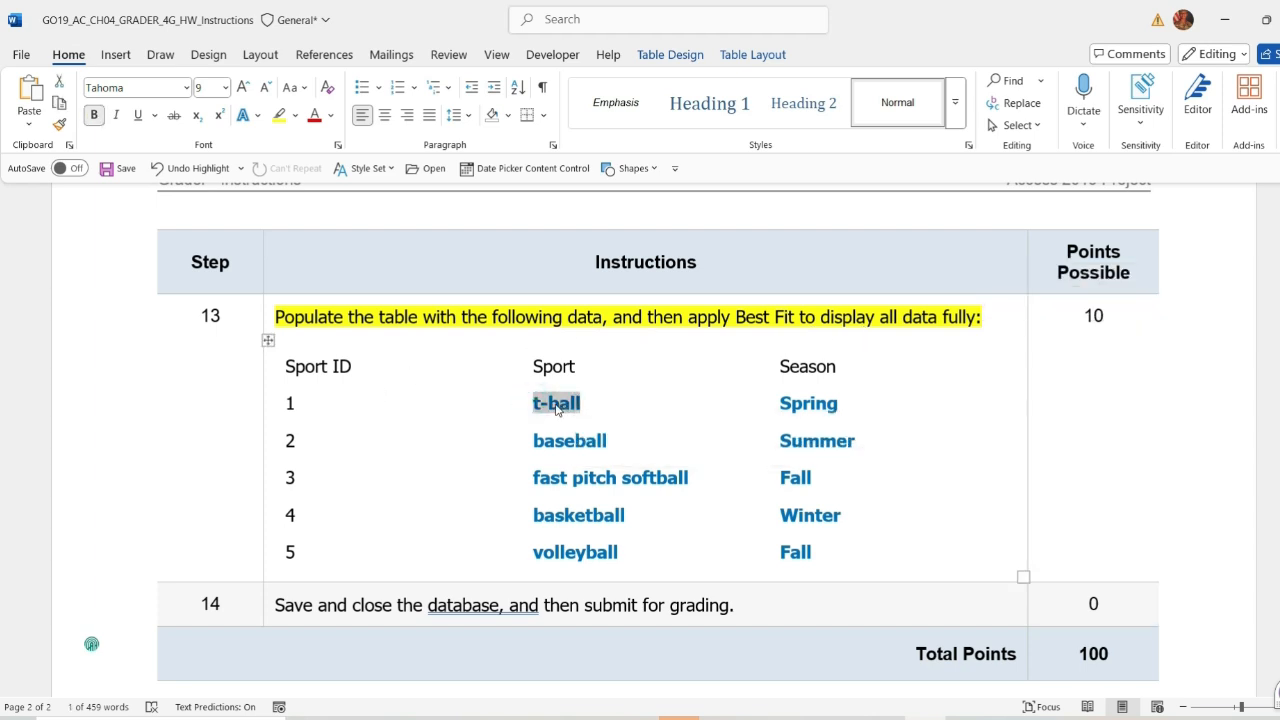
pyautogui.hotkey('ctrl', 'c')
pyautogui.hotkey('alt', 'Tab')
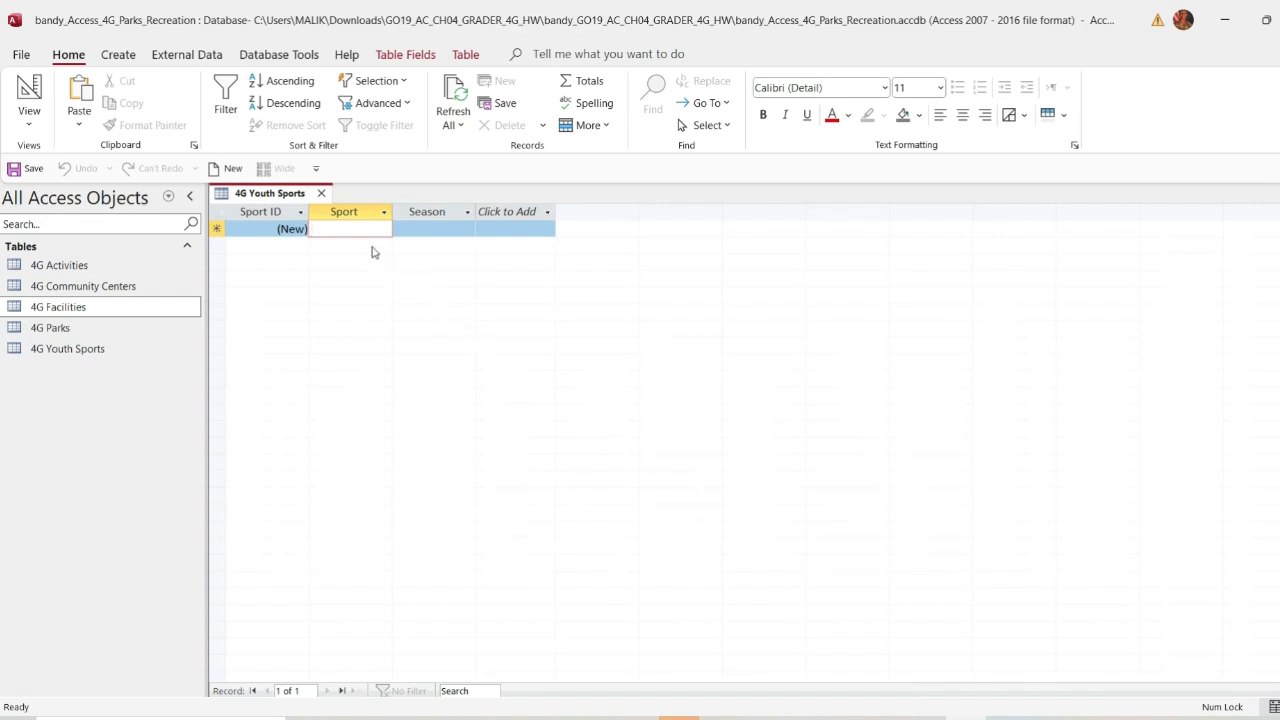
pyautogui.hotkey('ctrl', 'v')
pyautogui.click(352, 244)
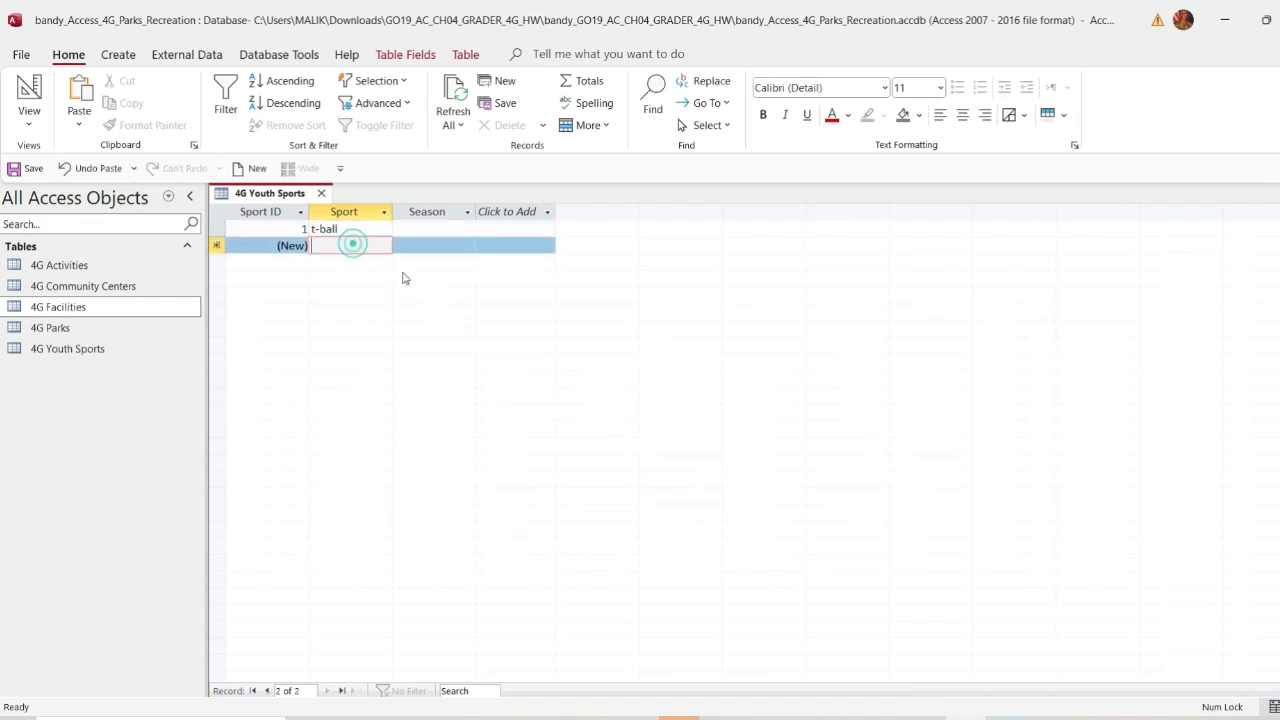
# Step: Copy baseball from step 13 in Word and enter it as the Sport of the second record in Access
pyautogui.hotkey('alt', 'Tab')
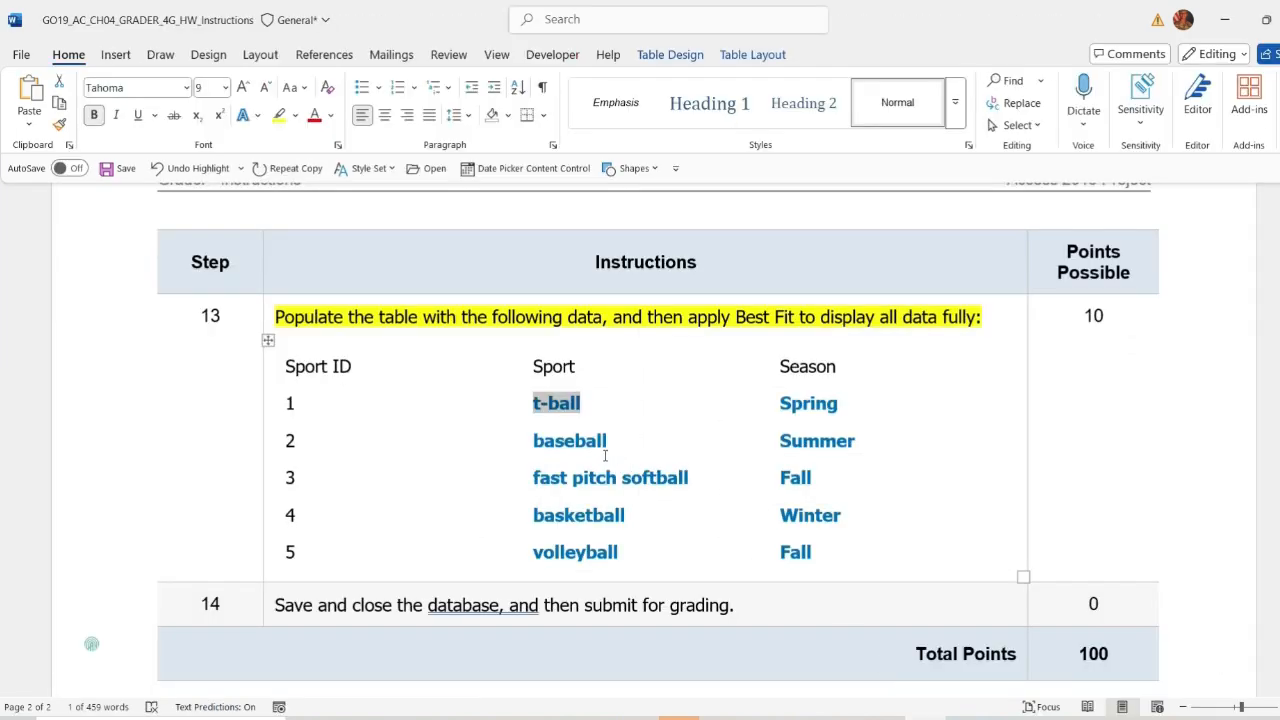
pyautogui.moveTo(535, 441); pyautogui.dragTo(605, 441)
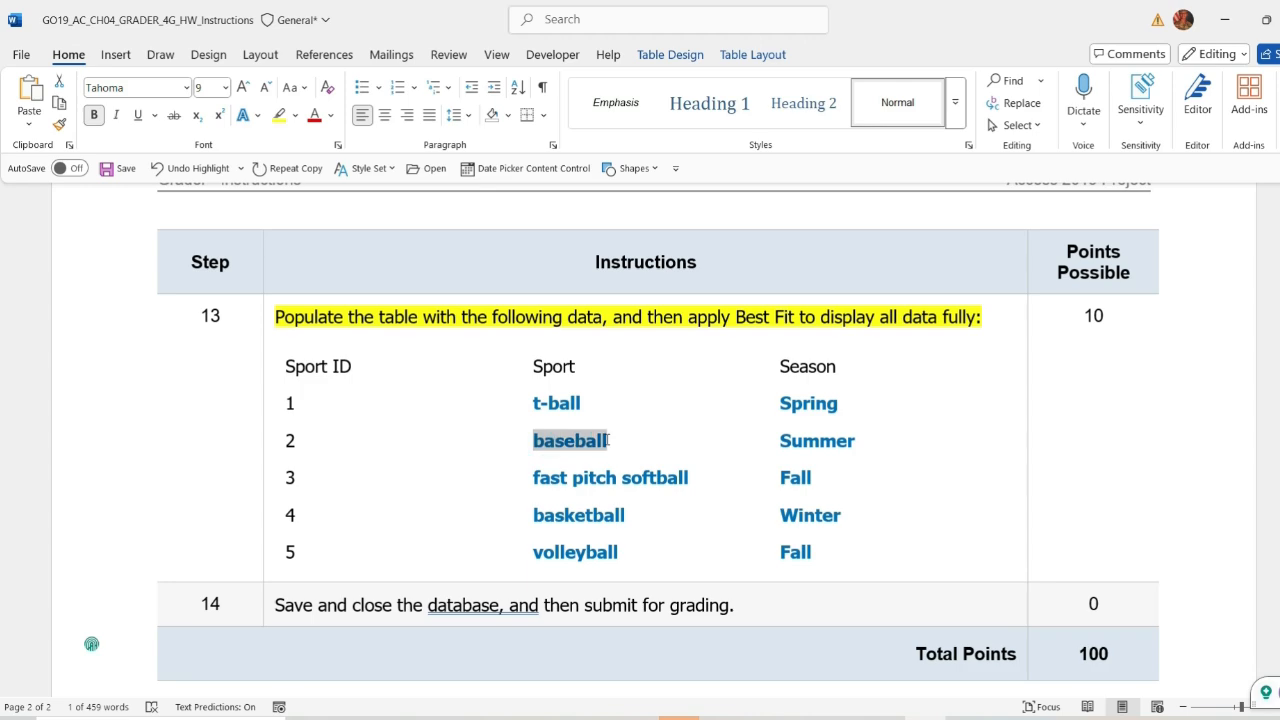
pyautogui.hotkey('ctrl', 'c')
pyautogui.hotkey('alt', 'Tab')
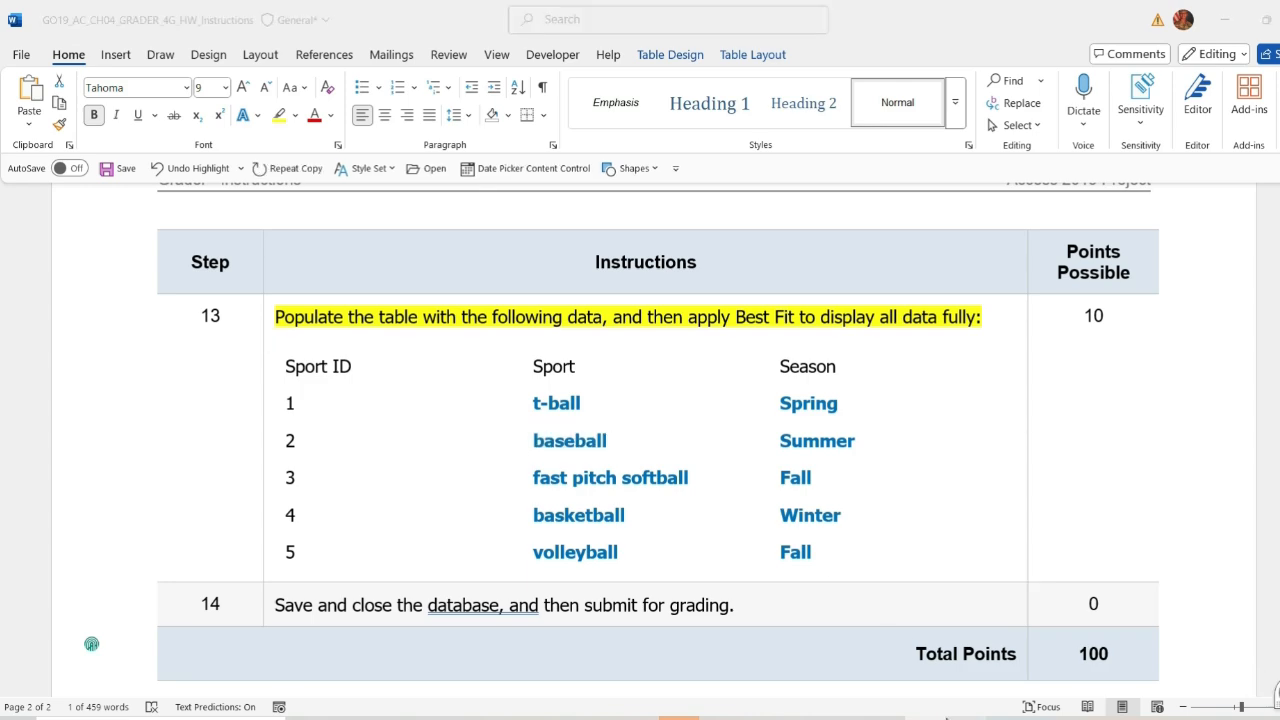
pyautogui.hotkey('ctrl', 'v')
pyautogui.click(352, 265)
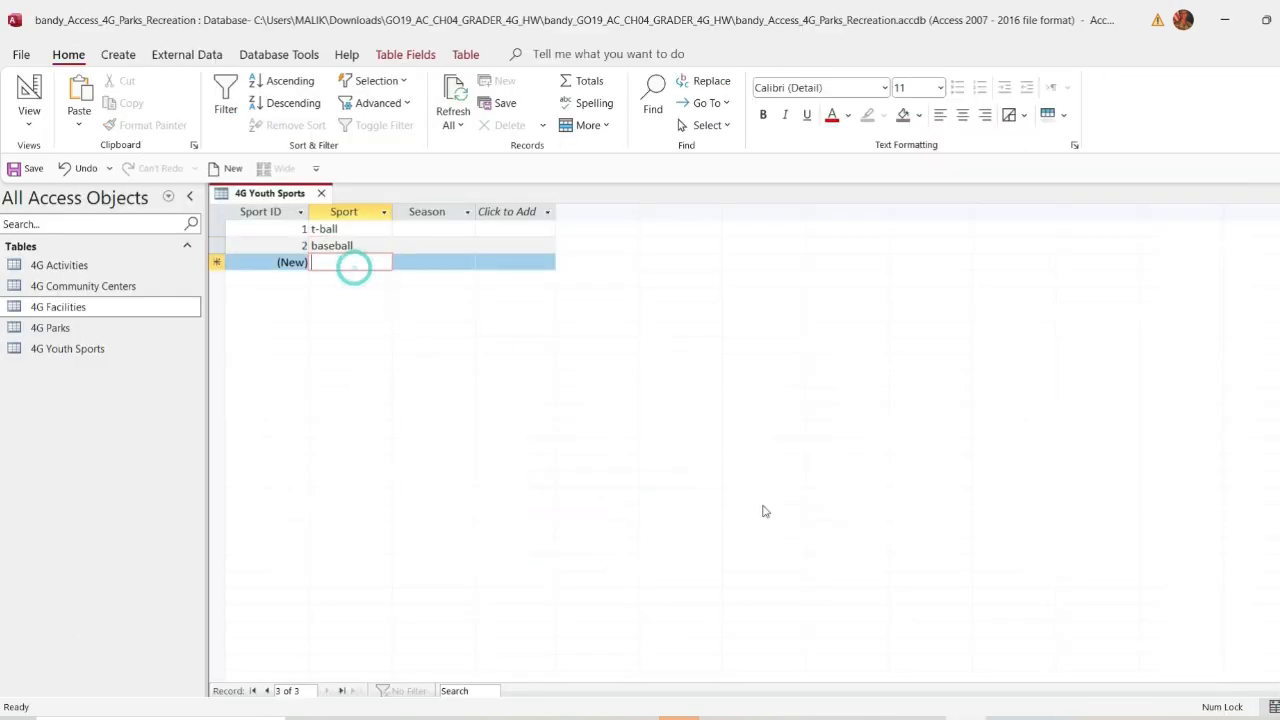
# Step: Copy fast pitch softball from step 13 in Word and enter it as the Sport of the third record in Access
pyautogui.hotkey('alt', 'Tab')
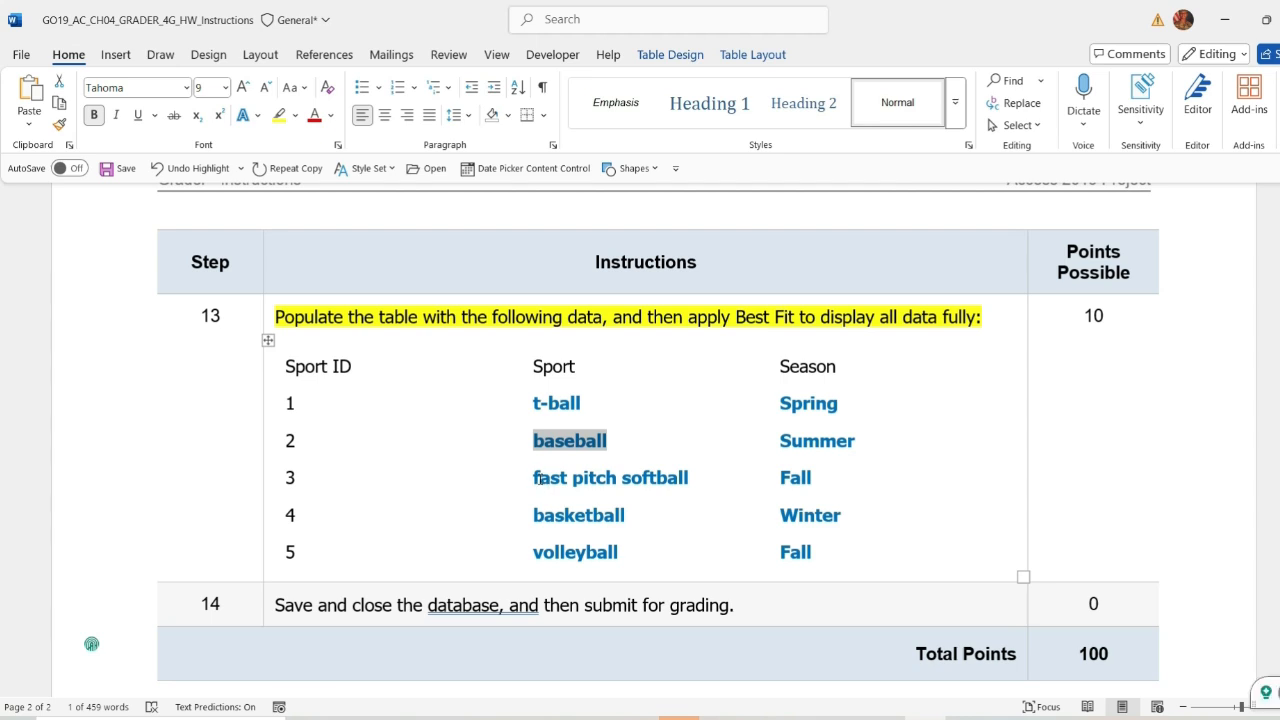
pyautogui.moveTo(535, 478); pyautogui.dragTo(672, 476)
pyautogui.hotkey('ctrl', 'c')
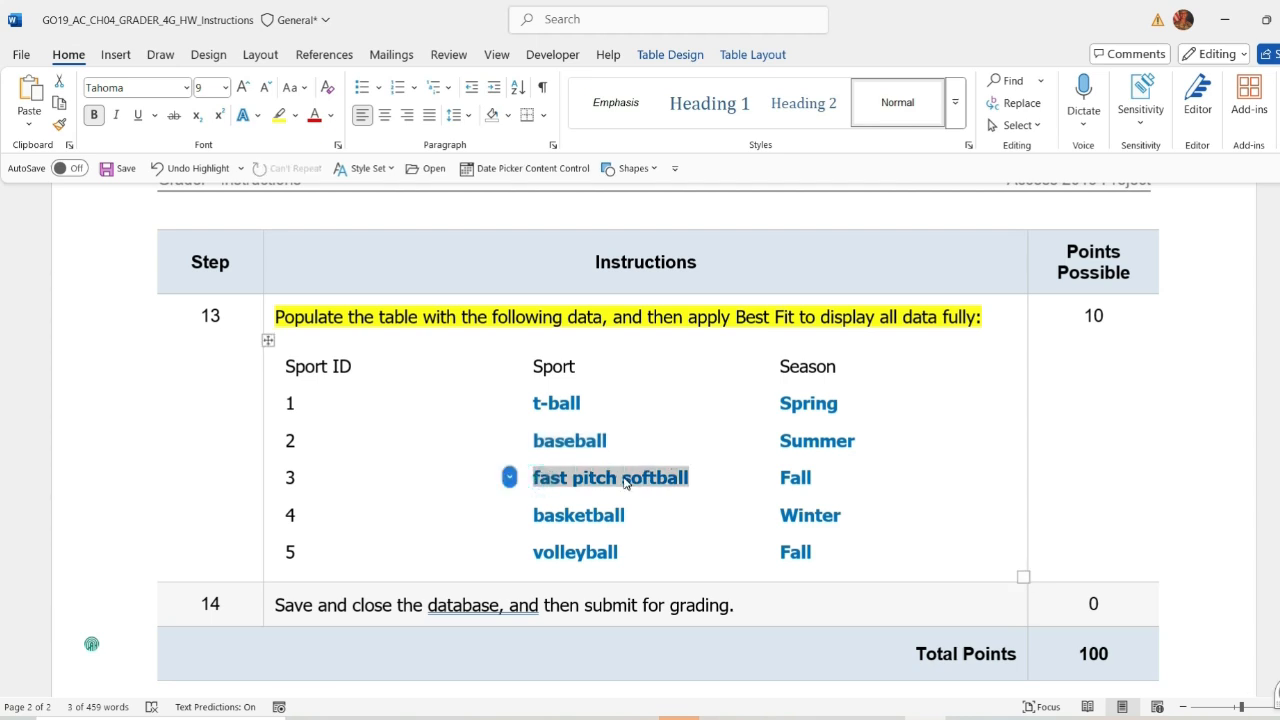
pyautogui.hotkey('alt', 'Tab')
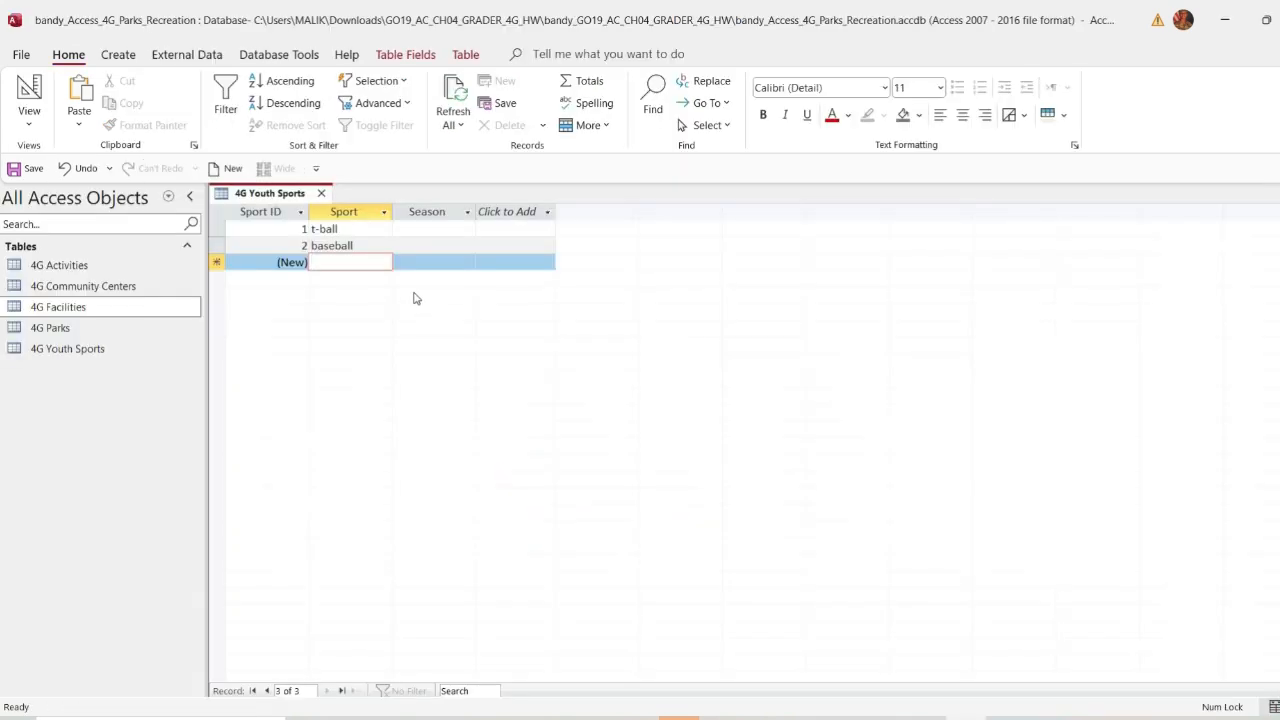
pyautogui.hotkey('ctrl', 'v')
pyautogui.click(353, 280)
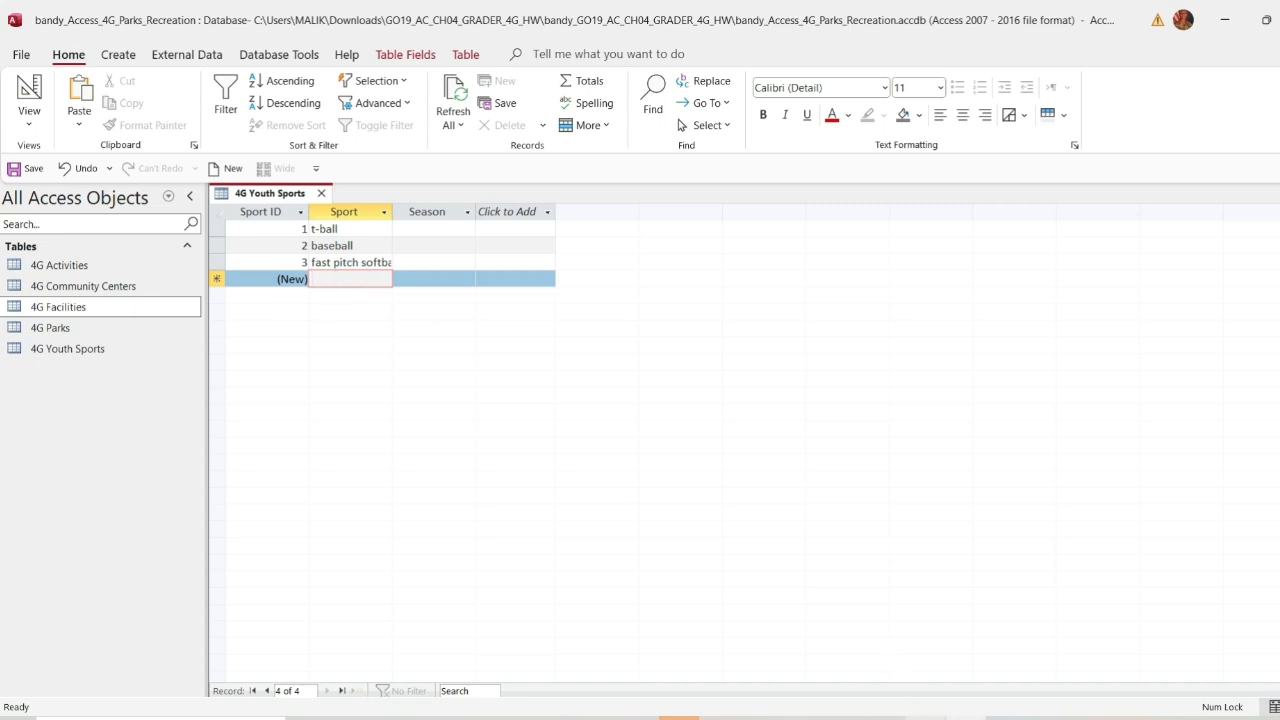
# Step: Copy basketball from step 13 in Word and enter it as the Sport of the fourth record in Access
pyautogui.hotkey('alt', 'Tab')
pyautogui.moveTo(534, 515); pyautogui.dragTo(624, 514)
pyautogui.hotkey('ctrl', 'c')
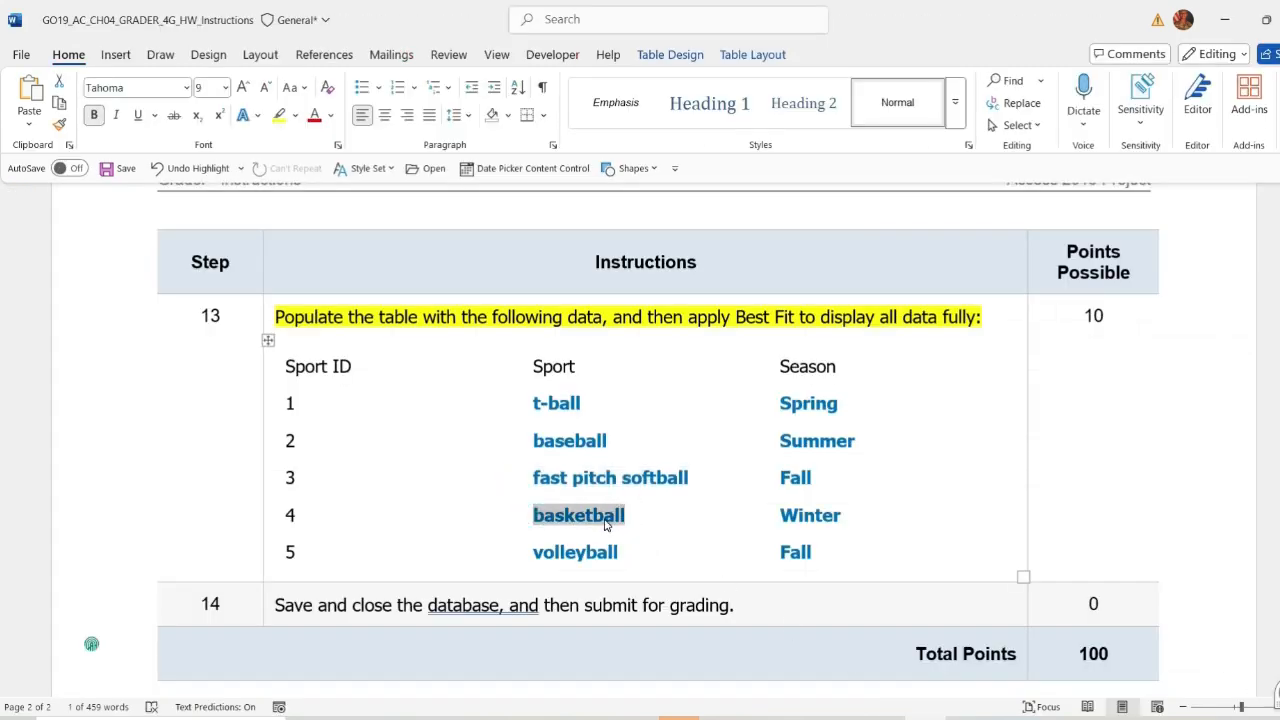
pyautogui.hotkey('ctrl', 'c')
pyautogui.hotkey('alt', 'Tab')
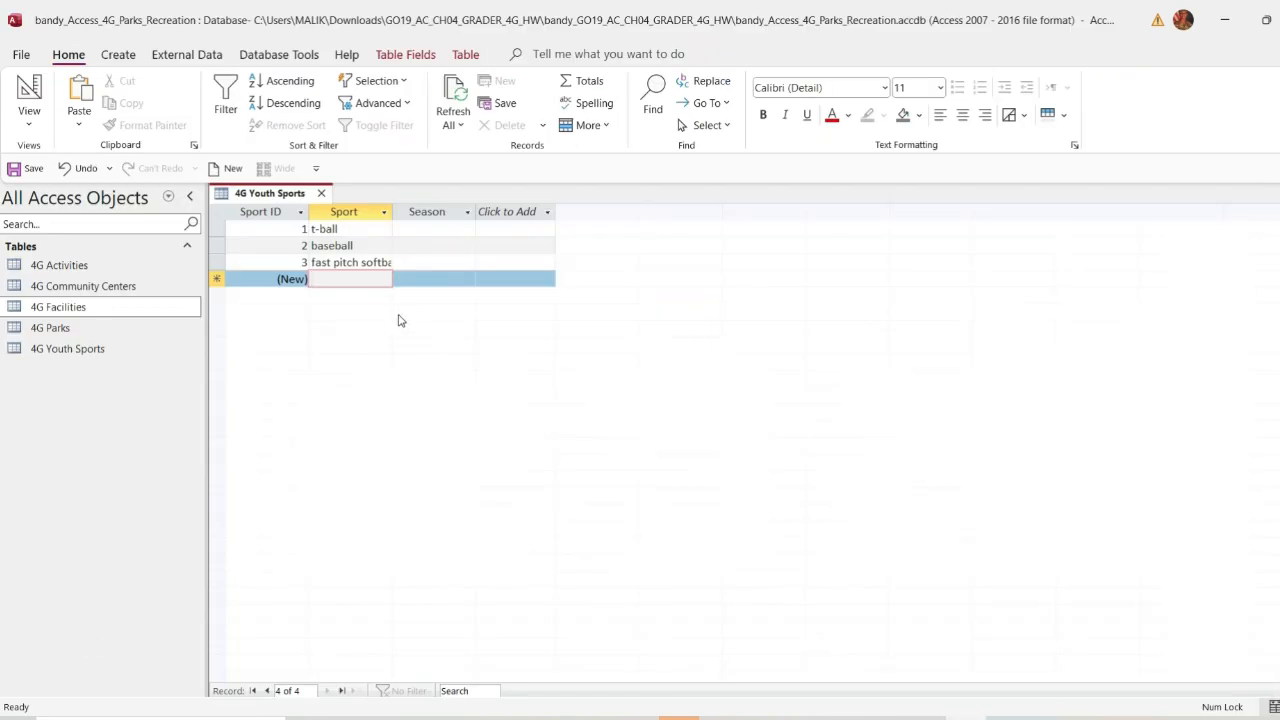
pyautogui.hotkey('ctrl', 'v')
pyautogui.press('Down')
# Step: Copy volleyball from step 13 in Word and enter it as the Sport of the fifth record in Access
pyautogui.hotkey('alt', 'Tab')
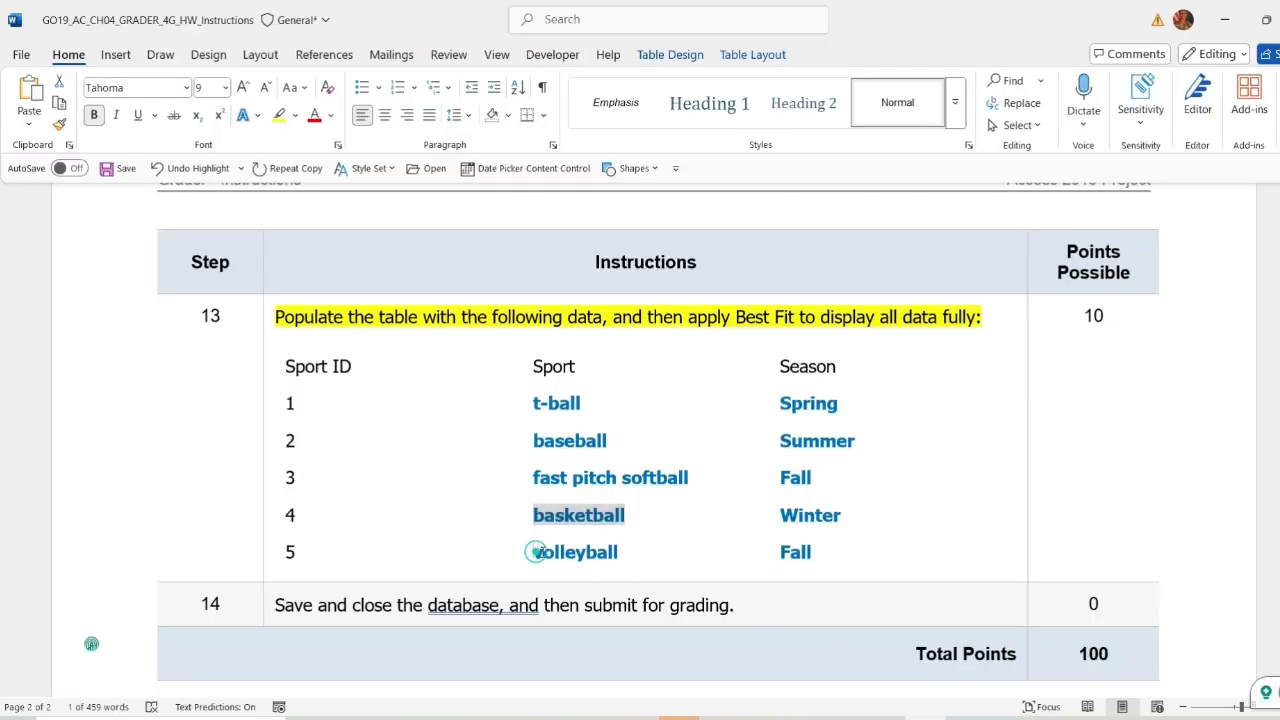
pyautogui.moveTo(532, 552); pyautogui.dragTo(629, 551)
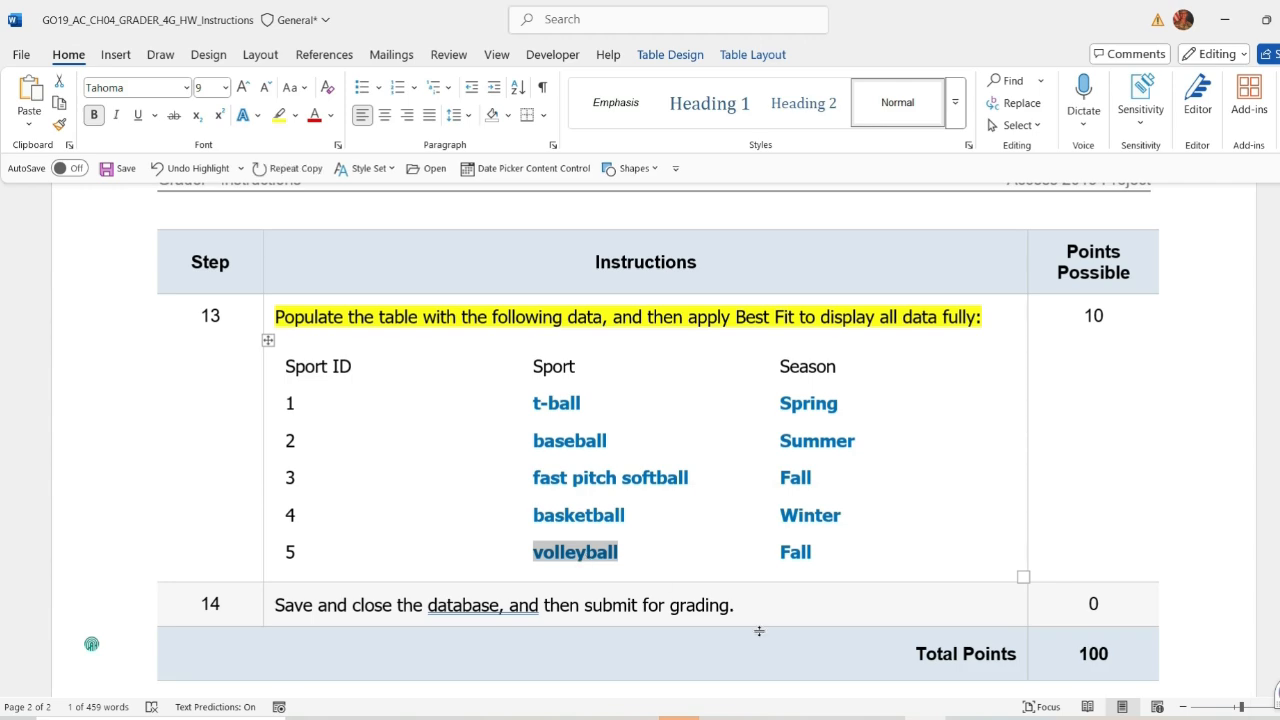
pyautogui.hotkey('alt', 'Tab')
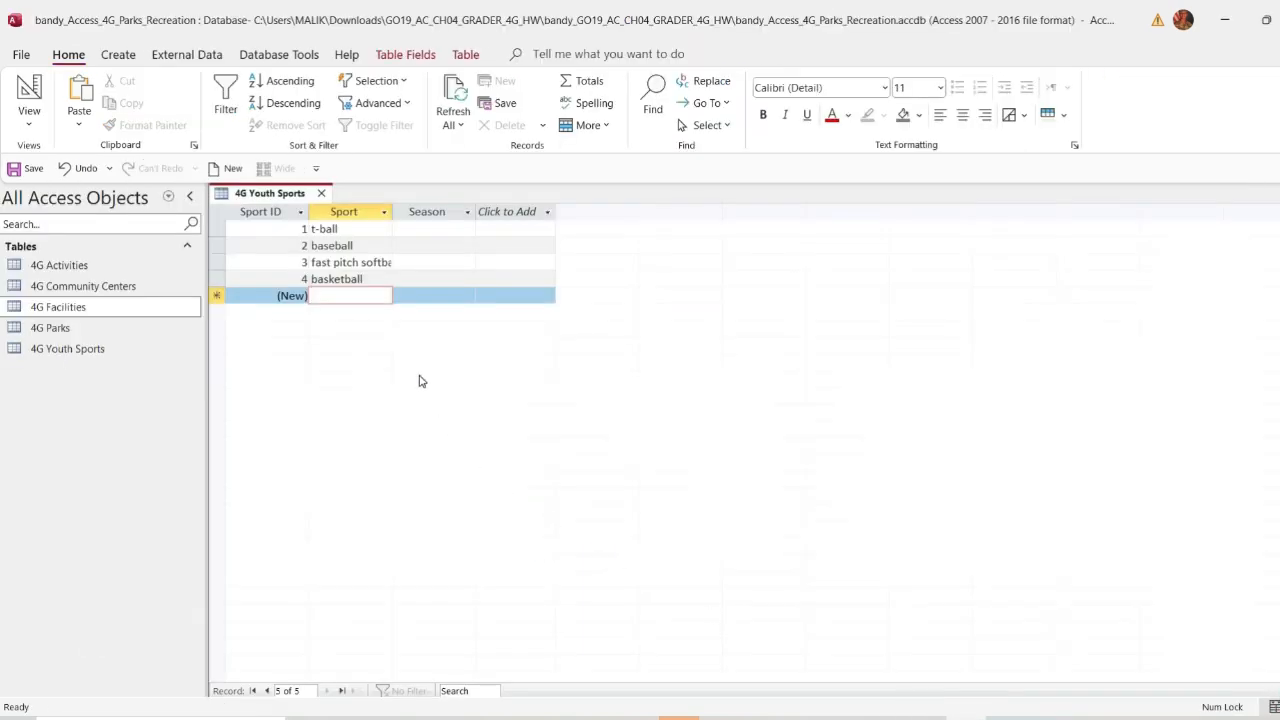
pyautogui.hotkey('ctrl', 'v')
# Step: Check the seasons in step 13 in Word, and set the Season to Spring for t-ball and Summer for baseball
pyautogui.click(412, 230)
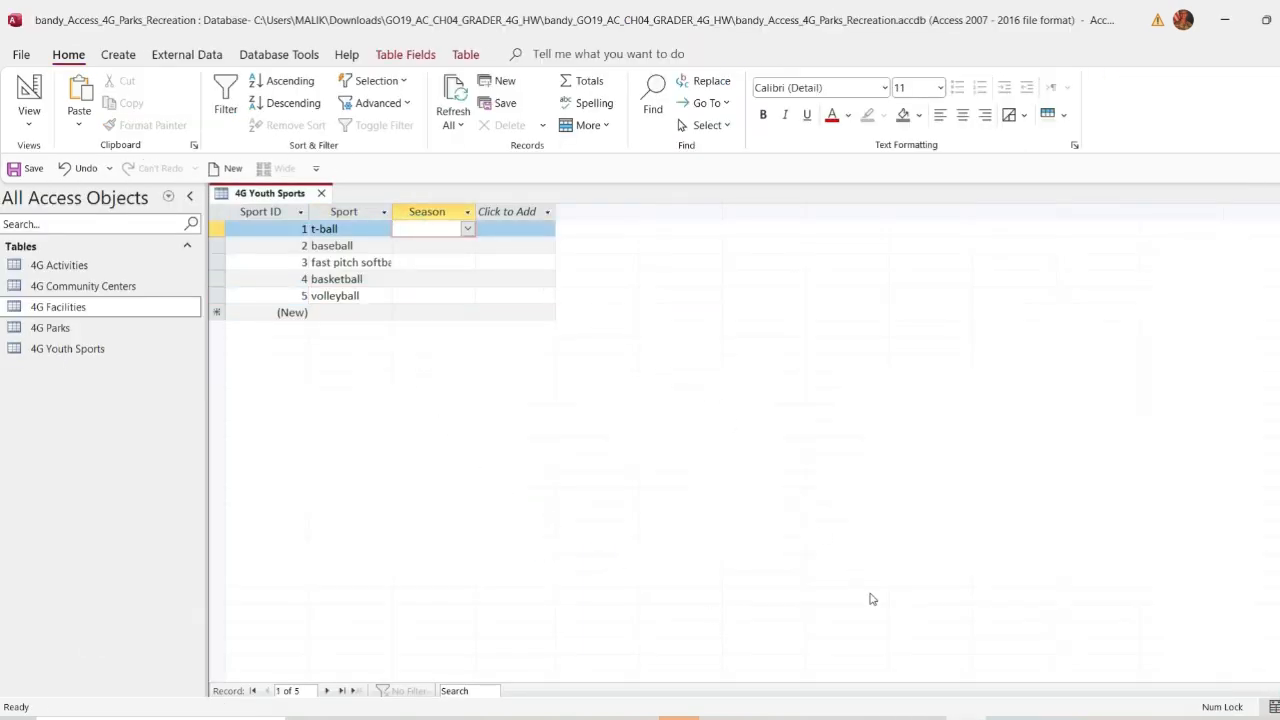
pyautogui.hotkey('alt', 'Tab')
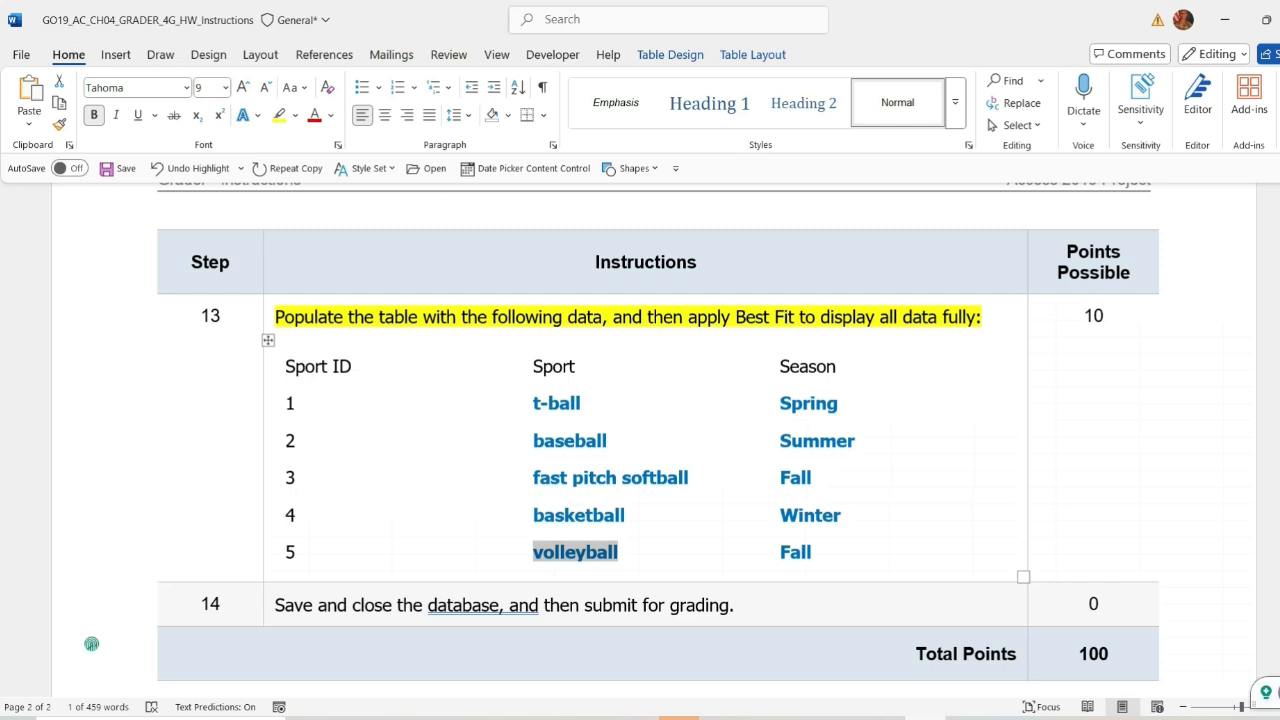
pyautogui.hotkey('alt', 'Tab')
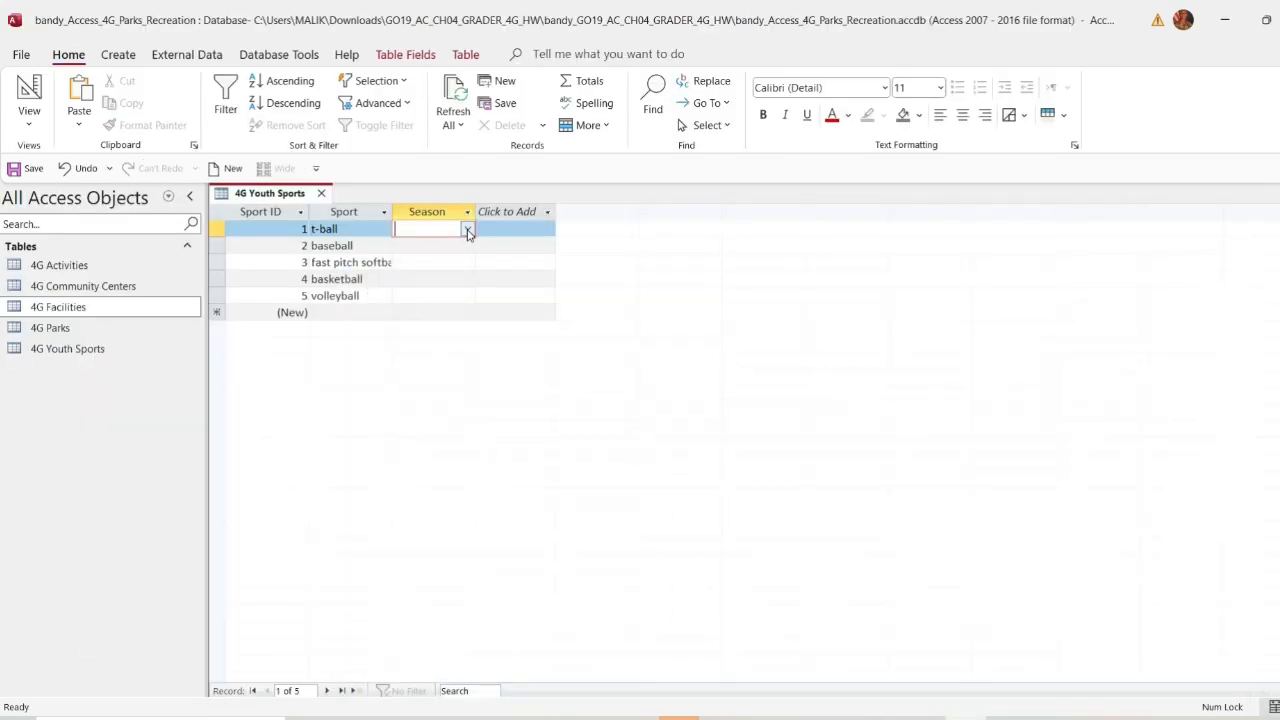
pyautogui.click(467, 229)
pyautogui.click(415, 261)
pyautogui.click(423, 246)
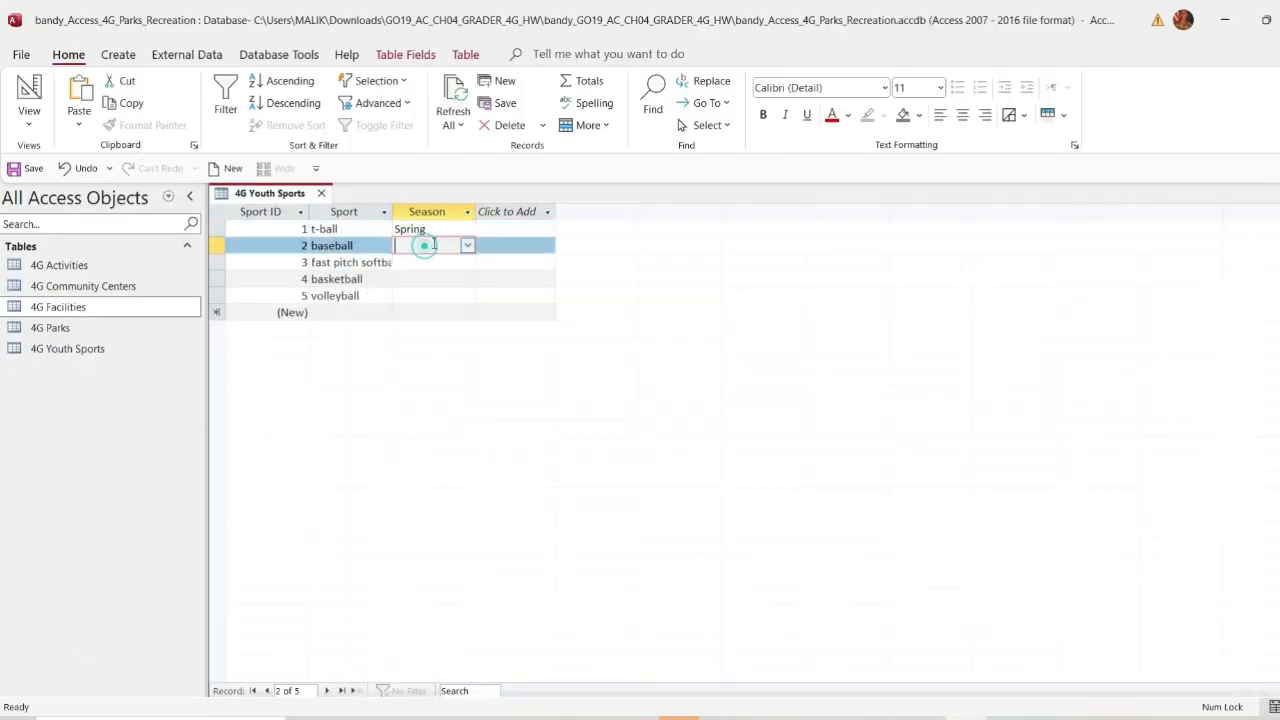
pyautogui.click(467, 246)
pyautogui.click(420, 291)
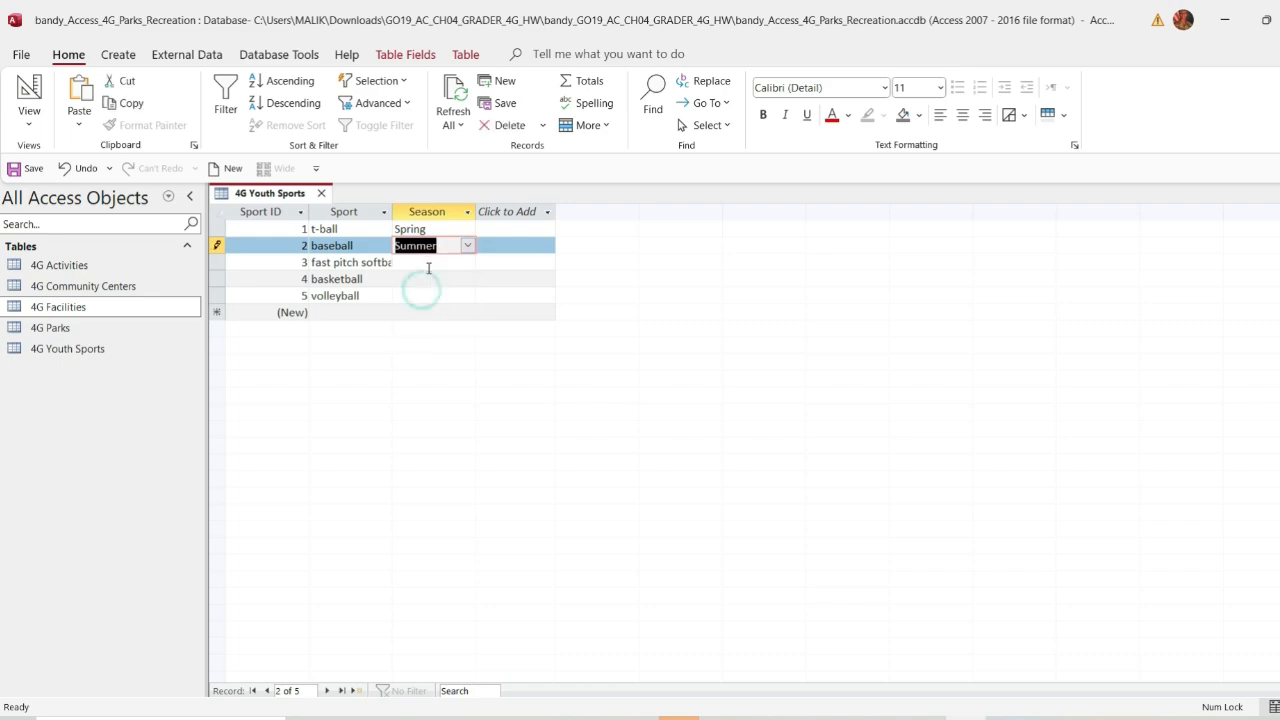
# Step: Following step 13 in Word, set the Season to Fall for fast pitch softball and Winter for basketball
pyautogui.click(427, 265)
pyautogui.hotkey('alt', 'Tab')
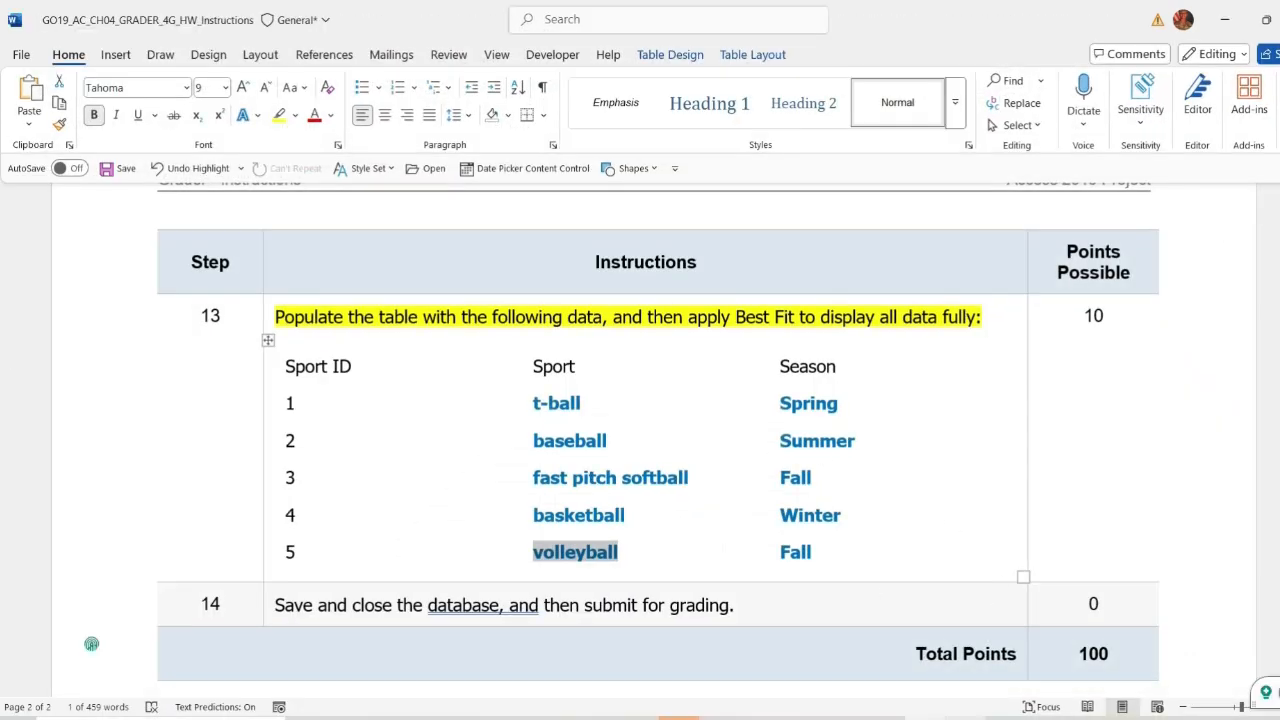
pyautogui.hotkey('alt', 'Tab')
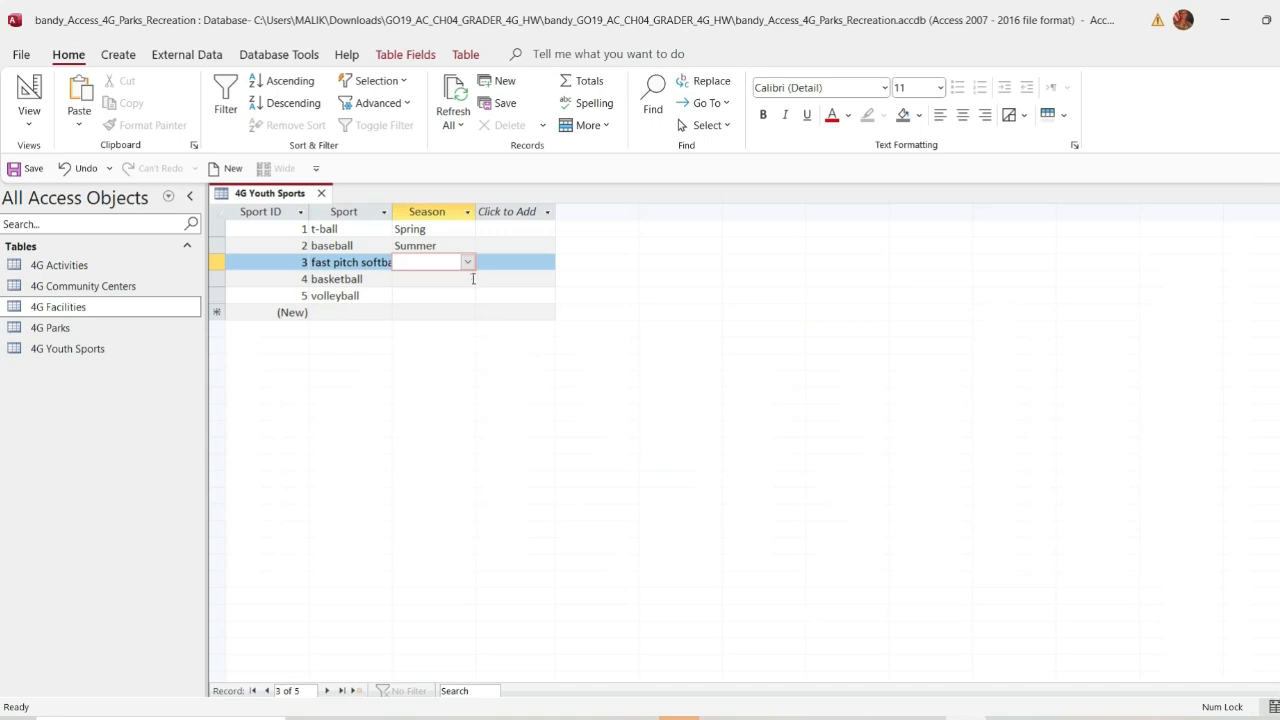
pyautogui.click(466, 262)
pyautogui.click(414, 324)
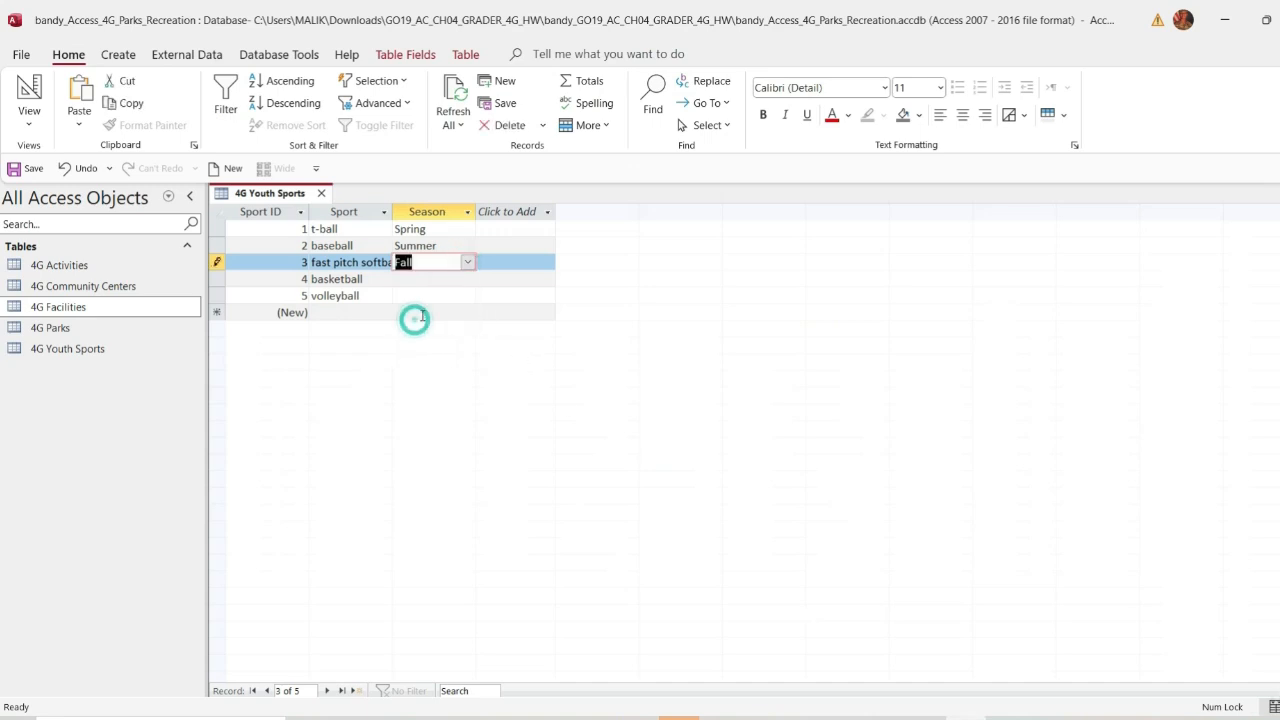
pyautogui.click(445, 282)
pyautogui.click(467, 279)
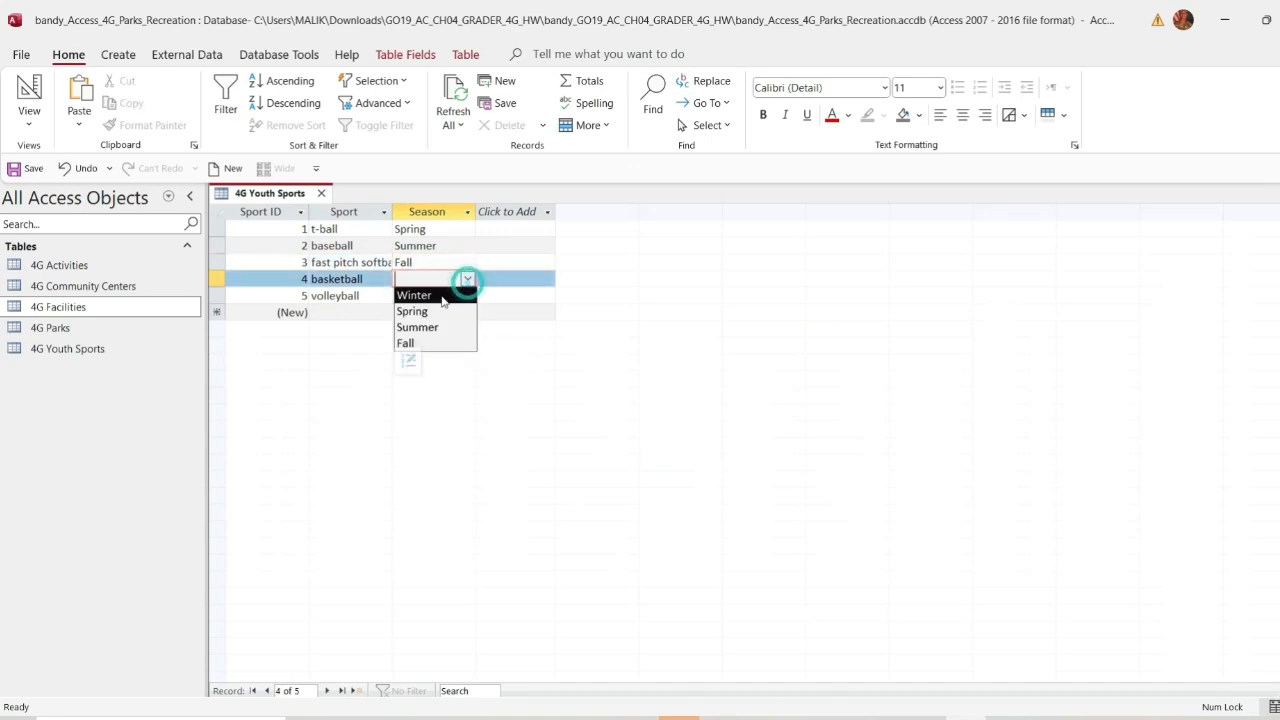
pyautogui.click(414, 295)
# Step: Set the Season of the volleyball record to Fall and save the 4G Youth Sports table
pyautogui.click(422, 295)
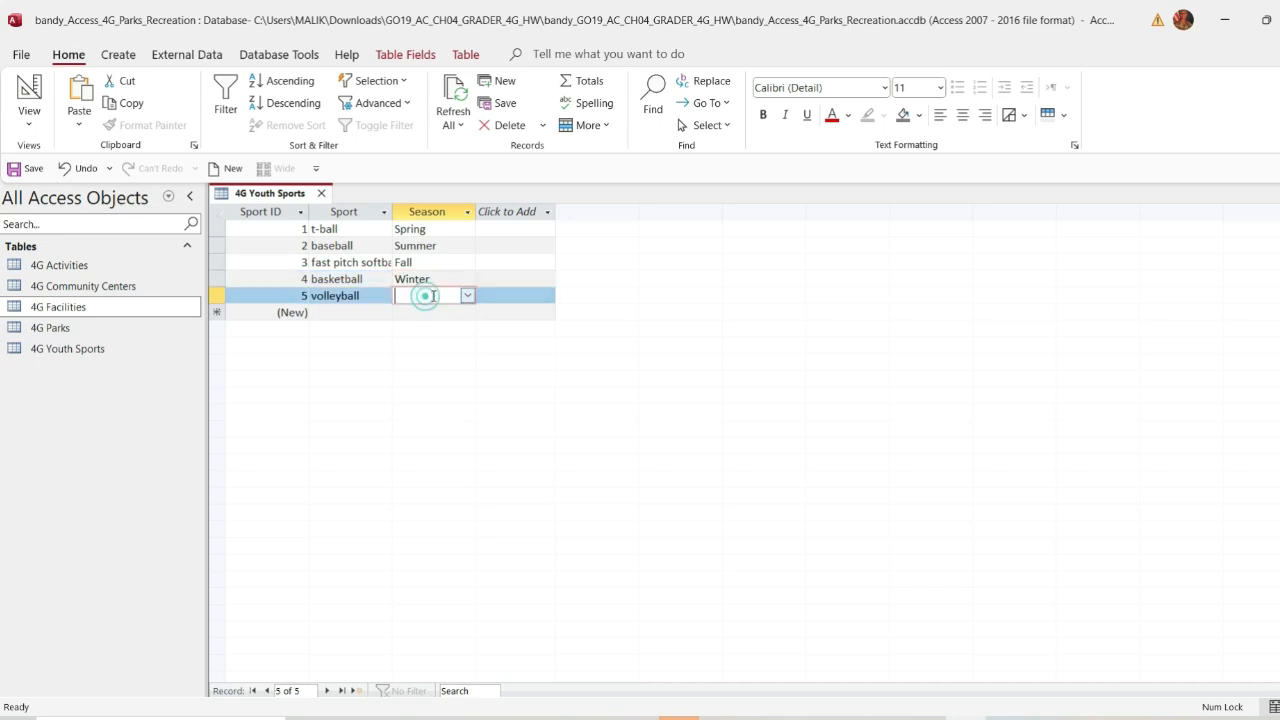
pyautogui.click(467, 296)
pyautogui.click(414, 358)
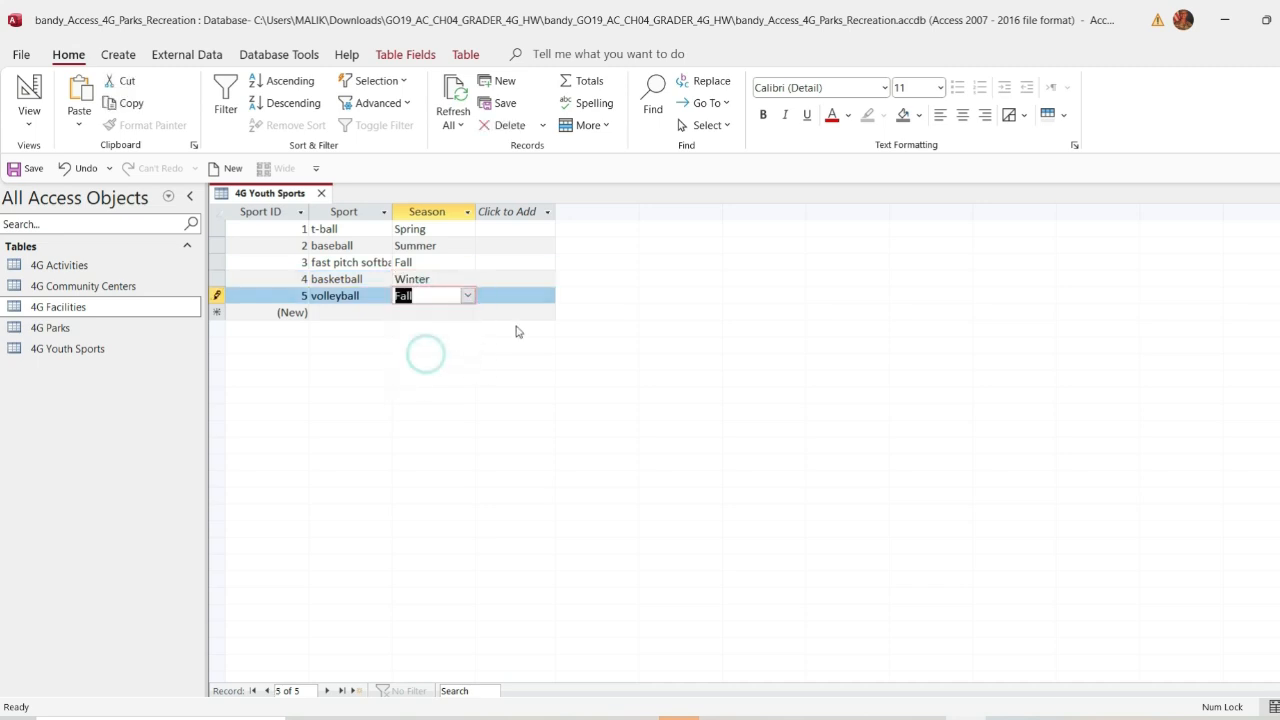
pyautogui.click(22, 168)
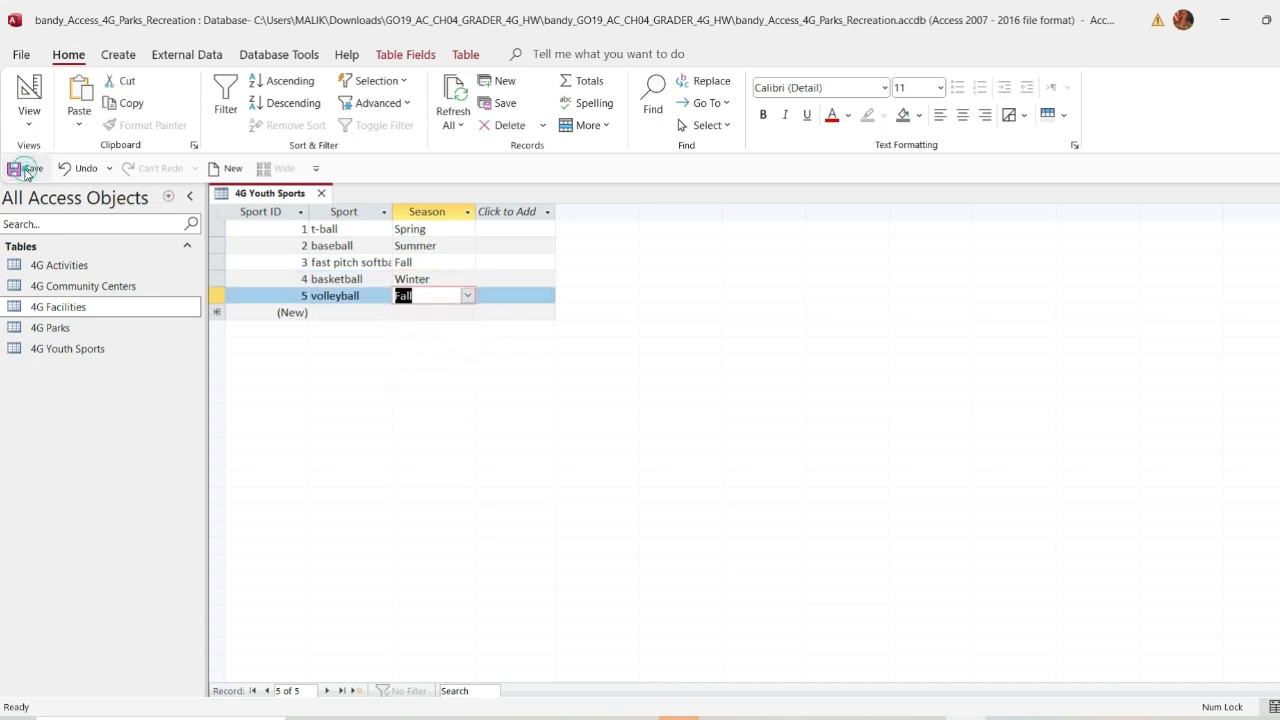
# Step: Switch to Word and select the step 14 instruction sentence to read it
pyautogui.click(921, 716)
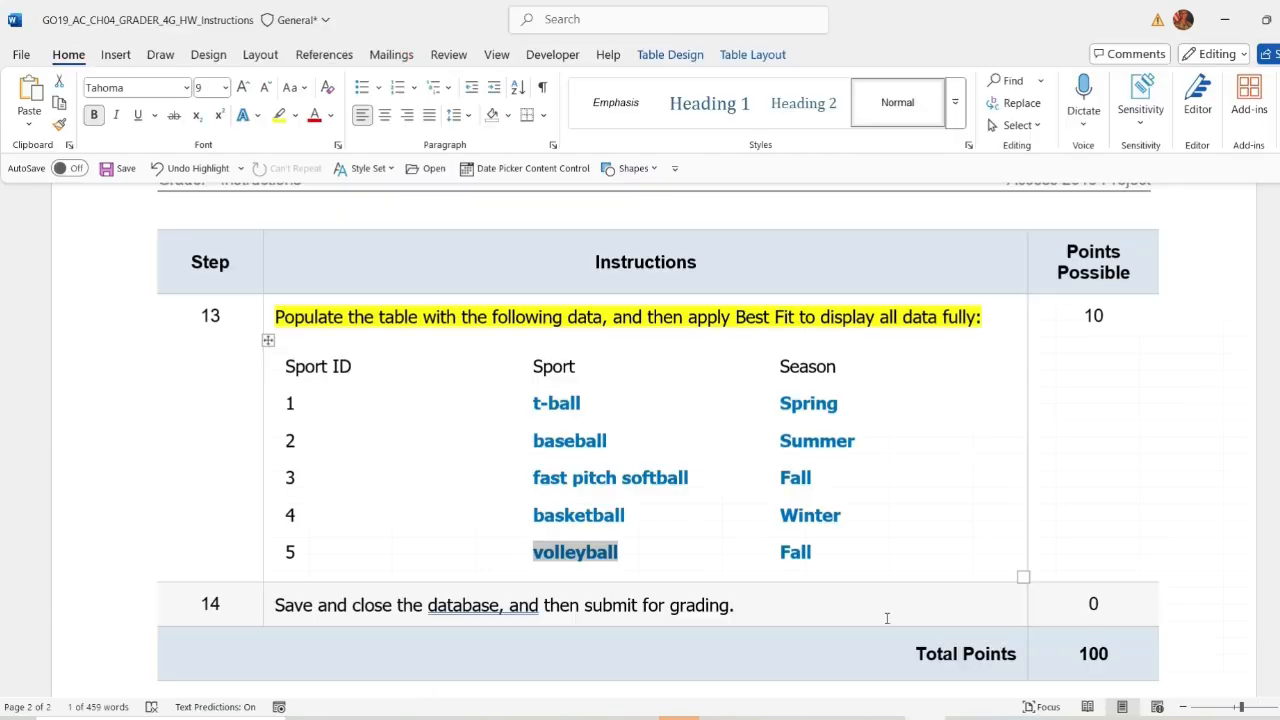
pyautogui.scroll(-1, 500, 590)
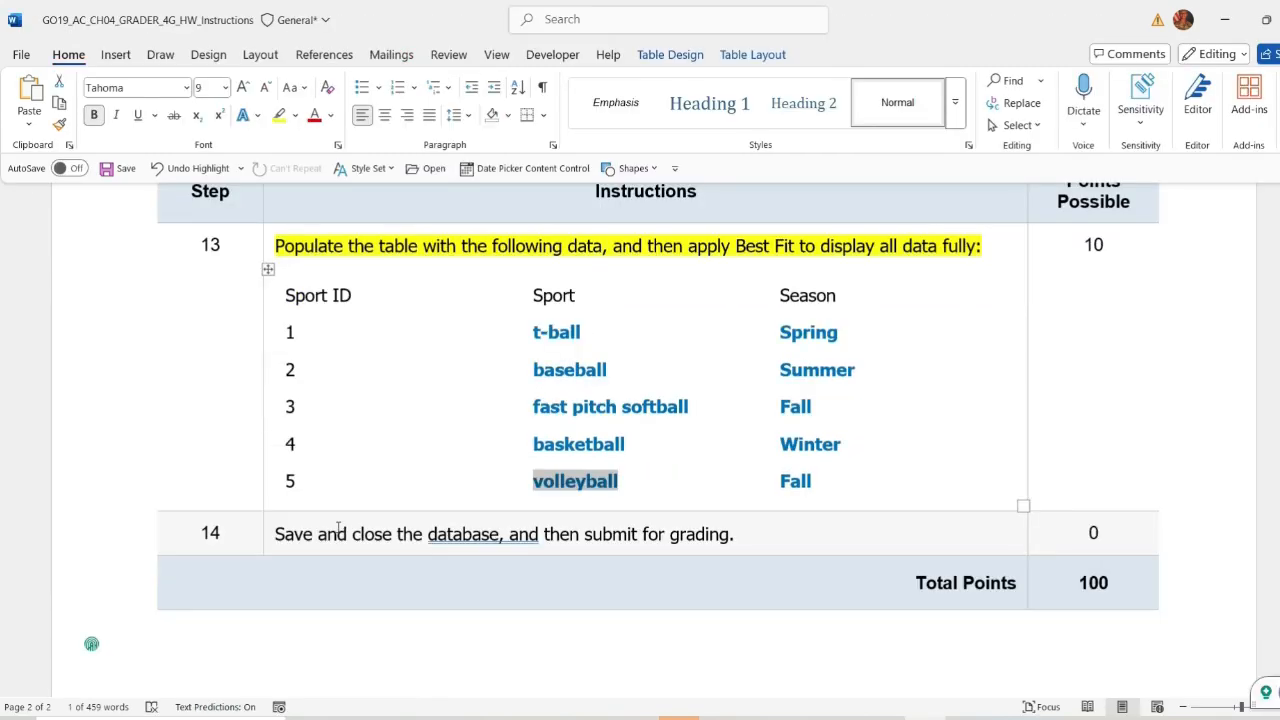
pyautogui.moveTo(278, 533); pyautogui.dragTo(749, 537)
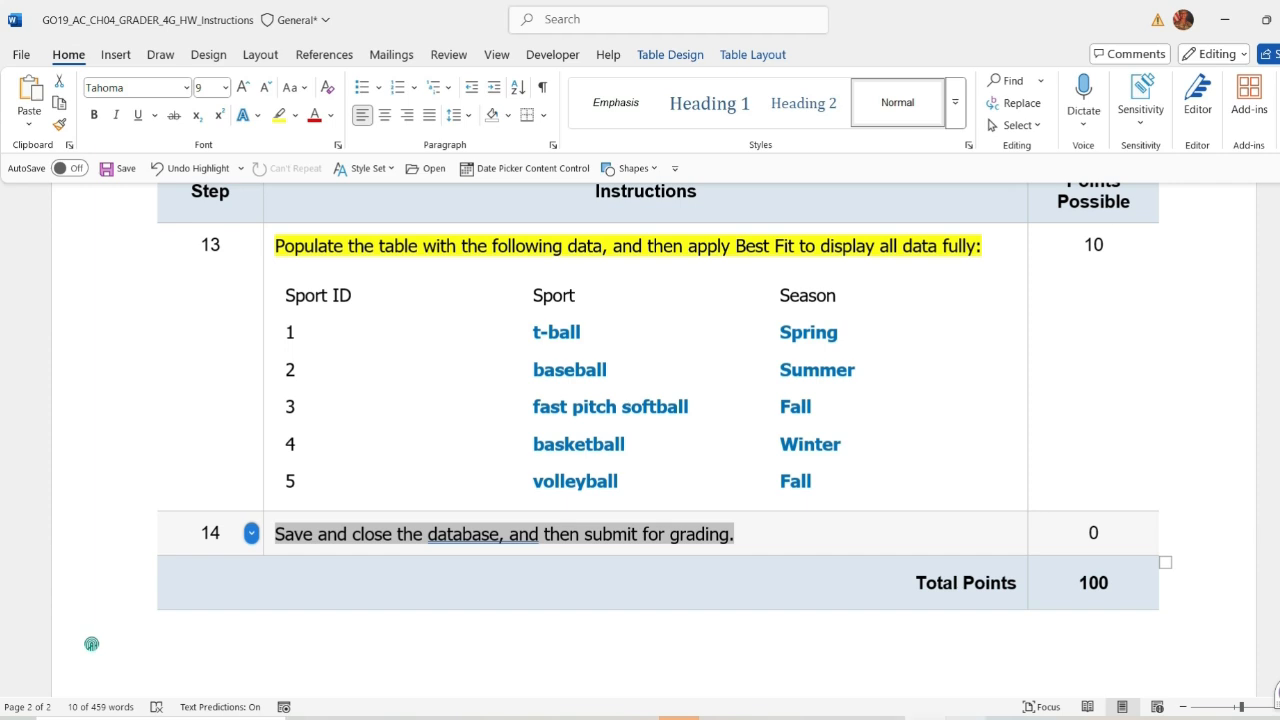
# Step: Switch to Access, close the 4G Youth Sports table and exit the database
pyautogui.hotkey('alt', 'Tab')
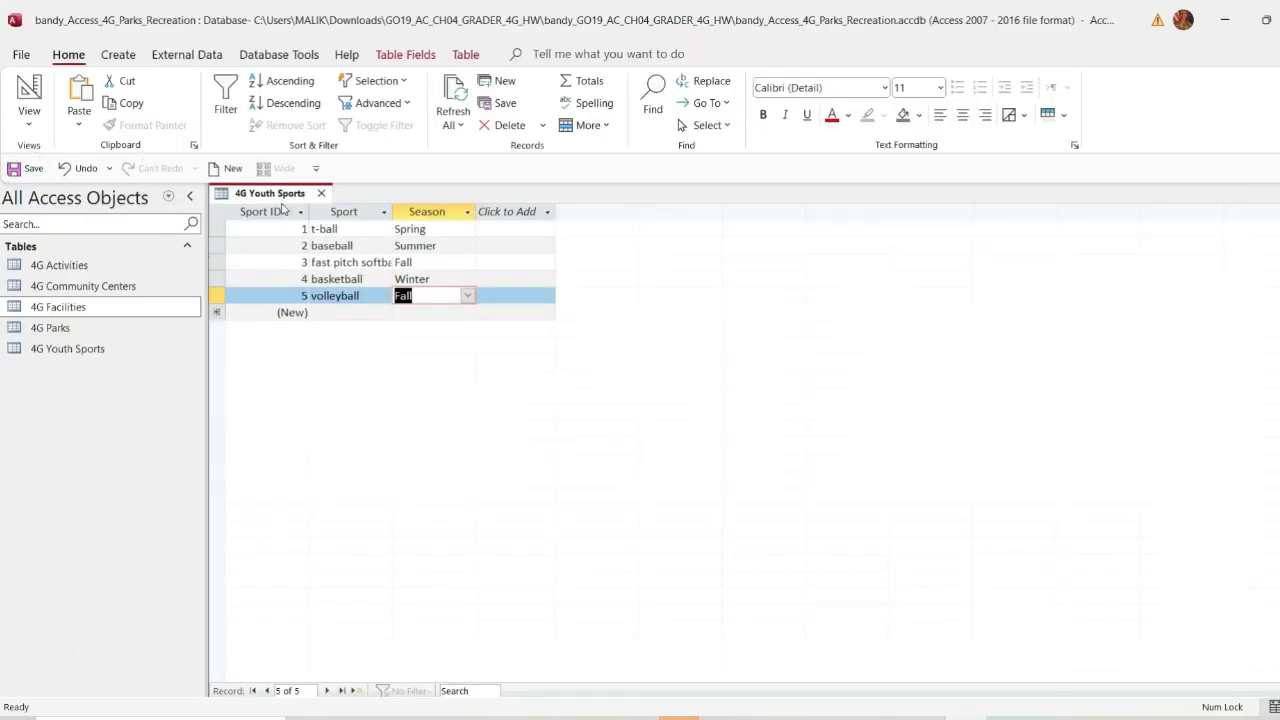
pyautogui.click(319, 194)
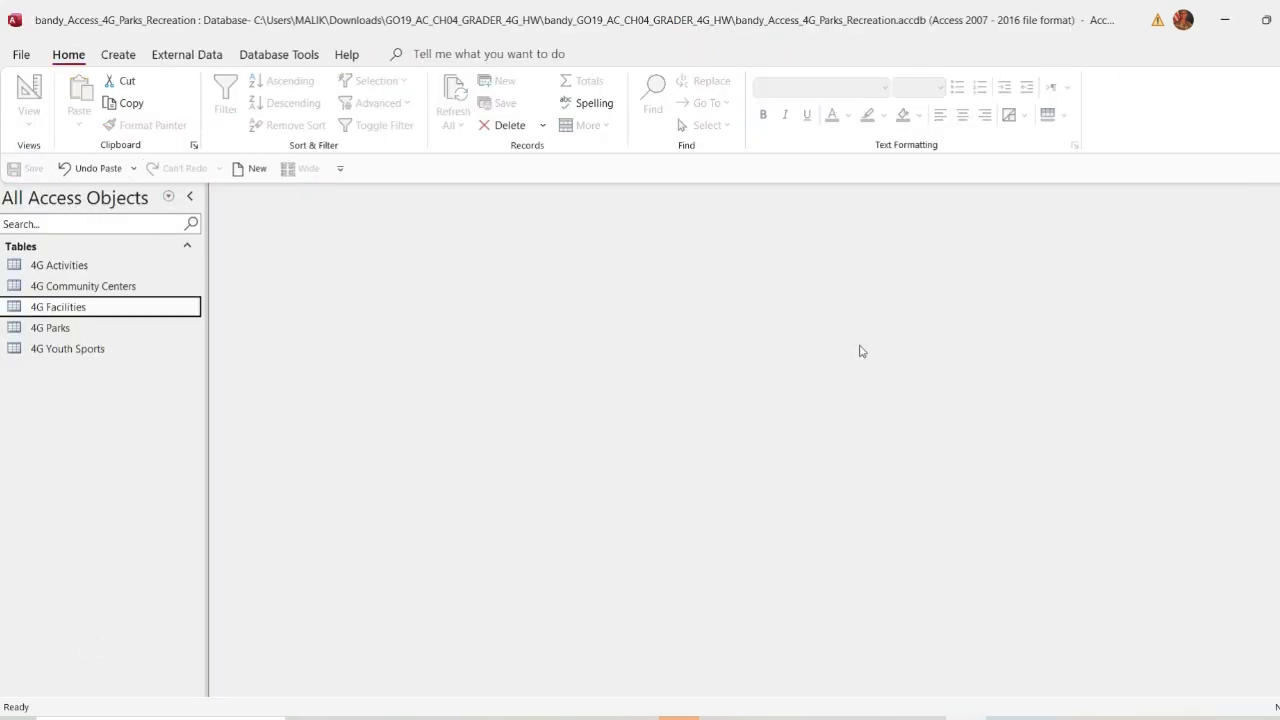
pyautogui.click(1279, 20)
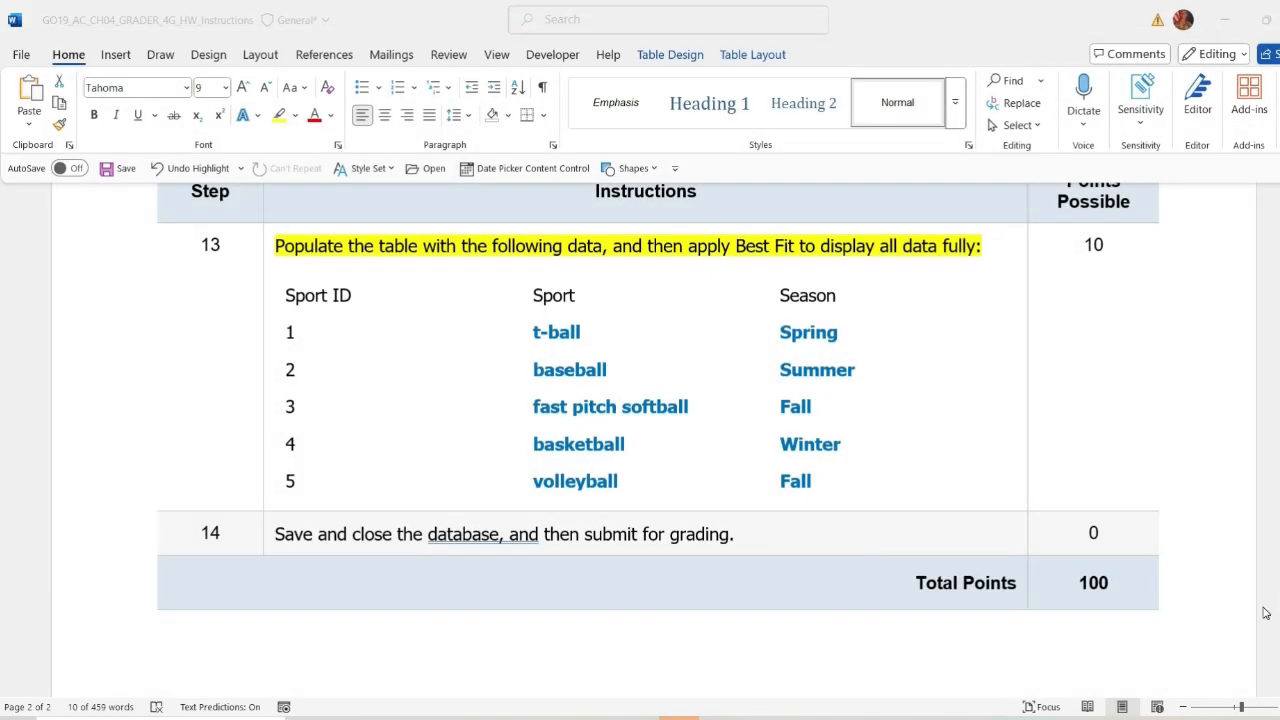
pyautogui.moveTo(1278, 608); pyautogui.dragTo(1278, 530)
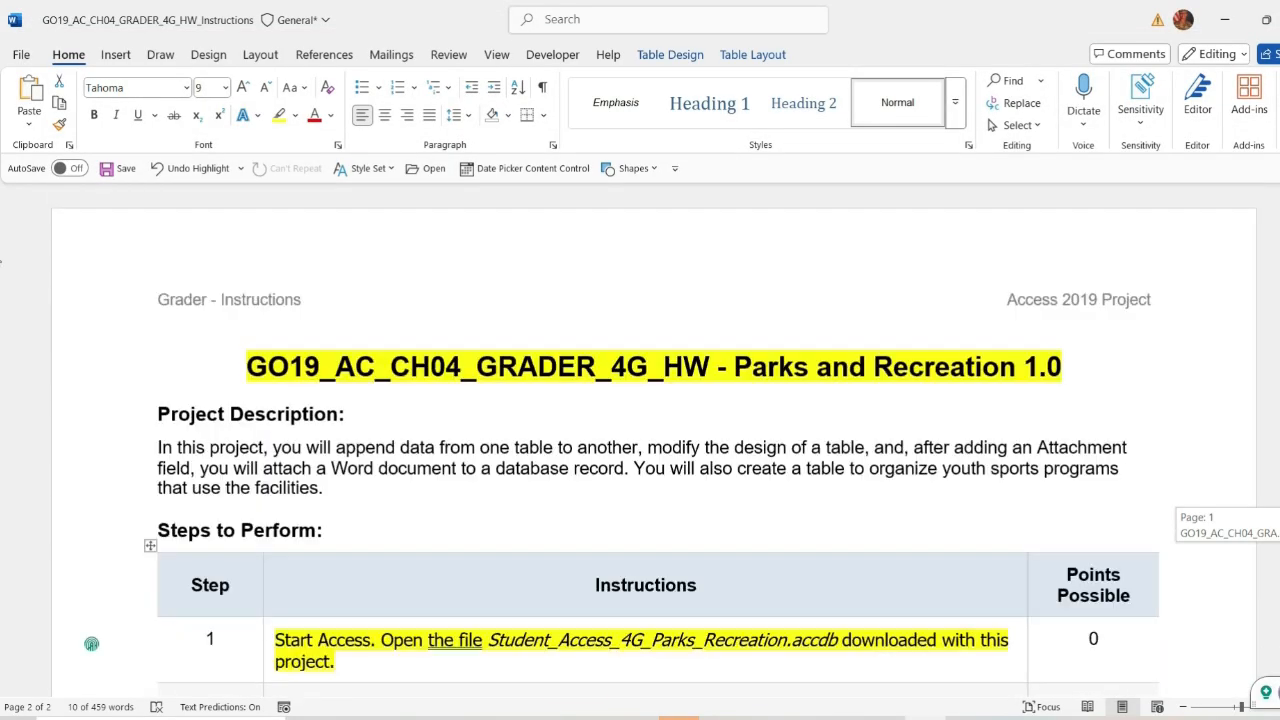